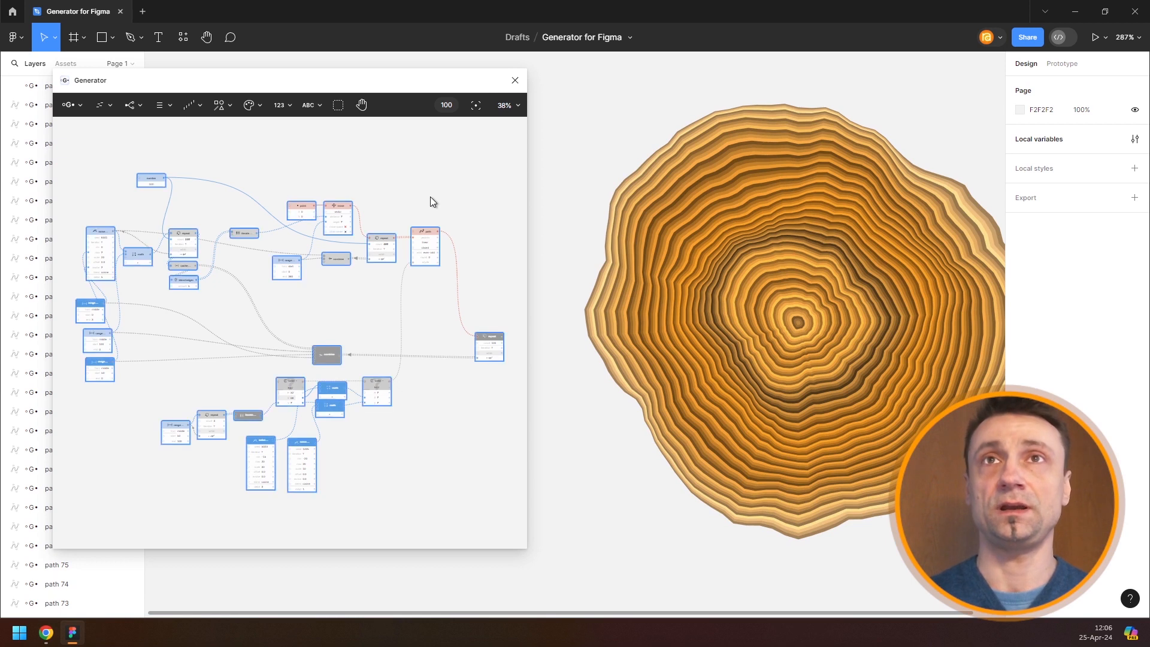
Step: Delete all nodes of the existing wood-ring graph and make the Generator window narrower
{"action": "key", "text": "Delete"}
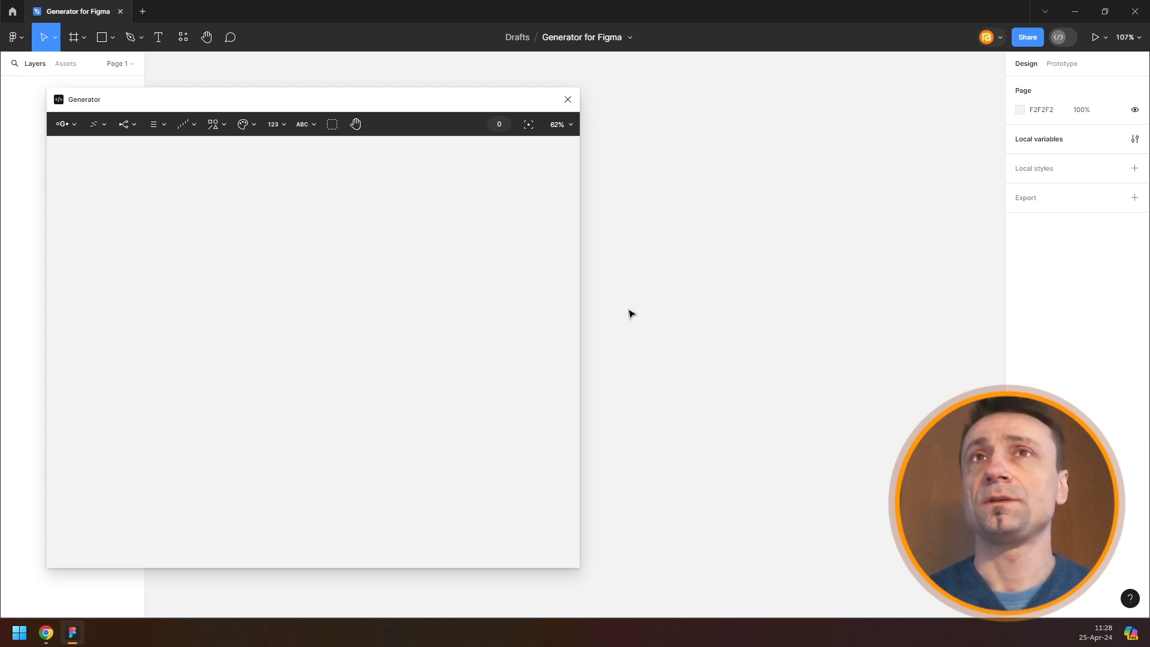
{"action": "left_click_drag", "start_coordinate": [413, 99], "coordinate": [401, 96]}
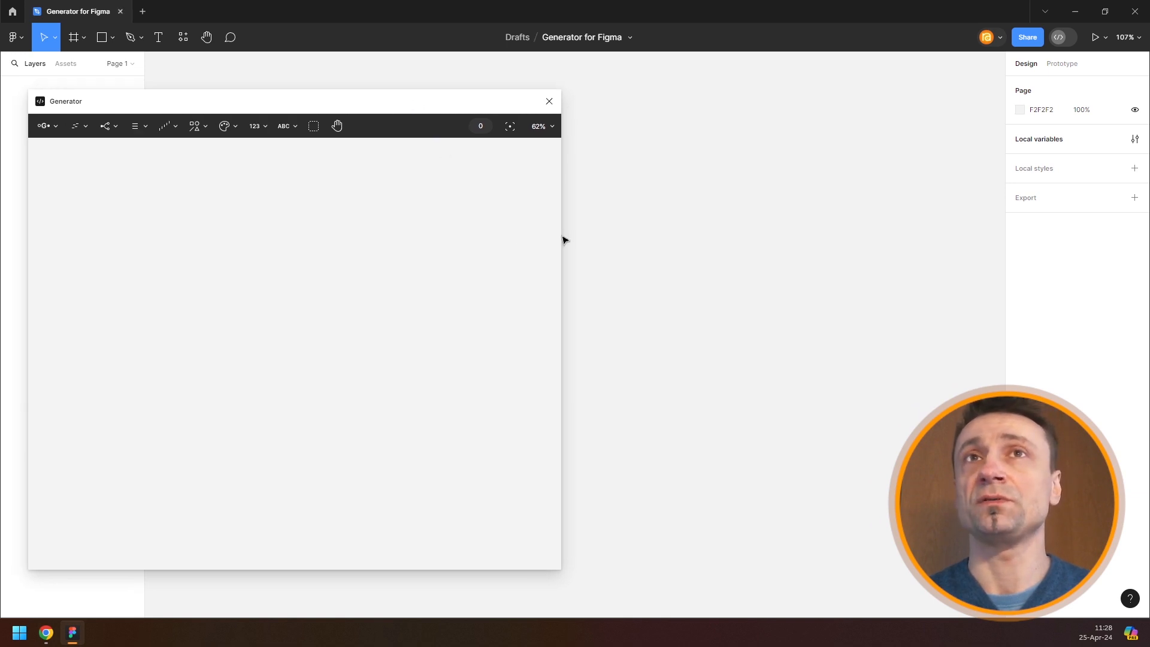
{"action": "left_click_drag", "start_coordinate": [563, 240], "coordinate": [502, 240]}
Step: Add a vector Point node to the empty graph
{"action": "left_click", "coordinate": [197, 128]}
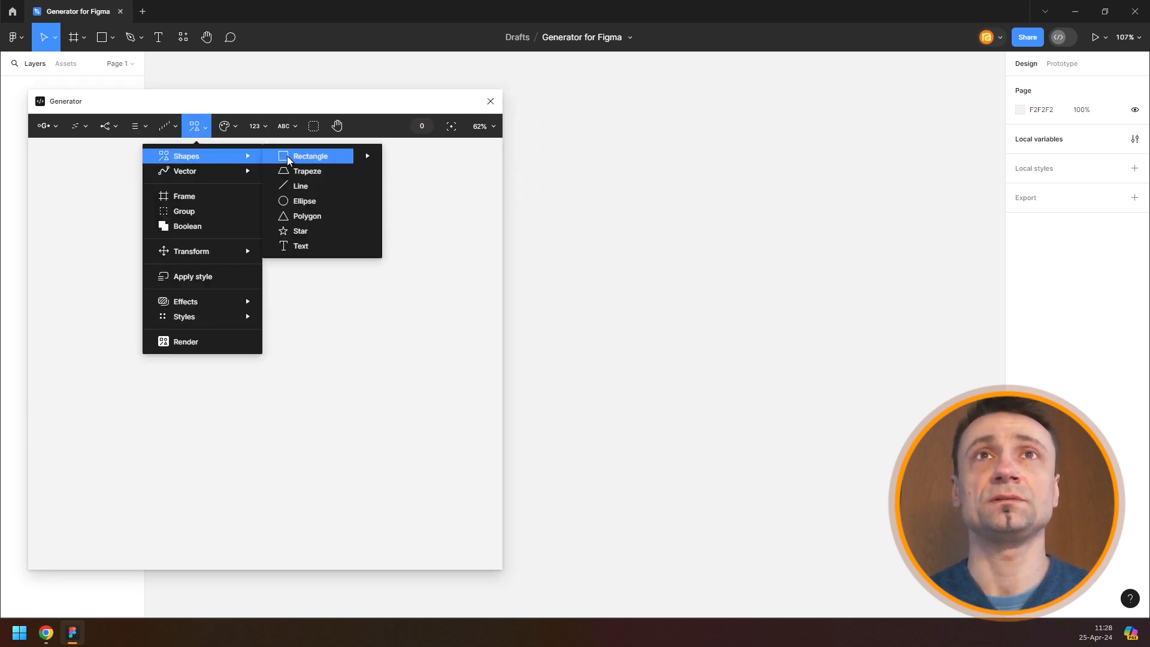
{"action": "mouse_move", "coordinate": [227, 176]}
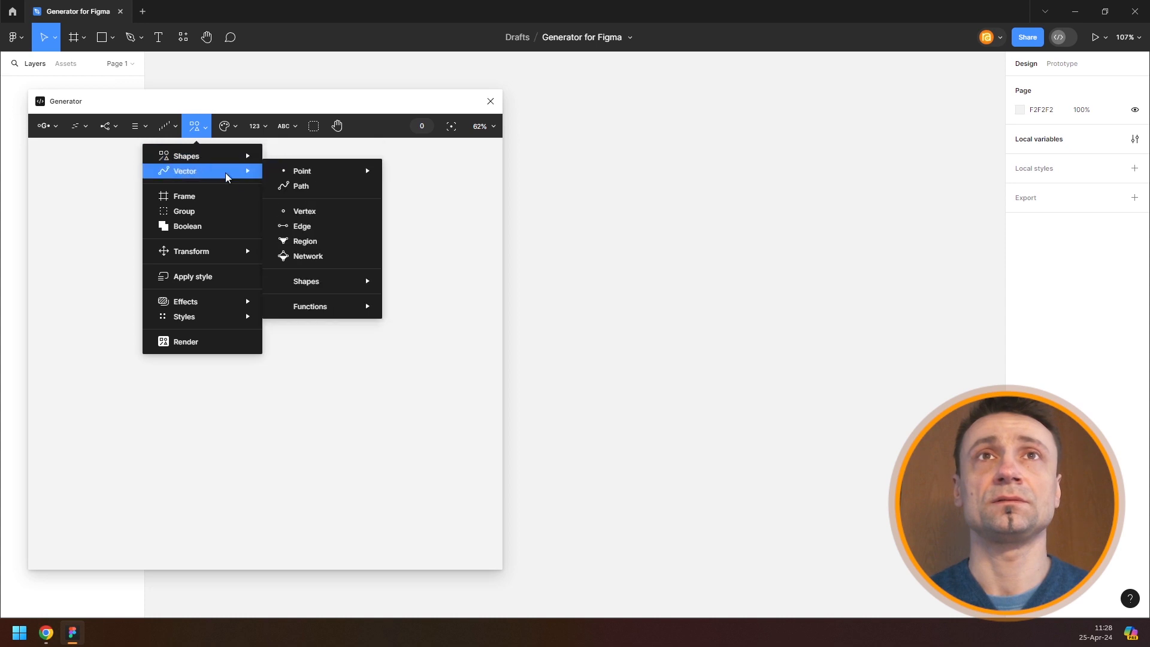
{"action": "left_click", "coordinate": [299, 173]}
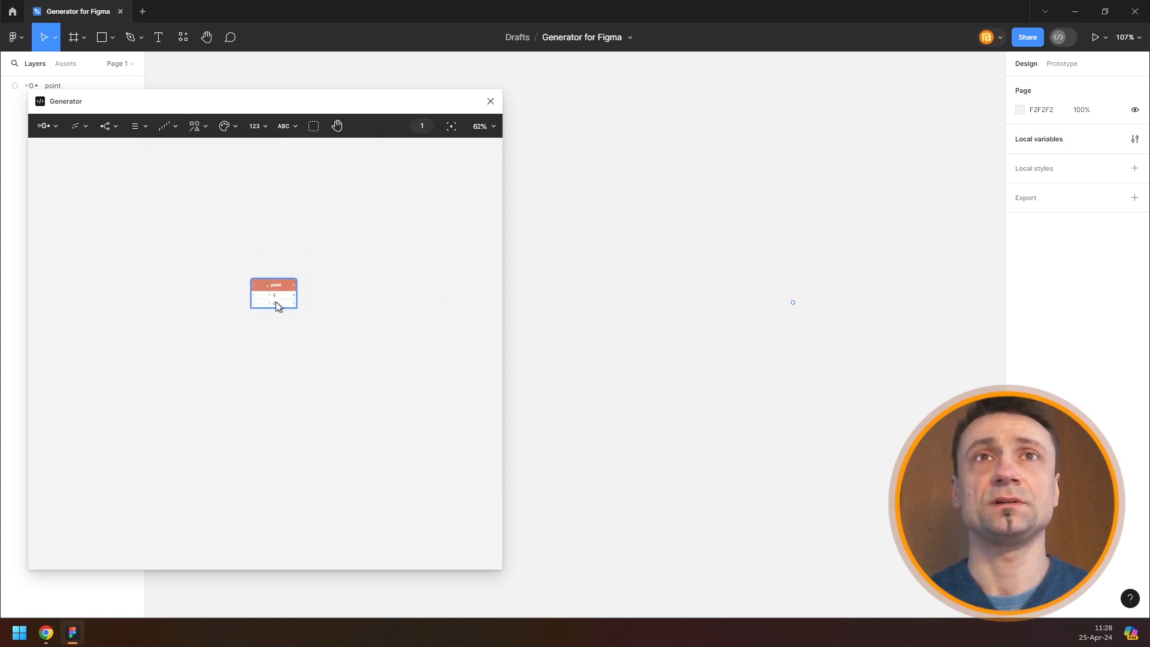
{"action": "scroll", "coordinate": [276, 302], "scroll_direction": "up", "scroll_amount": 10}
{"action": "scroll", "coordinate": [278, 268], "scroll_direction": "down", "scroll_amount": 1}
Step: Add a move node connected to the output of the point node
{"action": "key", "text": "ctrl+/"}
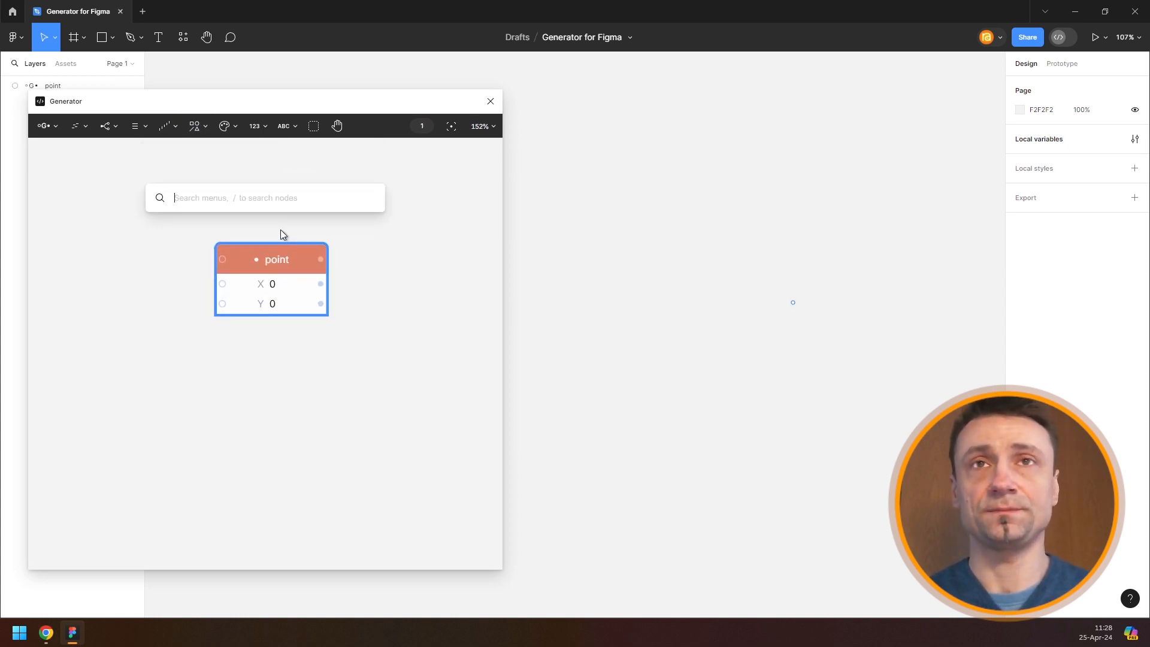
{"action": "type", "text": "move"}
{"action": "key", "text": "Return"}
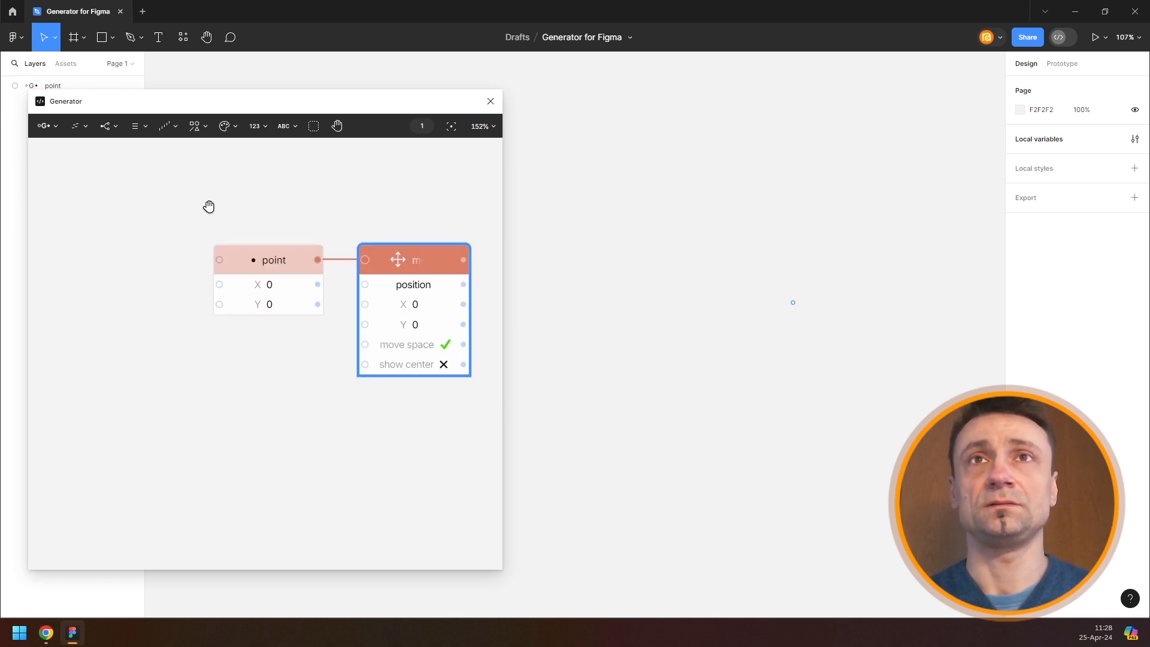
Step: Switch the move node from position to vector mode and turn on its show center option
{"action": "left_click", "coordinate": [351, 299]}
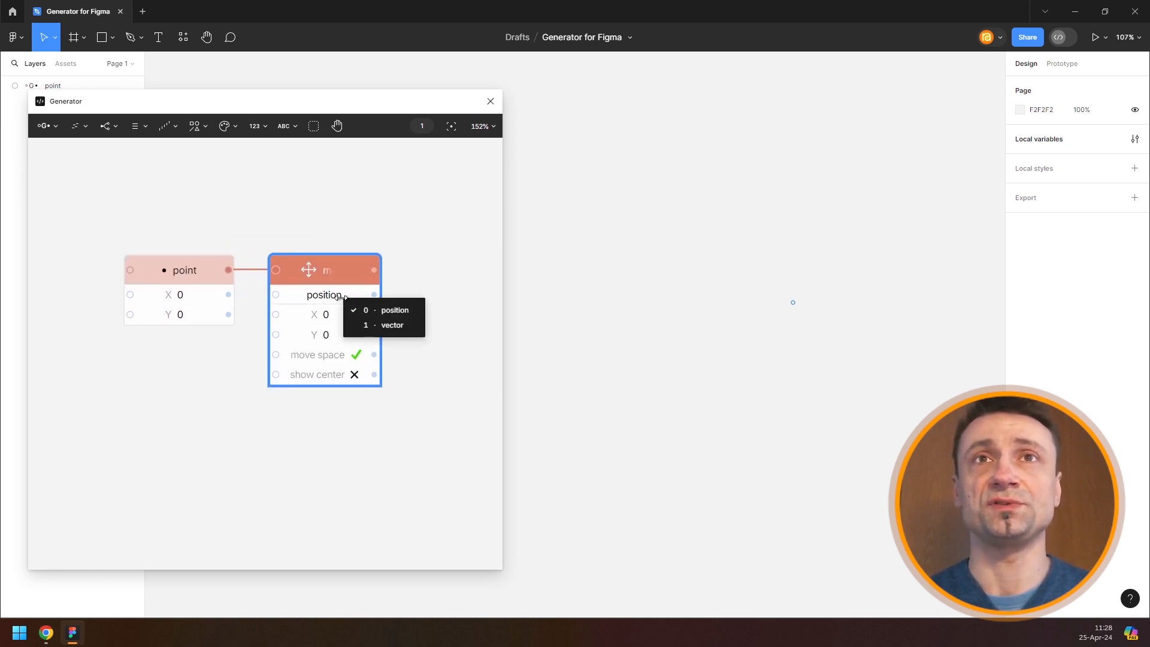
{"action": "left_click", "coordinate": [371, 324]}
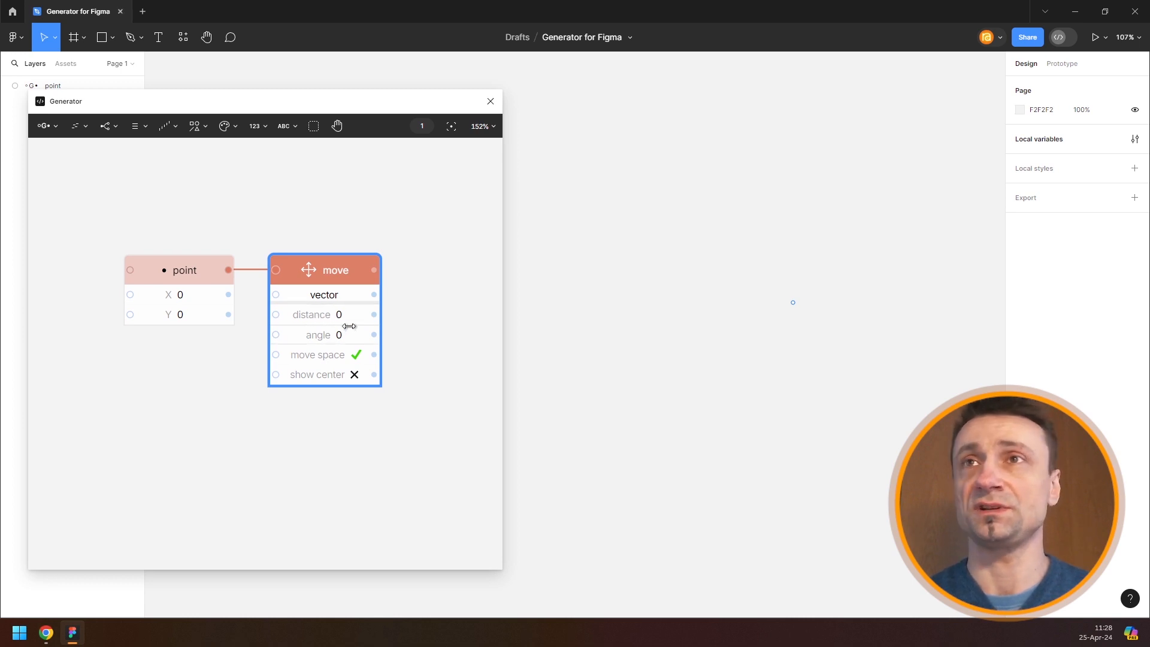
{"action": "left_click", "coordinate": [354, 375]}
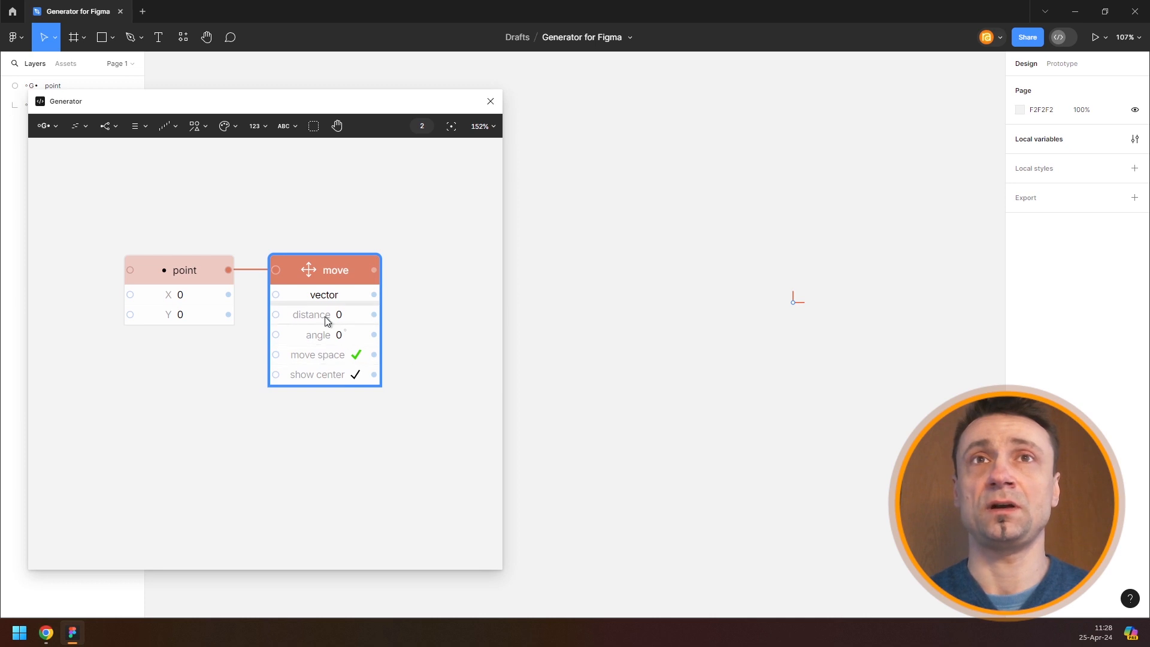
Step: Turn off move space on the move node and set its distance to 150 and angle to 354
{"action": "left_click_drag", "start_coordinate": [326, 318], "coordinate": [380, 318]}
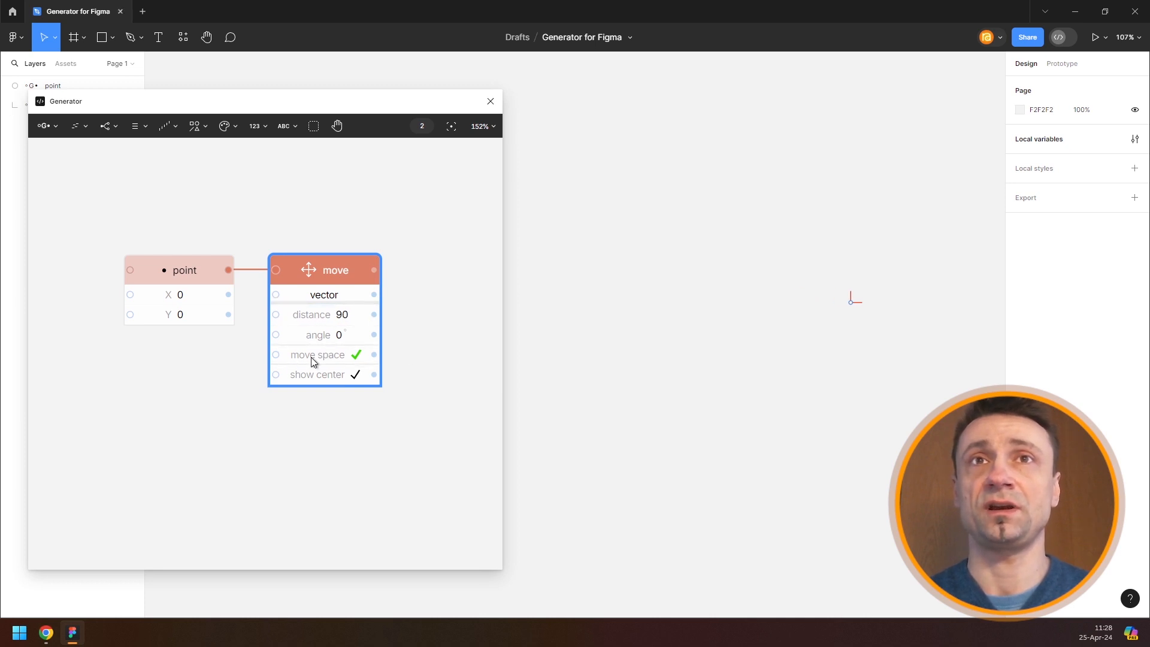
{"action": "left_click", "coordinate": [353, 354]}
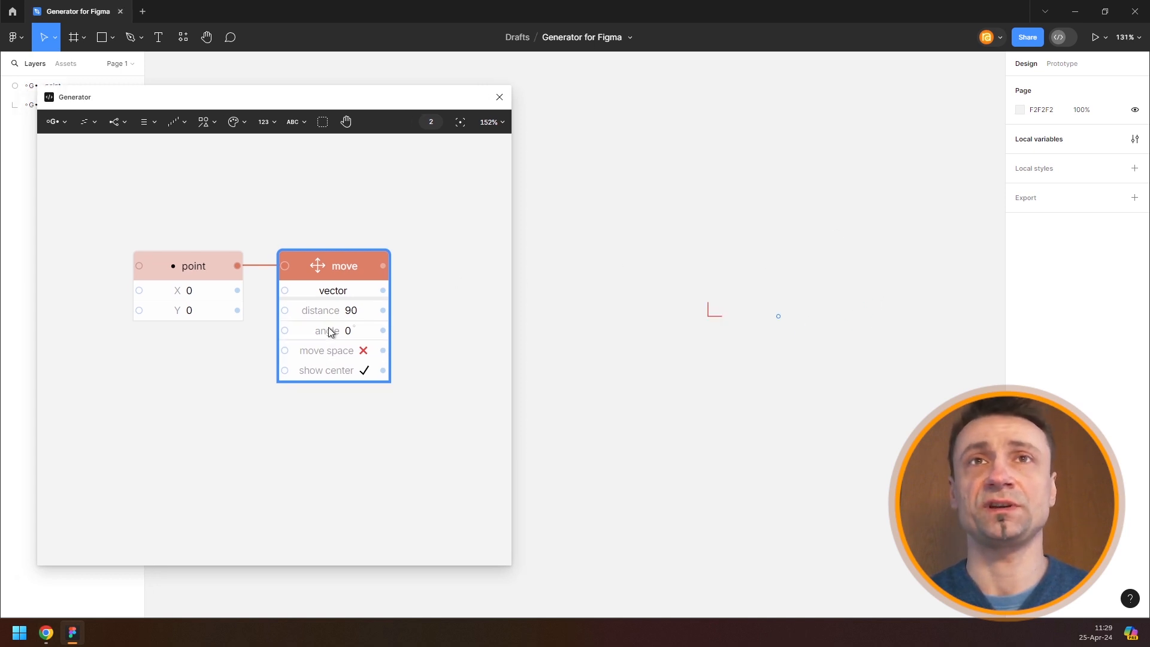
{"action": "mouse_move", "coordinate": [336, 310]}
{"action": "left_mouse_down"}
{"action": "mouse_move", "coordinate": [380, 310]}
{"action": "mouse_move", "coordinate": [295, 331]}
{"action": "mouse_move", "coordinate": [570, 319]}
{"action": "left_mouse_up"}
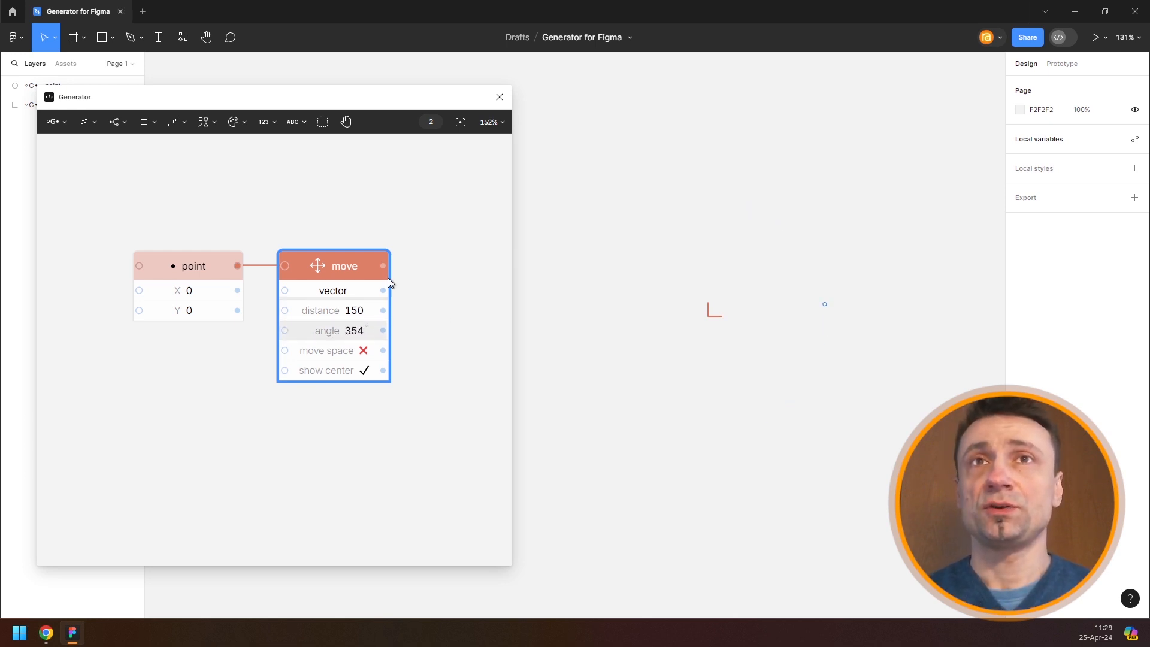
Step: Add a repeat node after the move node and place it lower in the graph
{"action": "scroll", "coordinate": [302, 227], "scroll_direction": "down", "scroll_amount": 3}
{"action": "left_click_drag", "start_coordinate": [316, 214], "coordinate": [290, 227]}
{"action": "key", "text": "ctrl+f"}
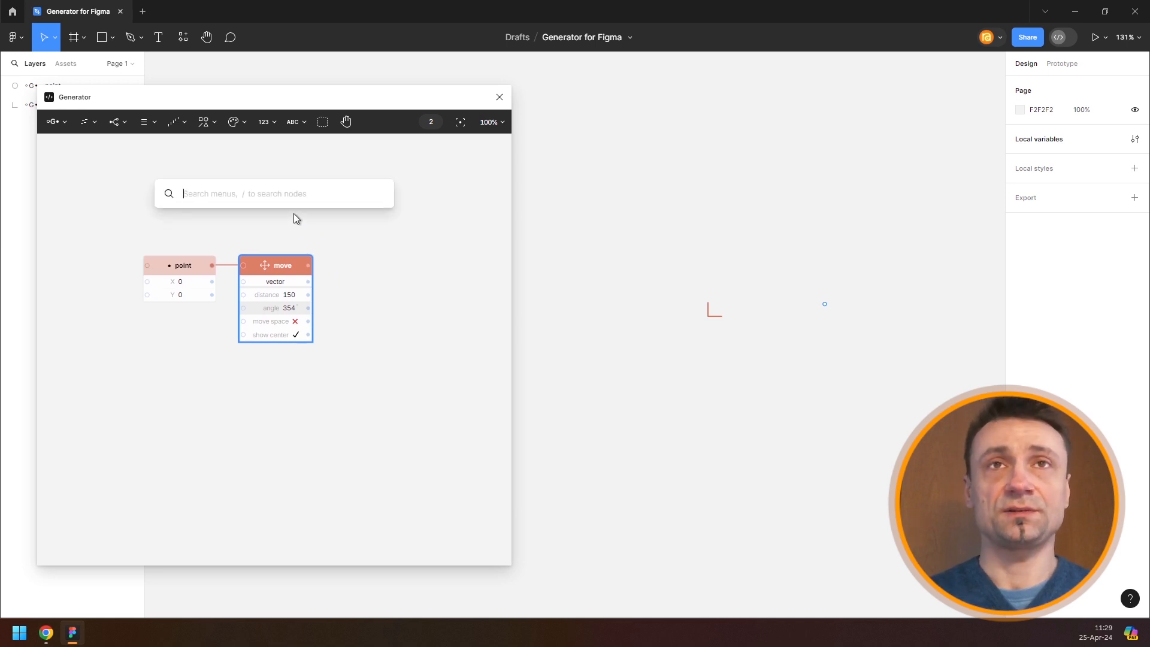
{"action": "type", "text": "repe"}
{"action": "key", "text": "Return"}
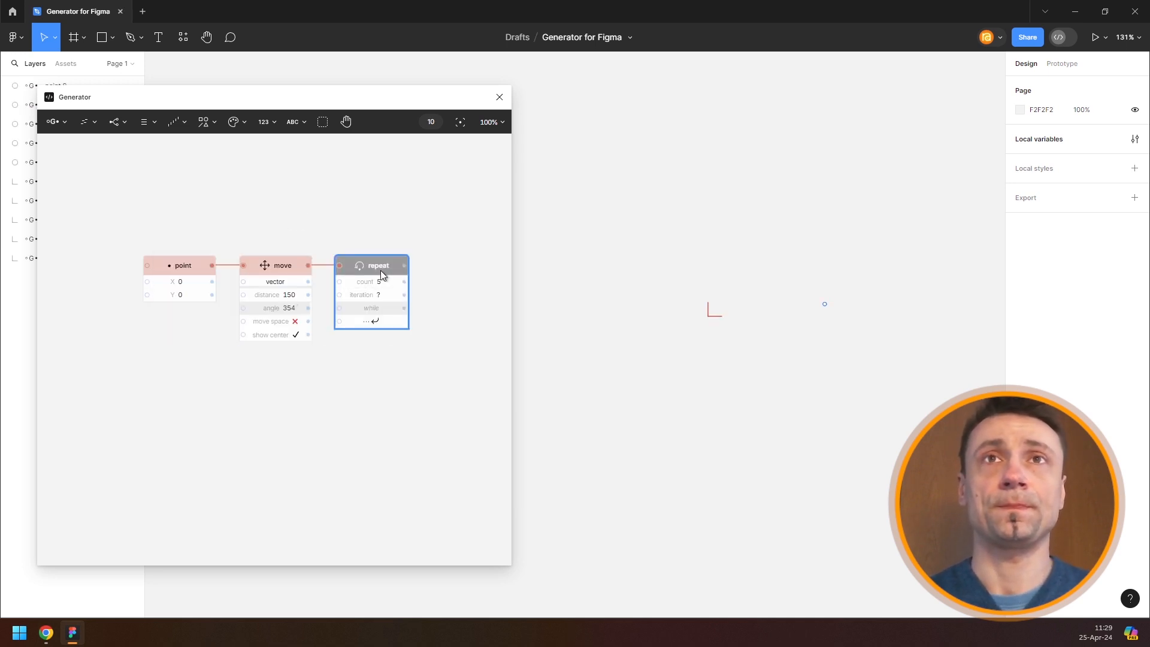
{"action": "left_click_drag", "start_coordinate": [378, 269], "coordinate": [397, 354]}
Step: Add a range node below the point node and connect its output to the move node's angle
{"action": "left_click", "coordinate": [174, 122]}
{"action": "left_click", "coordinate": [178, 197]}
{"action": "left_click_drag", "start_coordinate": [177, 219], "coordinate": [181, 376]}
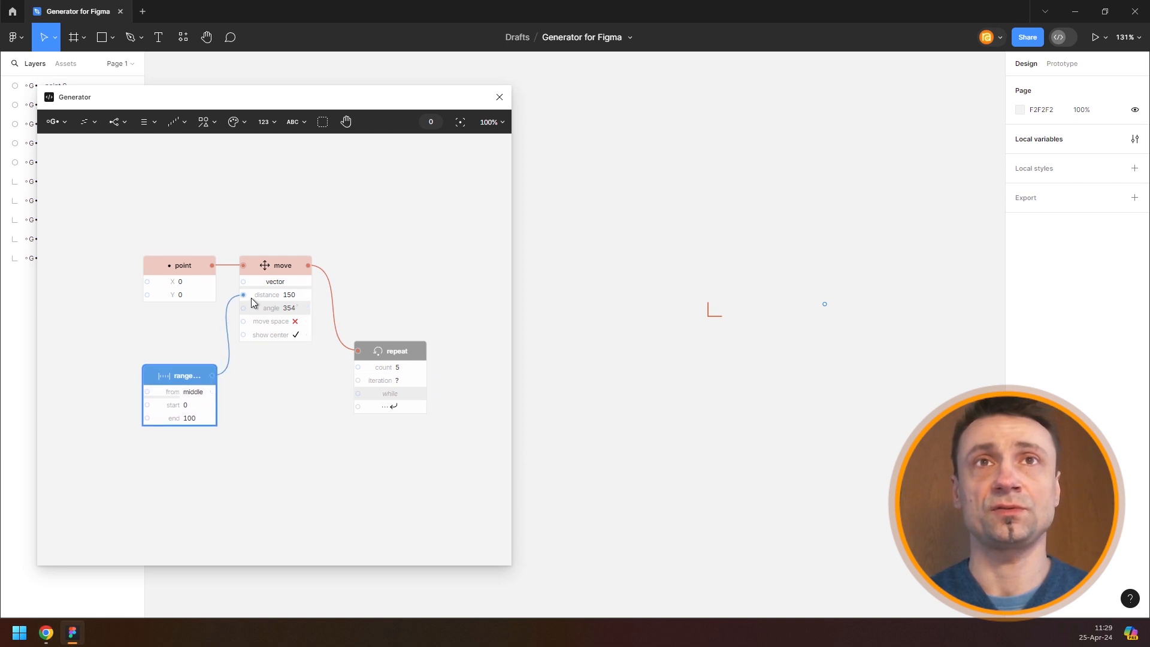
{"action": "left_click_drag", "start_coordinate": [250, 297], "coordinate": [256, 313]}
Step: Set the range node's end to 360 and link the range node to the repeat node's loop input
{"action": "left_click", "coordinate": [190, 418]}
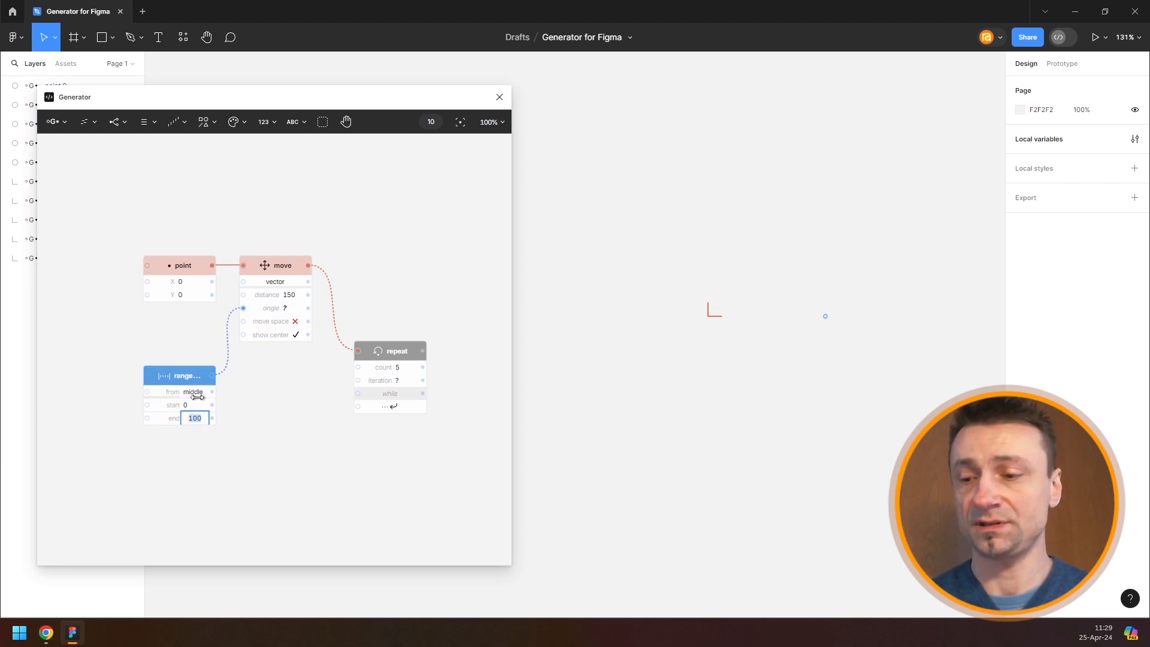
{"action": "type", "text": "360"}
{"action": "key", "text": "Return"}
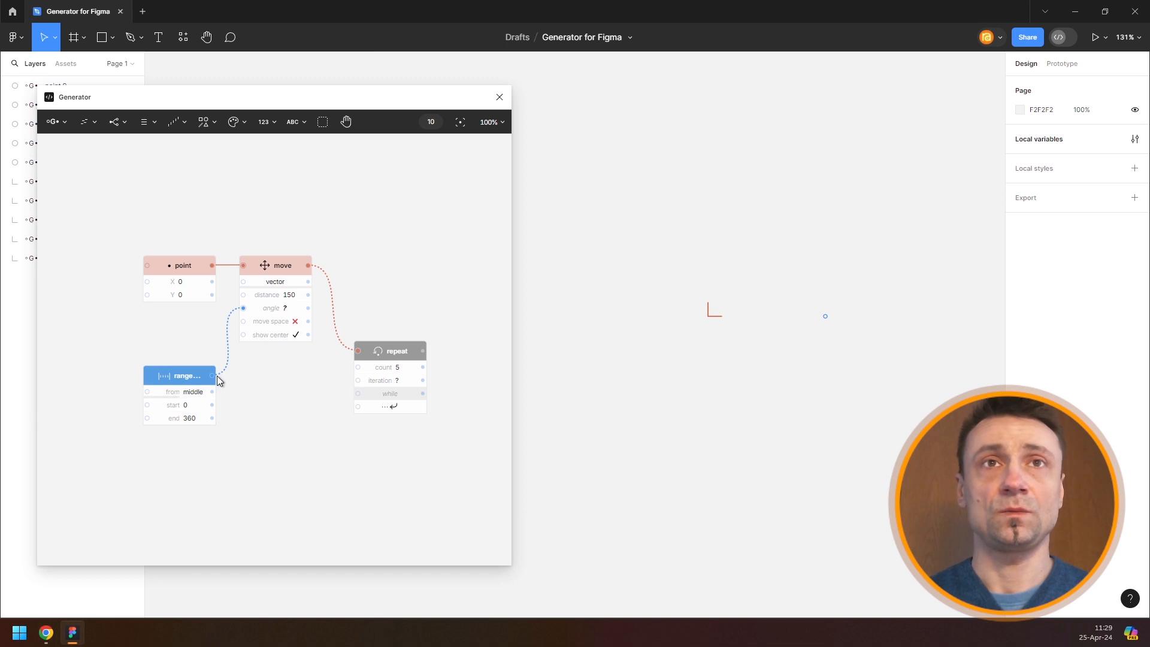
{"action": "left_click_drag", "start_coordinate": [212, 375], "coordinate": [395, 406]}
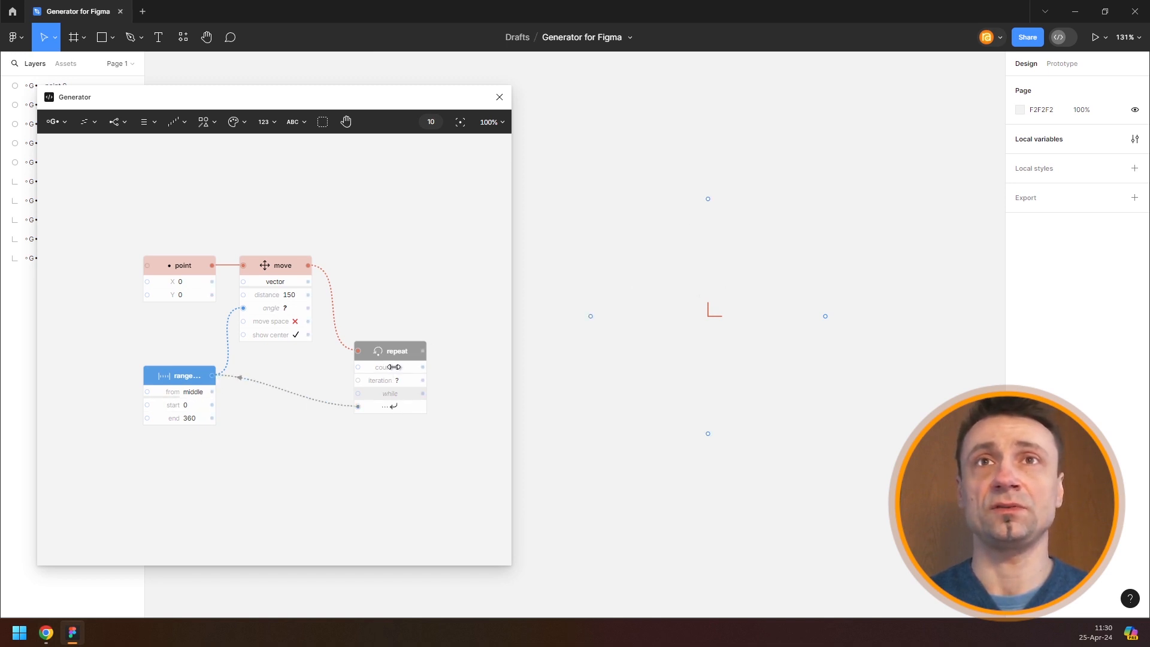
Step: Shift the Generator window and set the range node's from option to start
{"action": "left_click_drag", "start_coordinate": [177, 95], "coordinate": [267, 99]}
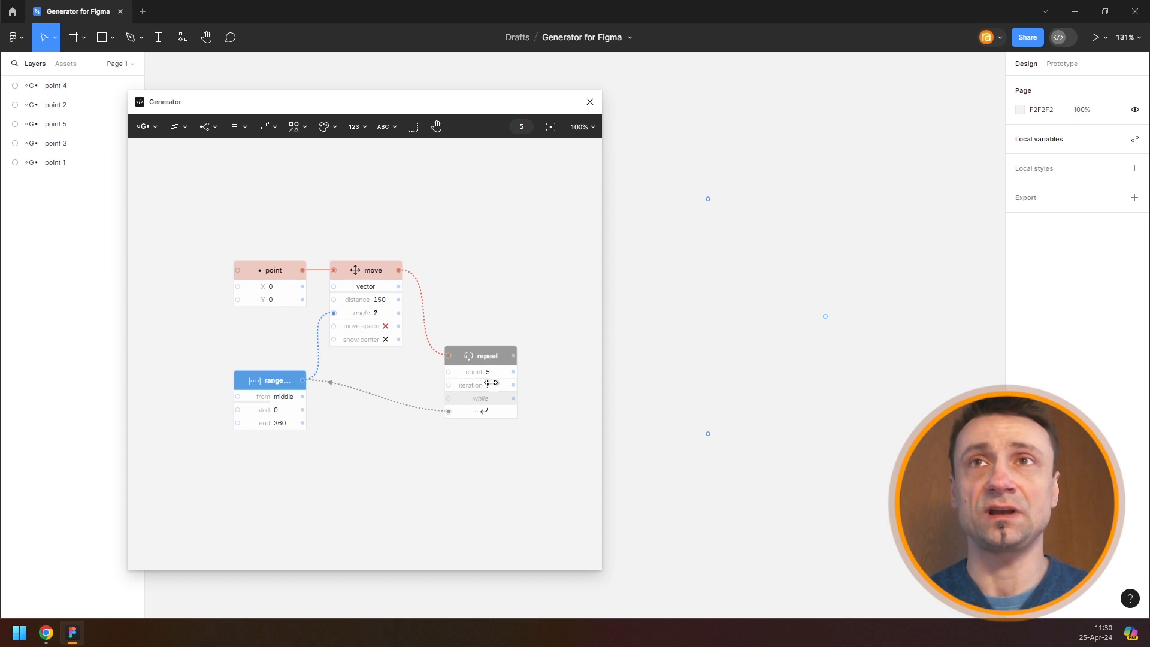
{"action": "left_click_drag", "start_coordinate": [758, 281], "coordinate": [873, 288]}
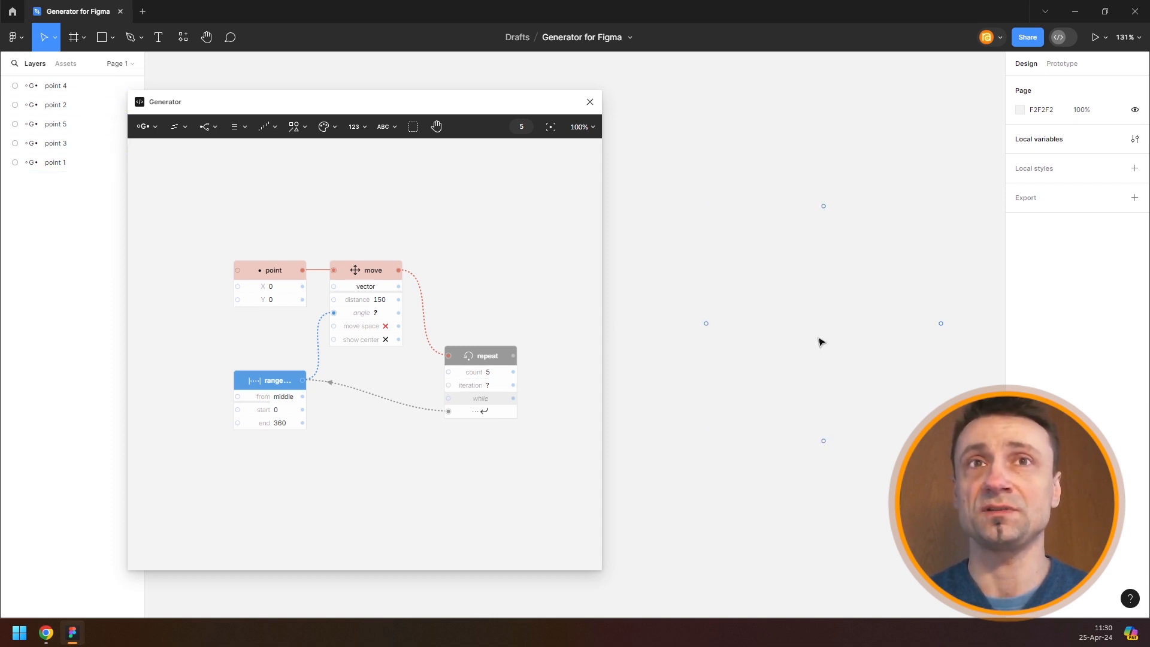
{"action": "scroll", "coordinate": [273, 401], "scroll_direction": "up", "scroll_amount": 5}
{"action": "left_click", "coordinate": [284, 396]}
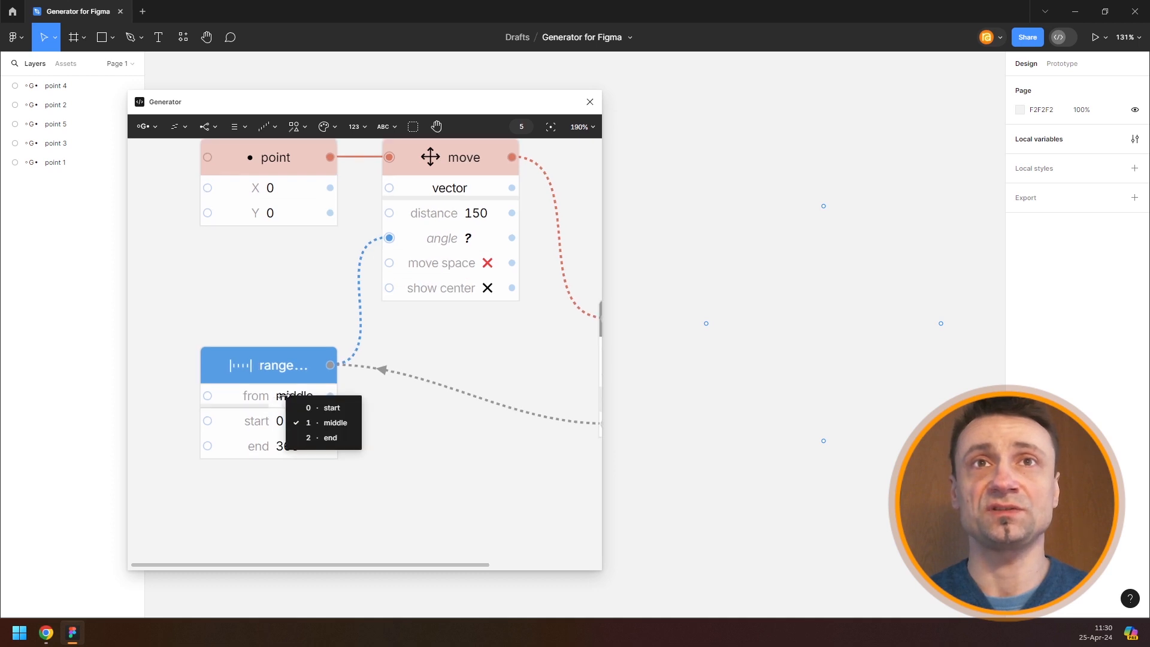
{"action": "left_click", "coordinate": [327, 414]}
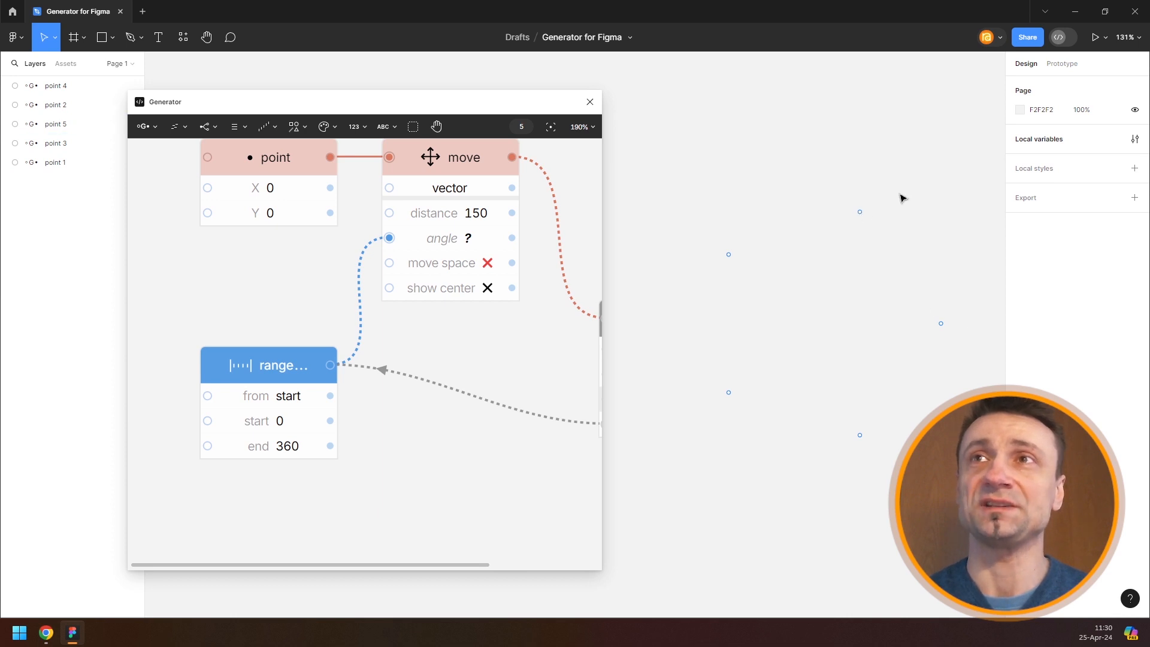
Step: Set the repeat node's count to 100
{"action": "scroll", "coordinate": [323, 294], "scroll_direction": "down", "scroll_amount": 5}
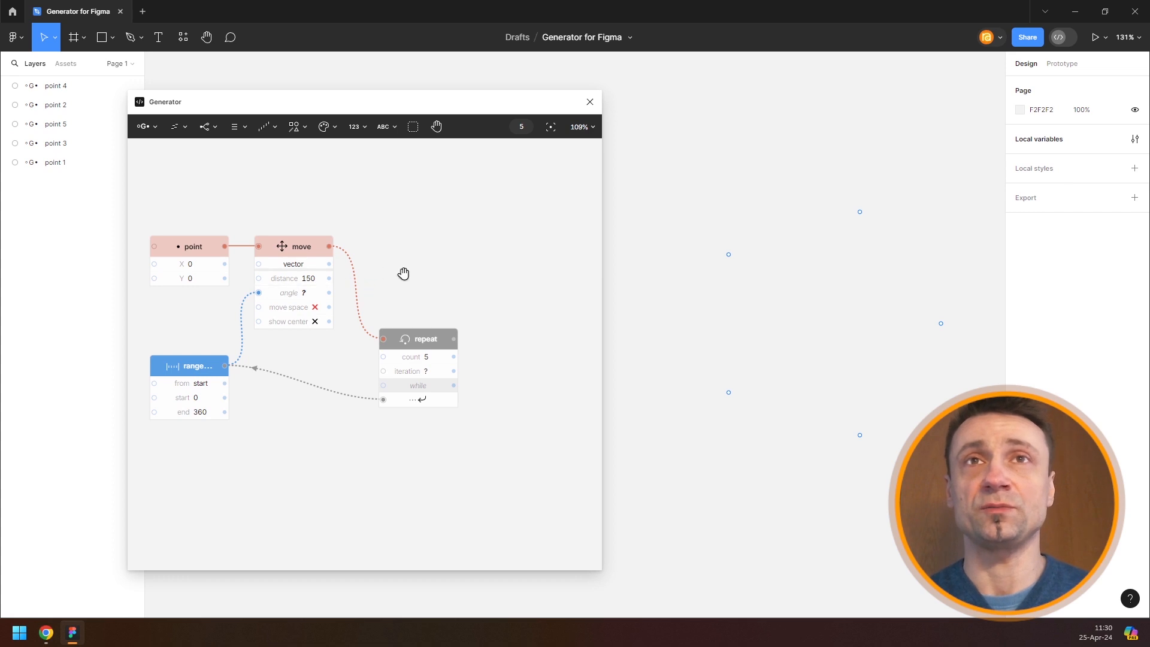
{"action": "scroll", "coordinate": [407, 272], "scroll_direction": "down", "scroll_amount": 4}
{"action": "scroll", "coordinate": [461, 333], "scroll_direction": "up", "scroll_amount": 5}
{"action": "left_click_drag", "start_coordinate": [465, 344], "coordinate": [472, 343]}
{"action": "left_click", "coordinate": [468, 343]}
{"action": "type", "text": "100"}
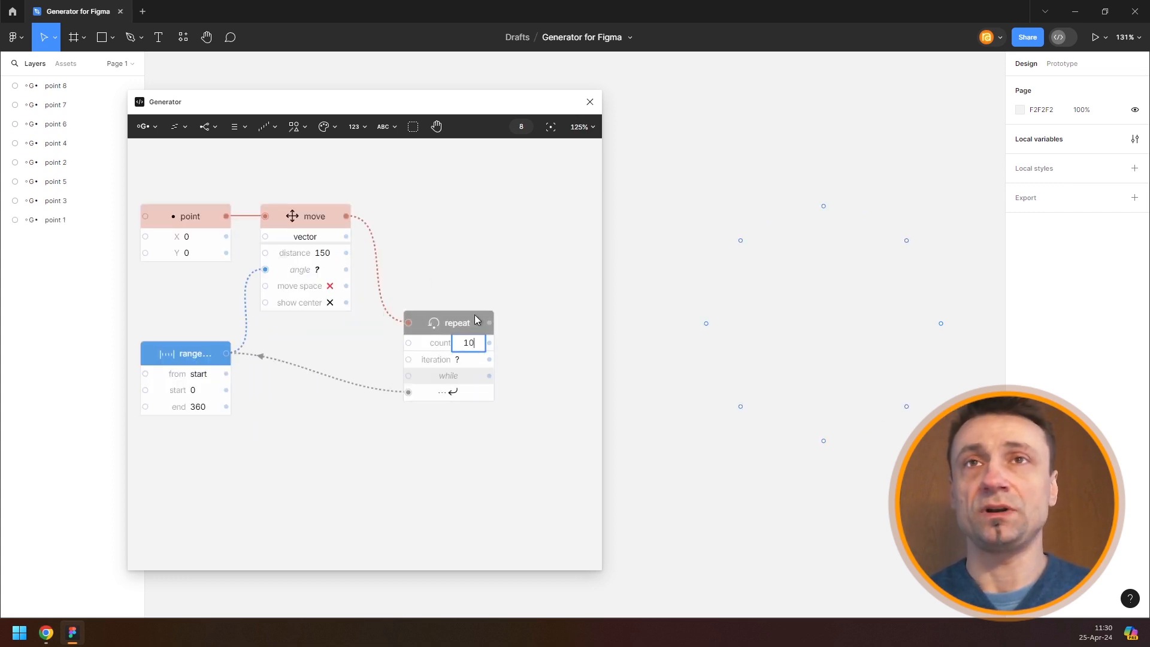
{"action": "key", "text": "Return"}
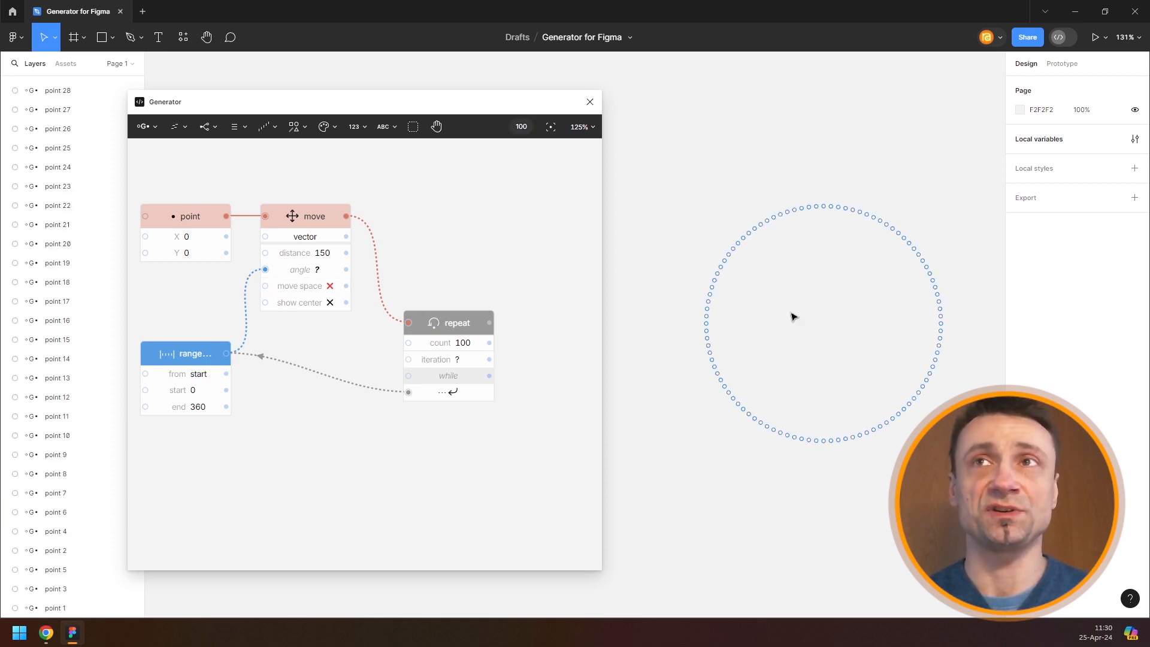
Step: Add a vector Path node beside the repeat node and connect the repeat output to its points input
{"action": "left_click_drag", "start_coordinate": [801, 310], "coordinate": [780, 324]}
{"action": "scroll", "coordinate": [788, 324], "scroll_direction": "up", "scroll_amount": 3}
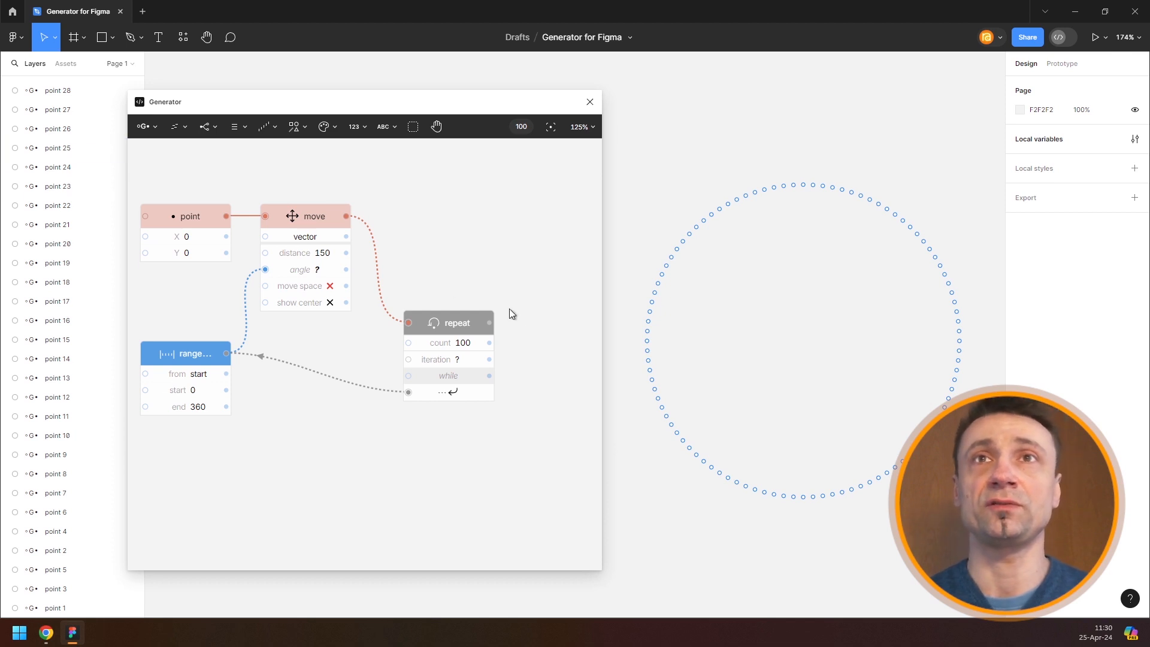
{"action": "scroll", "coordinate": [485, 288], "scroll_direction": "right", "scroll_amount": 3}
{"action": "left_click", "coordinate": [295, 126]}
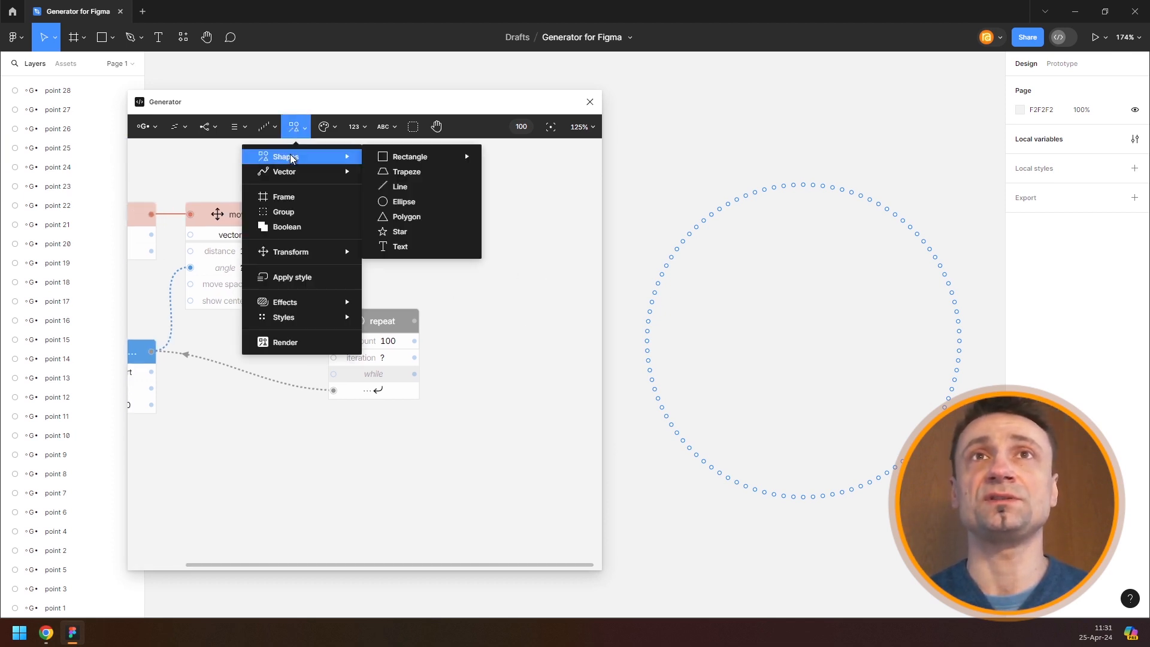
{"action": "mouse_move", "coordinate": [335, 172]}
{"action": "left_click", "coordinate": [402, 186]}
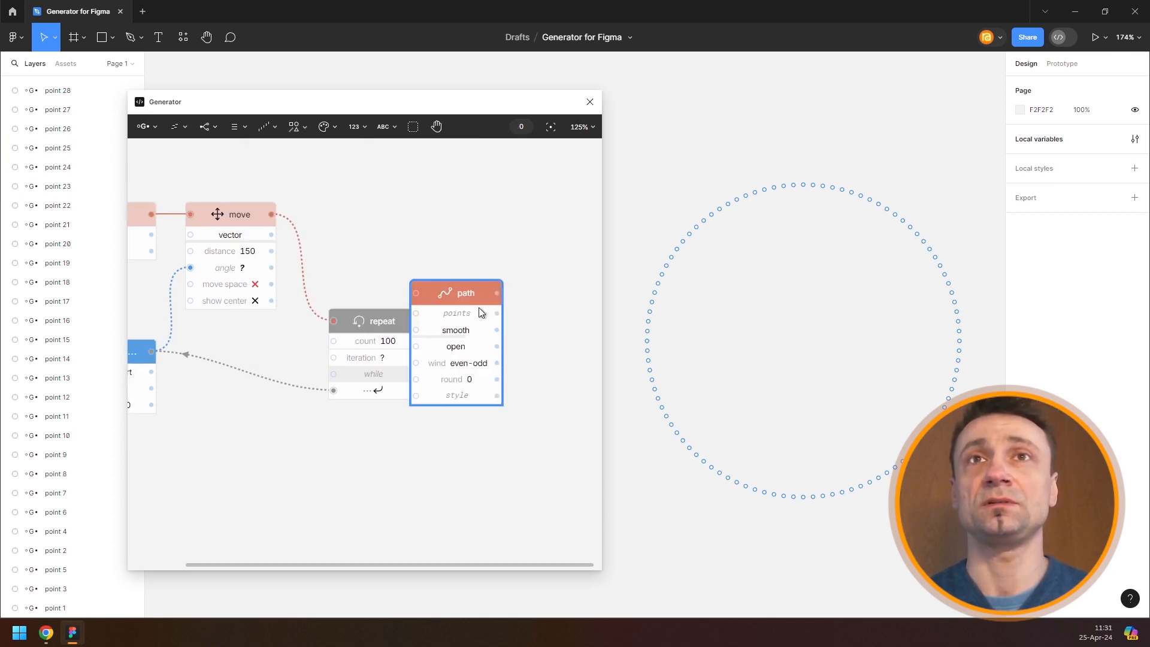
{"action": "left_click", "coordinate": [533, 299]}
{"action": "left_click_drag", "start_coordinate": [415, 320], "coordinate": [508, 322]}
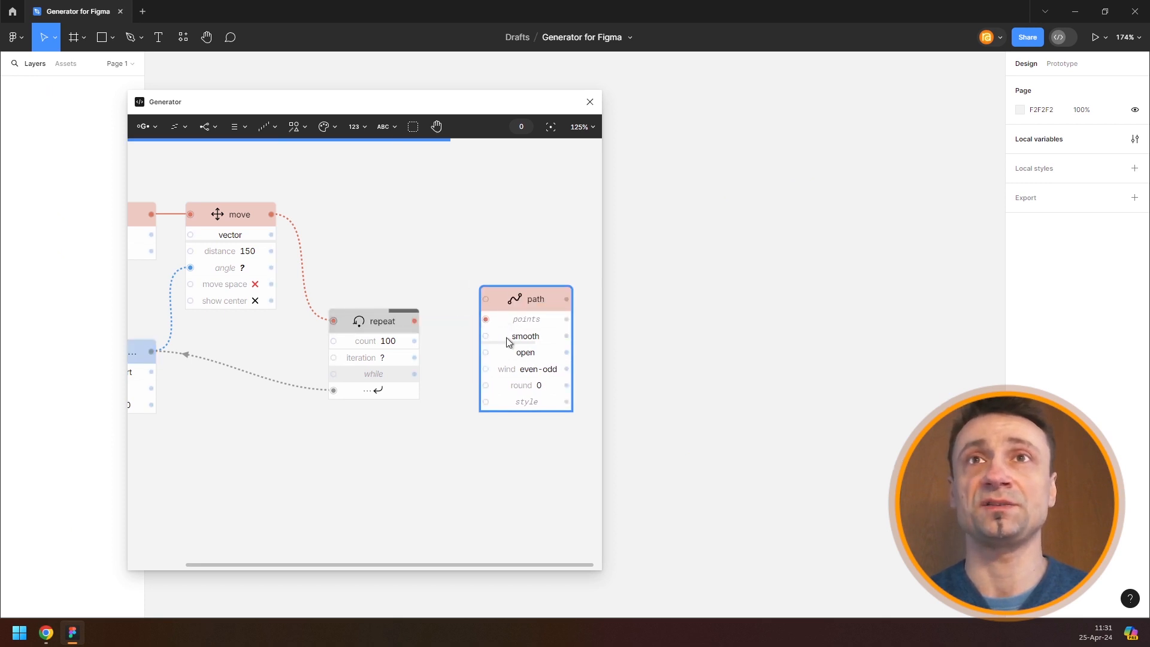
{"action": "left_click_drag", "start_coordinate": [515, 301], "coordinate": [506, 303]}
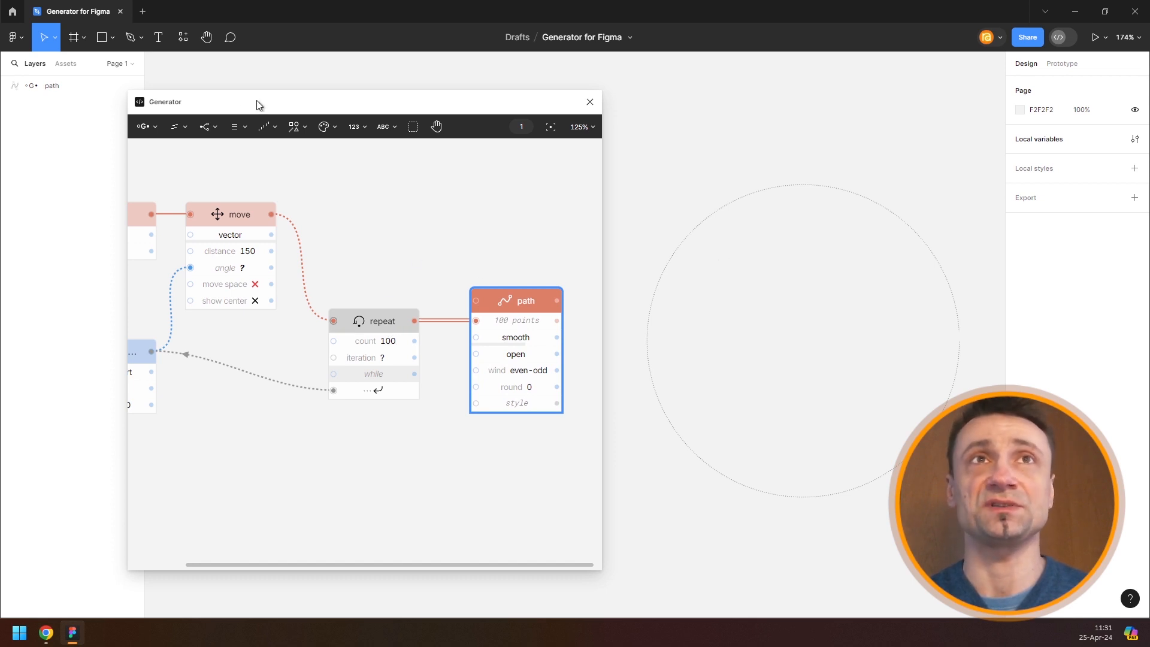
Step: Insert the Color stroke template and connect its stroke node to the path node's style input
{"action": "left_click", "coordinate": [215, 128]}
{"action": "left_click", "coordinate": [175, 126]}
{"action": "mouse_move", "coordinate": [263, 182]}
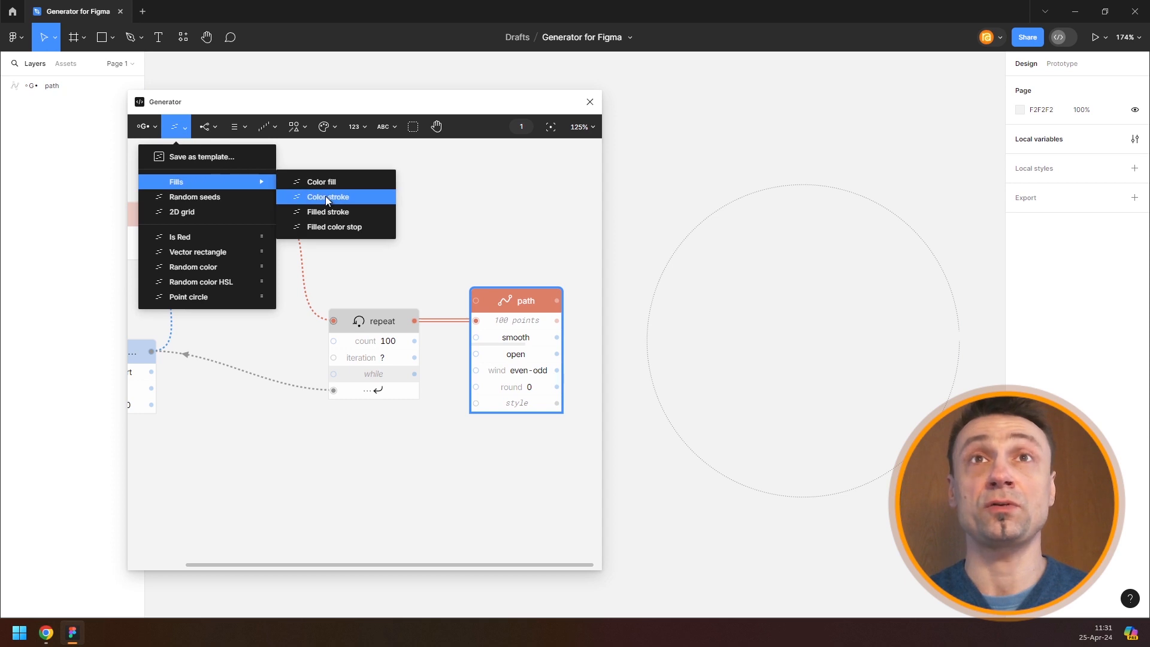
{"action": "left_click", "coordinate": [325, 196]}
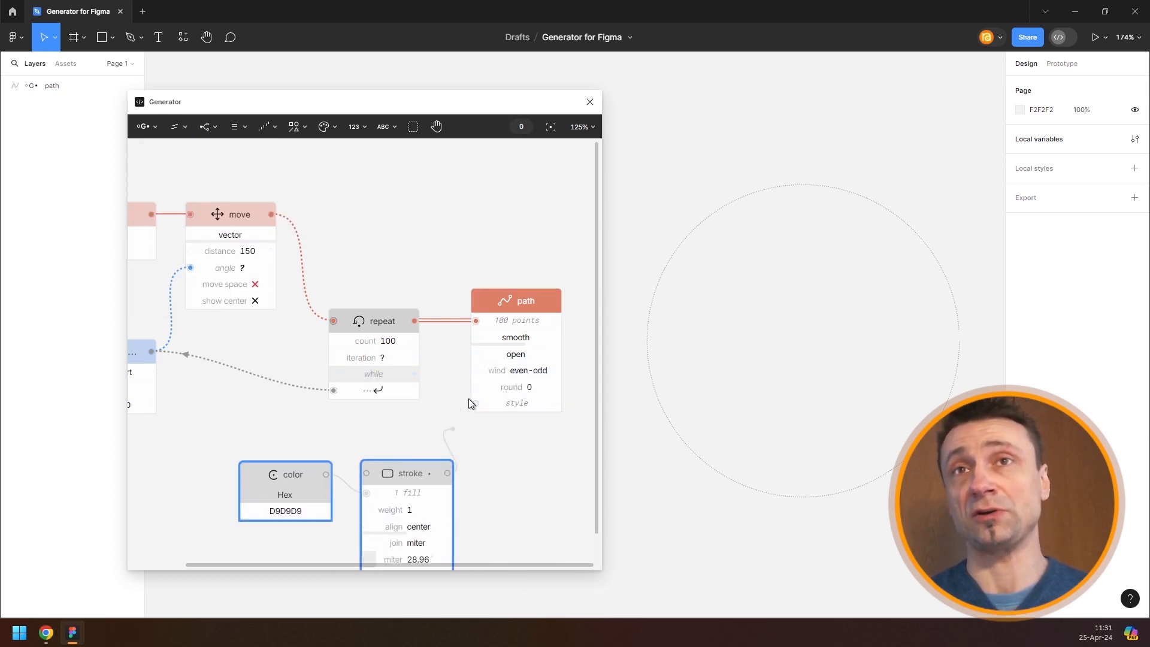
{"action": "left_click_drag", "start_coordinate": [480, 404], "coordinate": [476, 402]}
Step: Set the stroke's Hex color to black
{"action": "double_click", "coordinate": [287, 510]}
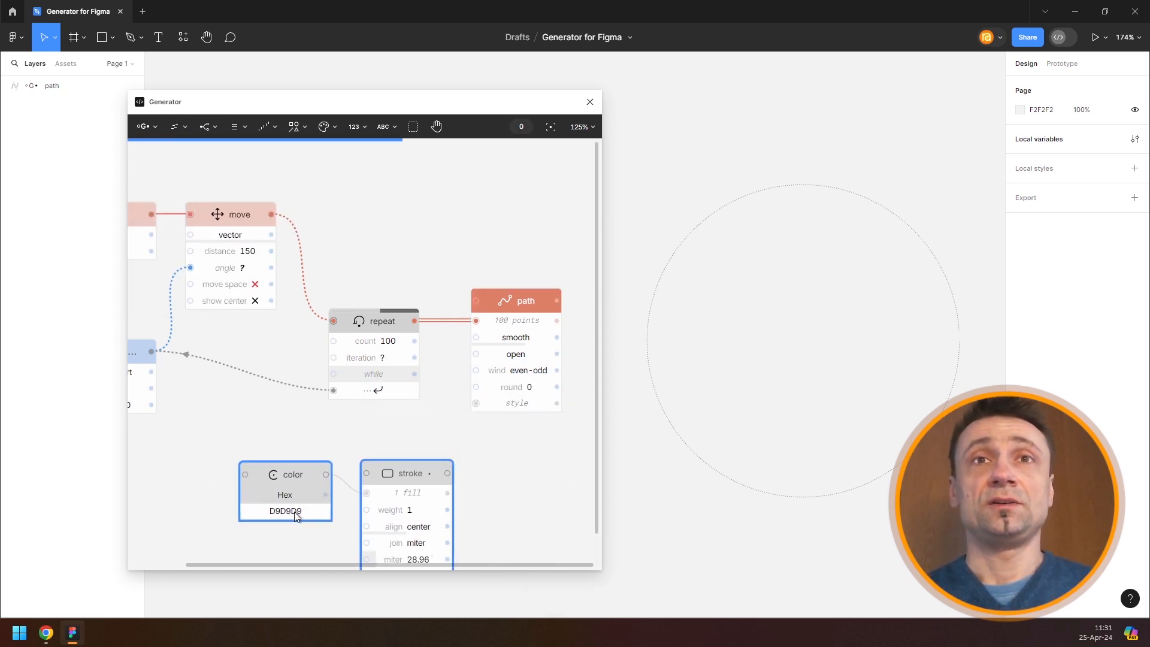
{"action": "type", "text": "000000"}
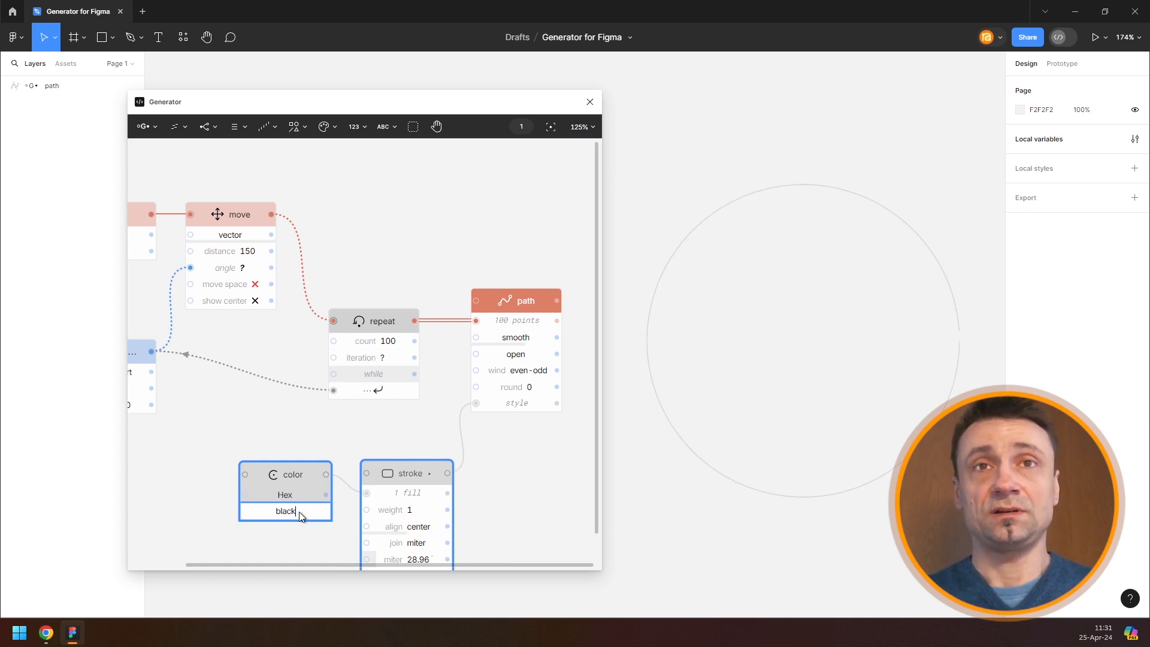
{"action": "key", "text": "Return"}
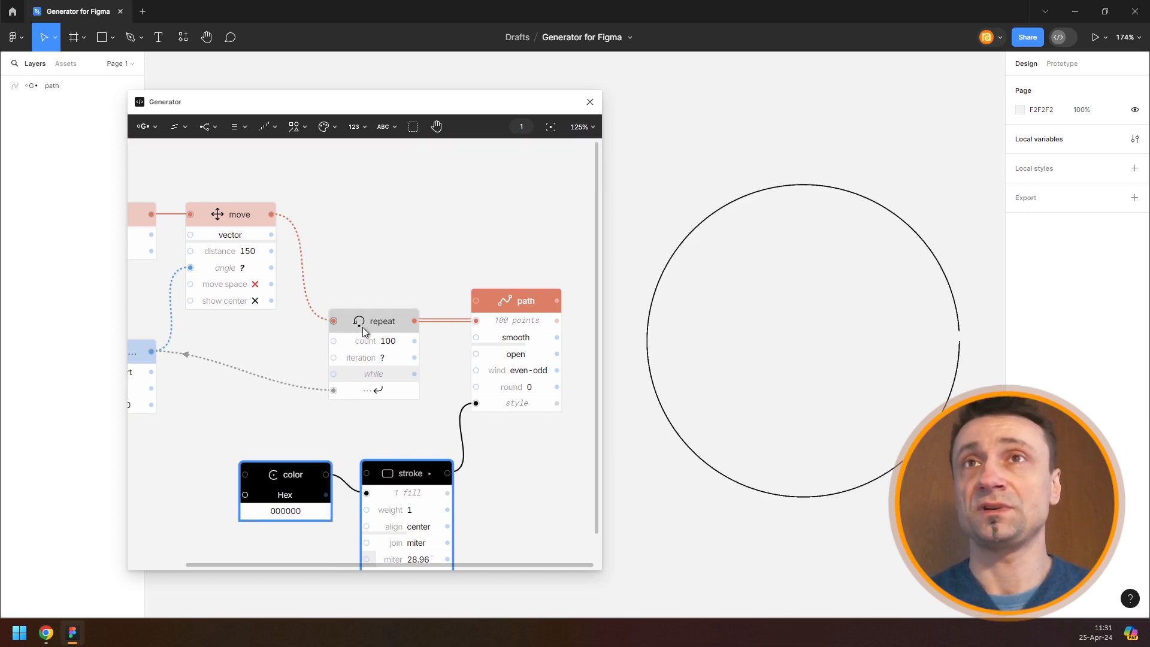
Step: Change the path node's curve type from smooth to linear
{"action": "scroll", "coordinate": [365, 320], "scroll_direction": "down", "scroll_amount": 2}
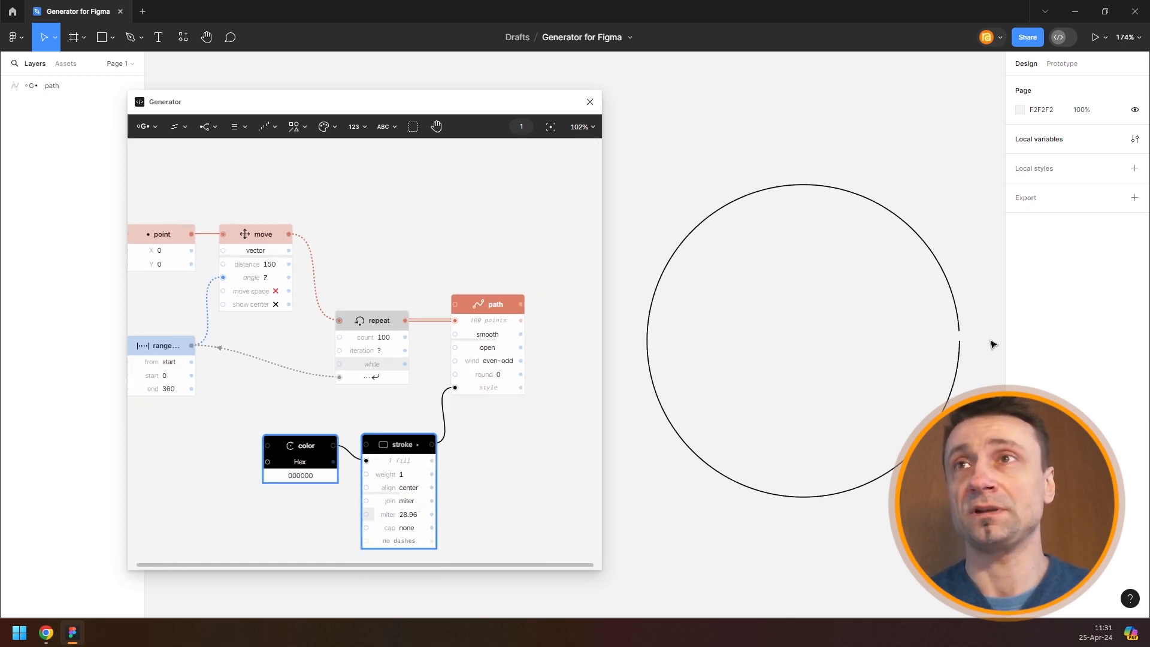
{"action": "scroll", "coordinate": [985, 340], "scroll_direction": "up", "scroll_amount": 2}
{"action": "scroll", "coordinate": [510, 341], "scroll_direction": "up", "scroll_amount": 5}
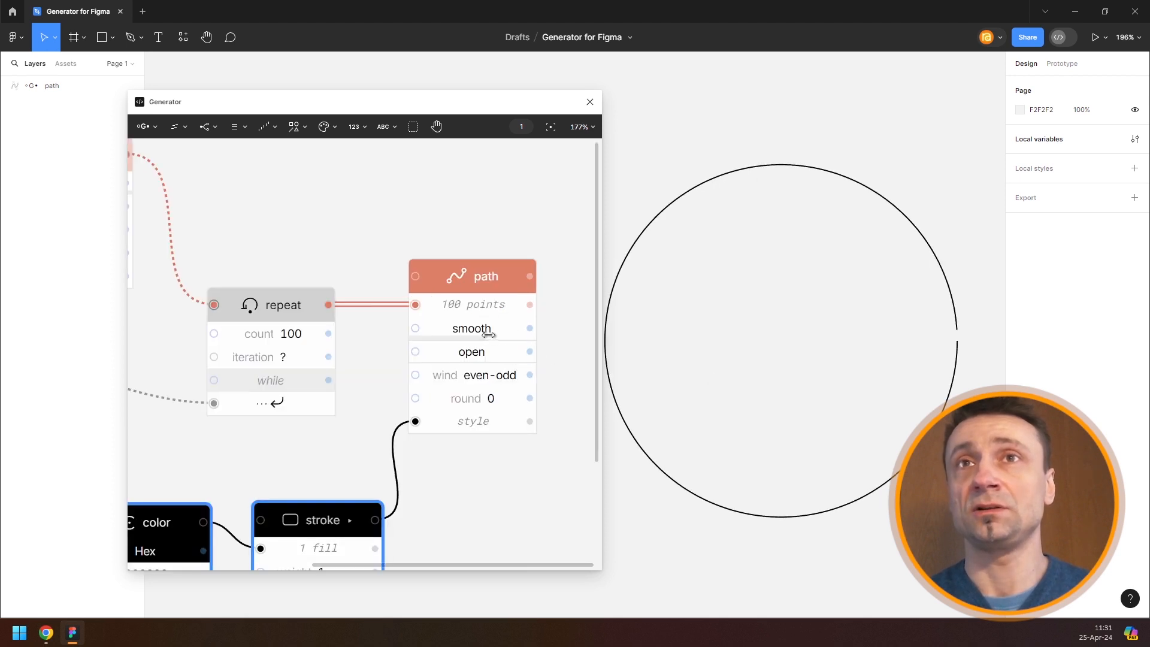
{"action": "left_click", "coordinate": [486, 328]}
{"action": "left_click", "coordinate": [506, 336]}
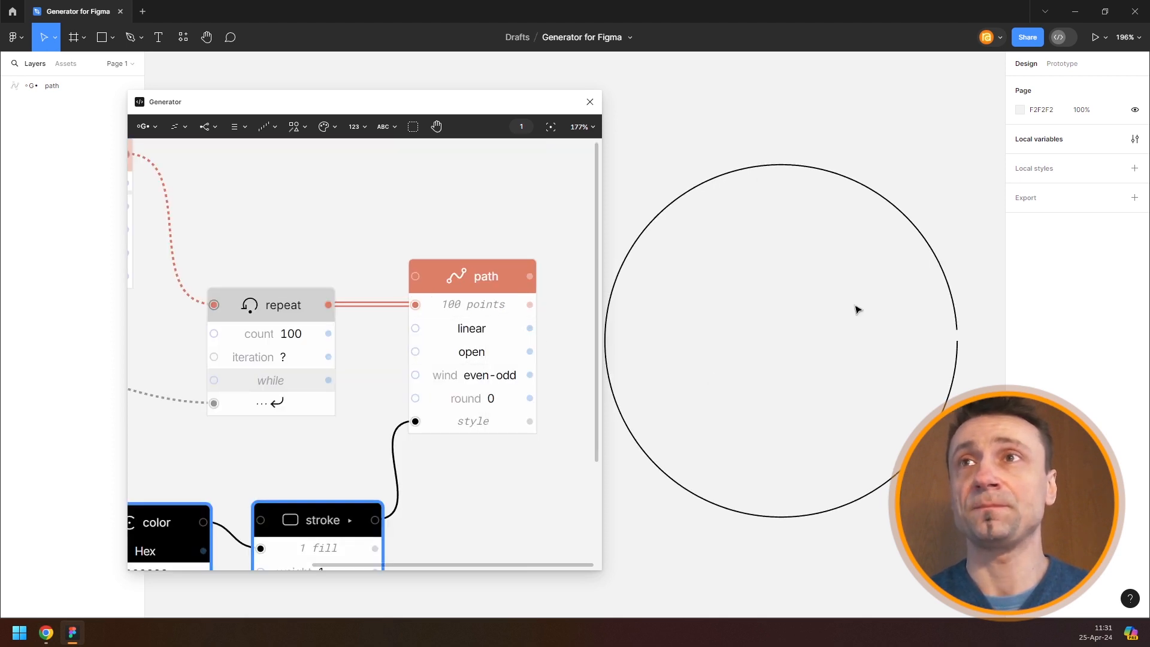
Step: Add a Noise node to the left of the range node and connect its output to the move node's distance input
{"action": "scroll", "coordinate": [359, 296], "scroll_direction": "down", "scroll_amount": 6}
{"action": "left_click_drag", "start_coordinate": [290, 289], "coordinate": [335, 265]}
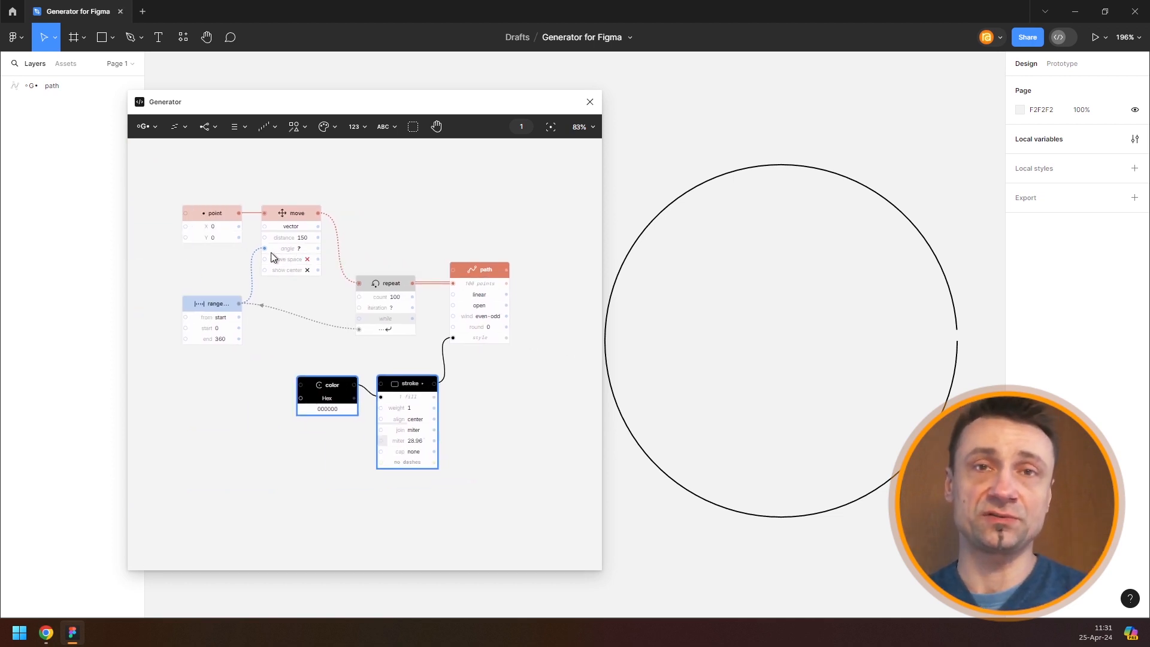
{"action": "left_click_drag", "start_coordinate": [402, 260], "coordinate": [384, 264]}
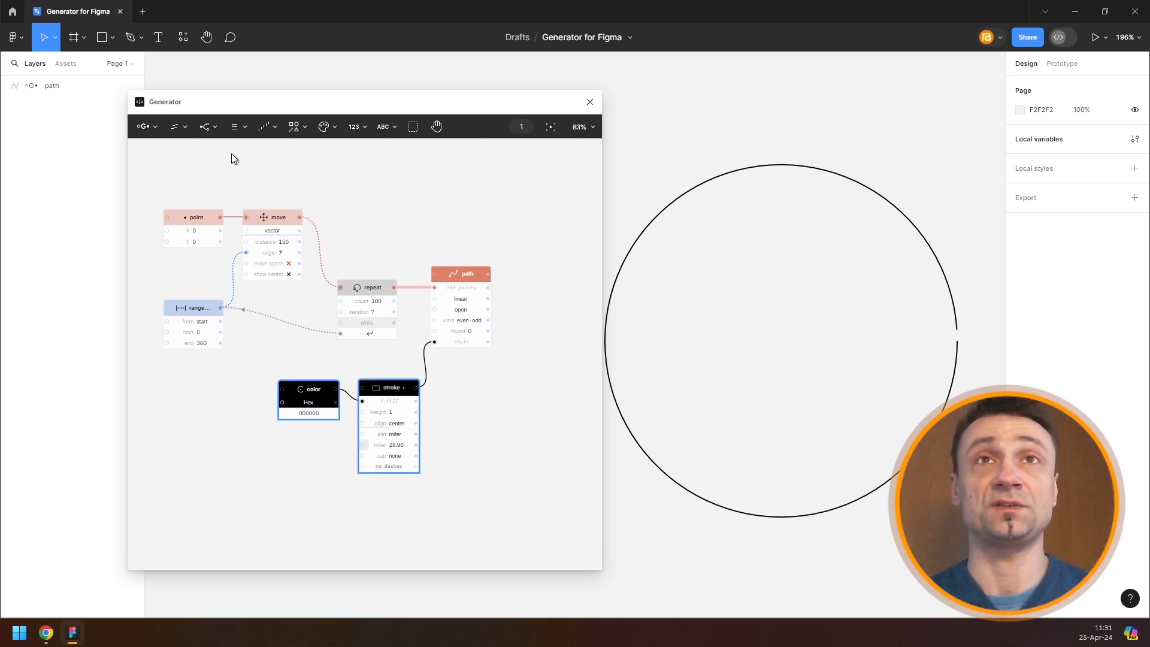
{"action": "left_click", "coordinate": [263, 127]}
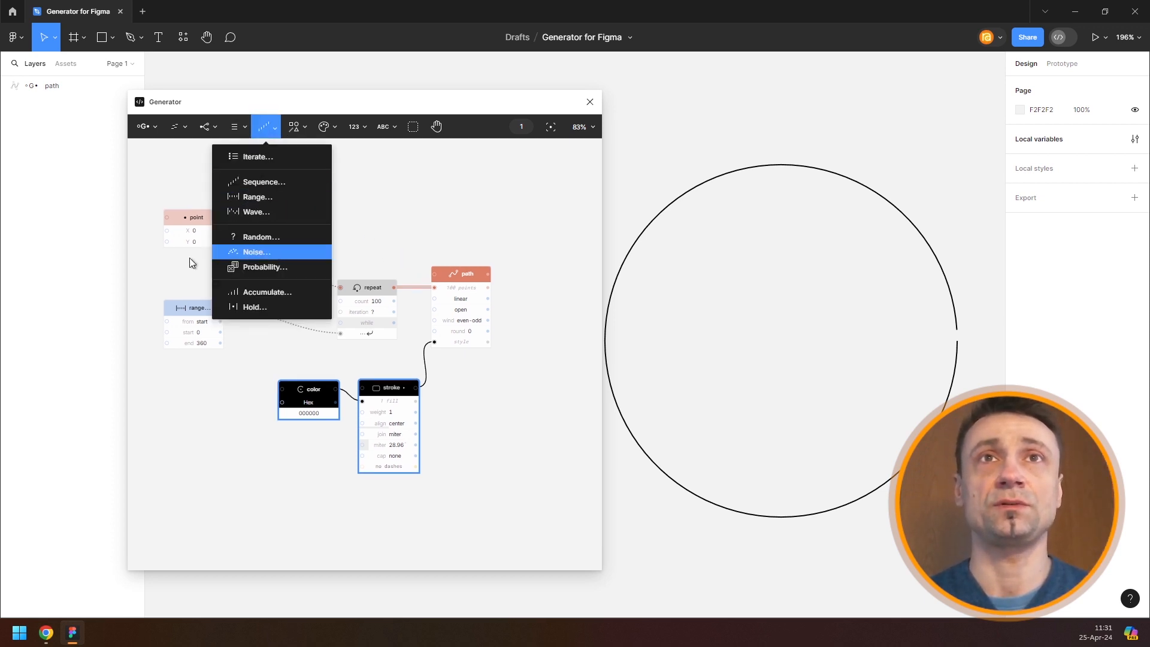
{"action": "left_click", "coordinate": [271, 249]}
{"action": "left_click_drag", "start_coordinate": [252, 243], "coordinate": [378, 239]}
{"action": "left_click_drag", "start_coordinate": [307, 270], "coordinate": [393, 241]}
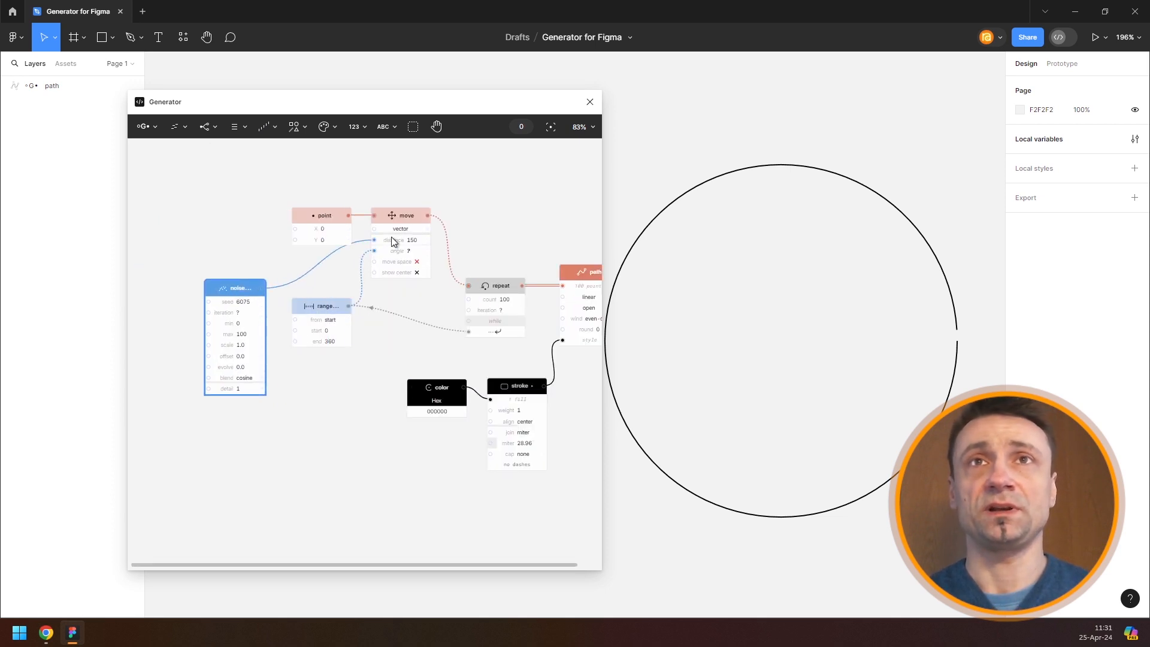
Step: Set the noise node's min to 100 and max to 150
{"action": "left_click", "coordinate": [246, 324]}
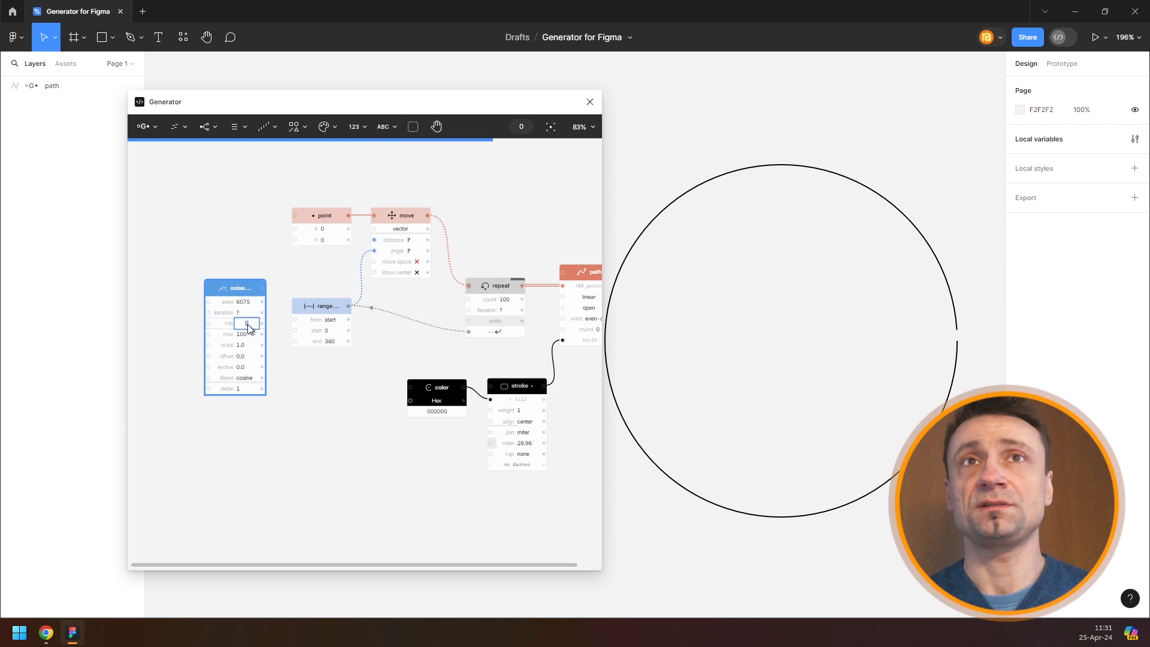
{"action": "key", "text": "Tab"}
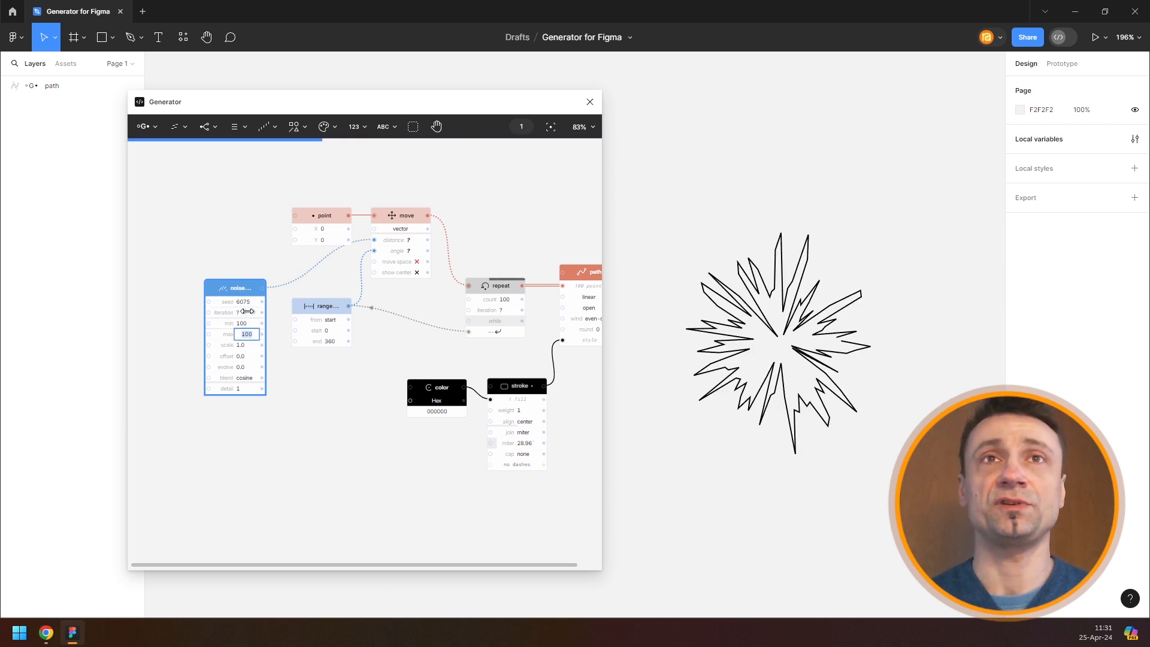
{"action": "type", "text": "150"}
{"action": "key", "text": "Return"}
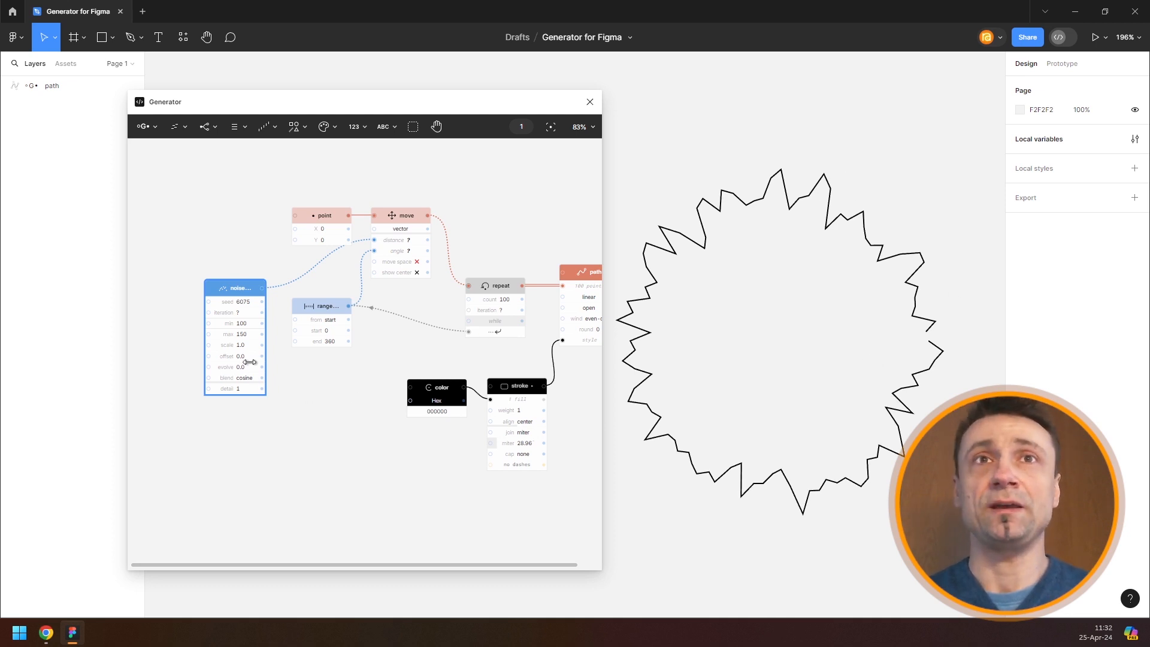
Step: Set the noise node's scale to 8.2 and its seed to 6078
{"action": "left_click_drag", "start_coordinate": [234, 351], "coordinate": [278, 345]}
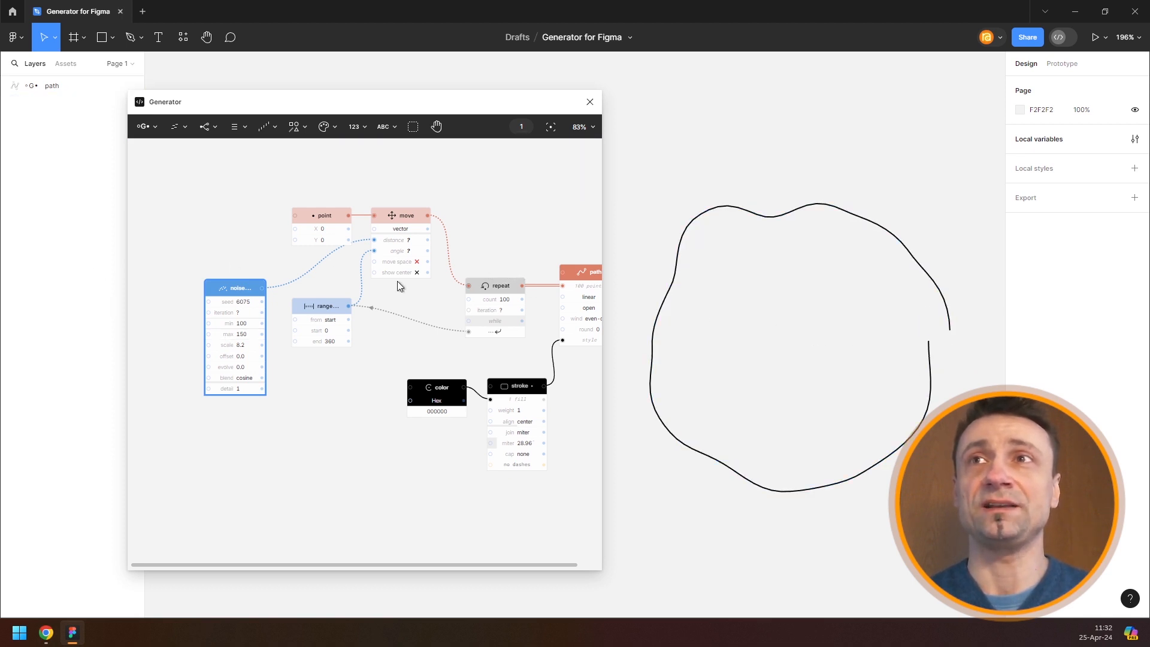
{"action": "left_click_drag", "start_coordinate": [241, 298], "coordinate": [241, 298]}
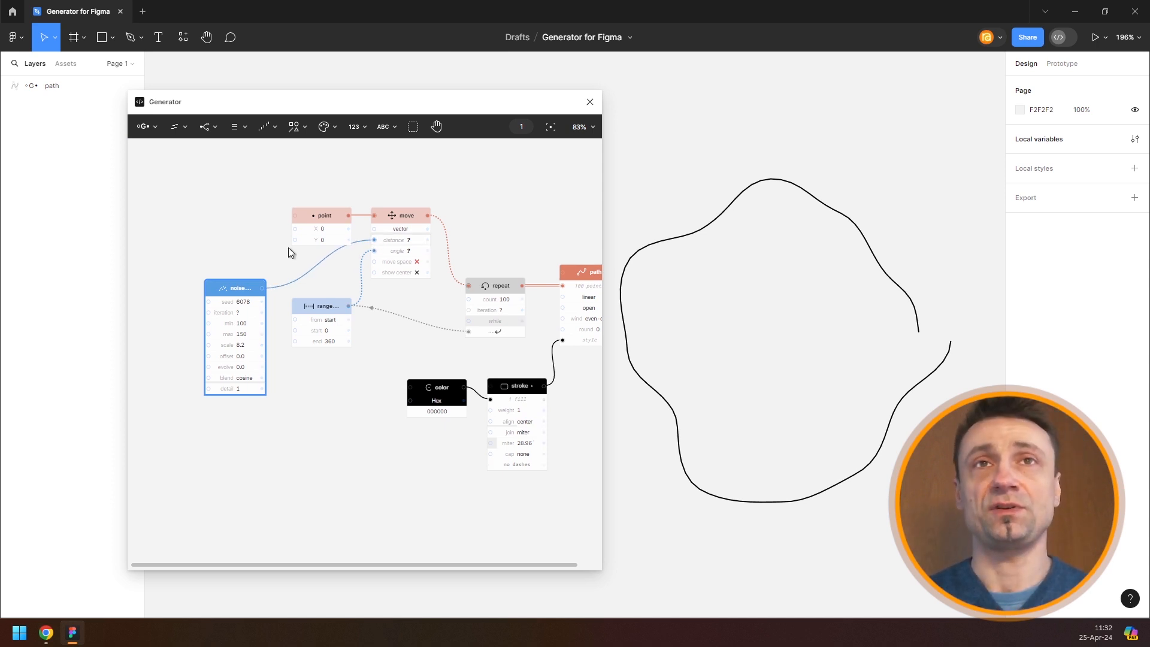
Step: Disconnect the noise node from the move node's distance and move it into free space away from the other nodes
{"action": "left_click_drag", "start_coordinate": [288, 247], "coordinate": [473, 265]}
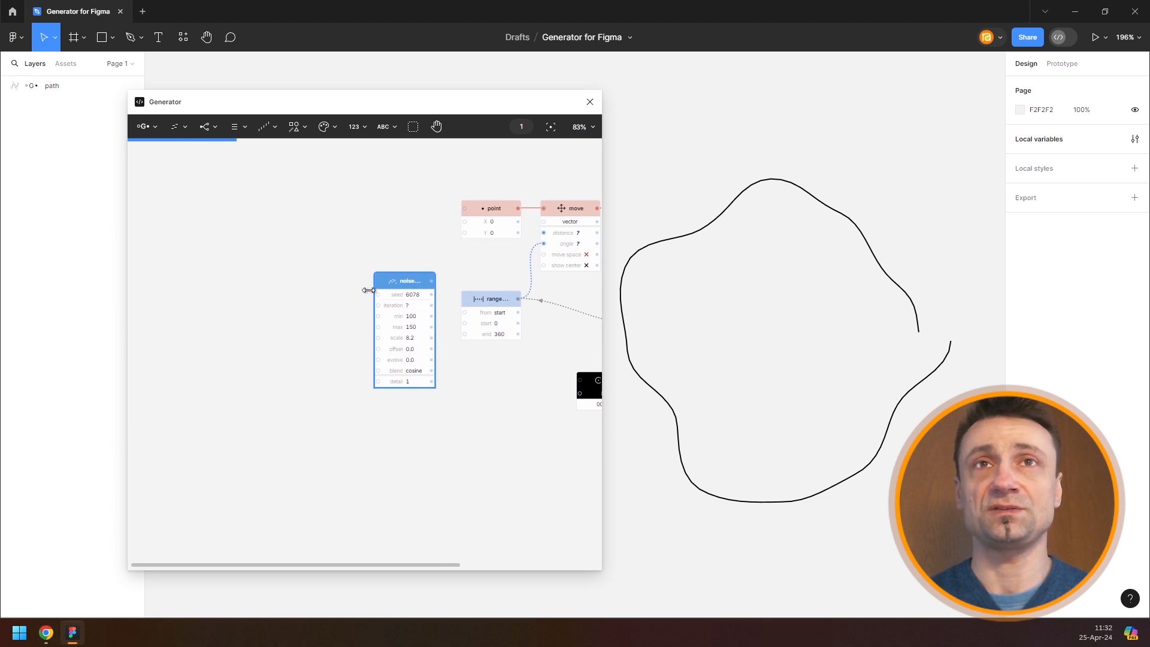
{"action": "left_click_drag", "start_coordinate": [402, 282], "coordinate": [278, 326]}
{"action": "scroll", "coordinate": [274, 365], "scroll_direction": "up", "scroll_amount": 3}
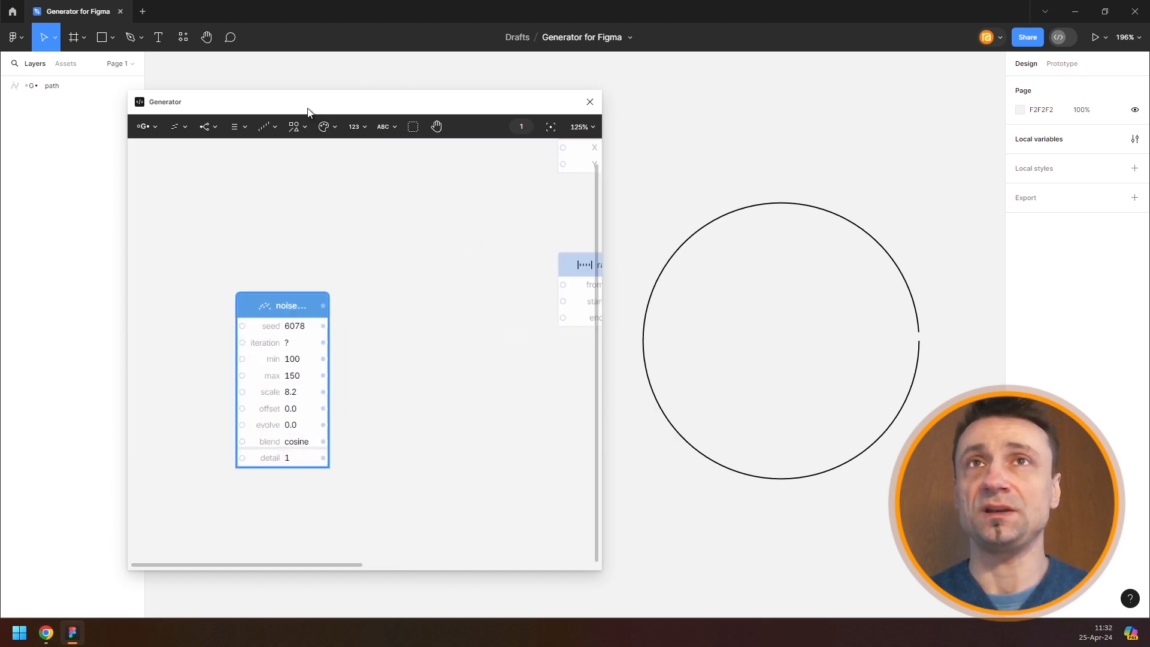
Step: Add a number node below the noise node and set its value to 100
{"action": "left_click", "coordinate": [357, 126]}
{"action": "left_click_drag", "start_coordinate": [357, 153], "coordinate": [286, 508]}
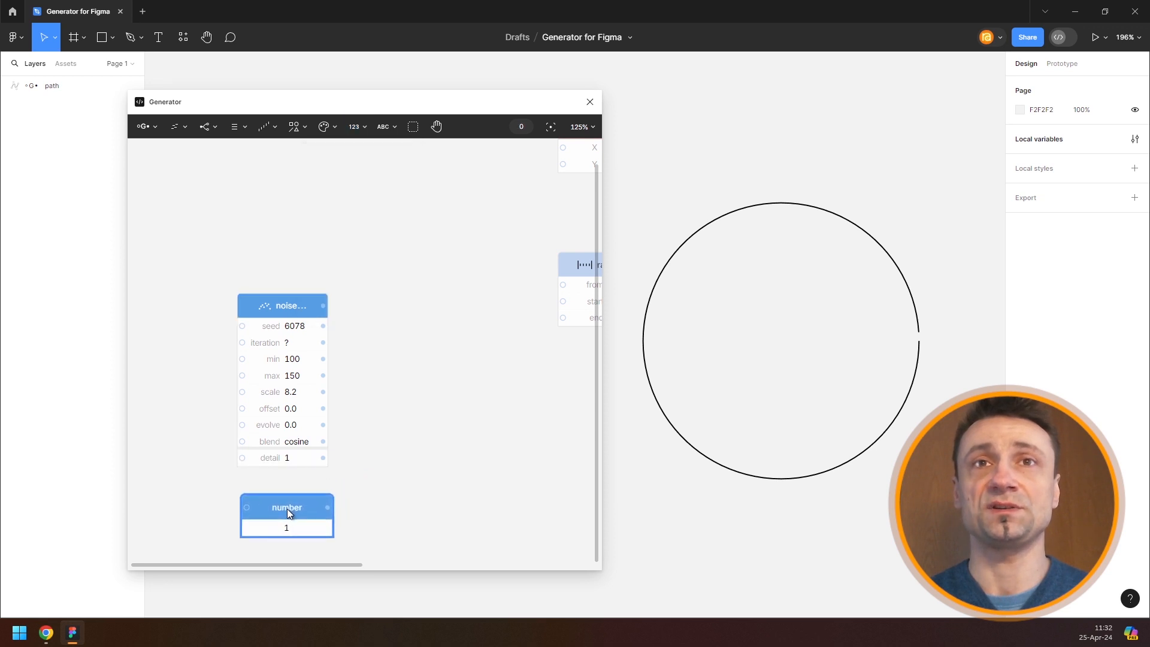
{"action": "type", "text": "100"}
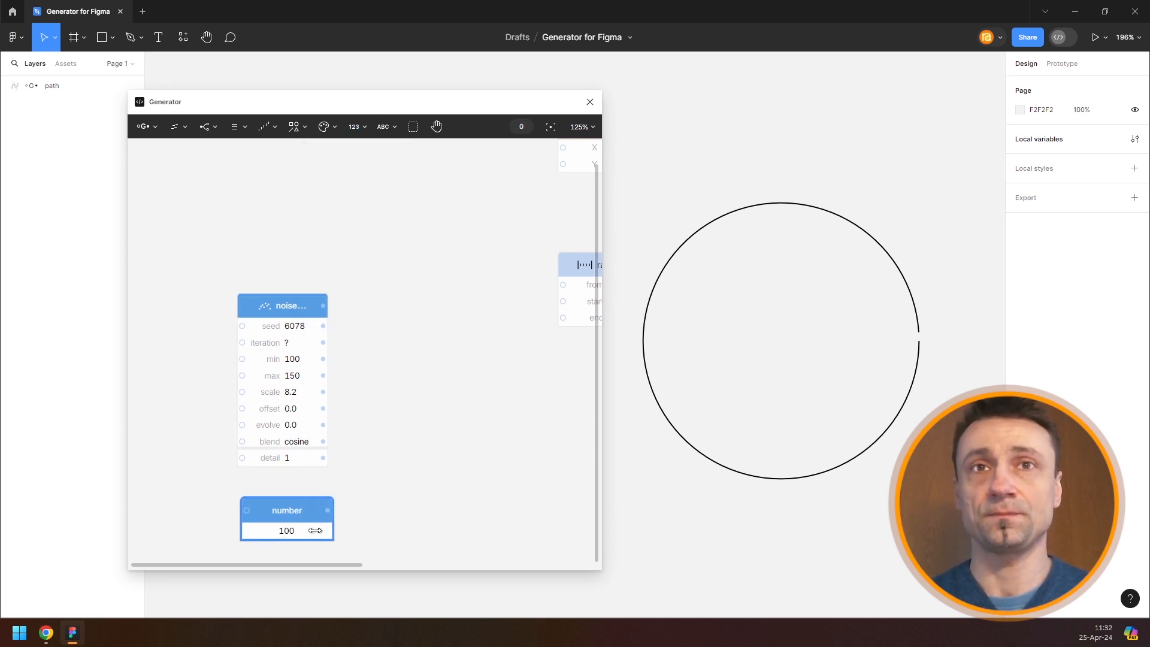
Step: Set the noise node's min to 0 and max to 50
{"action": "left_click", "coordinate": [300, 358]}
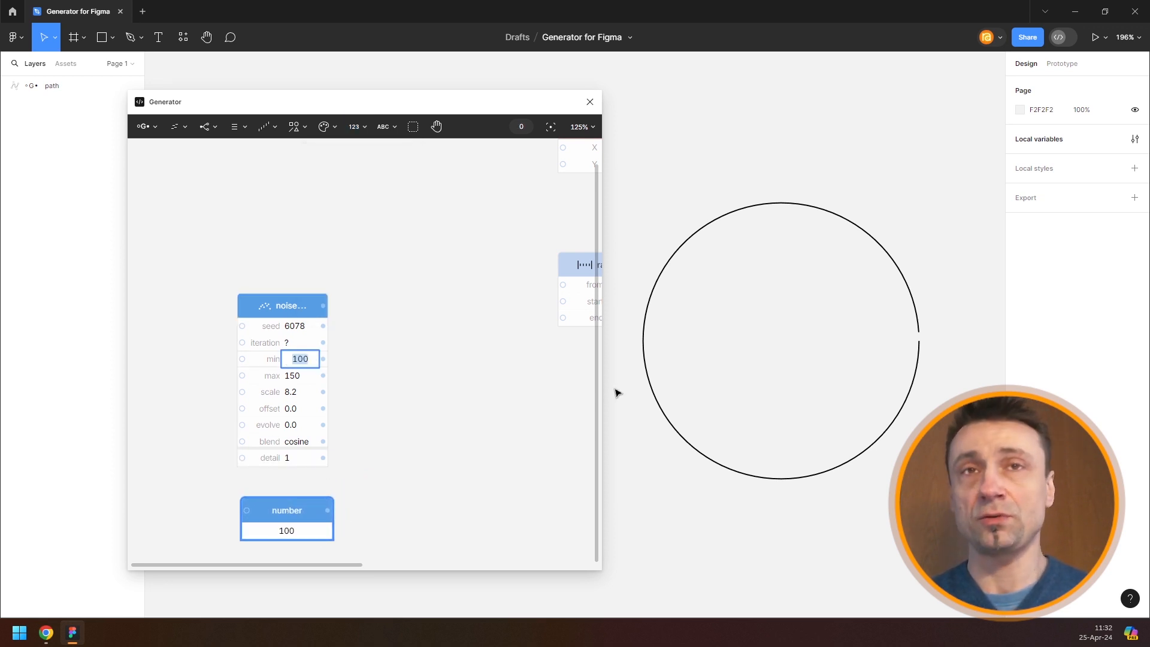
{"action": "type", "text": "0"}
{"action": "key", "text": "Tab"}
{"action": "type", "text": "50"}
{"action": "key", "text": "Return"}
Step: Add the noise and number outputs together by inserting a Math node with the + operation for the two selected nodes
{"action": "left_click_drag", "start_coordinate": [251, 250], "coordinate": [361, 529]}
{"action": "key", "text": "ctrl+/"}
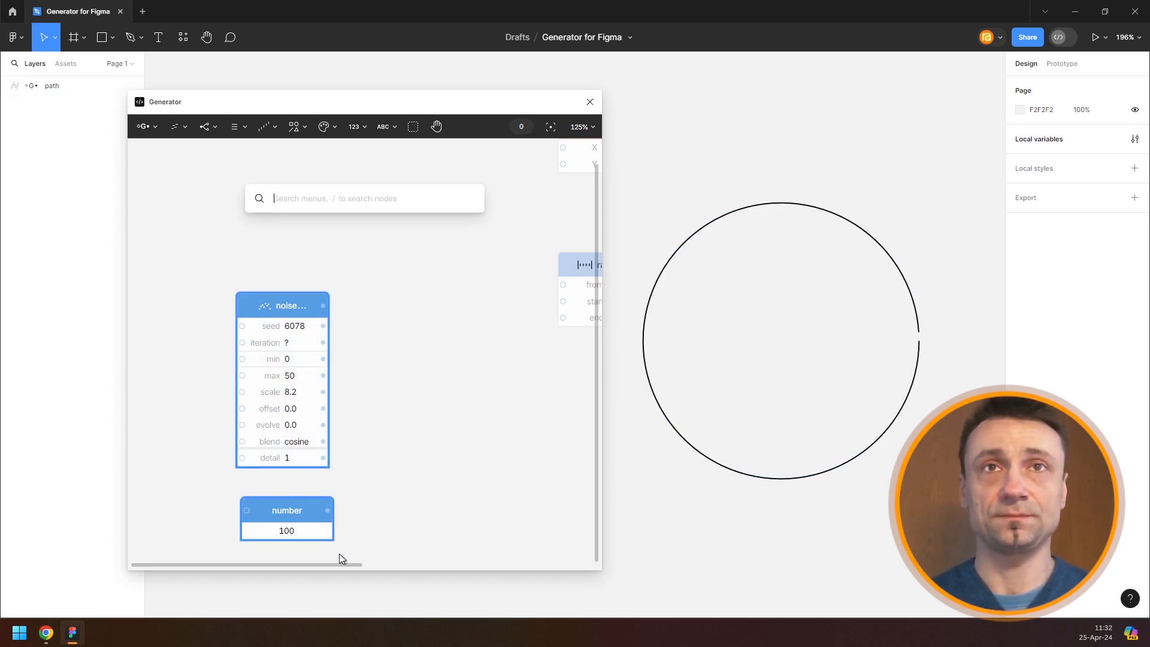
{"action": "type", "text": "math"}
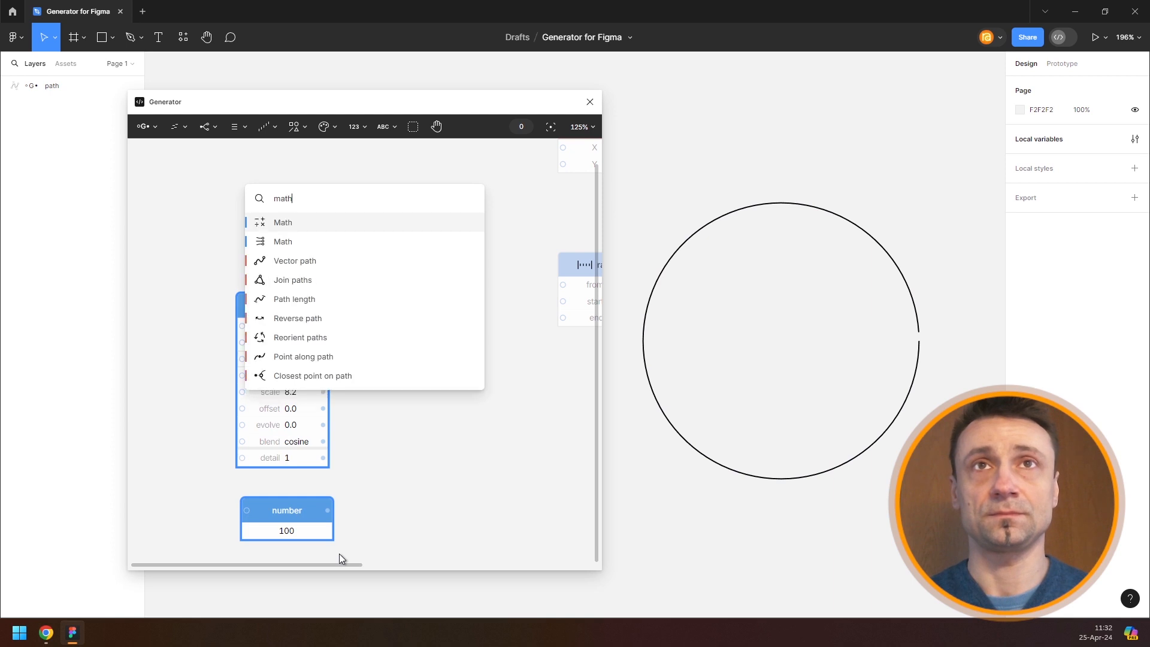
{"action": "key", "text": "Down"}
{"action": "key", "text": "Return"}
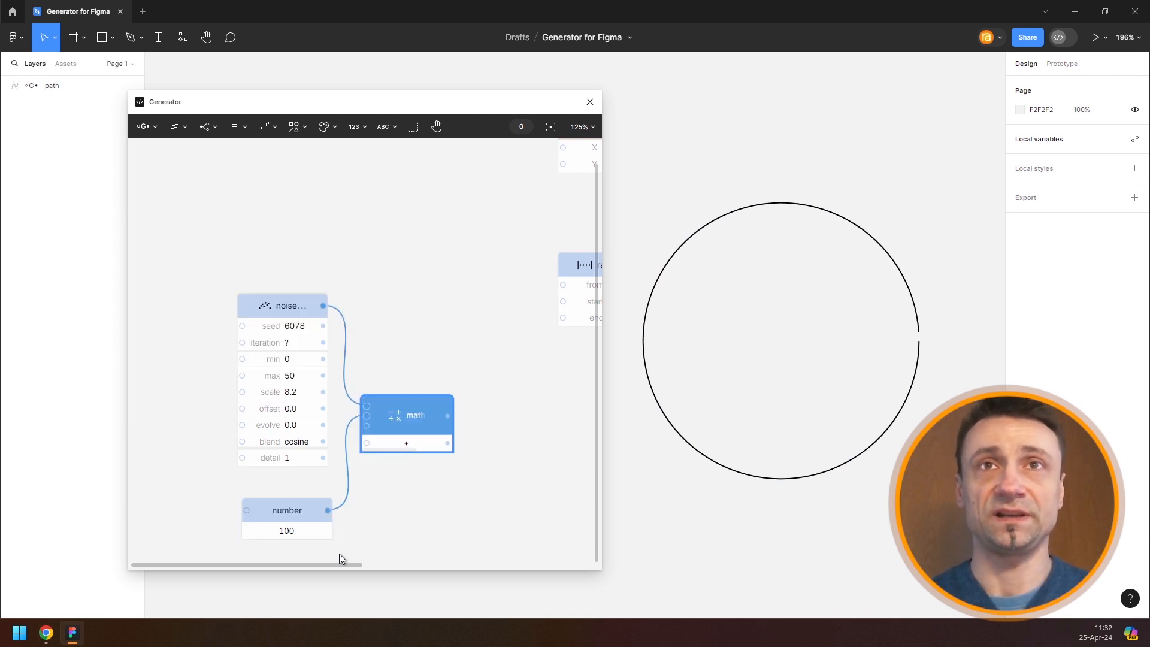
Step: Insert a Repeat node after the math node, fed by the math output
{"action": "left_click_drag", "start_coordinate": [316, 298], "coordinate": [175, 284]}
{"action": "scroll", "coordinate": [333, 333], "scroll_direction": "down", "scroll_amount": 3}
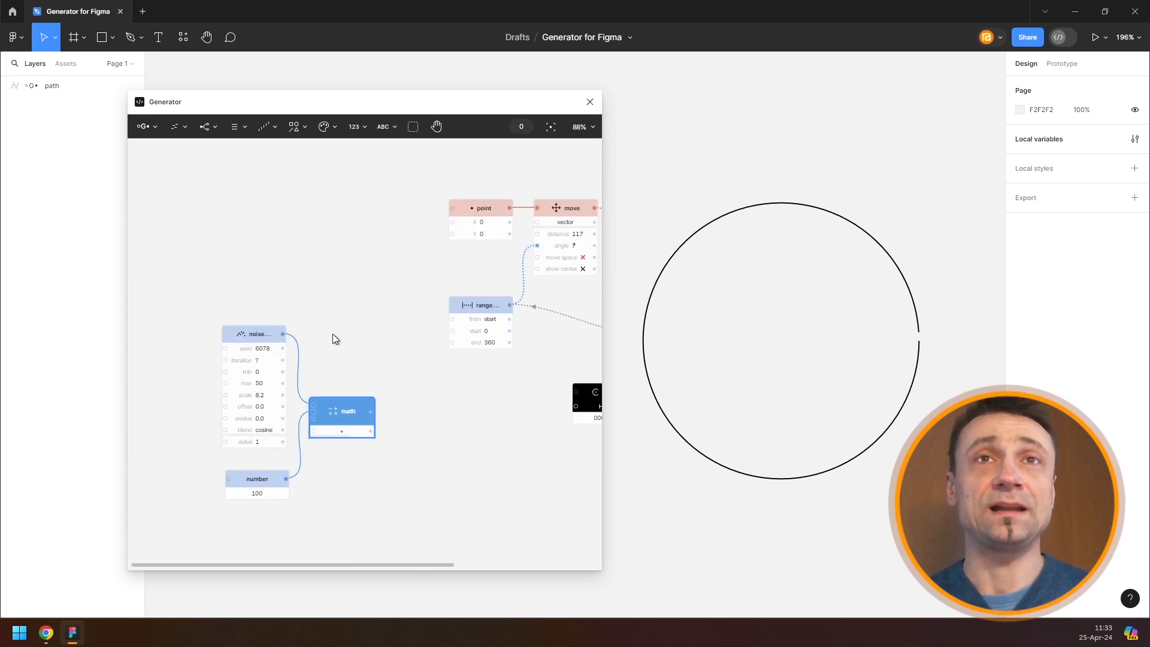
{"action": "left_click_drag", "start_coordinate": [378, 387], "coordinate": [352, 327]}
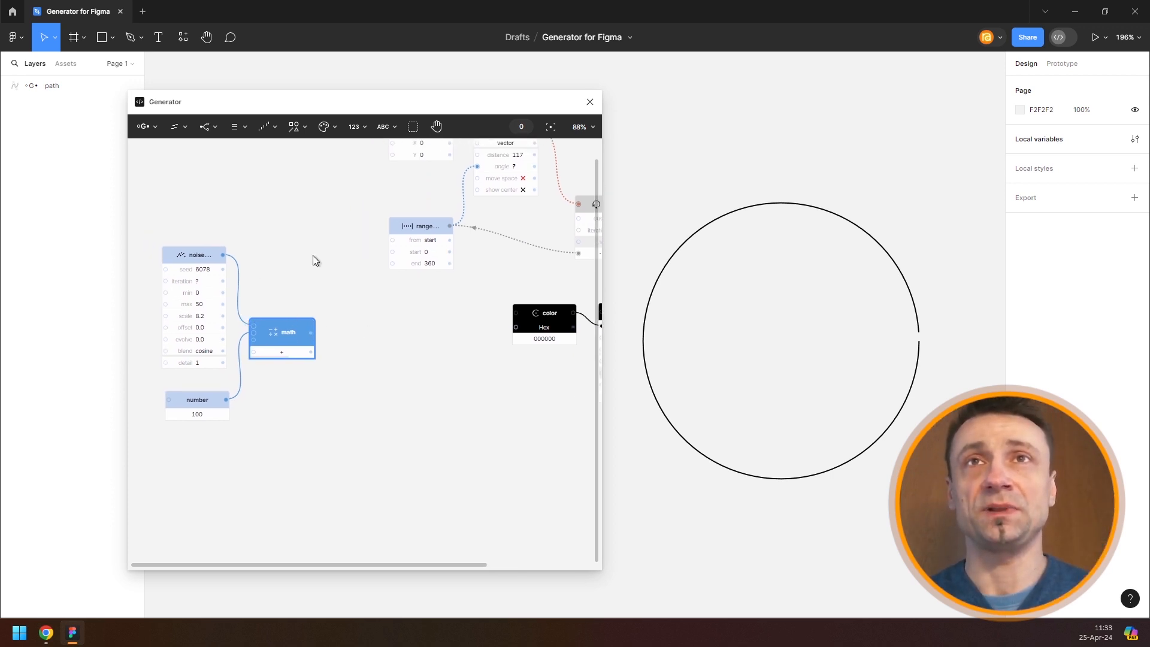
{"action": "key", "text": "ctrl+/"}
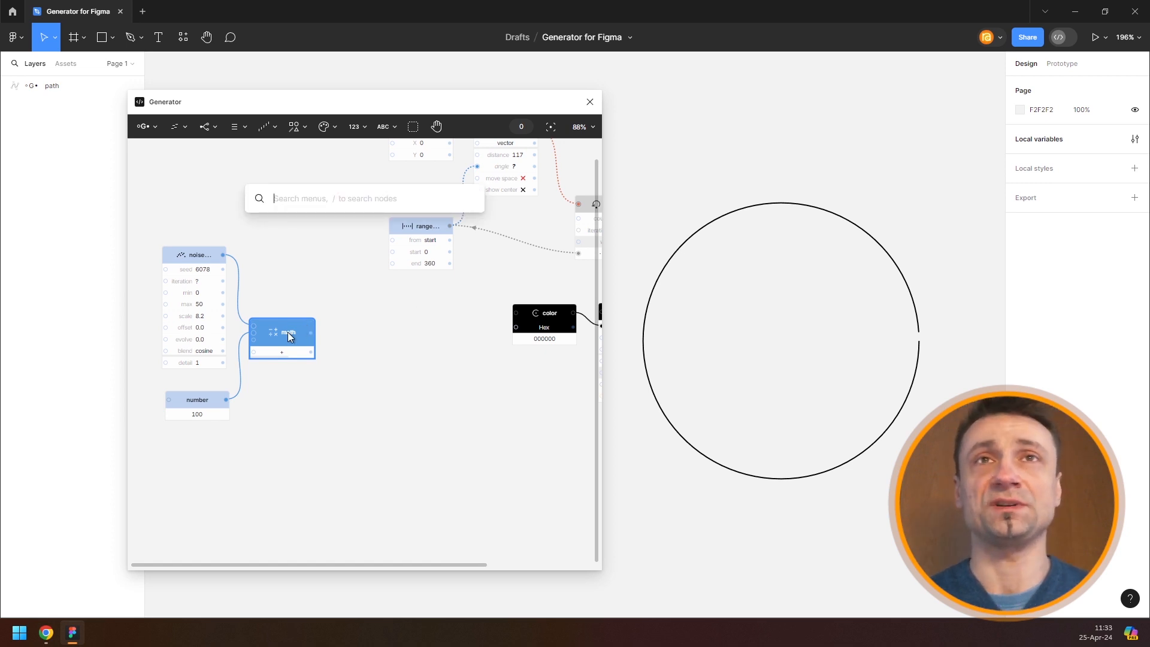
{"action": "type", "text": "repe"}
{"action": "key", "text": "Return"}
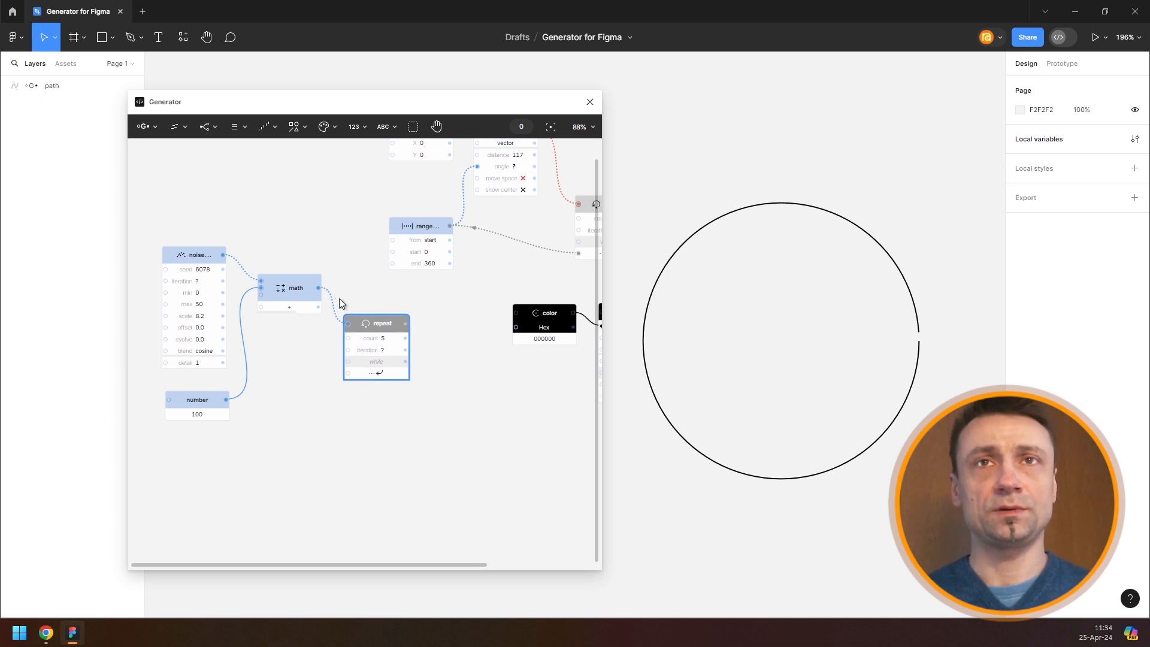
Step: Connect the noise output to the new repeat node's loop-back input and rearrange the math and repeat nodes beside the noise node
{"action": "left_click_drag", "start_coordinate": [223, 255], "coordinate": [362, 375]}
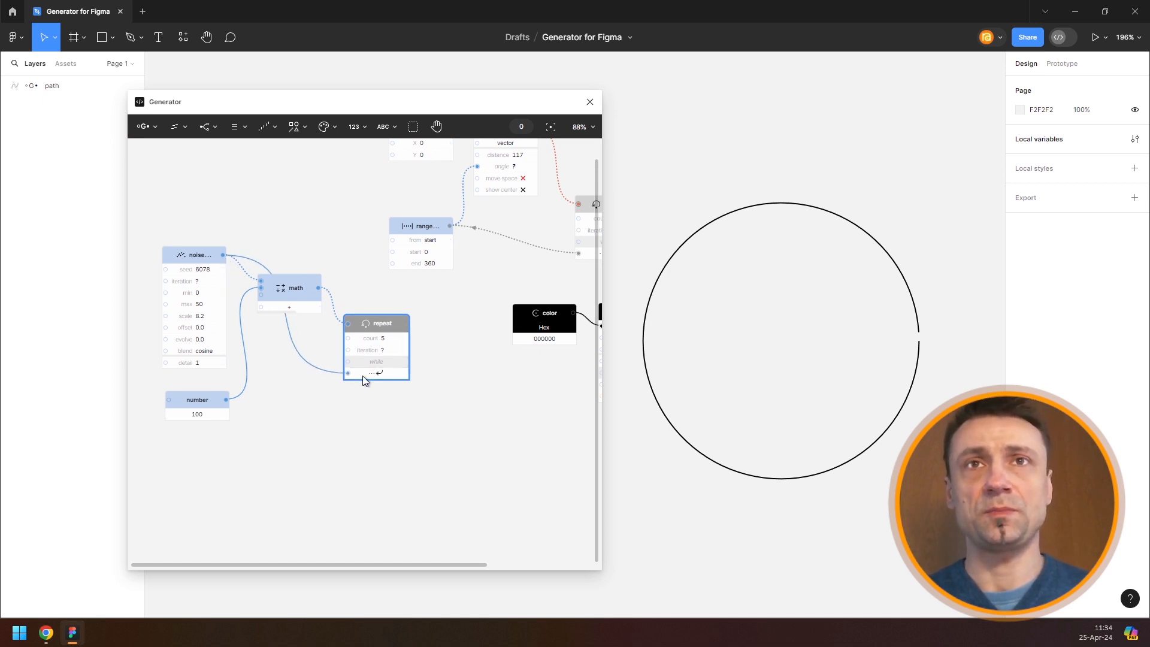
{"action": "left_click_drag", "start_coordinate": [368, 324], "coordinate": [363, 261]}
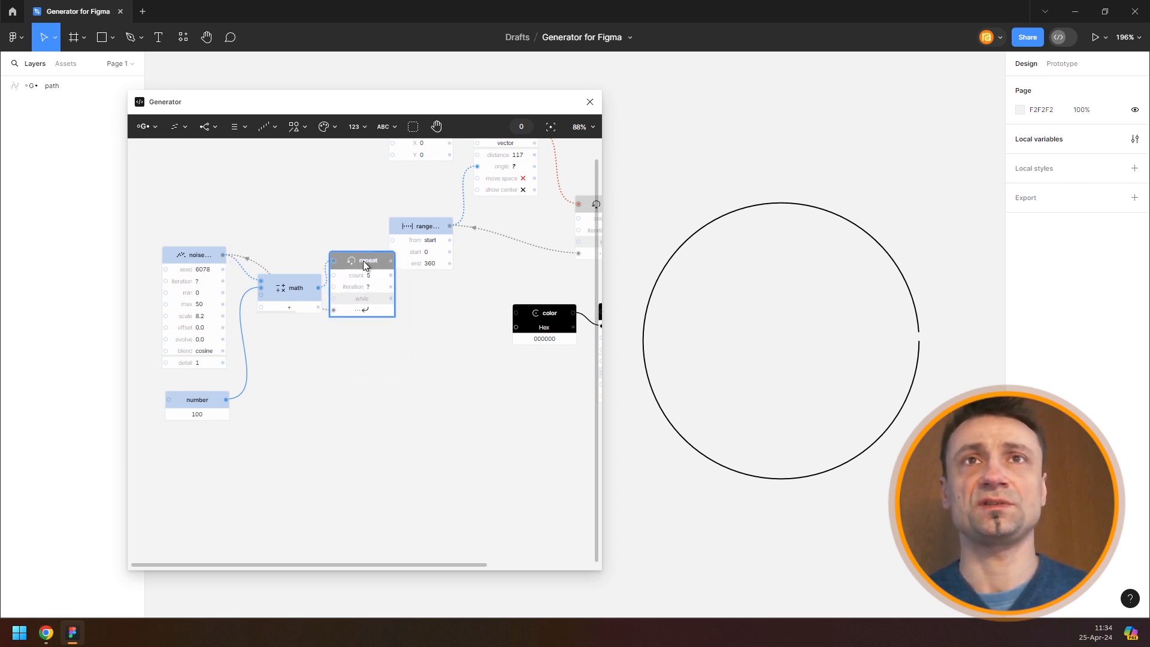
{"action": "left_click_drag", "start_coordinate": [282, 294], "coordinate": [266, 312]}
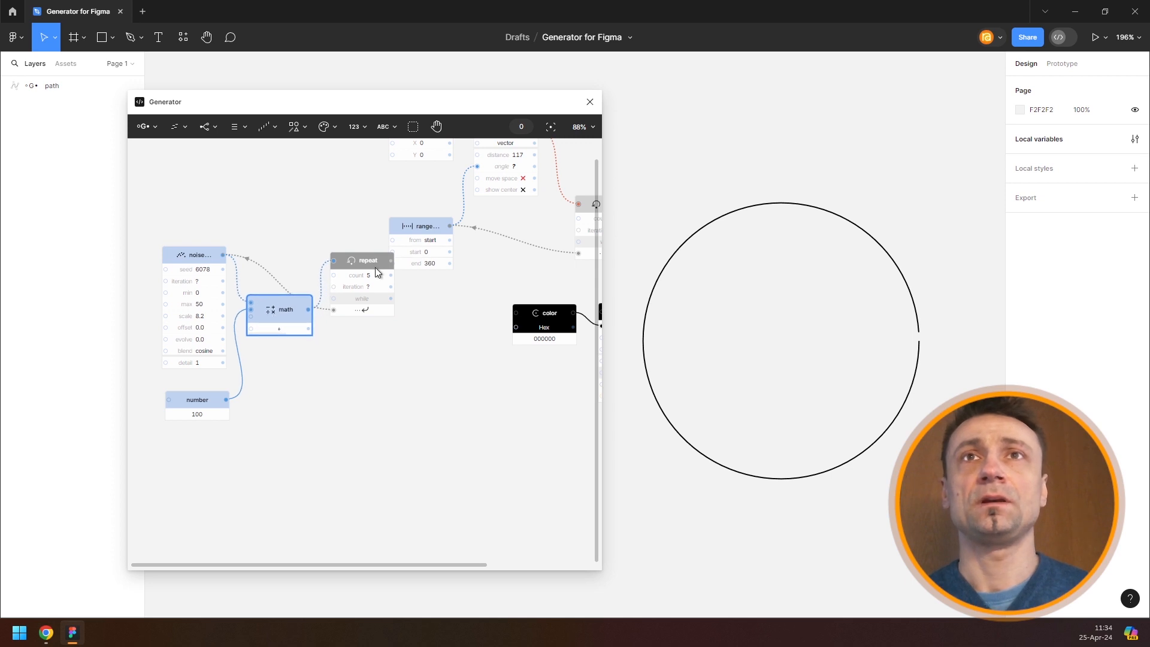
{"action": "left_click_drag", "start_coordinate": [174, 203], "coordinate": [358, 438]}
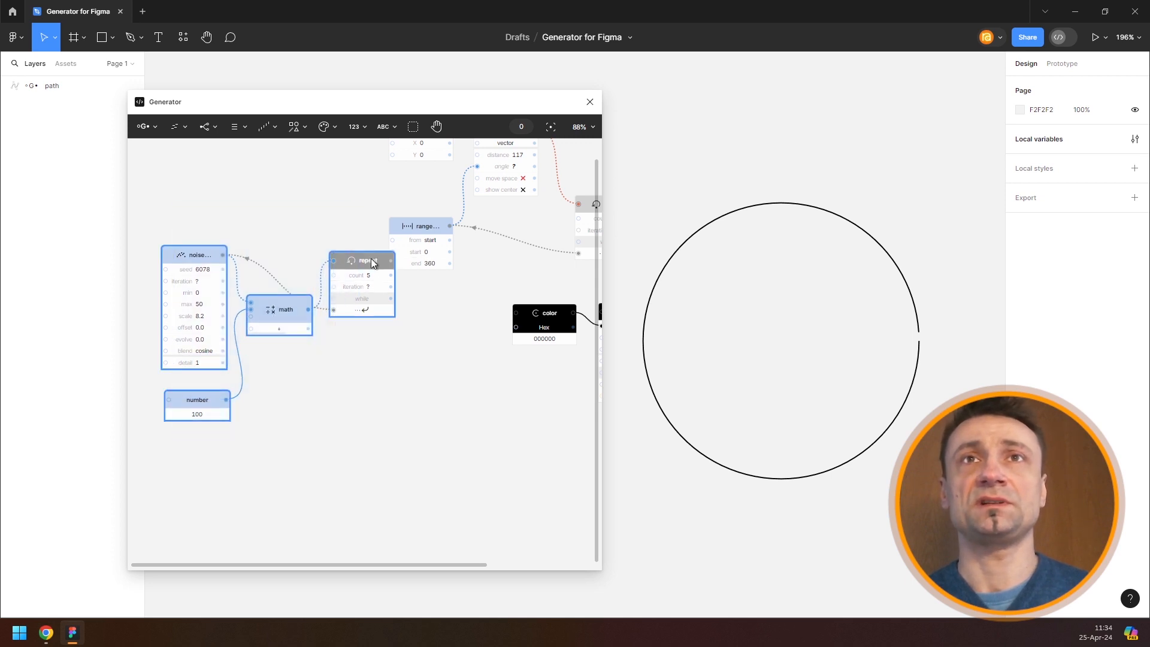
{"action": "left_click_drag", "start_coordinate": [374, 260], "coordinate": [347, 322]}
Step: Add an Iterate node after the new repeat node and connect its output to the move node's distance input
{"action": "scroll", "coordinate": [473, 344], "scroll_direction": "down", "scroll_amount": 3}
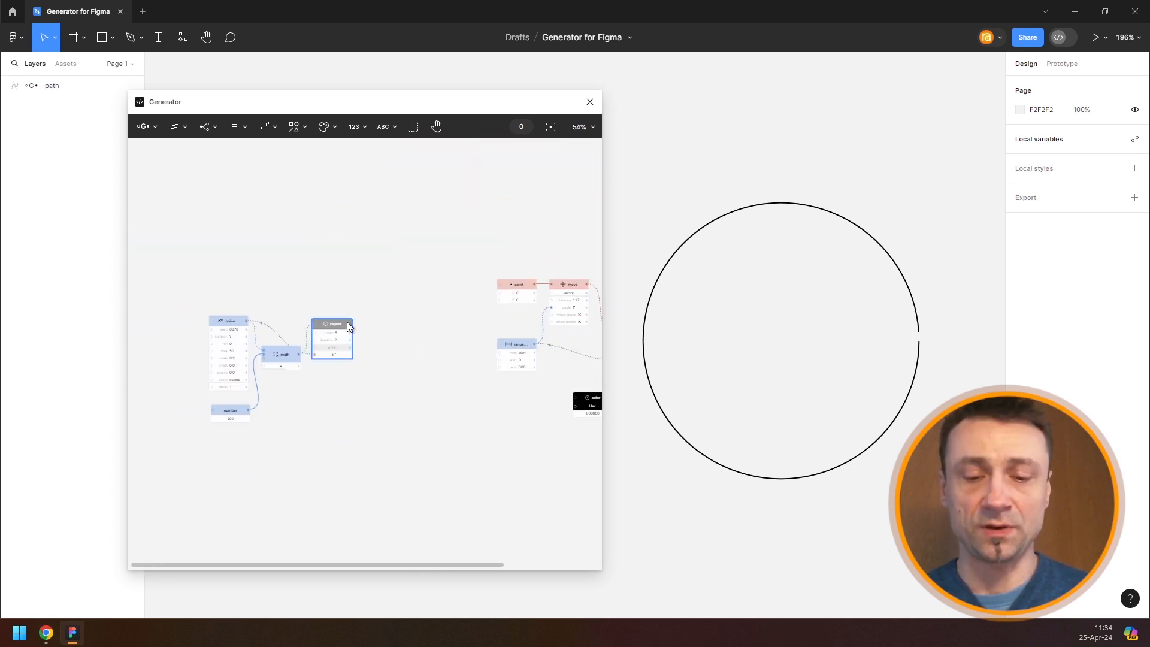
{"action": "key", "text": "ctrl+/"}
{"action": "type", "text": "iter"}
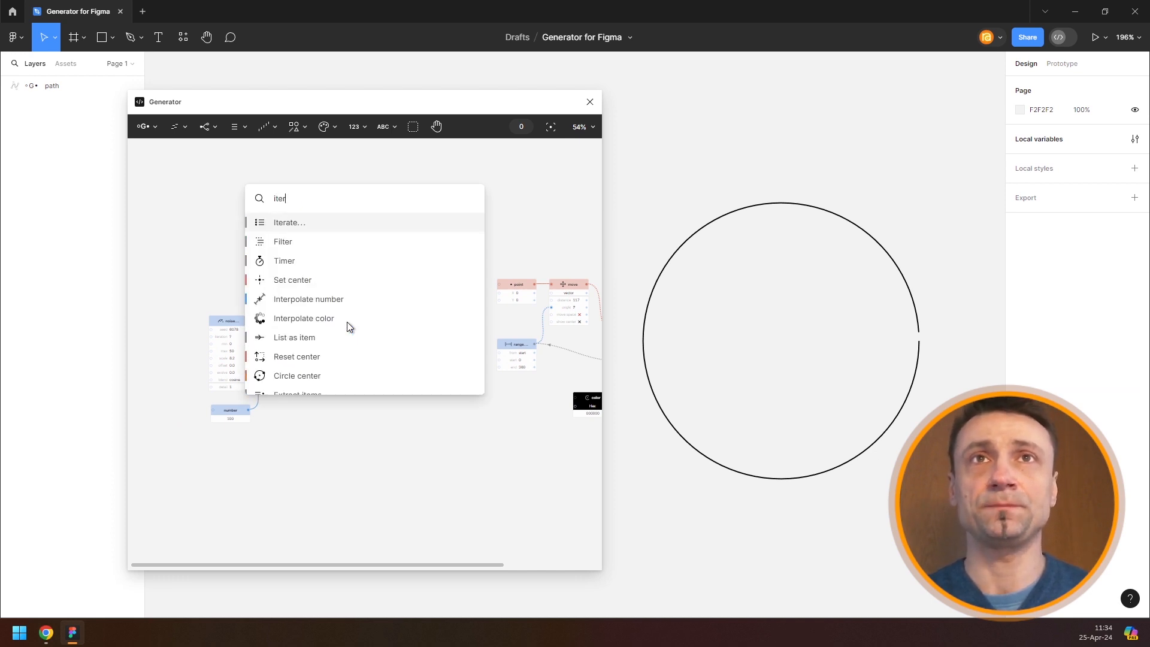
{"action": "key", "text": "Return"}
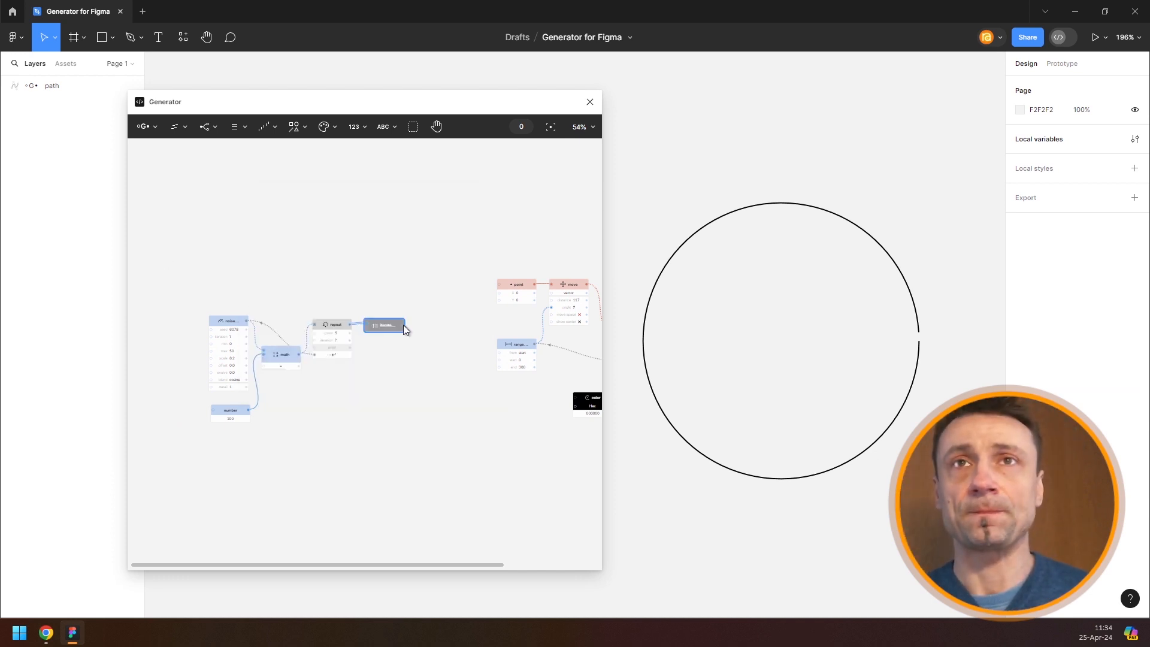
{"action": "left_click_drag", "start_coordinate": [403, 325], "coordinate": [562, 305]}
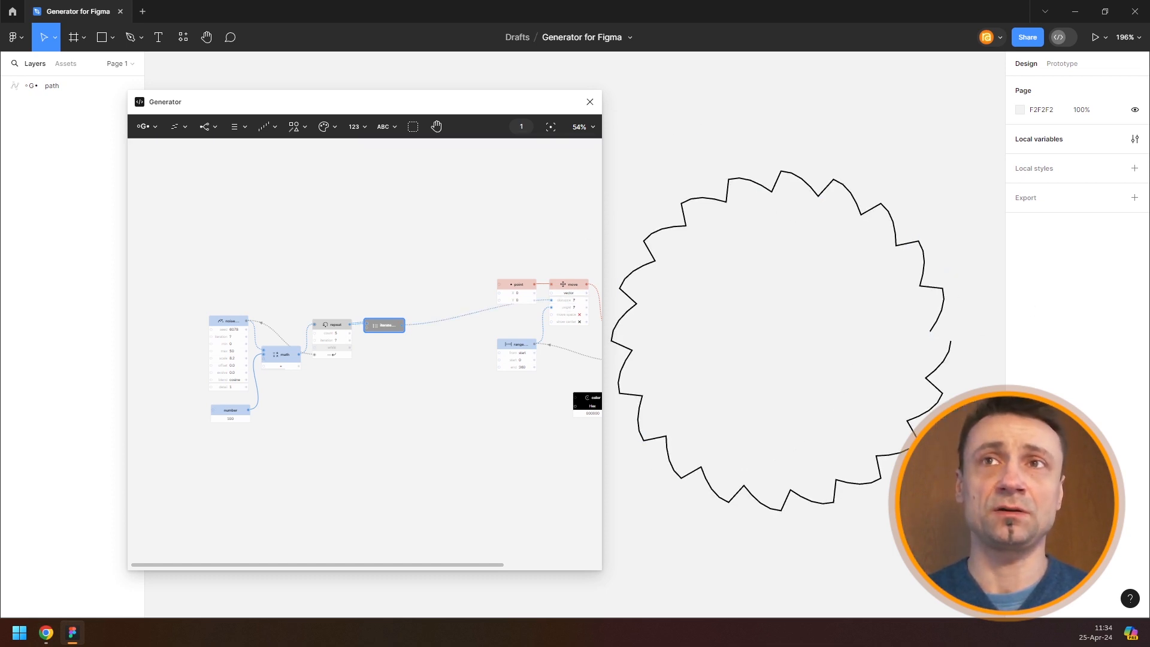
Step: Set the count of the repeat node after the math node to 8
{"action": "left_click_drag", "start_coordinate": [552, 257], "coordinate": [321, 246]}
{"action": "scroll", "coordinate": [394, 333], "scroll_direction": "up", "scroll_amount": 4}
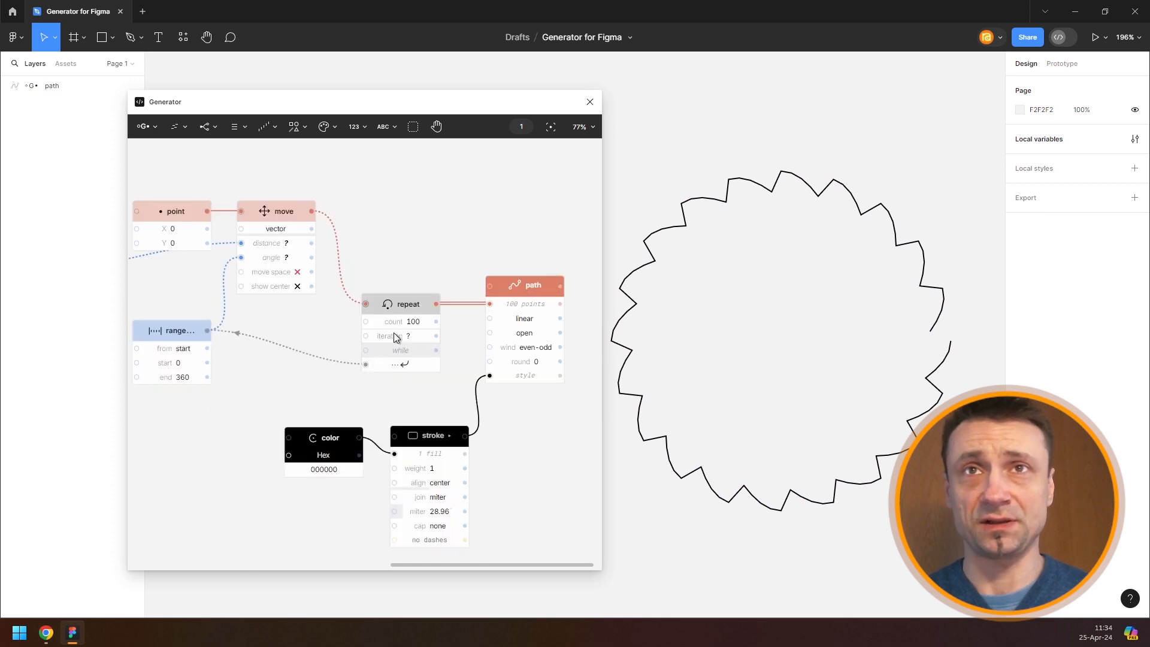
{"action": "scroll", "coordinate": [452, 323], "scroll_direction": "down", "scroll_amount": 3}
{"action": "left_click_drag", "start_coordinate": [257, 331], "coordinate": [524, 314]}
{"action": "left_click_drag", "start_coordinate": [395, 352], "coordinate": [590, 403]}
{"action": "scroll", "coordinate": [369, 347], "scroll_direction": "up", "scroll_amount": 2}
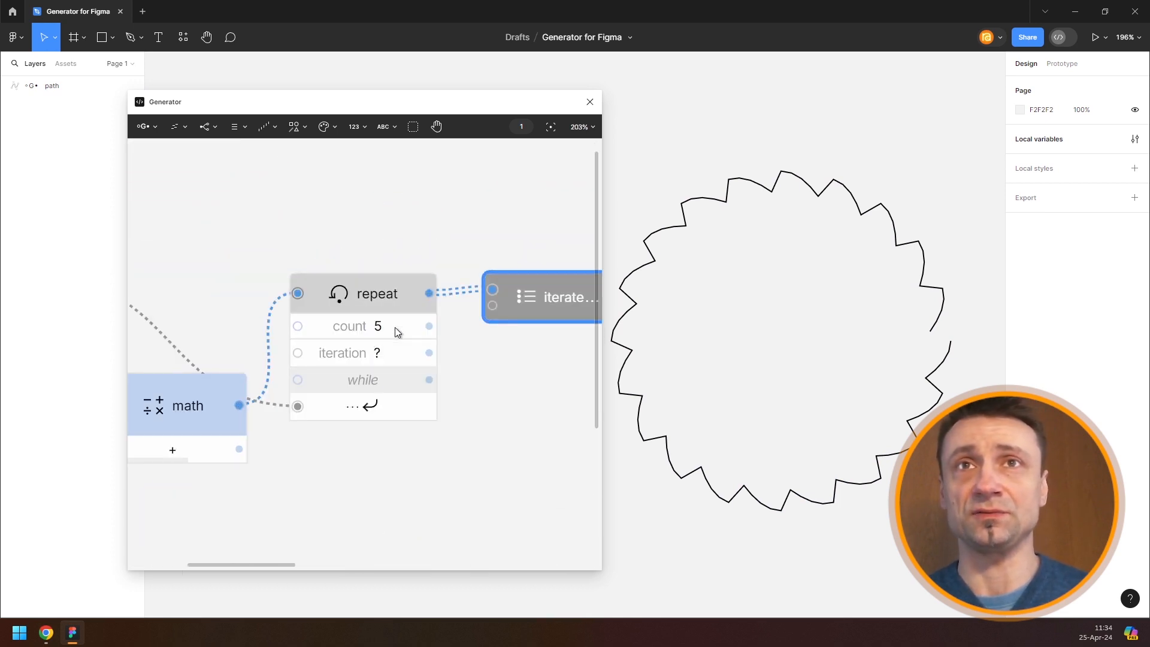
{"action": "scroll", "coordinate": [395, 327], "scroll_direction": "up", "scroll_amount": 2}
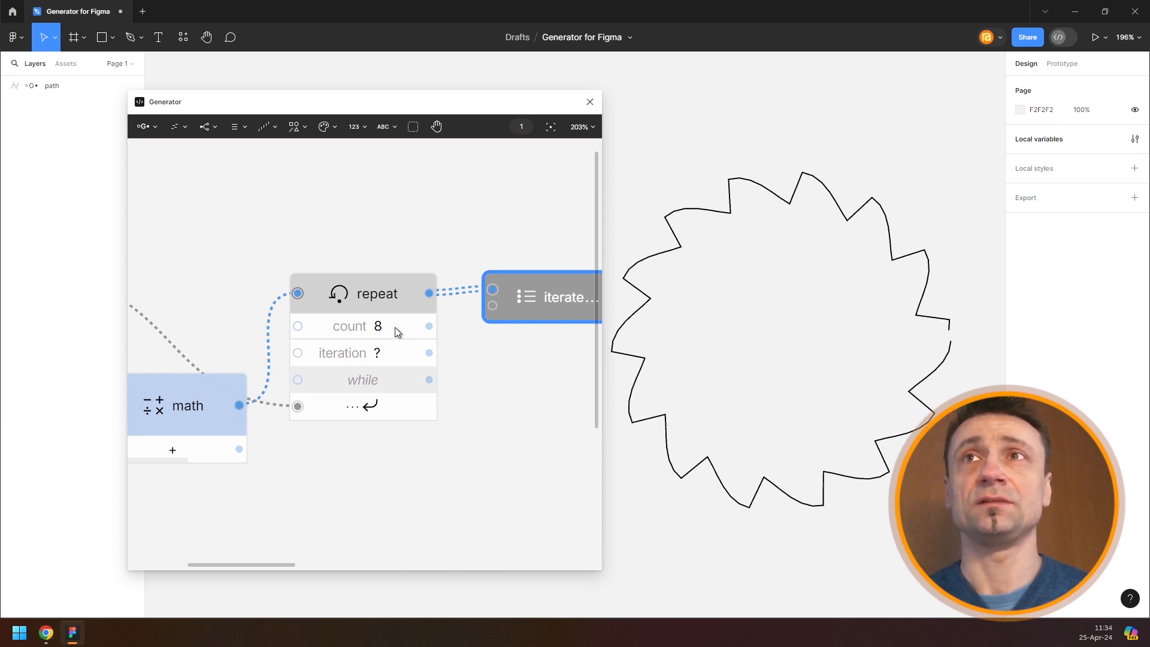
{"action": "left_click", "coordinate": [394, 327]}
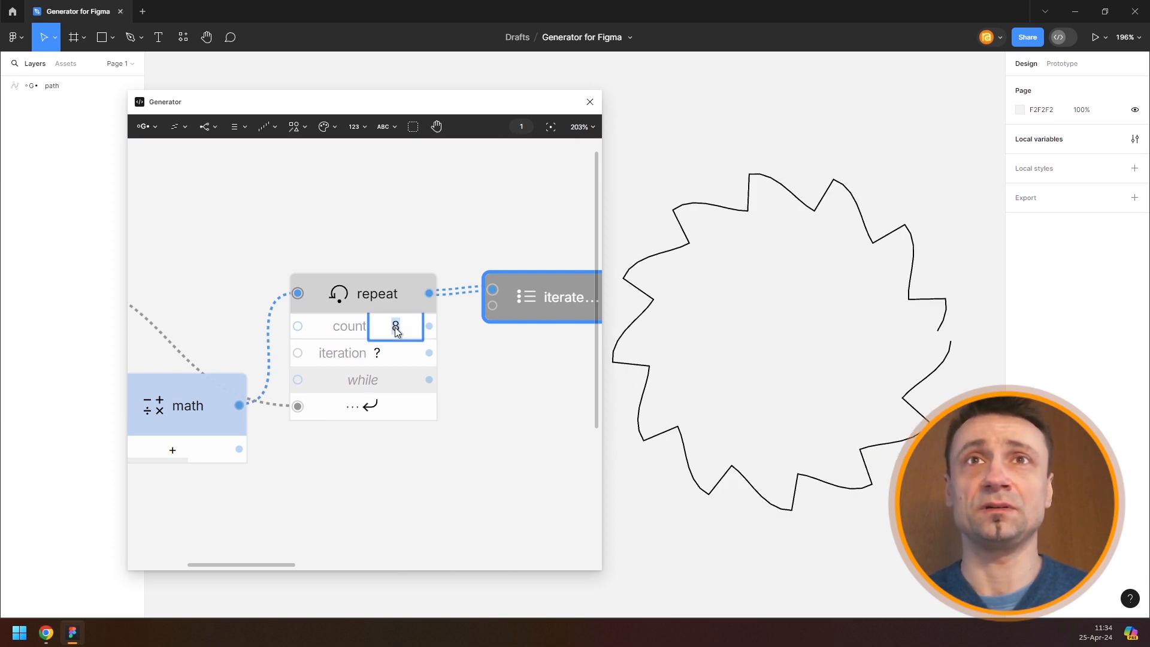
{"action": "left_click", "coordinate": [393, 479]}
Step: Add a Number node with value 100 and connect its output to the count inputs of both repeat nodes
{"action": "scroll", "coordinate": [397, 434], "scroll_direction": "down", "scroll_amount": 1}
{"action": "scroll", "coordinate": [397, 434], "scroll_direction": "down", "scroll_amount": 3}
{"action": "left_click", "coordinate": [357, 127]}
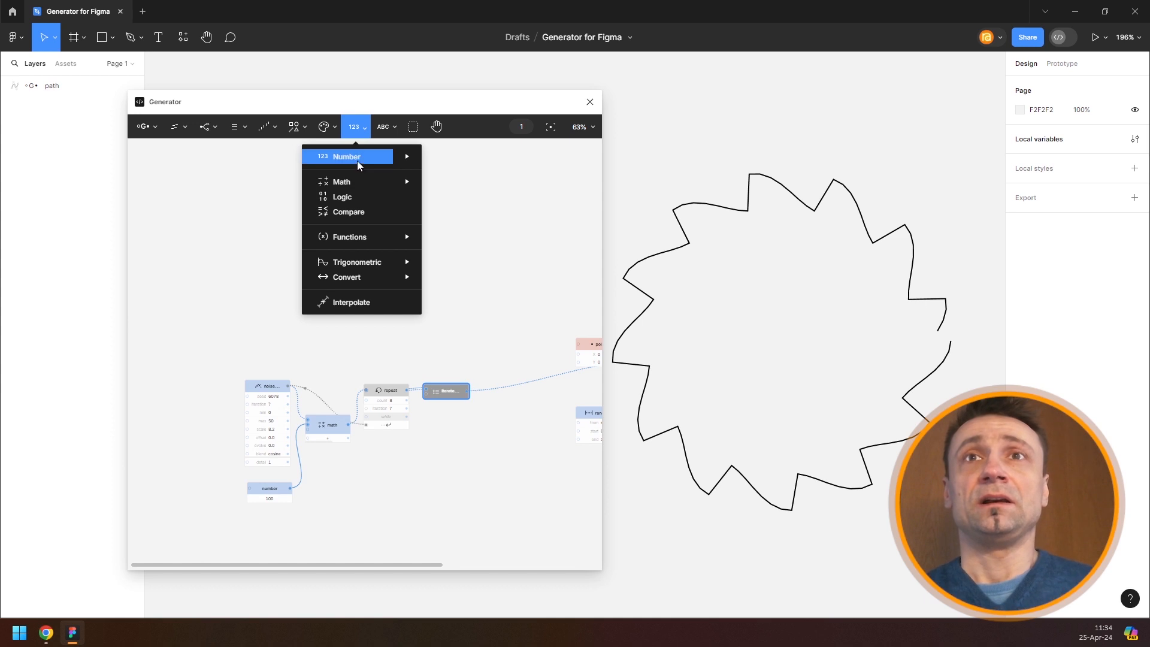
{"action": "left_click", "coordinate": [357, 158]}
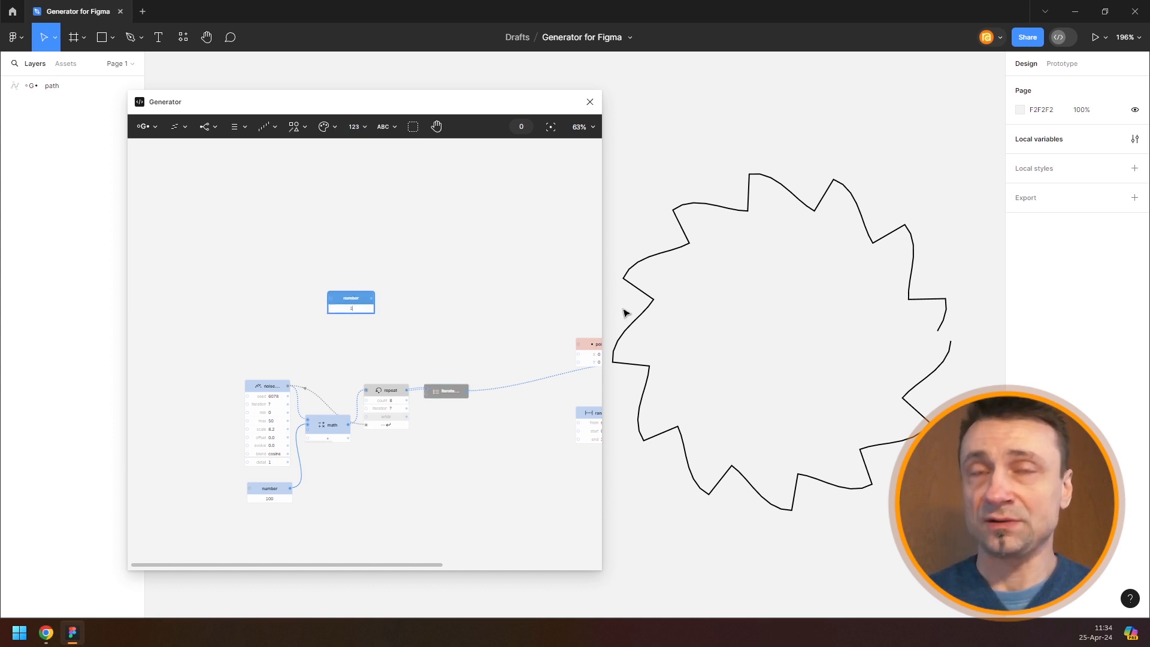
{"action": "left_click_drag", "start_coordinate": [371, 298], "coordinate": [389, 397]}
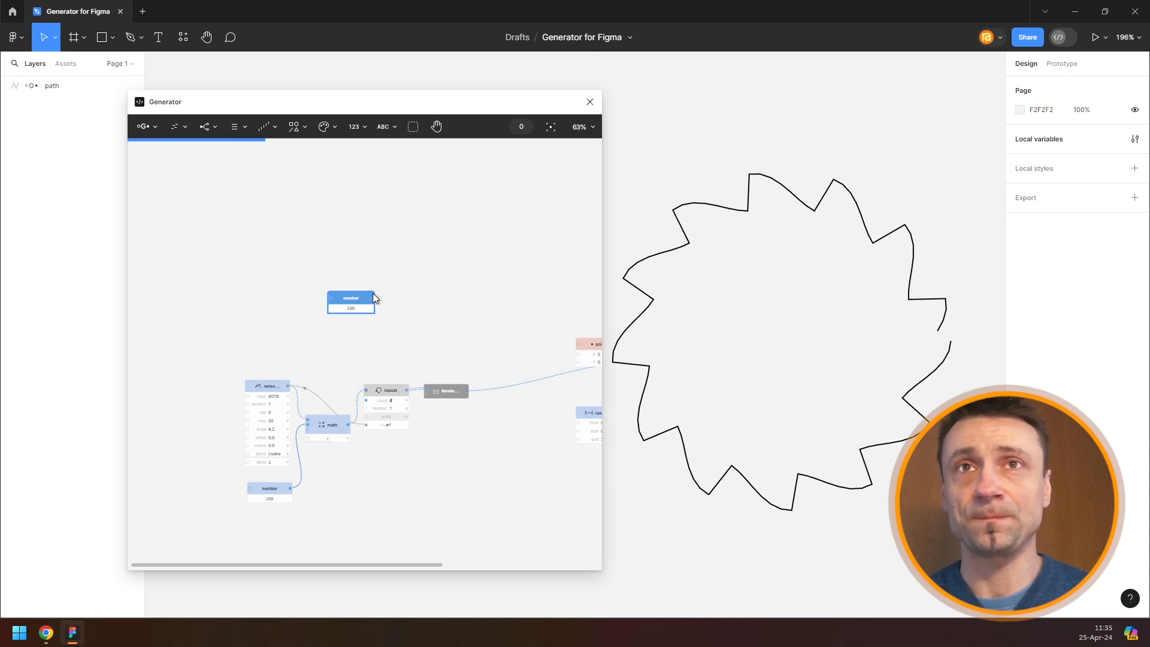
{"action": "left_click_drag", "start_coordinate": [372, 298], "coordinate": [469, 403]}
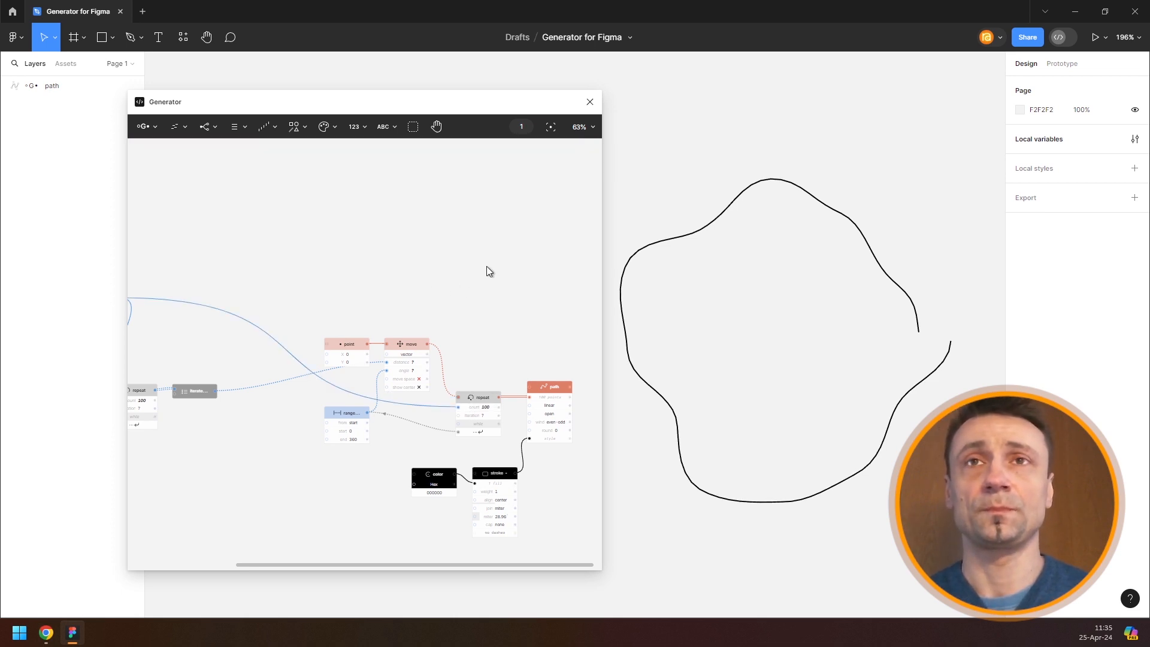
Step: Insert a Cache node between the noise repeat node and the iterate node, and place it directly below the repeat node
{"action": "left_click_drag", "start_coordinate": [338, 306], "coordinate": [539, 277]}
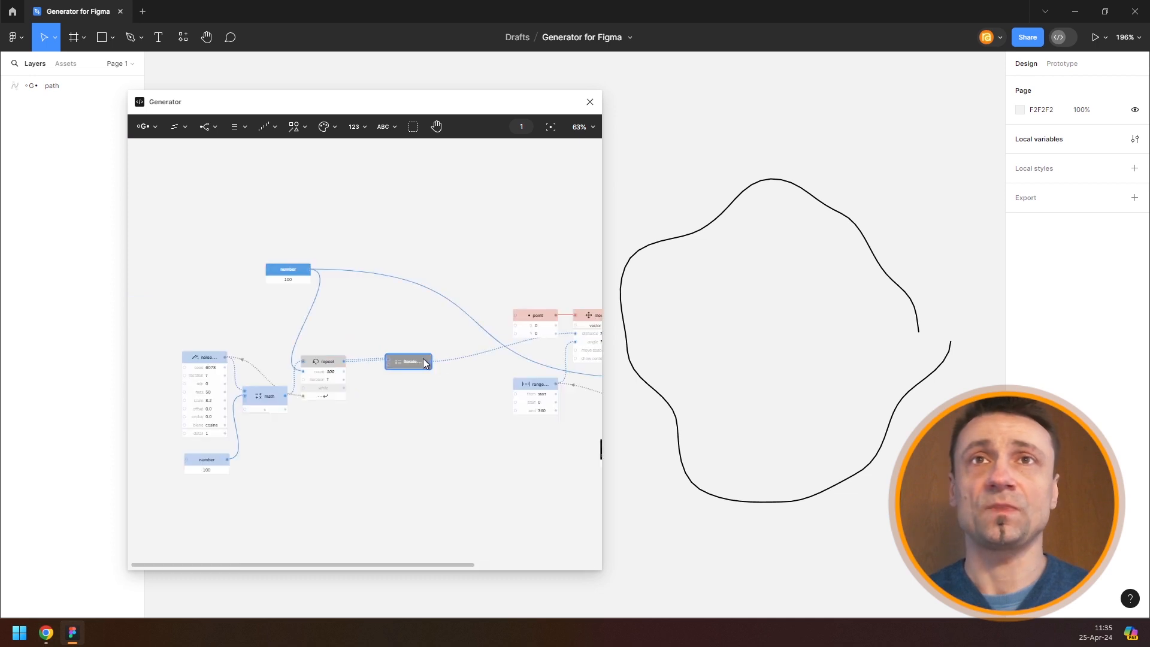
{"action": "left_click", "coordinate": [324, 361]}
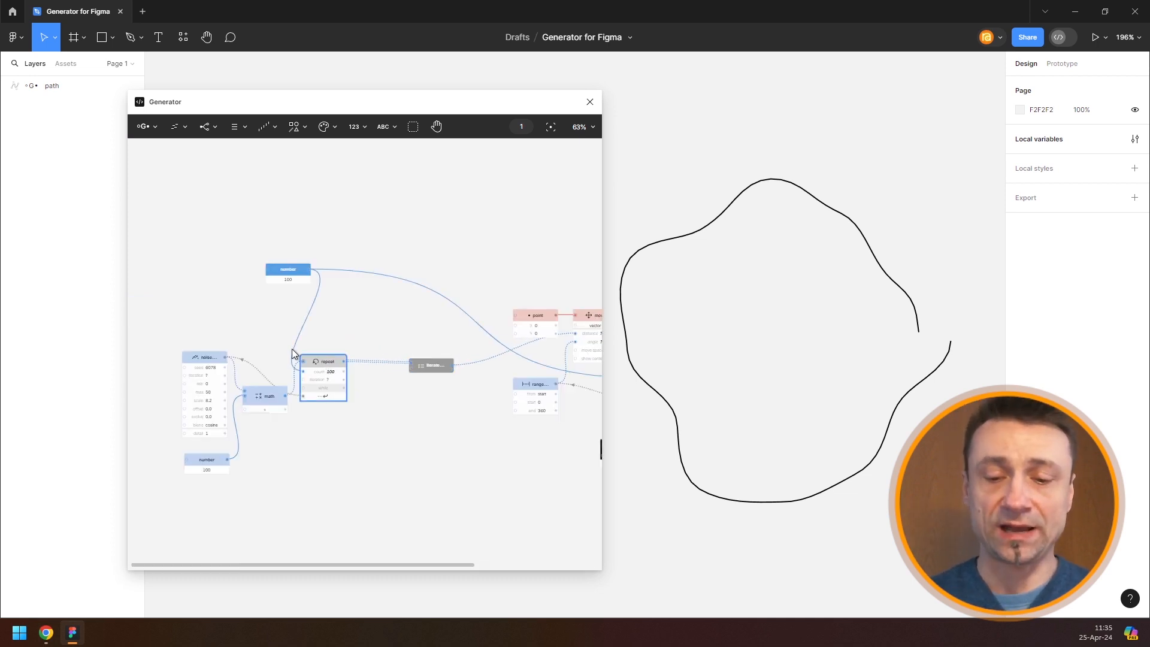
{"action": "key", "text": "ctrl+slash"}
{"action": "type", "text": "cache"}
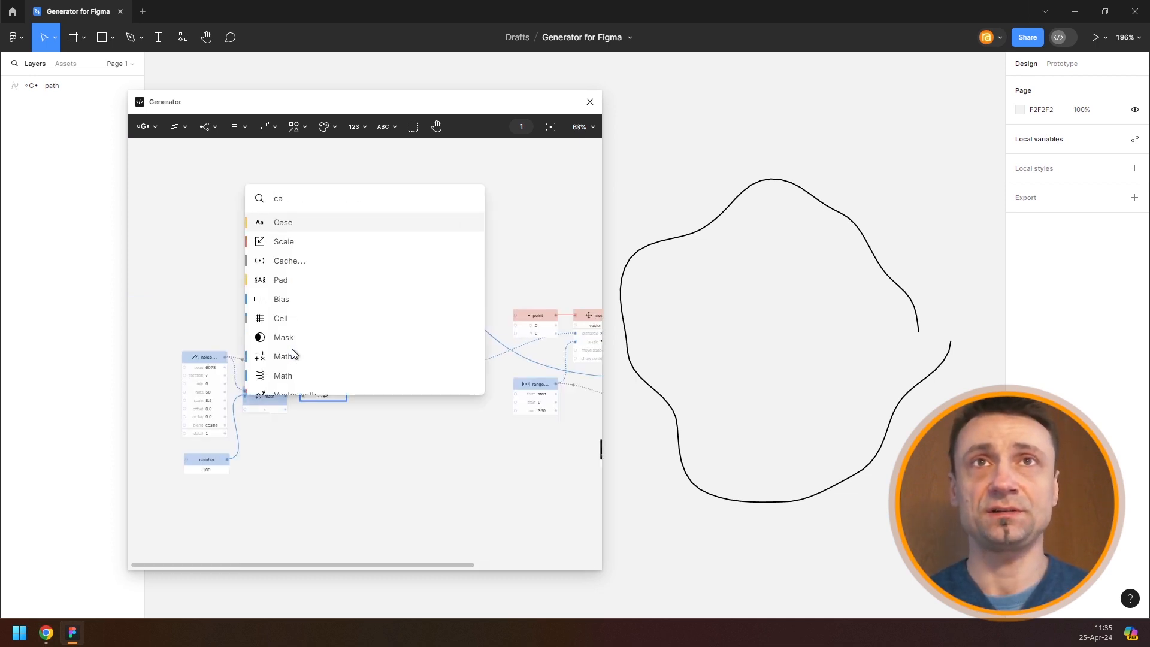
{"action": "key", "text": "Return"}
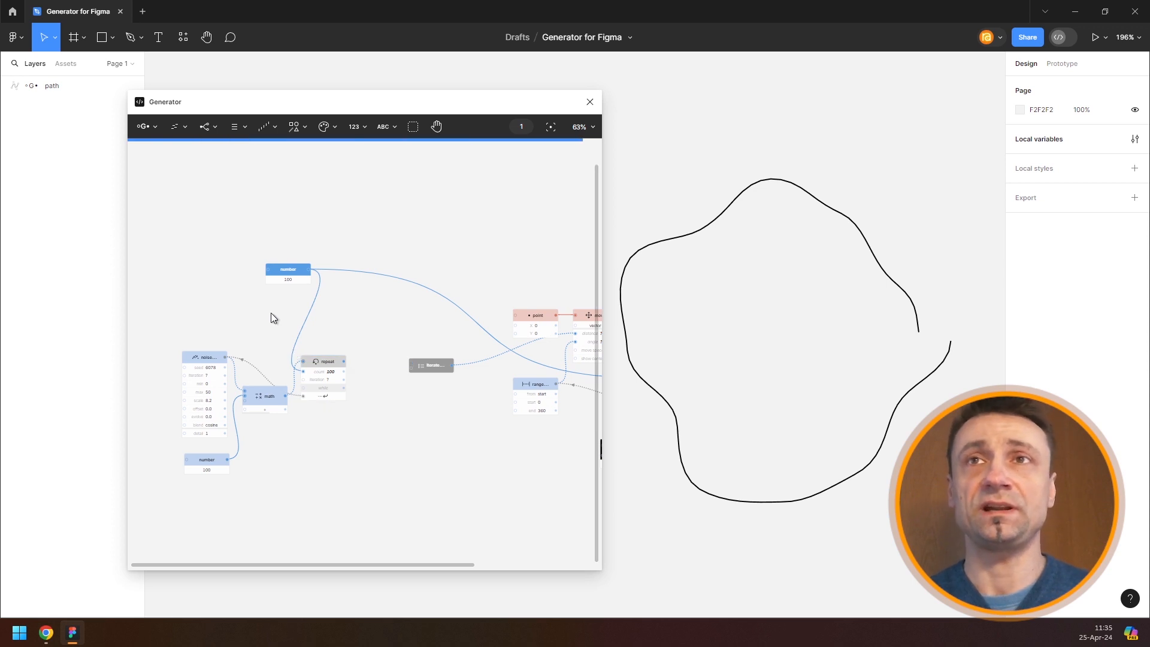
{"action": "left_click_drag", "start_coordinate": [436, 366], "coordinate": [452, 365]}
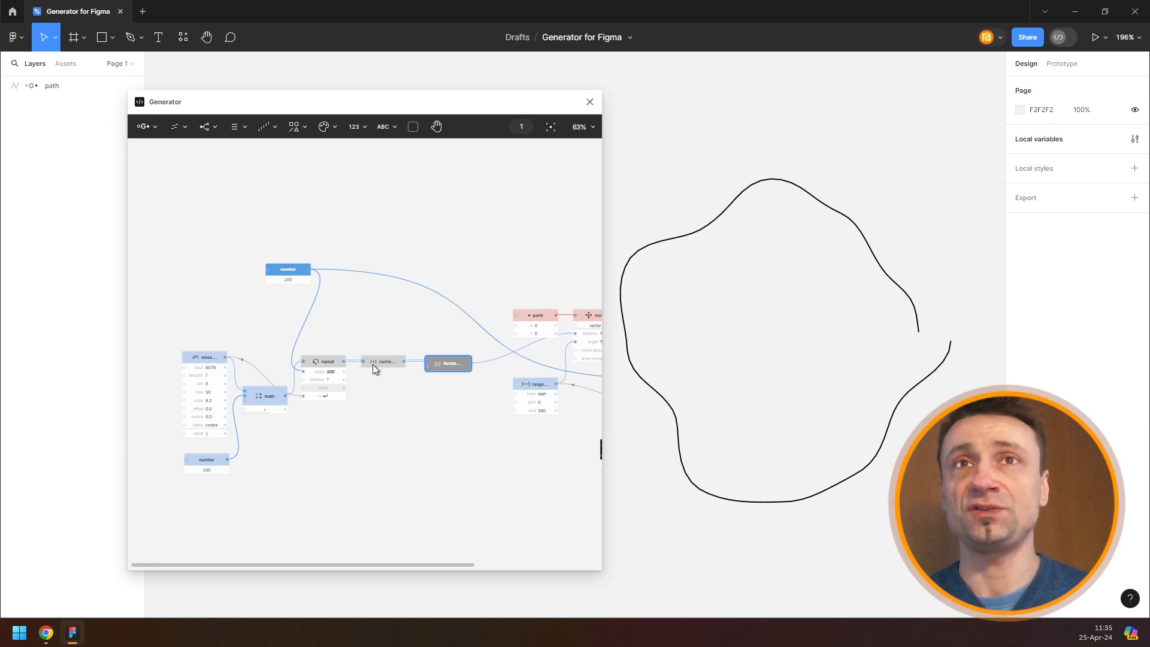
{"action": "left_click_drag", "start_coordinate": [329, 361], "coordinate": [349, 414]}
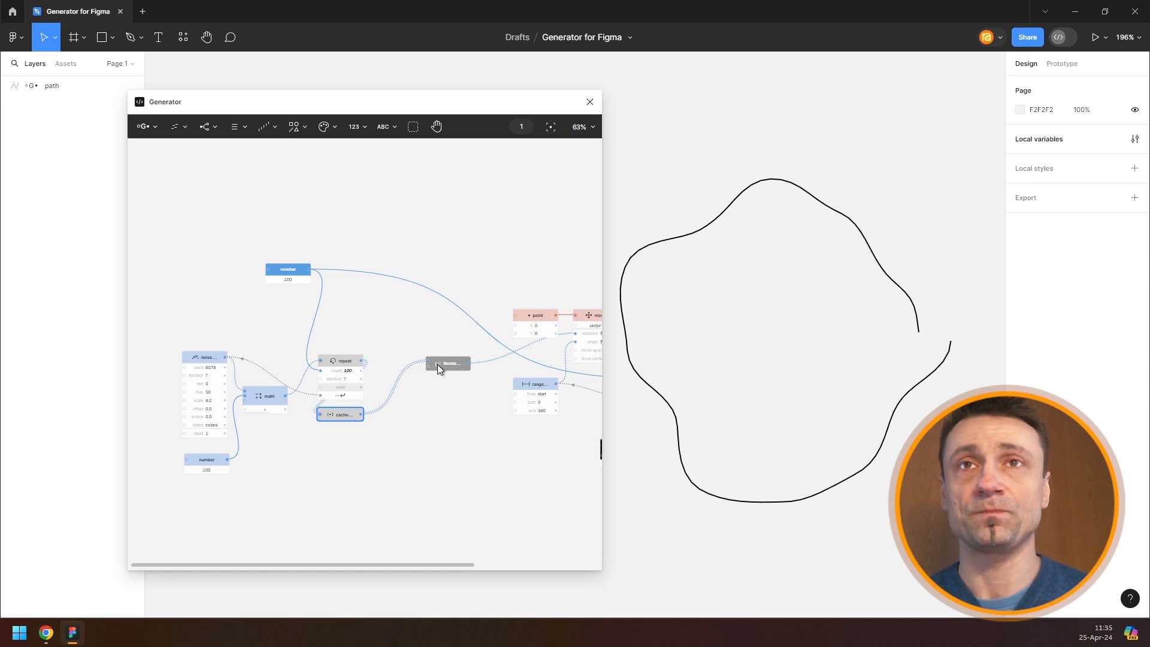
{"action": "left_click_drag", "start_coordinate": [440, 363], "coordinate": [433, 360]}
Step: Insert a Blend edges node between the cache and iterate nodes, placed below the cache node, with amount 6
{"action": "left_click", "coordinate": [353, 412]}
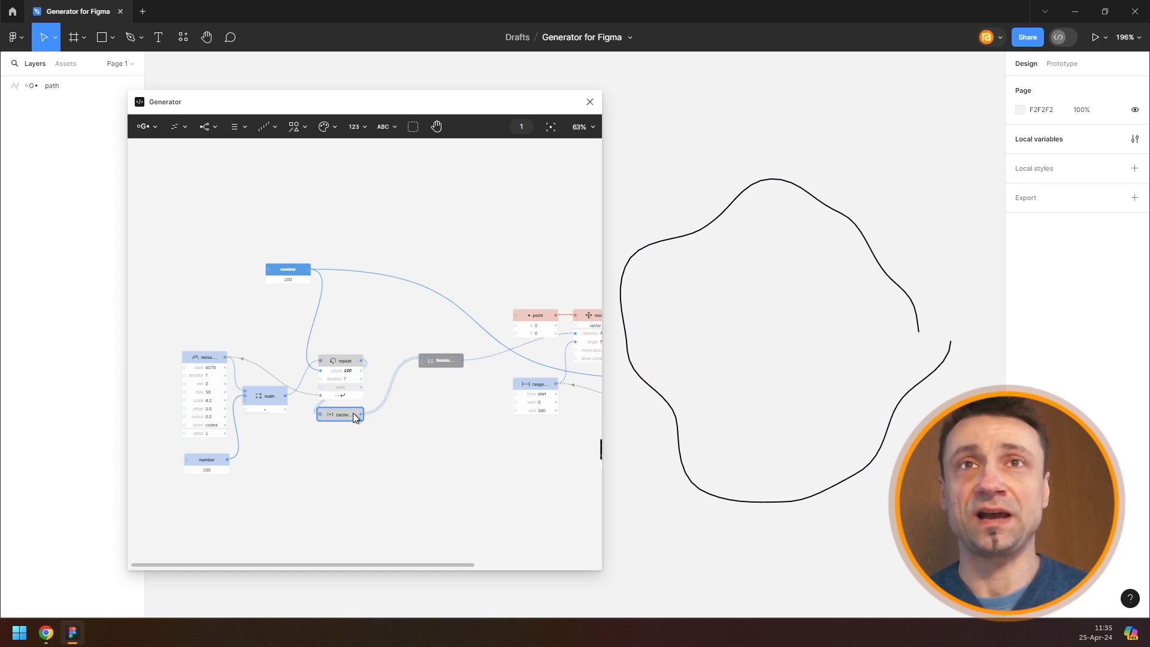
{"action": "scroll", "coordinate": [385, 408], "scroll_direction": "up", "scroll_amount": 5}
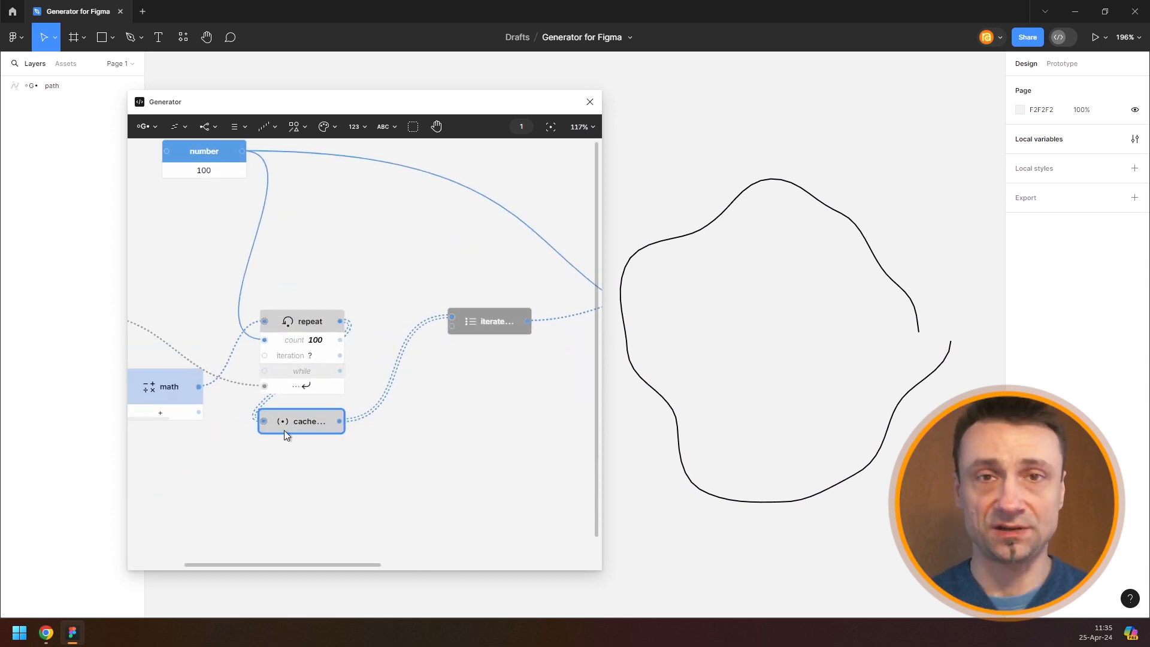
{"action": "key", "text": "ctrl+/"}
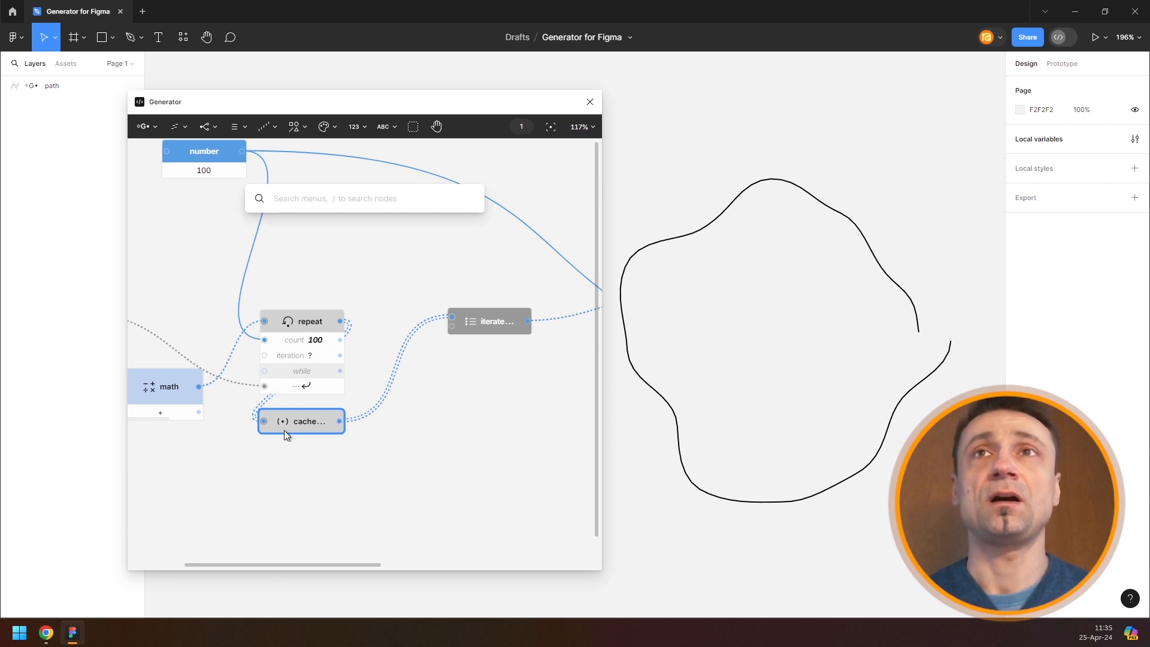
{"action": "key", "text": "Escape"}
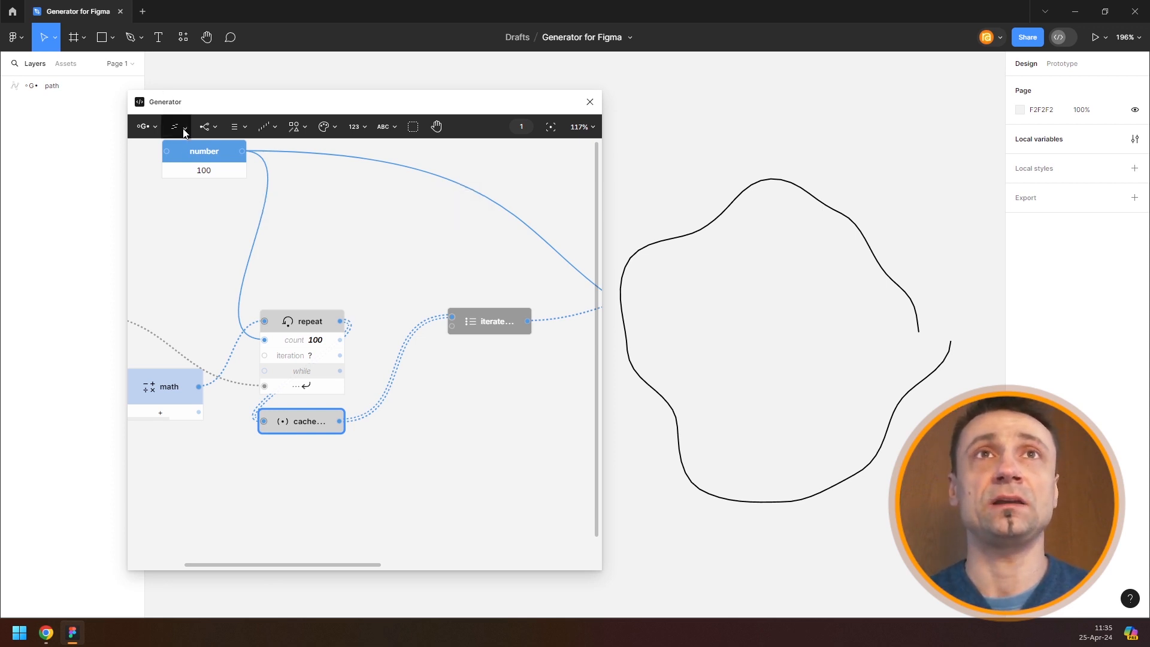
{"action": "left_click", "coordinate": [180, 127]}
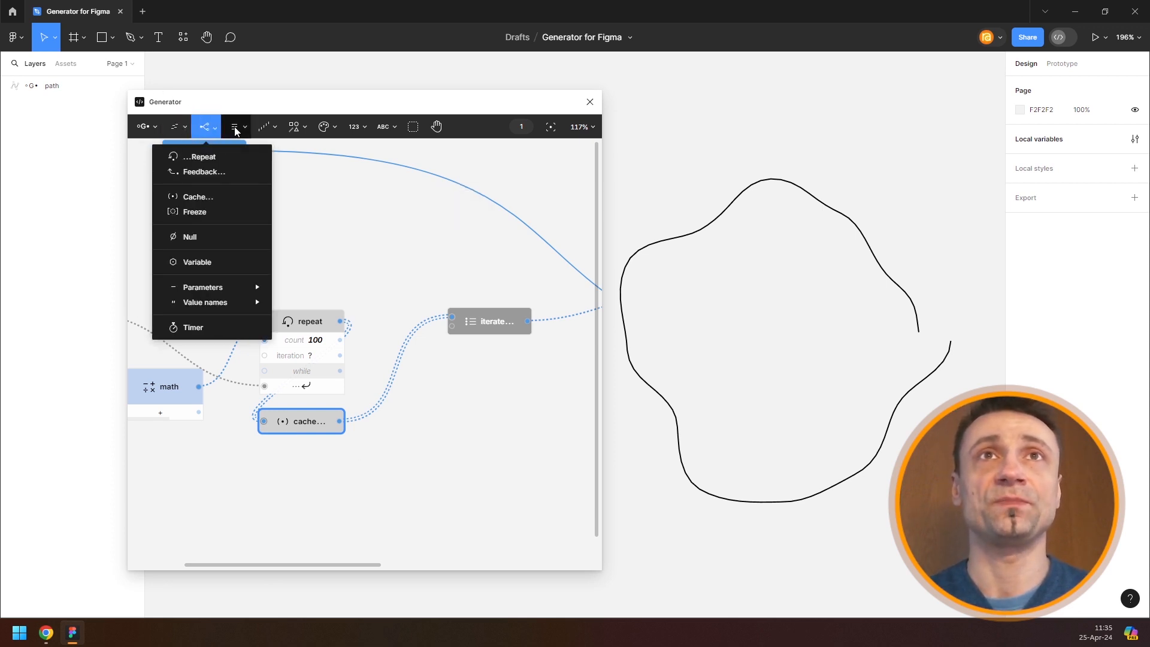
{"action": "mouse_move", "coordinate": [237, 128]}
{"action": "mouse_move", "coordinate": [239, 235]}
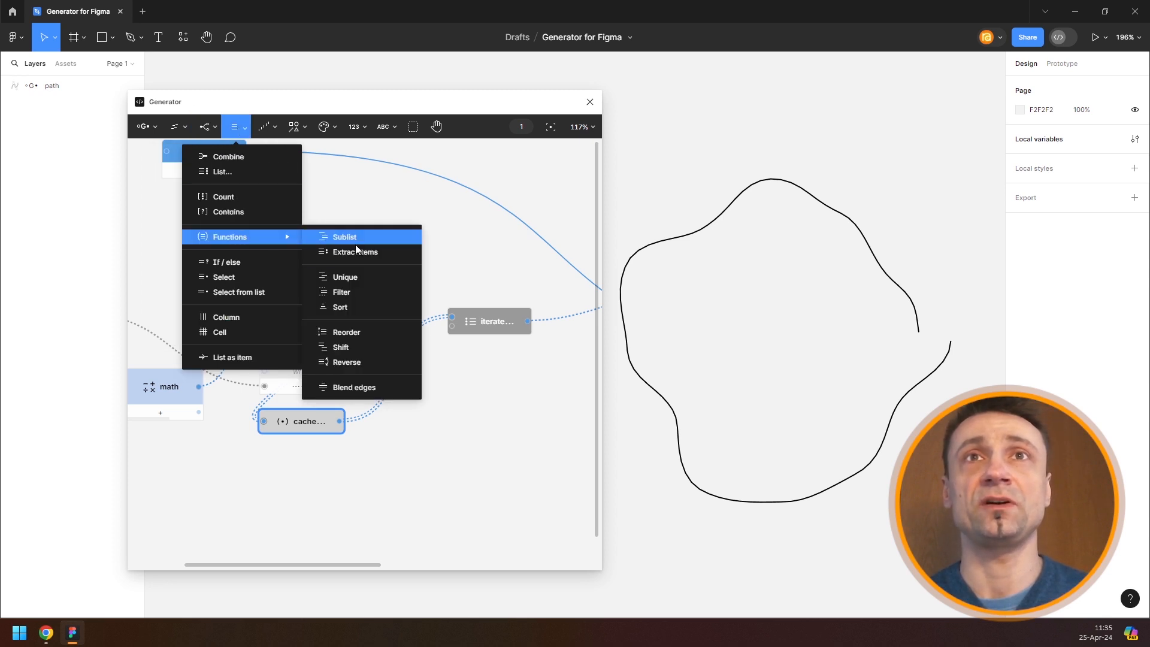
{"action": "left_click", "coordinate": [351, 388]}
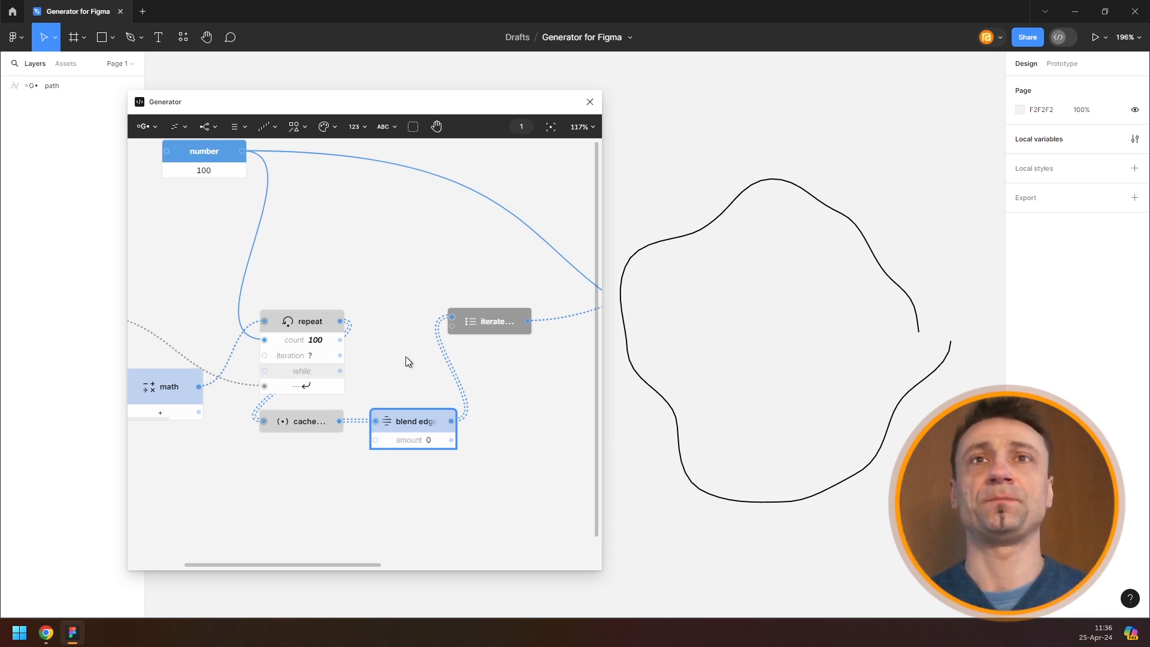
{"action": "left_click_drag", "start_coordinate": [412, 414], "coordinate": [306, 458]}
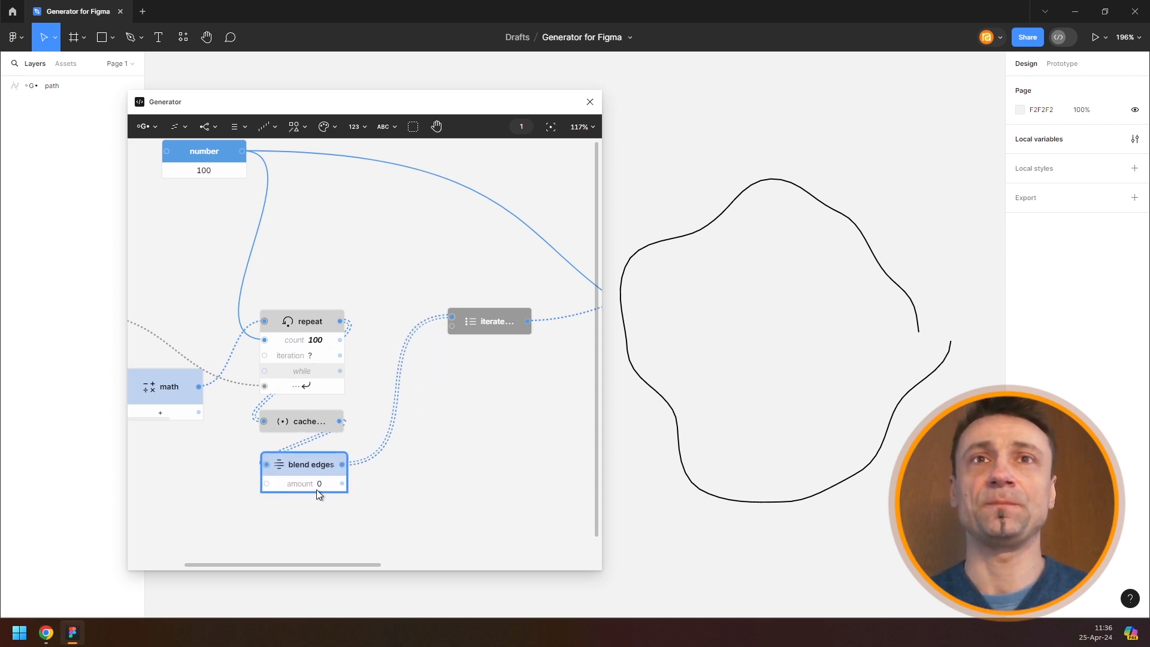
{"action": "left_click_drag", "start_coordinate": [326, 483], "coordinate": [330, 483]}
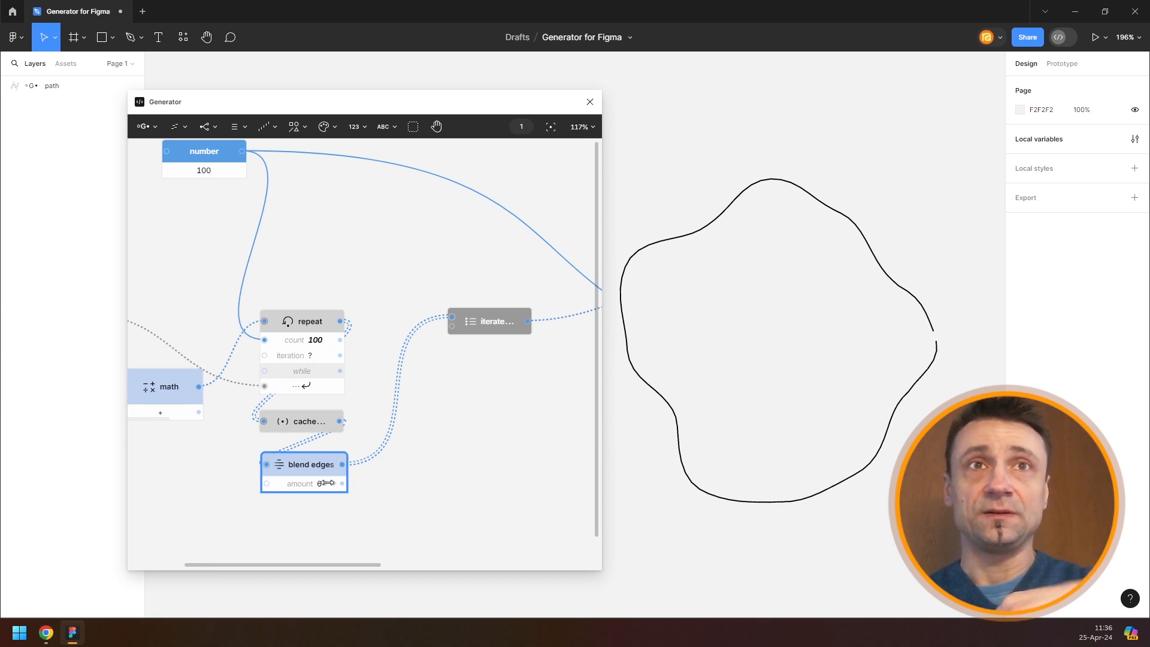
Step: Change the path node from open to closed
{"action": "left_click_drag", "start_coordinate": [437, 409], "coordinate": [196, 516]}
{"action": "scroll", "coordinate": [316, 380], "scroll_direction": "down", "scroll_amount": 2}
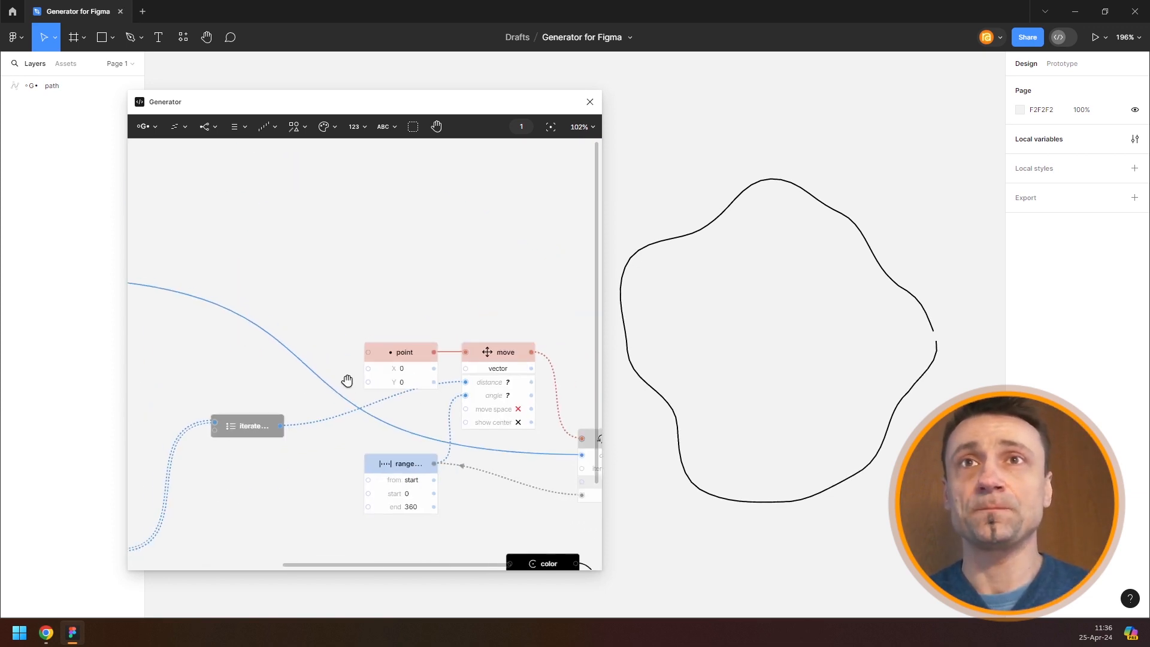
{"action": "left_click_drag", "start_coordinate": [349, 382], "coordinate": [170, 301]}
{"action": "scroll", "coordinate": [383, 344], "scroll_direction": "up", "scroll_amount": 4}
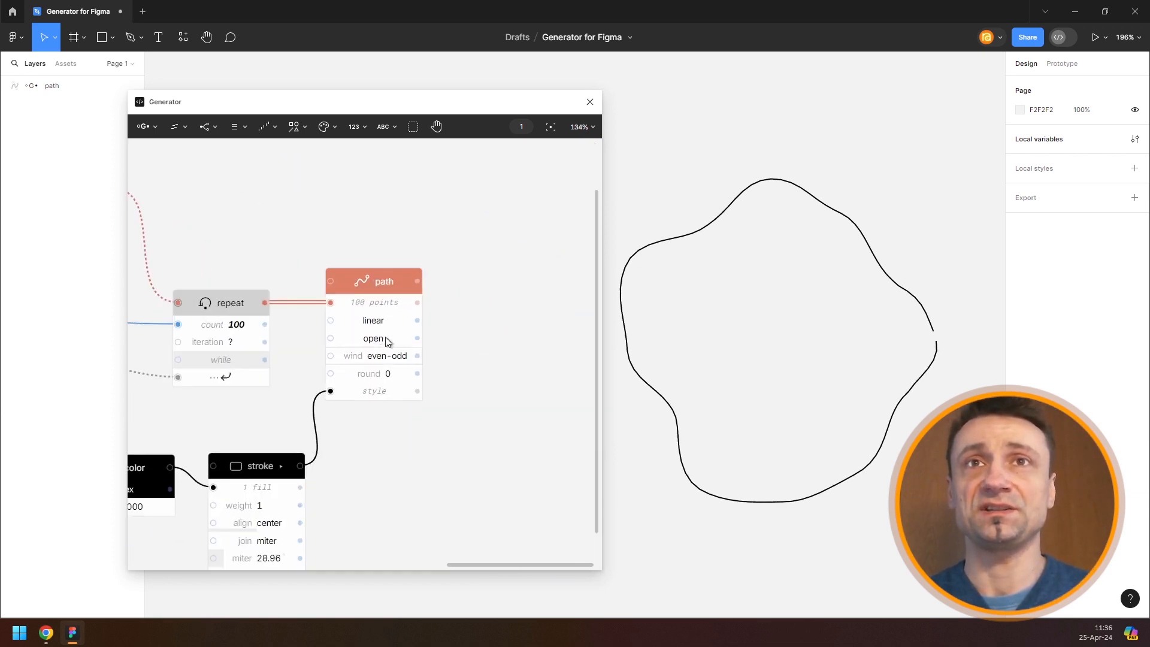
{"action": "left_click", "coordinate": [398, 329]}
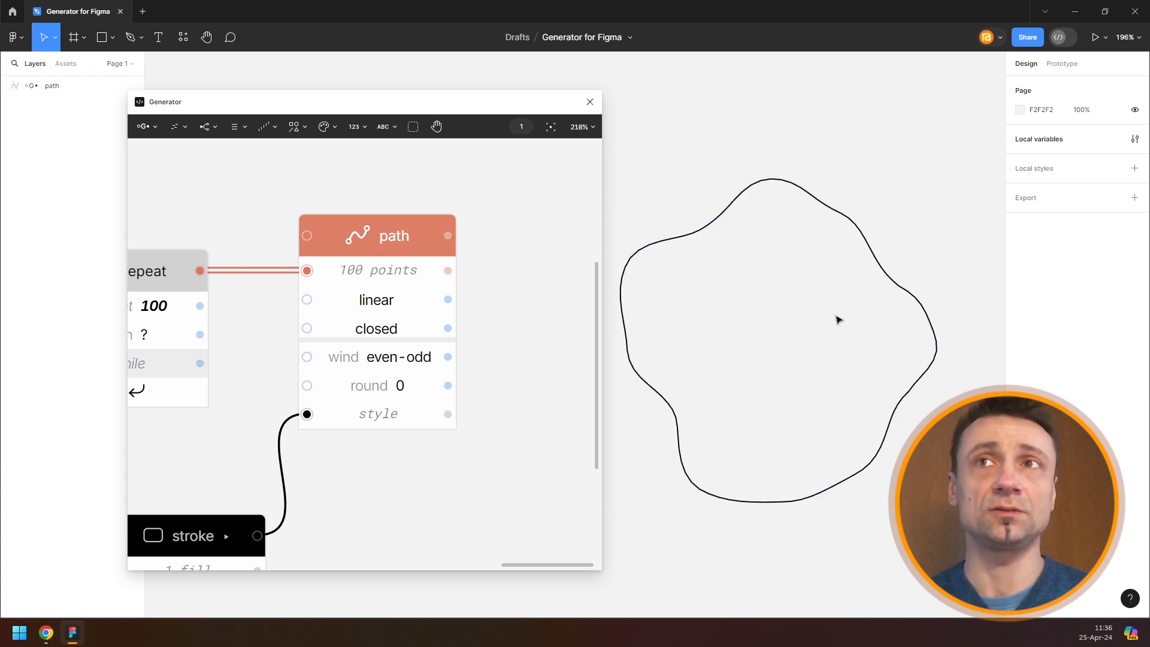
Step: Set the noise node's detail to 5
{"action": "scroll", "coordinate": [381, 355], "scroll_direction": "down", "scroll_amount": 2}
{"action": "scroll", "coordinate": [381, 353], "scroll_direction": "down", "scroll_amount": 3}
{"action": "left_click_drag", "start_coordinate": [217, 365], "coordinate": [451, 308]}
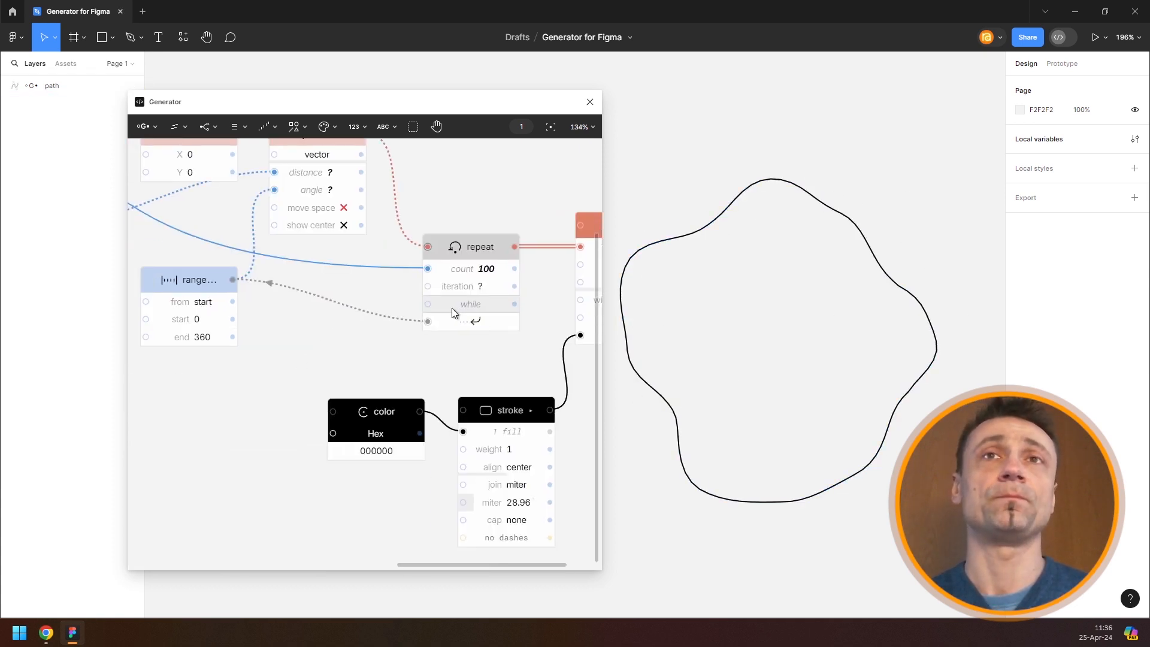
{"action": "scroll", "coordinate": [343, 350], "scroll_direction": "down", "scroll_amount": 4}
{"action": "left_click_drag", "start_coordinate": [367, 371], "coordinate": [497, 361]}
{"action": "left_click_drag", "start_coordinate": [272, 362], "coordinate": [299, 322]}
{"action": "scroll", "coordinate": [299, 320], "scroll_direction": "up", "scroll_amount": 1}
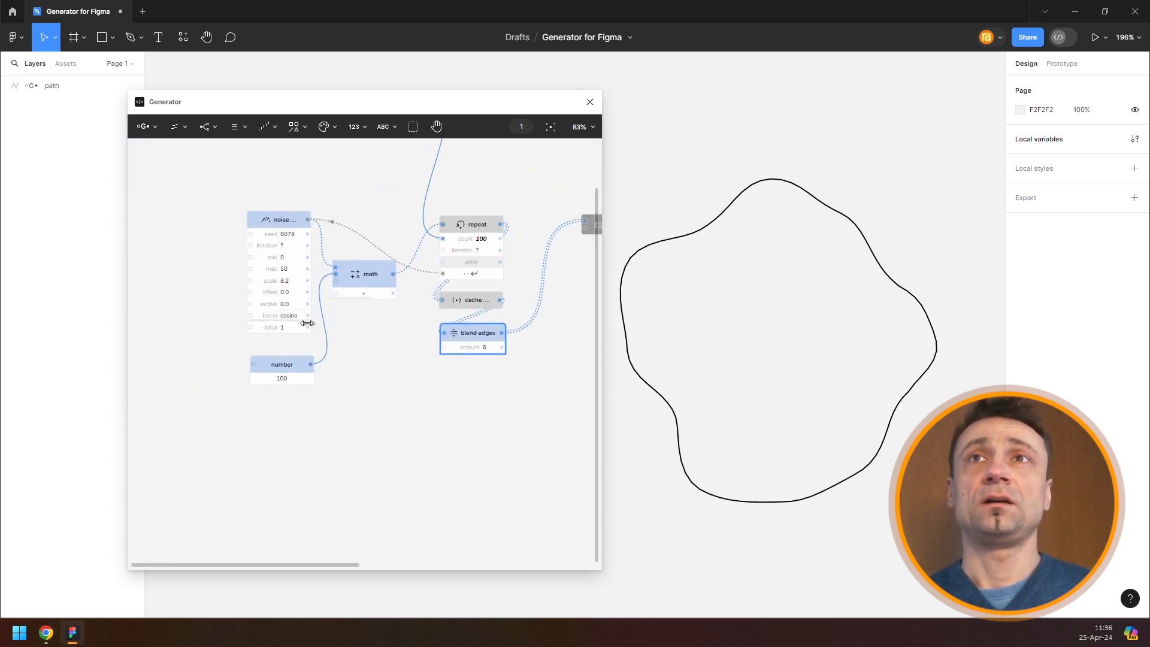
{"action": "scroll", "coordinate": [276, 334], "scroll_direction": "up", "scroll_amount": 3}
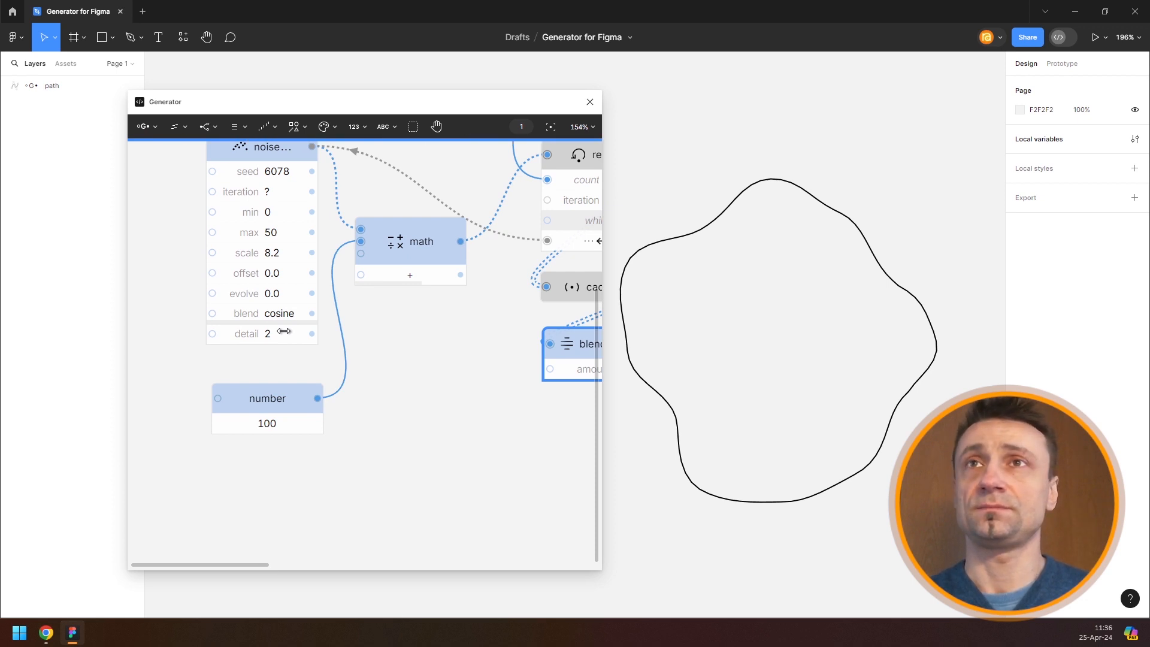
{"action": "left_click_drag", "start_coordinate": [283, 331], "coordinate": [289, 331]}
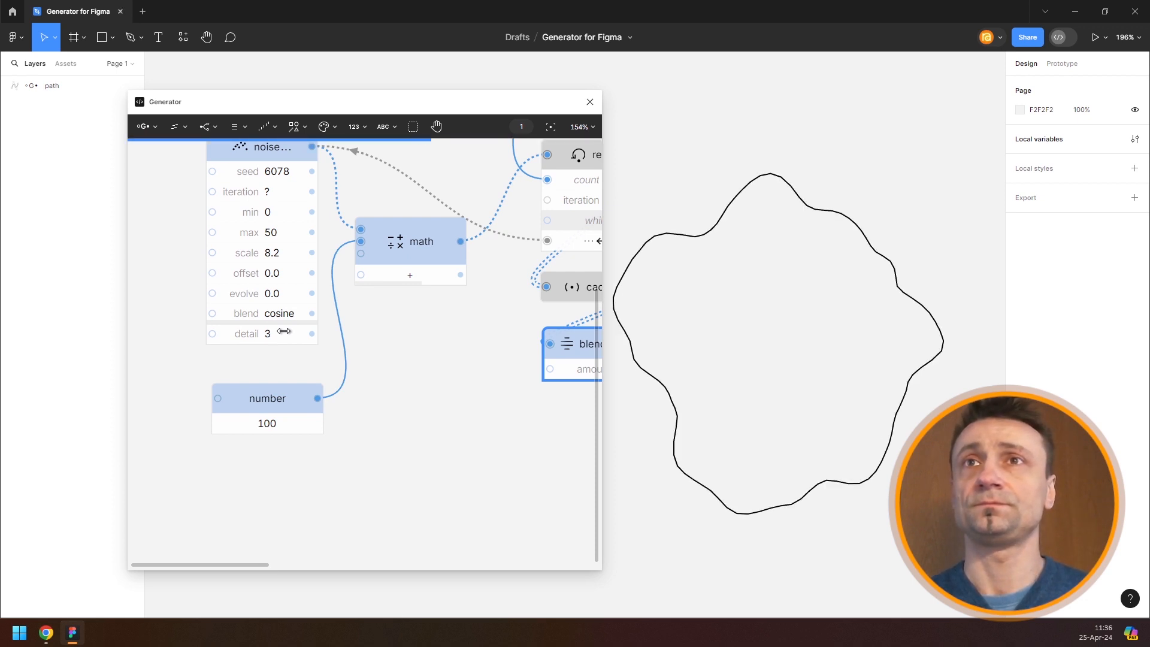
{"action": "left_click_drag", "start_coordinate": [283, 331], "coordinate": [285, 330]}
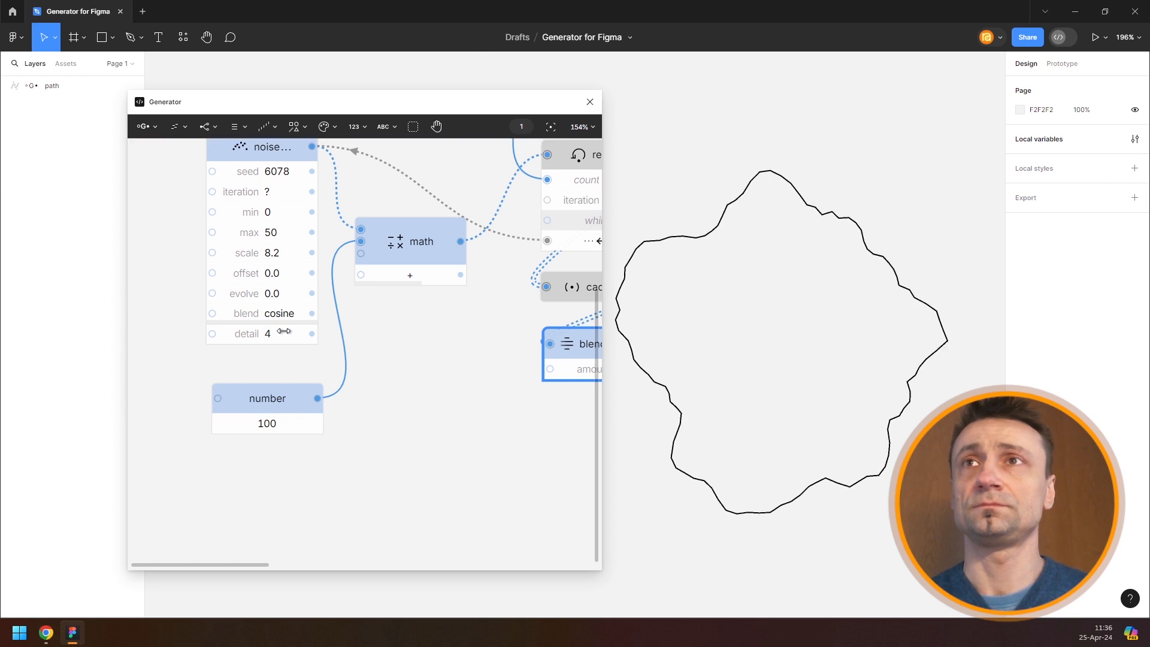
{"action": "left_click_drag", "start_coordinate": [283, 330], "coordinate": [285, 331]}
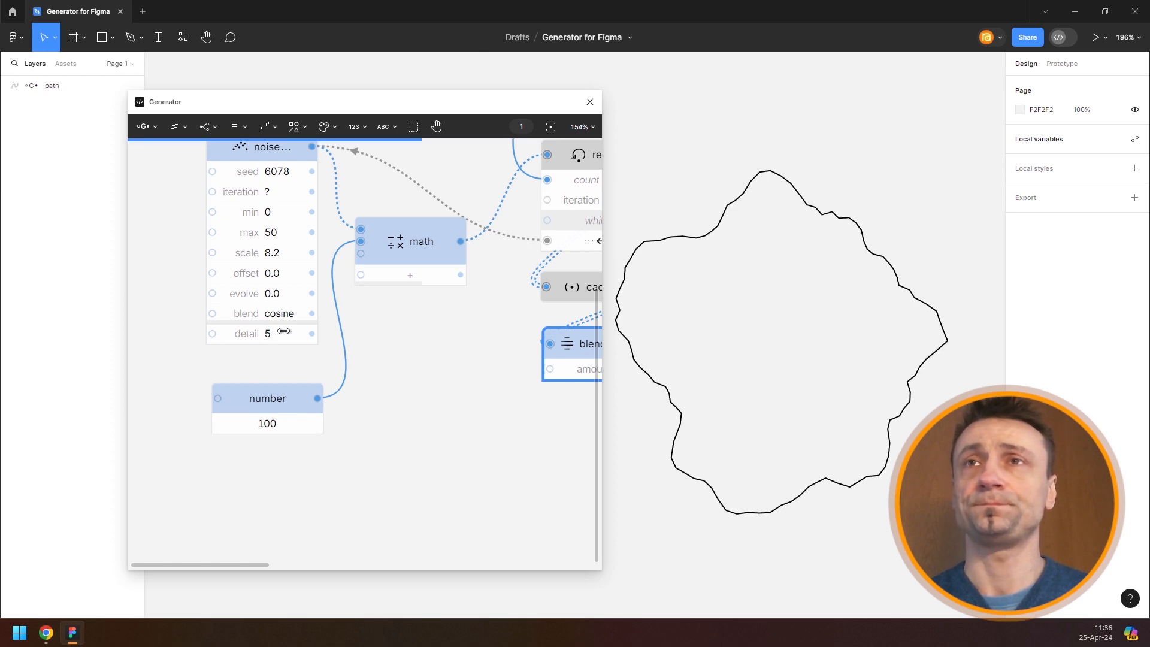
Step: Hide the Figma interface and move the Generator window and the canvas apart to give the path more room
{"action": "left_click_drag", "start_coordinate": [440, 96], "coordinate": [394, 93]}
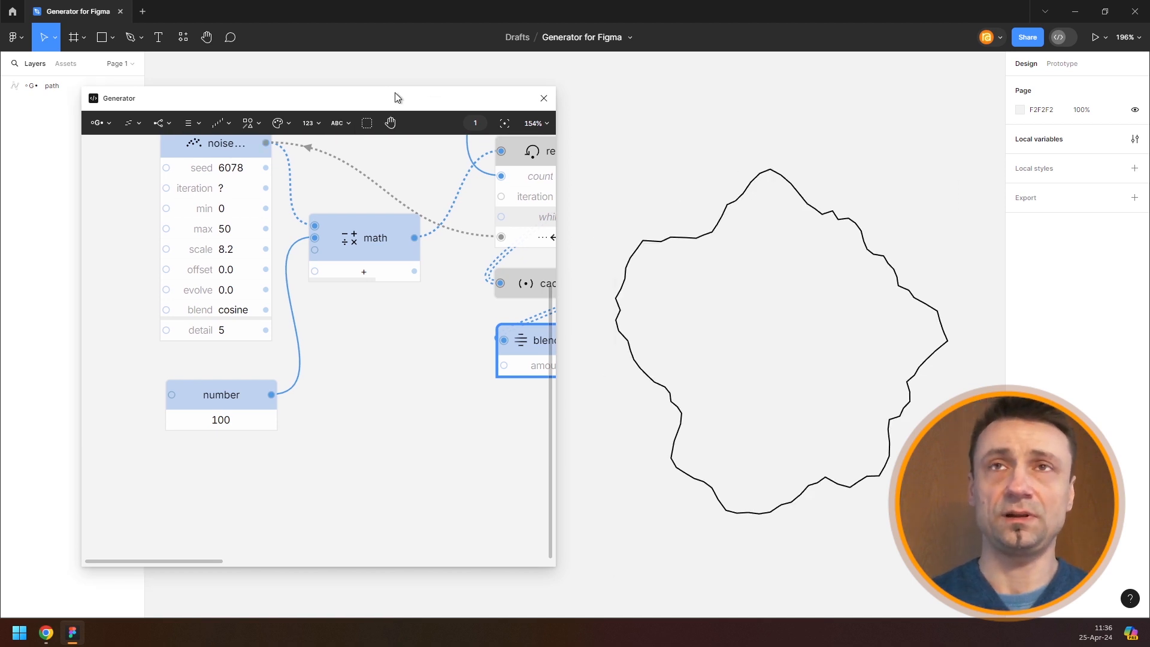
{"action": "key", "text": "ctrl+backslash"}
{"action": "left_click_drag", "start_coordinate": [778, 350], "coordinate": [835, 322]}
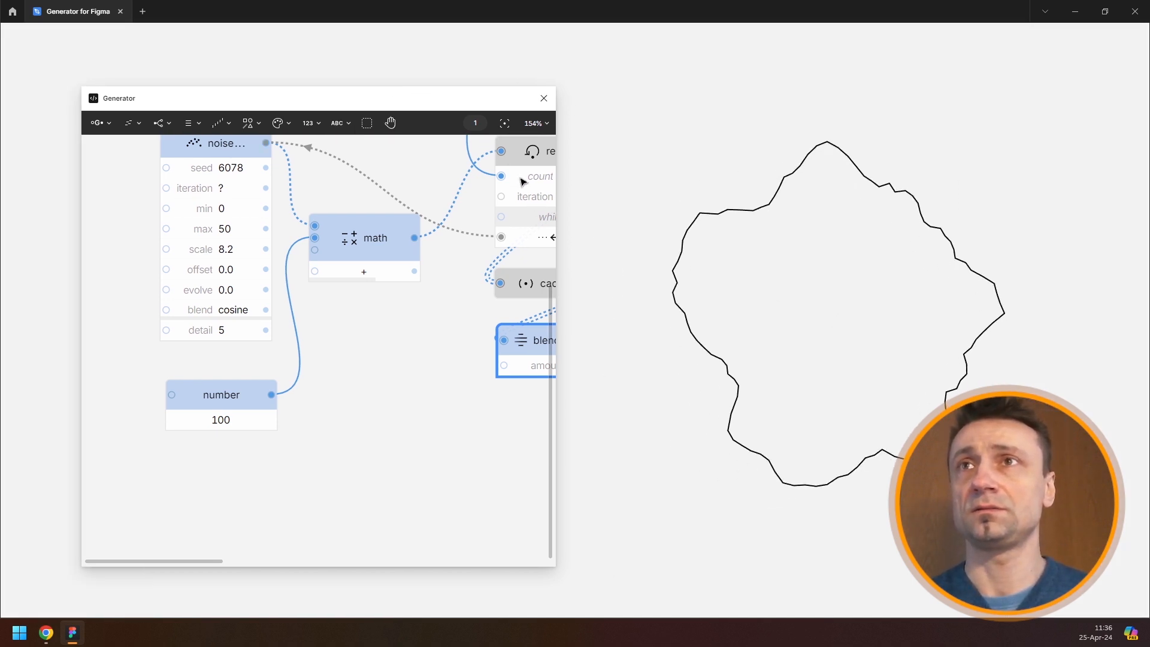
{"action": "left_click_drag", "start_coordinate": [434, 104], "coordinate": [406, 86]}
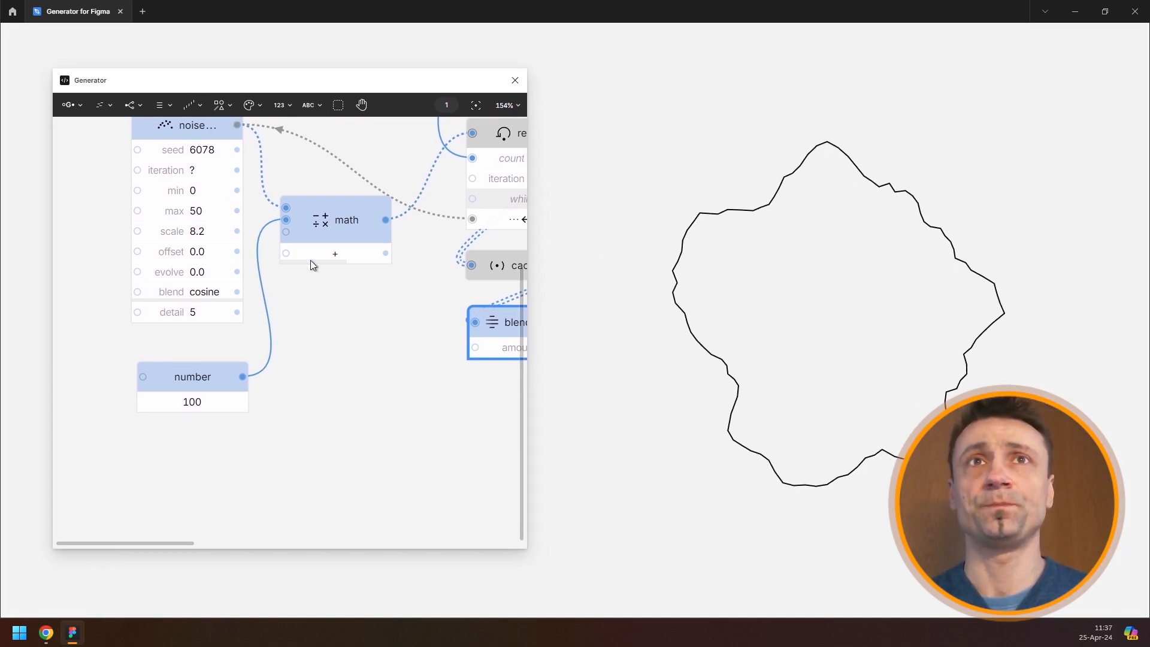
Step: Set the noise node's scale to 20 and reposition the canvas view around the path
{"action": "scroll", "coordinate": [891, 386], "scroll_direction": "up", "scroll_amount": 2}
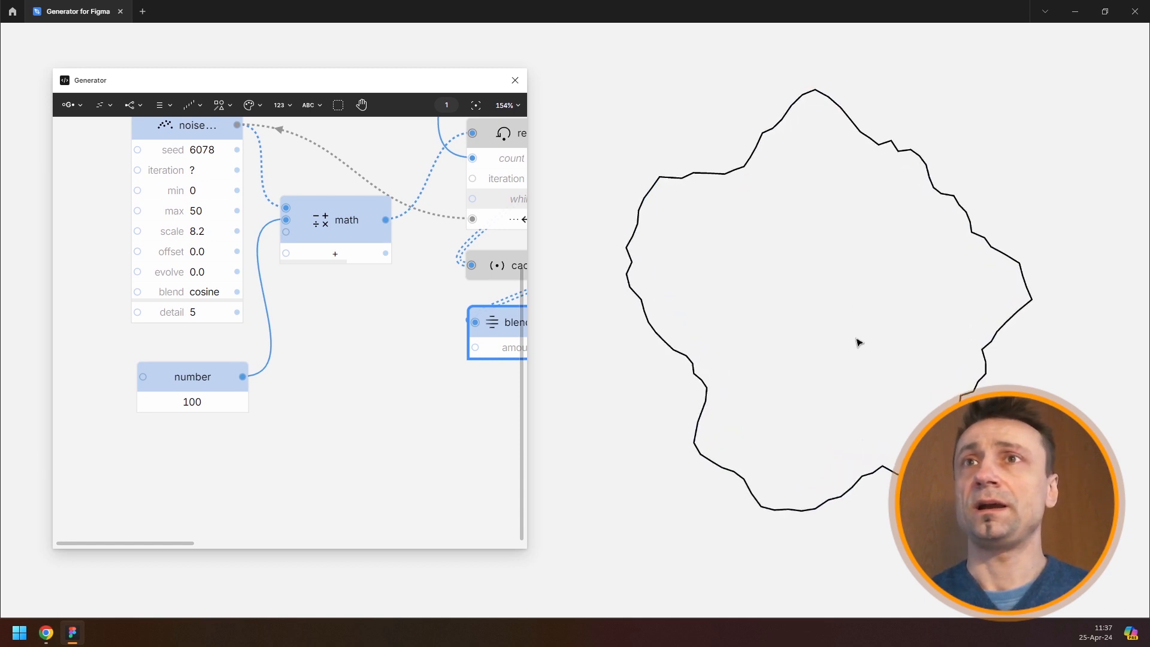
{"action": "left_click_drag", "start_coordinate": [853, 311], "coordinate": [858, 338]}
{"action": "left_click_drag", "start_coordinate": [852, 416], "coordinate": [851, 394]}
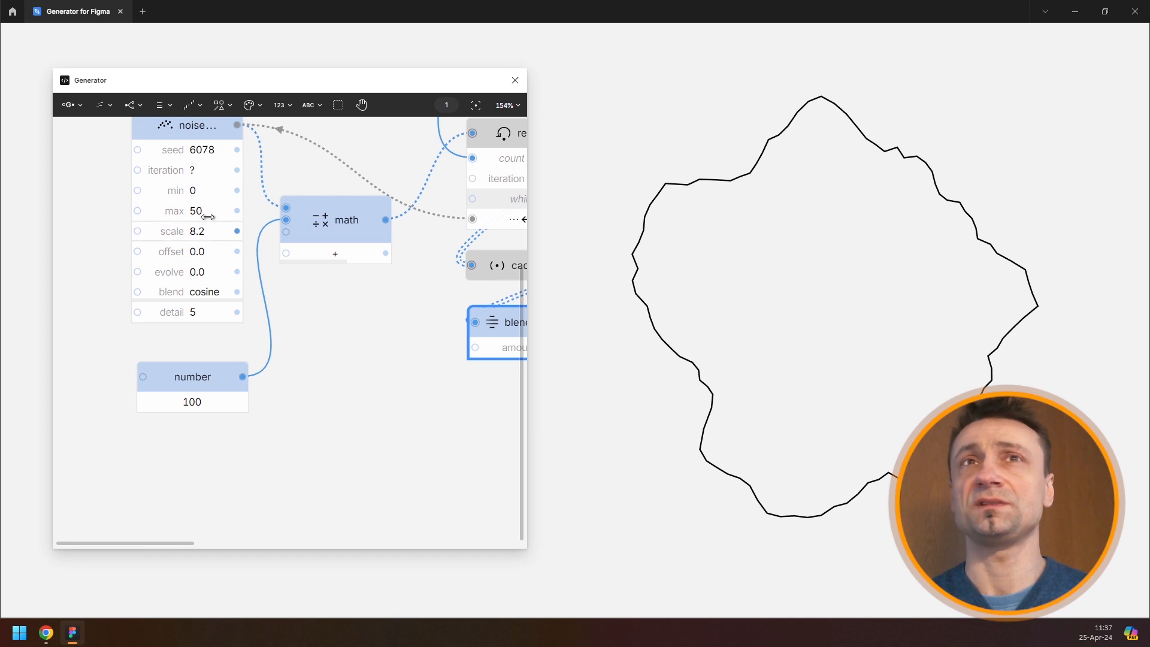
{"action": "type", "text": "20"}
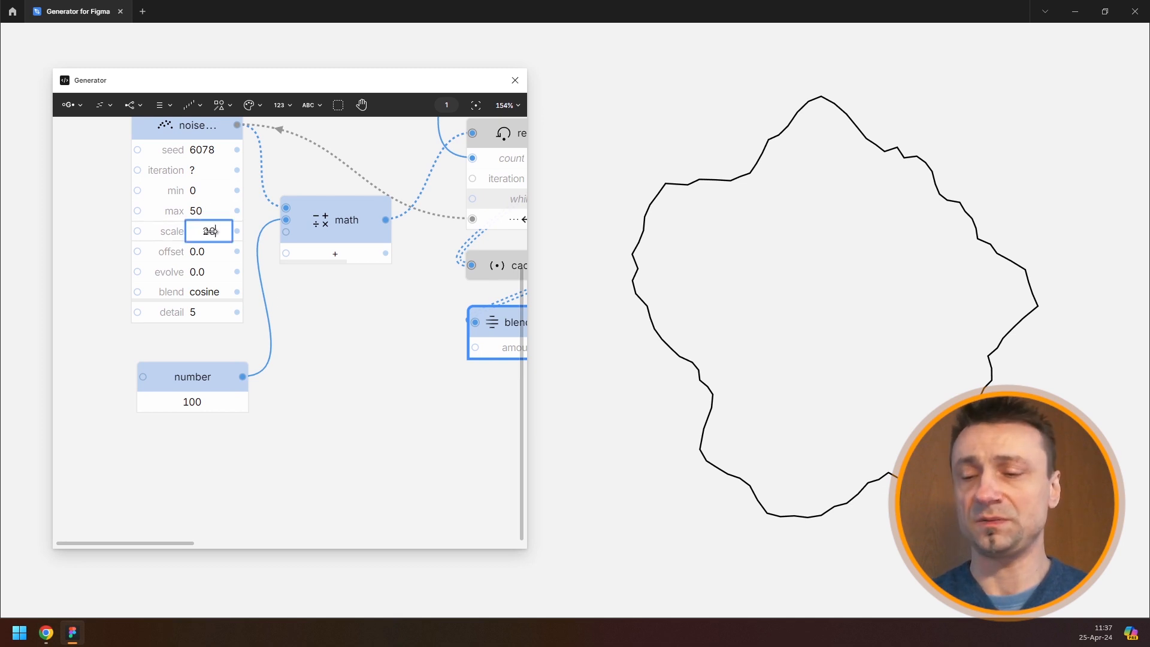
{"action": "key", "text": "Return"}
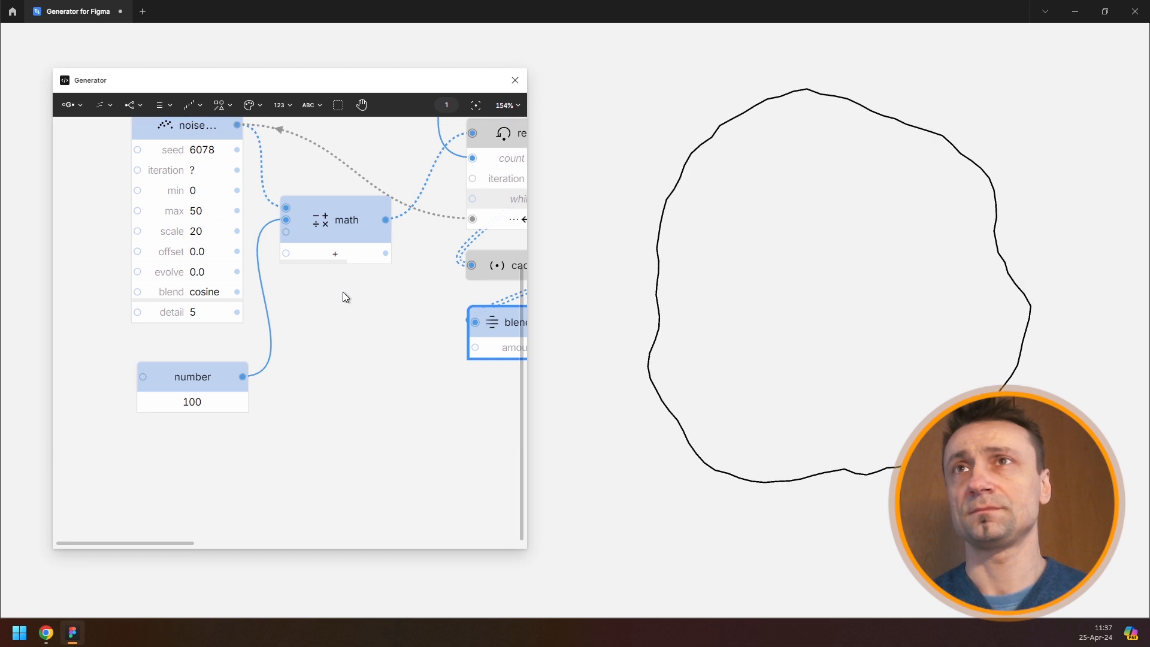
{"action": "mouse_move", "coordinate": [832, 247]}
{"action": "left_mouse_down"}
{"action": "mouse_move", "coordinate": [838, 273]}
{"action": "mouse_move", "coordinate": [834, 263]}
{"action": "left_mouse_up"}
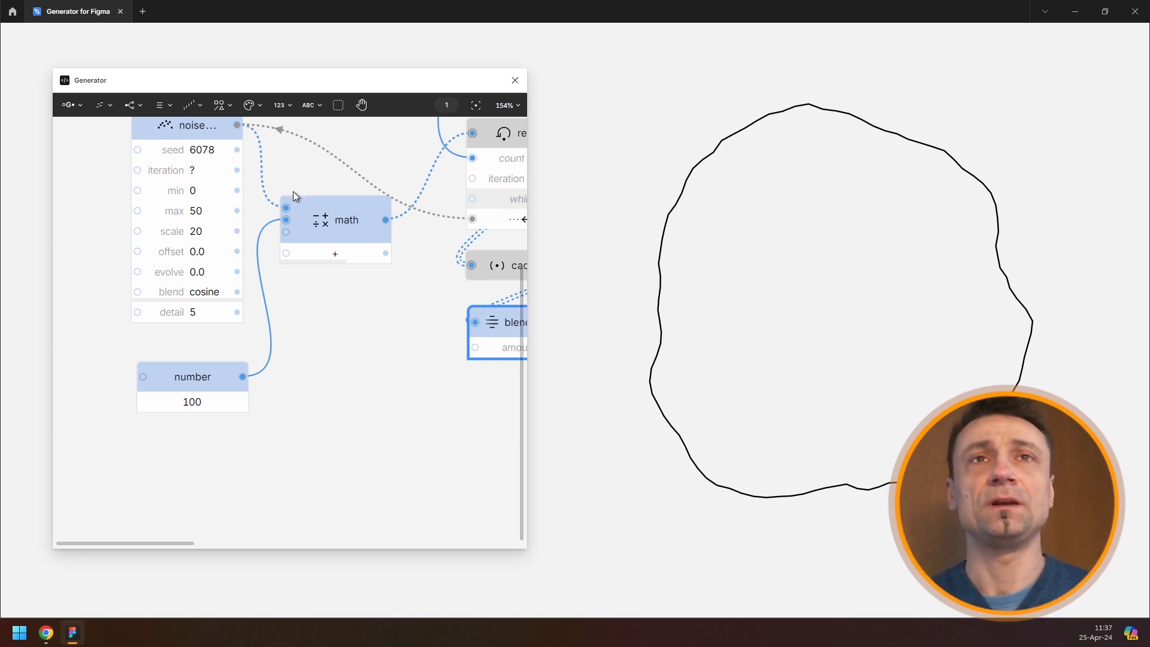
{"action": "scroll", "coordinate": [316, 383], "scroll_direction": "down", "scroll_amount": 3}
{"action": "left_click_drag", "start_coordinate": [371, 240], "coordinate": [235, 309]}
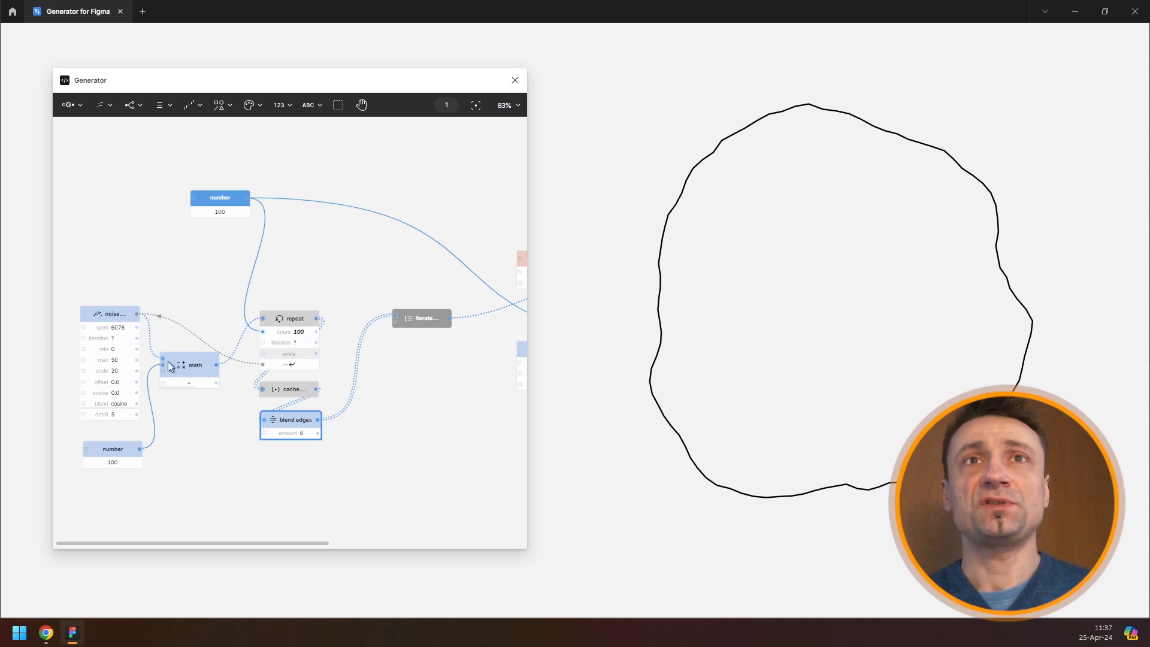
{"action": "scroll", "coordinate": [360, 251], "scroll_direction": "down", "scroll_amount": 1}
{"action": "left_click_drag", "start_coordinate": [360, 251], "coordinate": [163, 235]}
{"action": "left_click", "coordinate": [187, 106]}
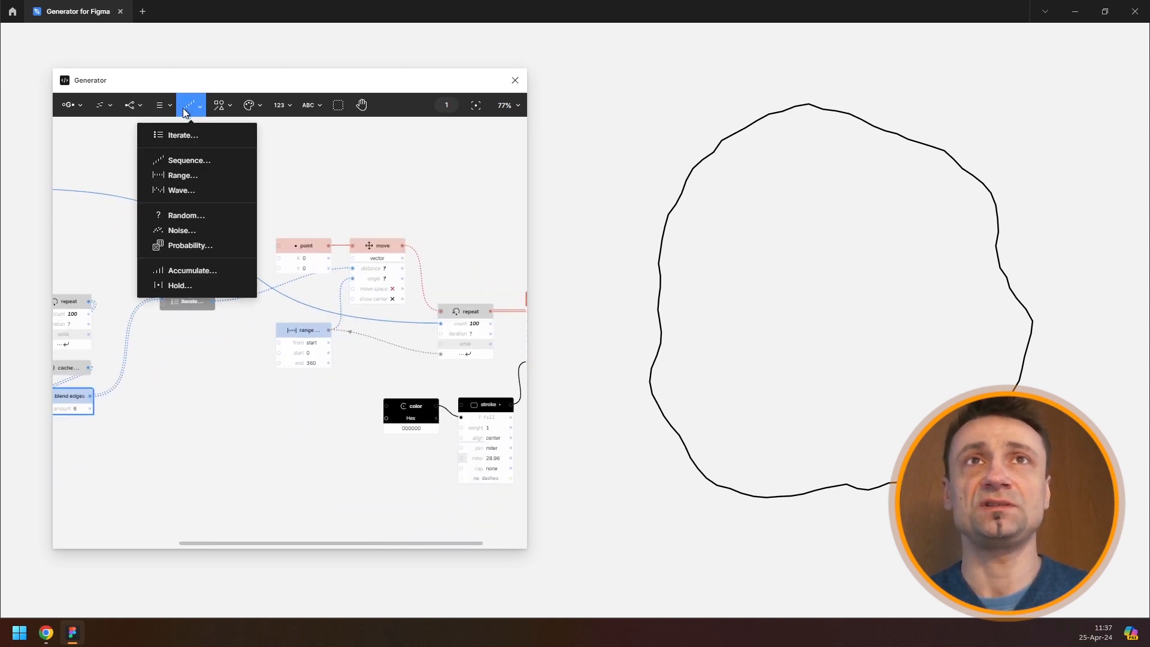
{"action": "left_click", "coordinate": [161, 112]}
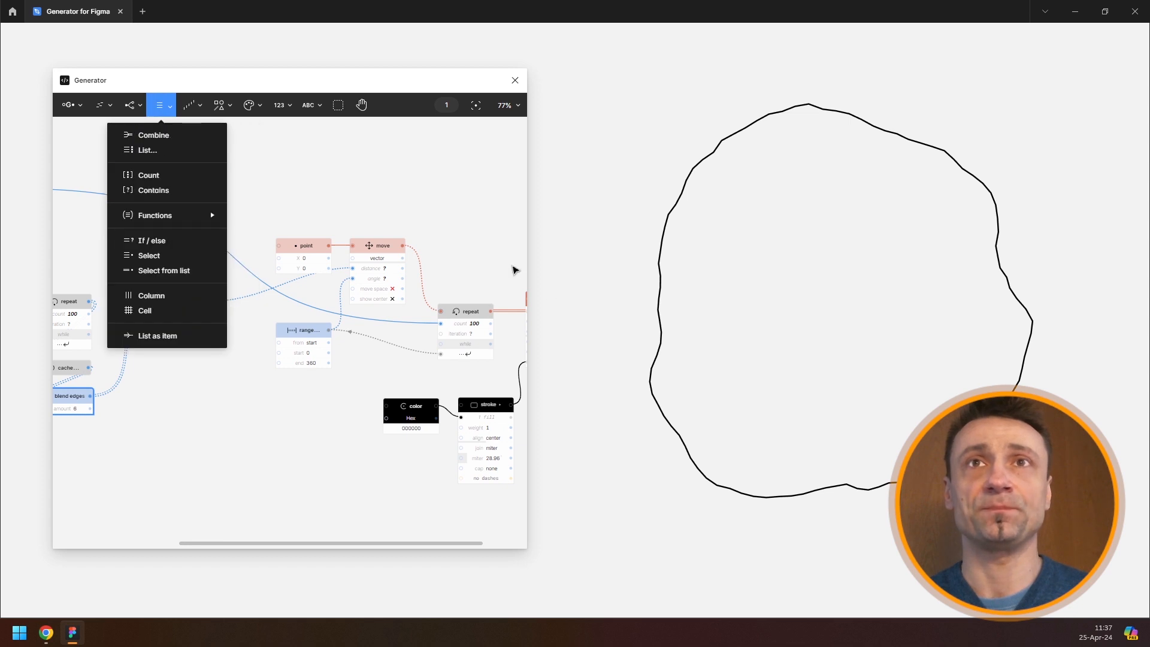
{"action": "left_click", "coordinate": [154, 135]}
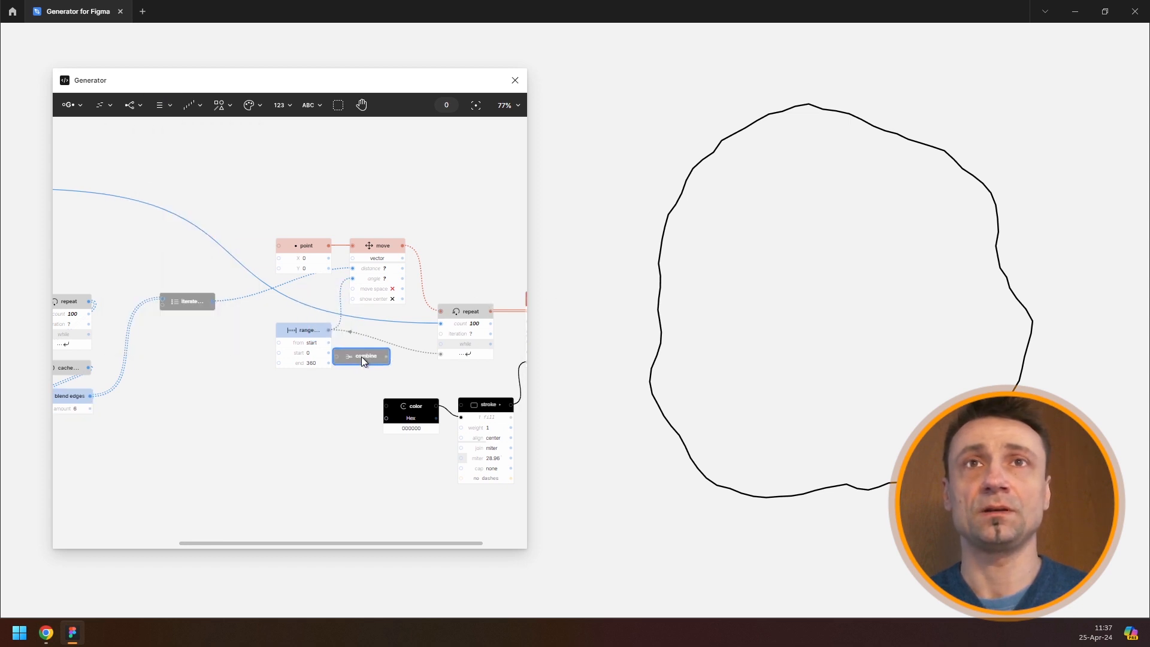
Step: Shift the range node aside and add a Combine node that joins the noise and range node outputs
{"action": "left_click_drag", "start_coordinate": [304, 328], "coordinate": [300, 325]}
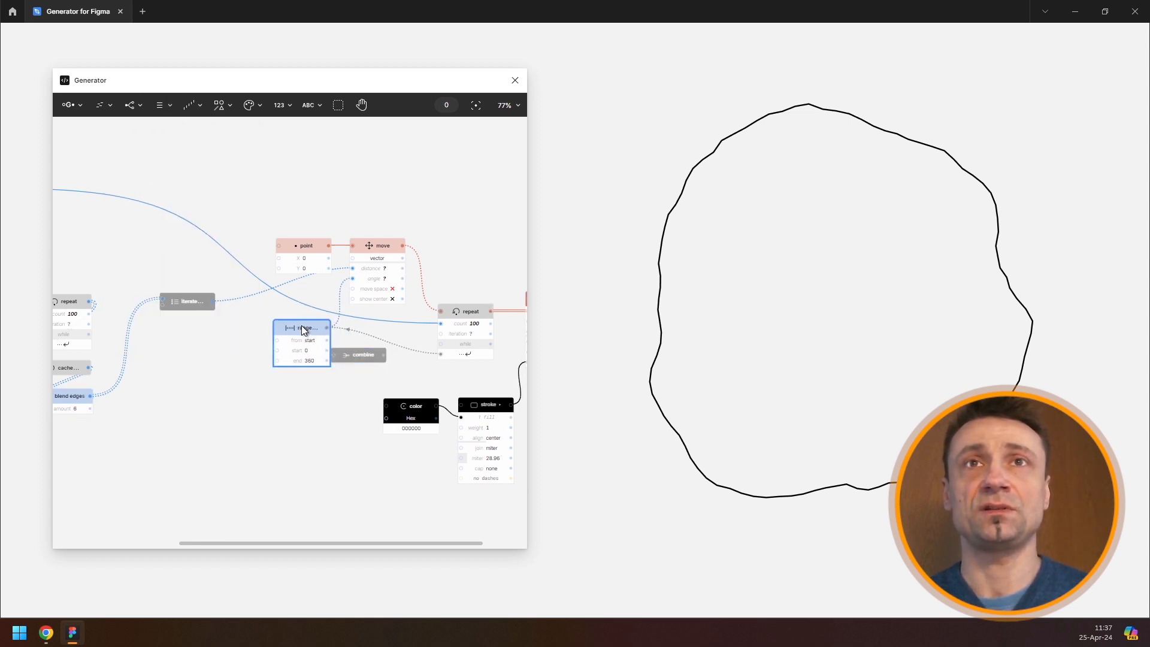
{"action": "key", "text": "shift+1"}
{"action": "left_click", "coordinate": [98, 315]}
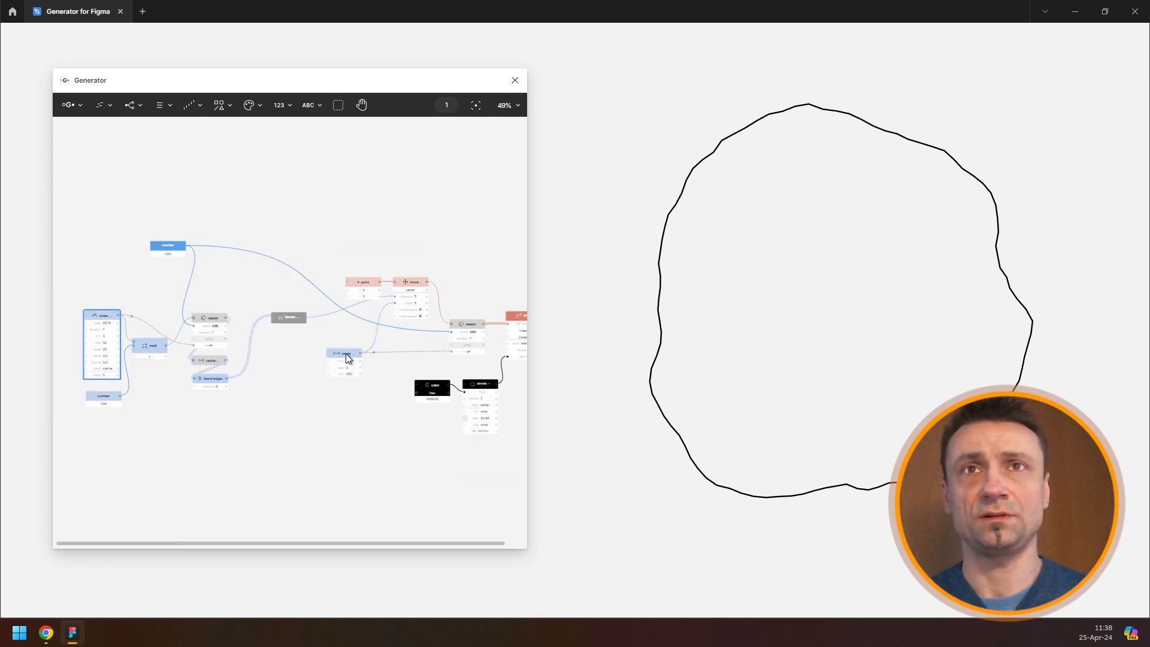
{"action": "key", "text": "ctrl+/"}
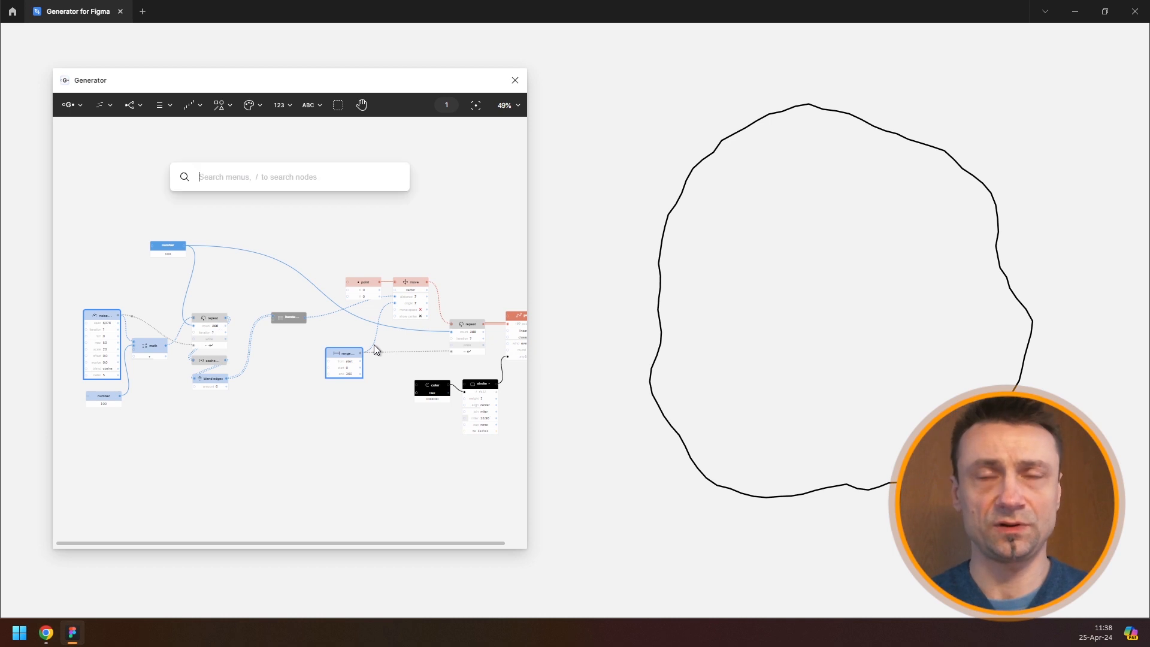
{"action": "type", "text": "comb"}
{"action": "key", "text": "Return"}
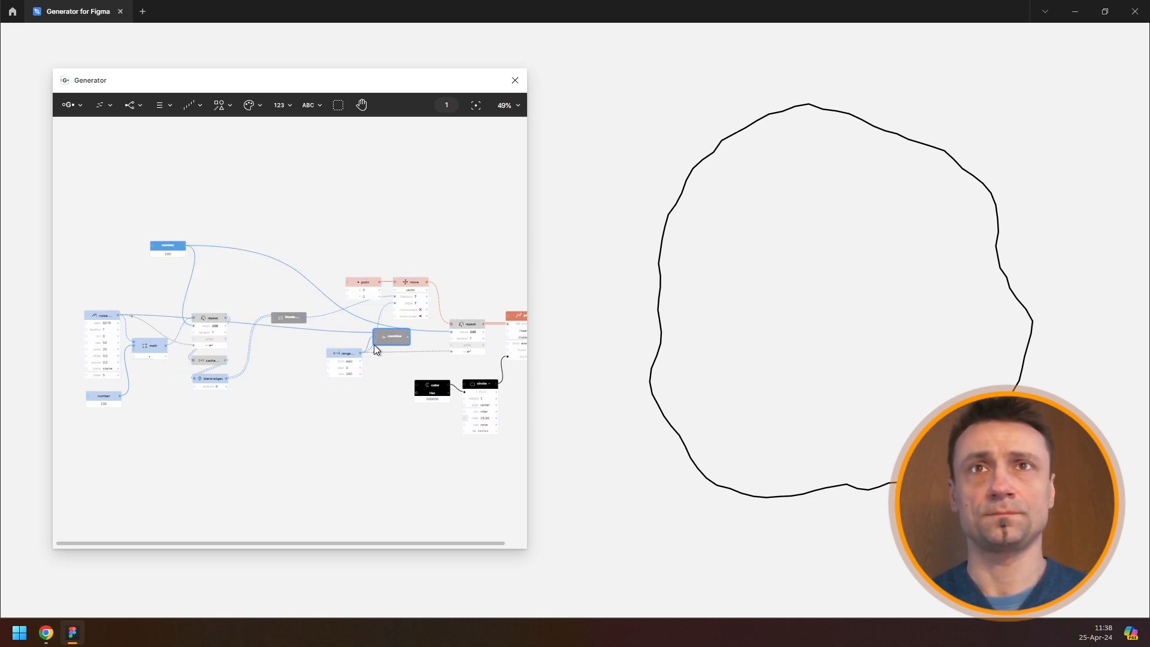
Step: Connect the combine node to the loop input of the point repeat node and place it between the range and repeat nodes
{"action": "scroll", "coordinate": [422, 337], "scroll_direction": "up", "scroll_amount": 5, "text": "ctrl"}
{"action": "scroll", "coordinate": [300, 343], "scroll_direction": "right", "scroll_amount": 3}
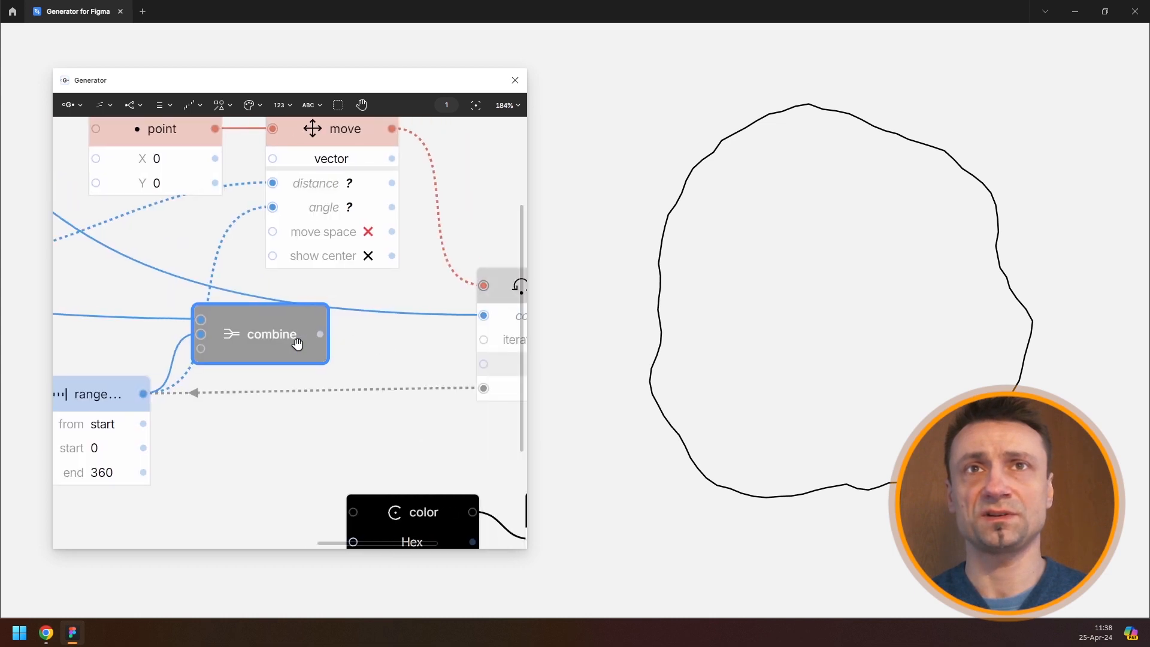
{"action": "left_click_drag", "start_coordinate": [235, 337], "coordinate": [400, 389]}
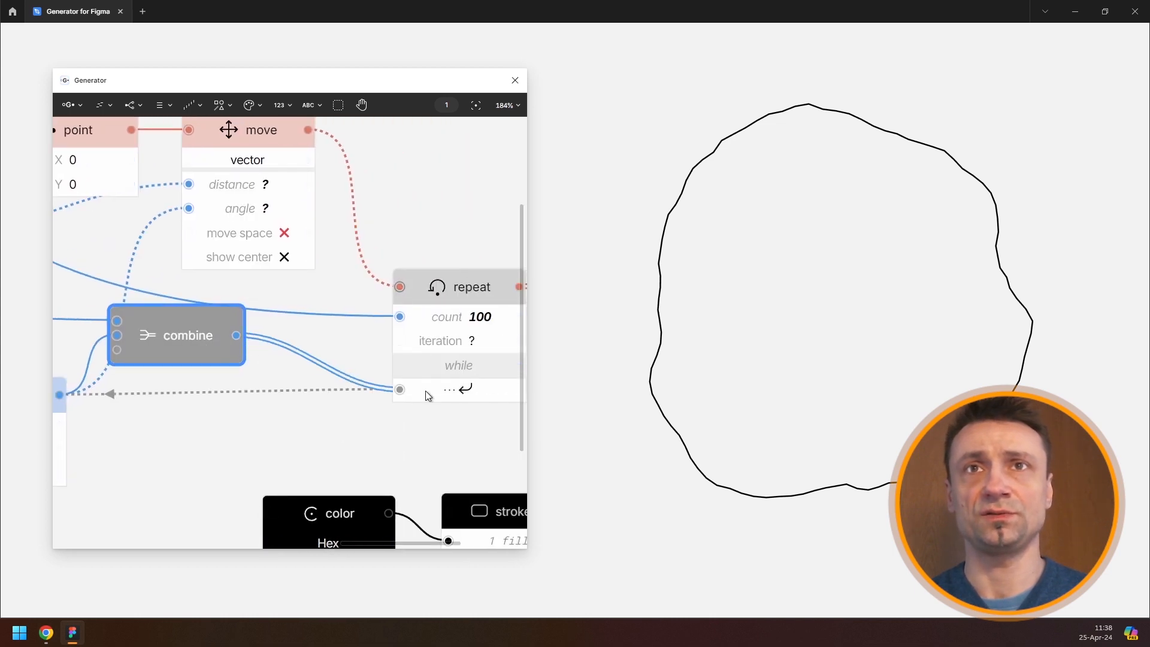
{"action": "left_click_drag", "start_coordinate": [202, 355], "coordinate": [250, 387]}
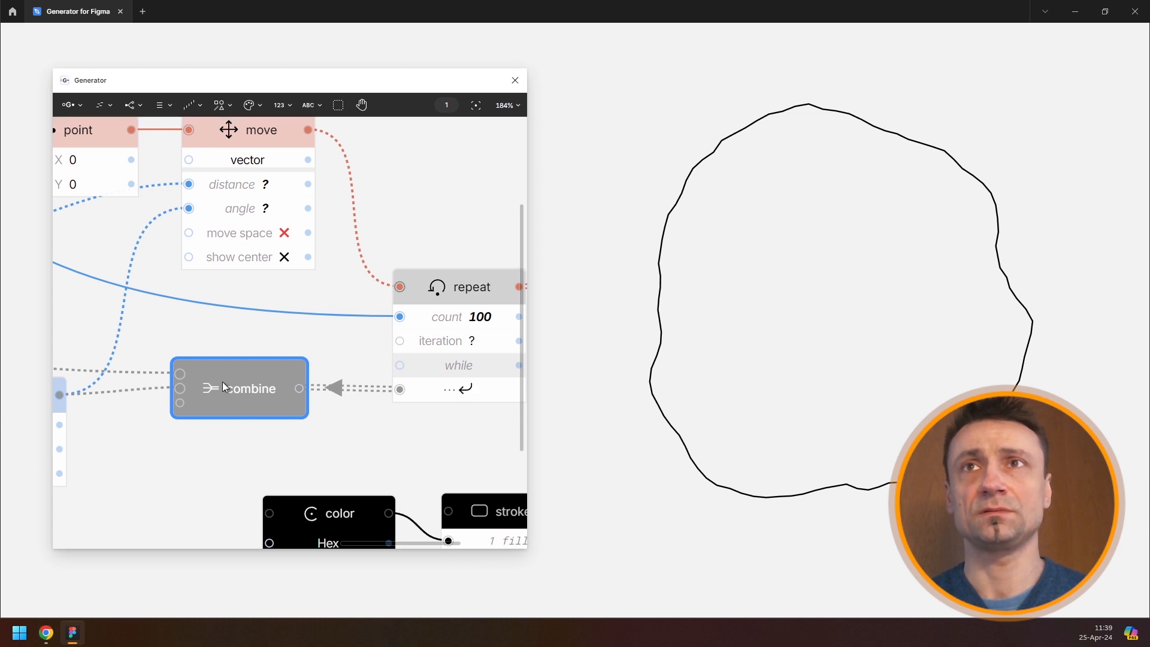
Step: Add a Repeat node fed by the path node's output and place it well below the path node
{"action": "scroll", "coordinate": [222, 382], "scroll_direction": "down", "scroll_amount": 3}
{"action": "scroll", "coordinate": [231, 338], "scroll_direction": "down", "scroll_amount": 2}
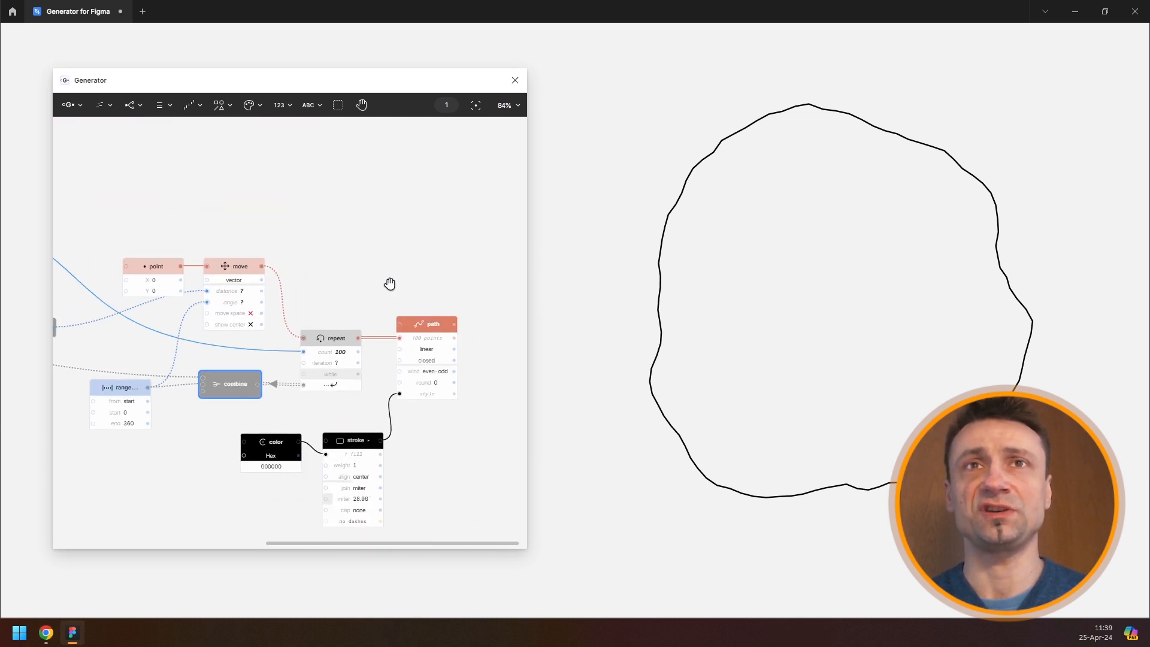
{"action": "scroll", "coordinate": [268, 325], "scroll_direction": "down", "scroll_amount": 2}
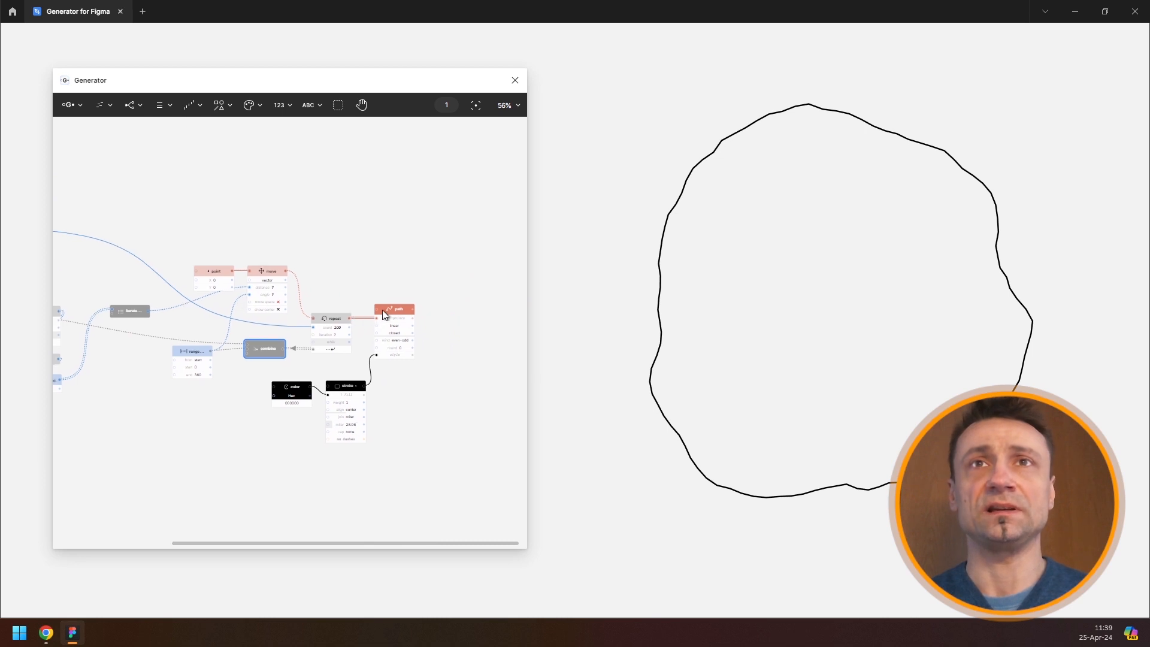
{"action": "left_click", "coordinate": [398, 309]}
{"action": "key", "text": "ctrl+/"}
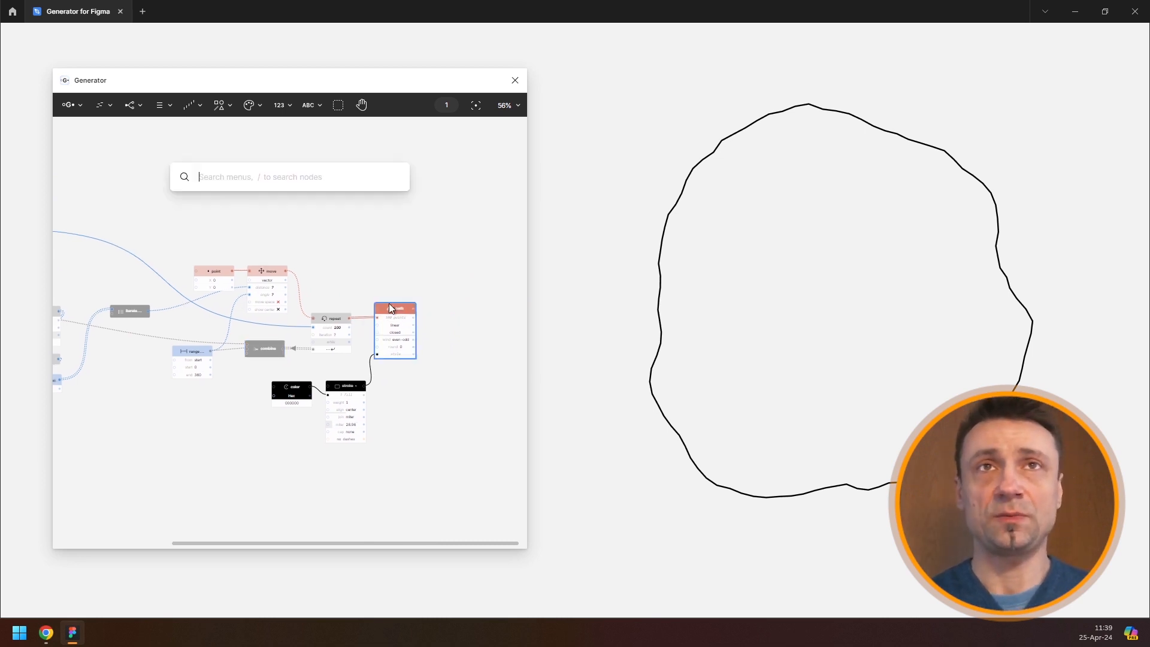
{"action": "type", "text": "rese"}
{"action": "key", "text": "Return"}
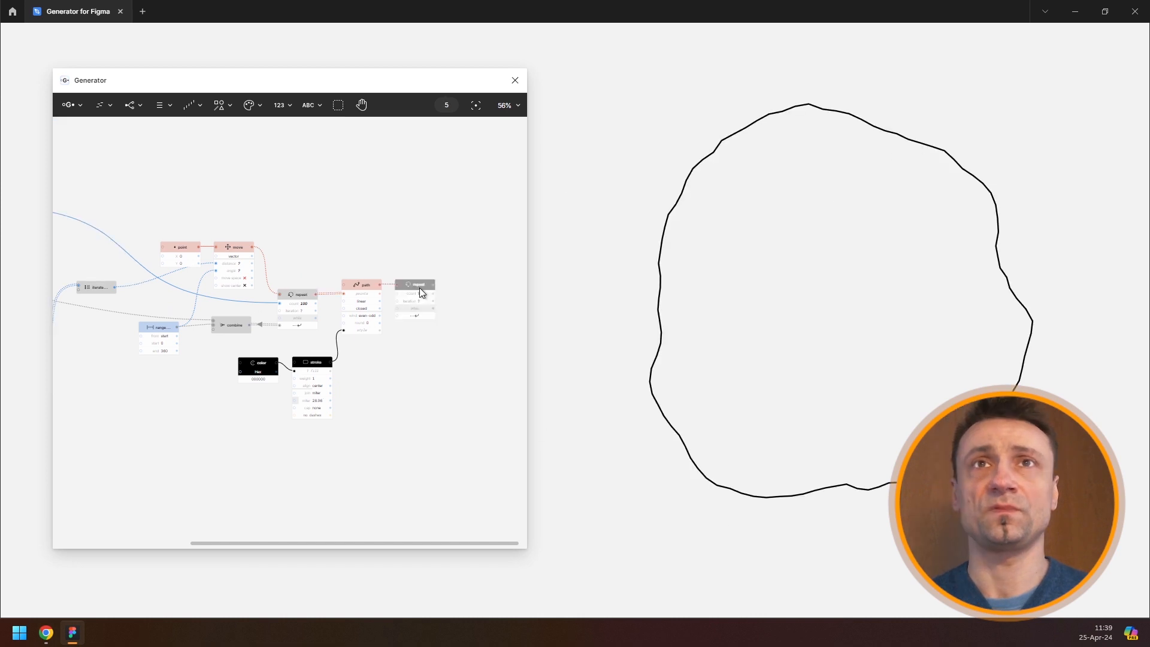
{"action": "left_click_drag", "start_coordinate": [429, 307], "coordinate": [452, 442]}
Step: Add a Range node below the number node that feeds the math node, with start 100 and end 0
{"action": "left_click_drag", "start_coordinate": [236, 307], "coordinate": [427, 273]}
{"action": "left_click", "coordinate": [190, 105]}
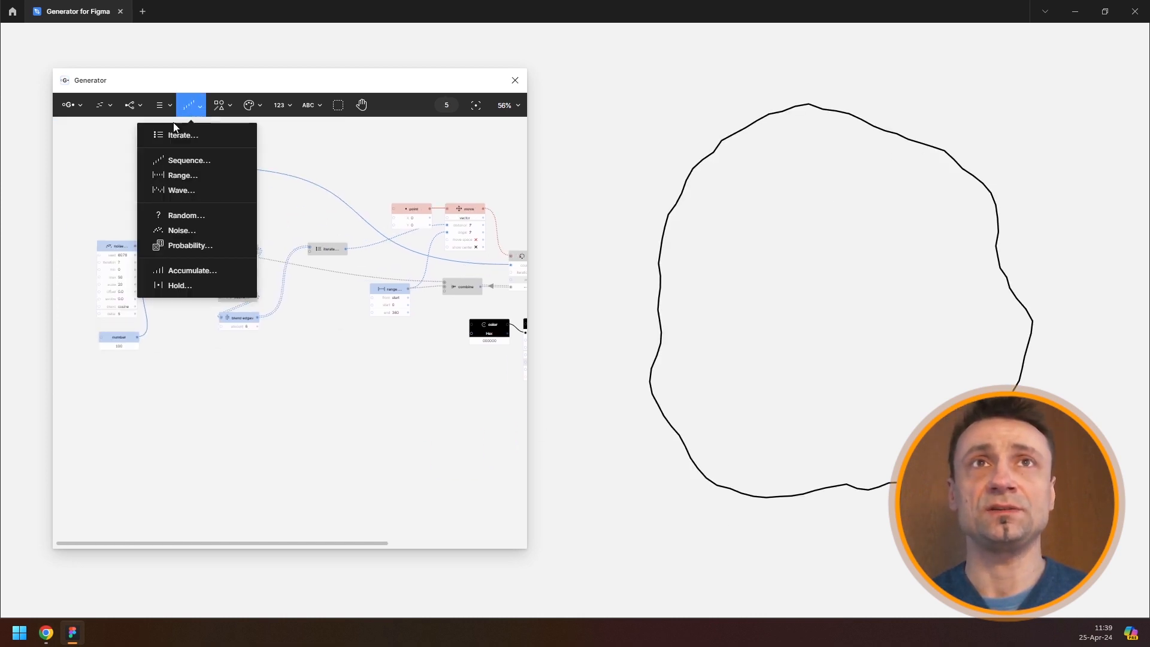
{"action": "left_click", "coordinate": [176, 176]}
{"action": "left_click_drag", "start_coordinate": [175, 258], "coordinate": [99, 378]}
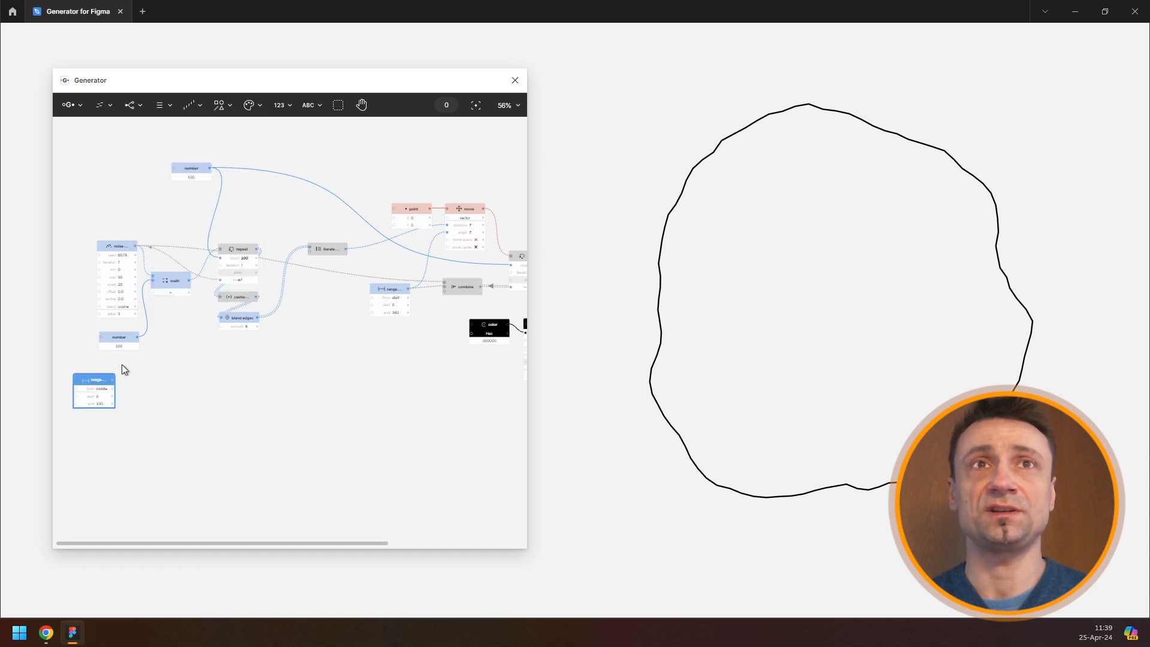
{"action": "left_click_drag", "start_coordinate": [270, 342], "coordinate": [396, 336]}
{"action": "scroll", "coordinate": [208, 337], "scroll_direction": "up", "scroll_amount": 5}
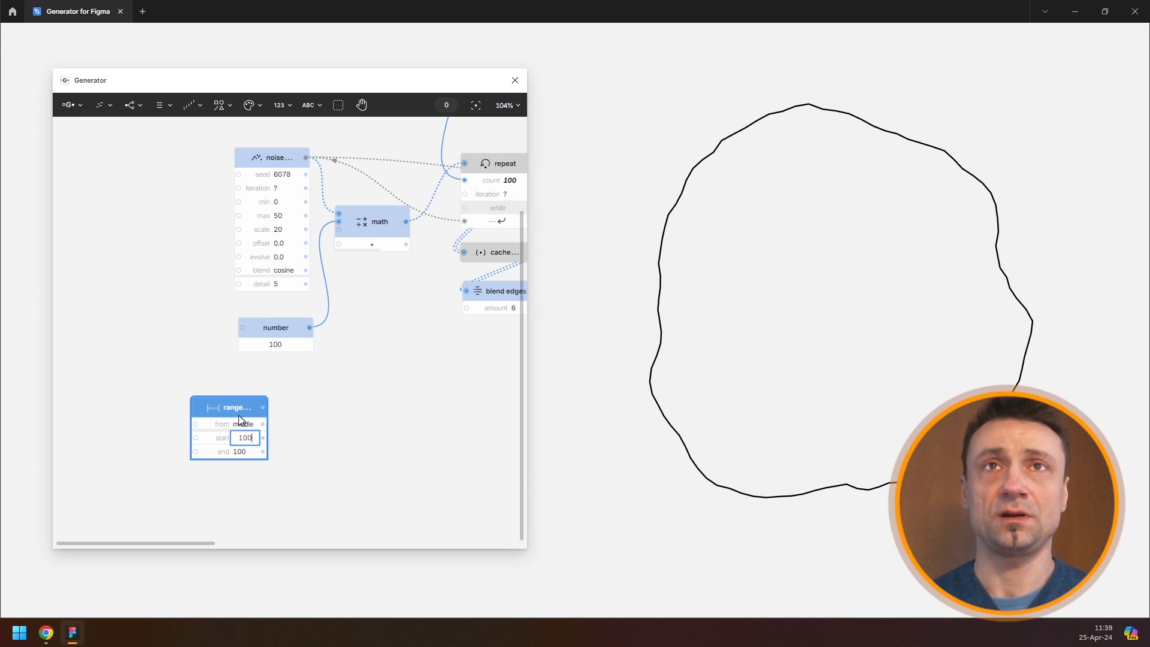
{"action": "key", "text": "Tab"}
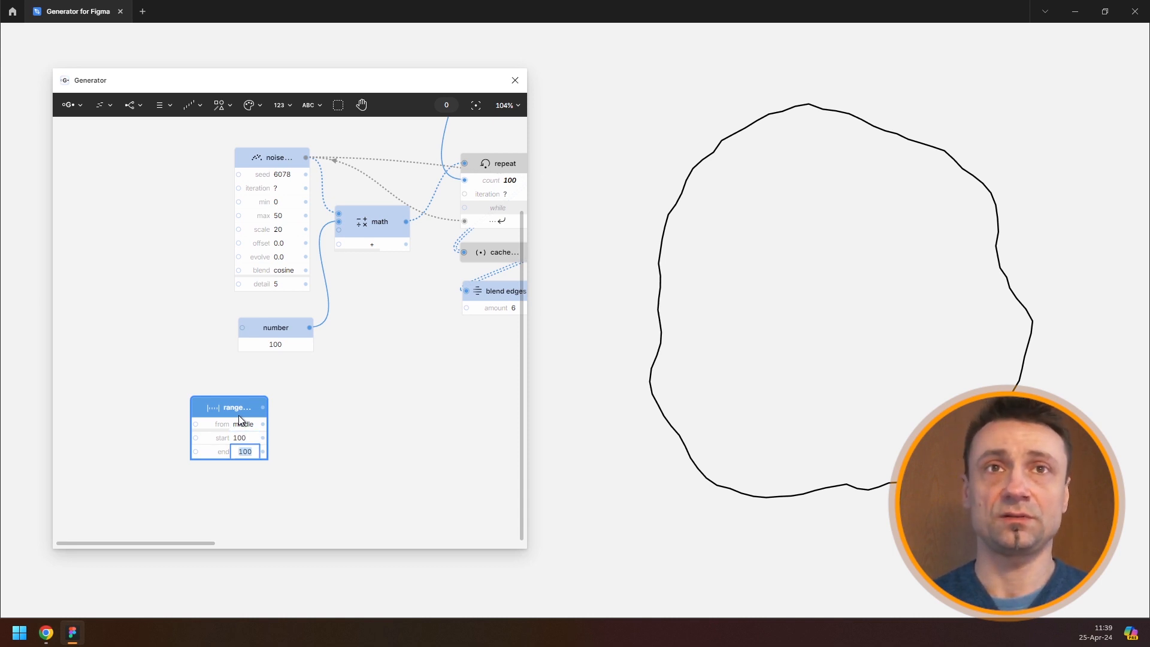
{"action": "type", "text": "0"}
{"action": "key", "text": "Return"}
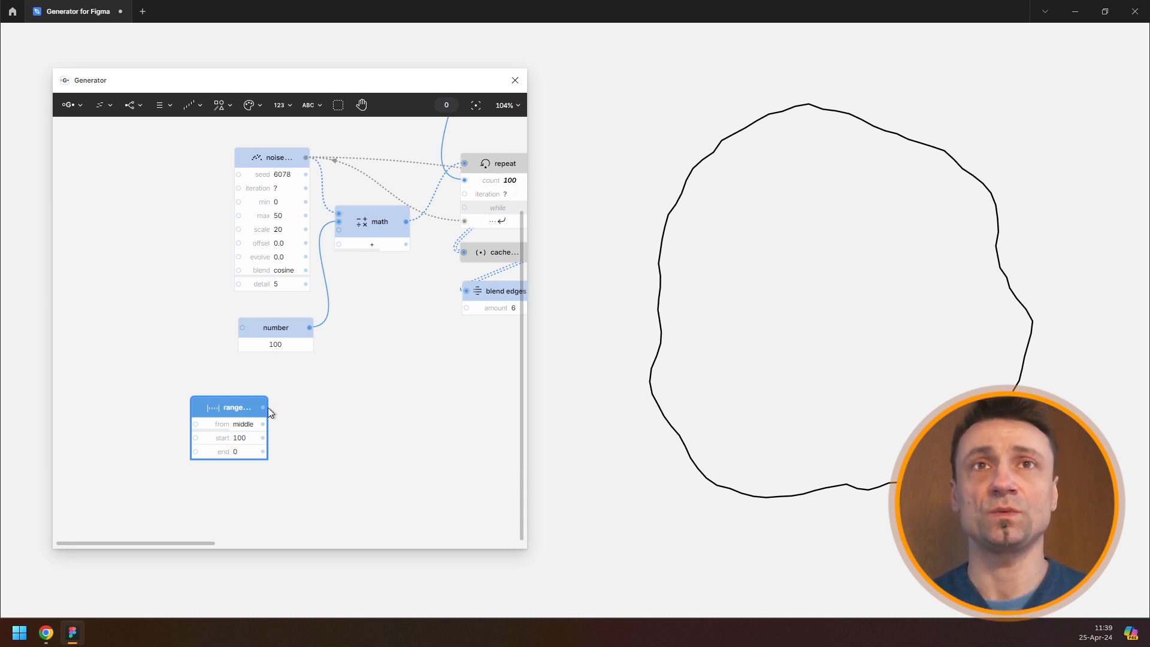
Step: Replace the number feeding the math node with the new range, and connect that range to the path repeat node's loop input
{"action": "left_click_drag", "start_coordinate": [264, 407], "coordinate": [340, 220]}
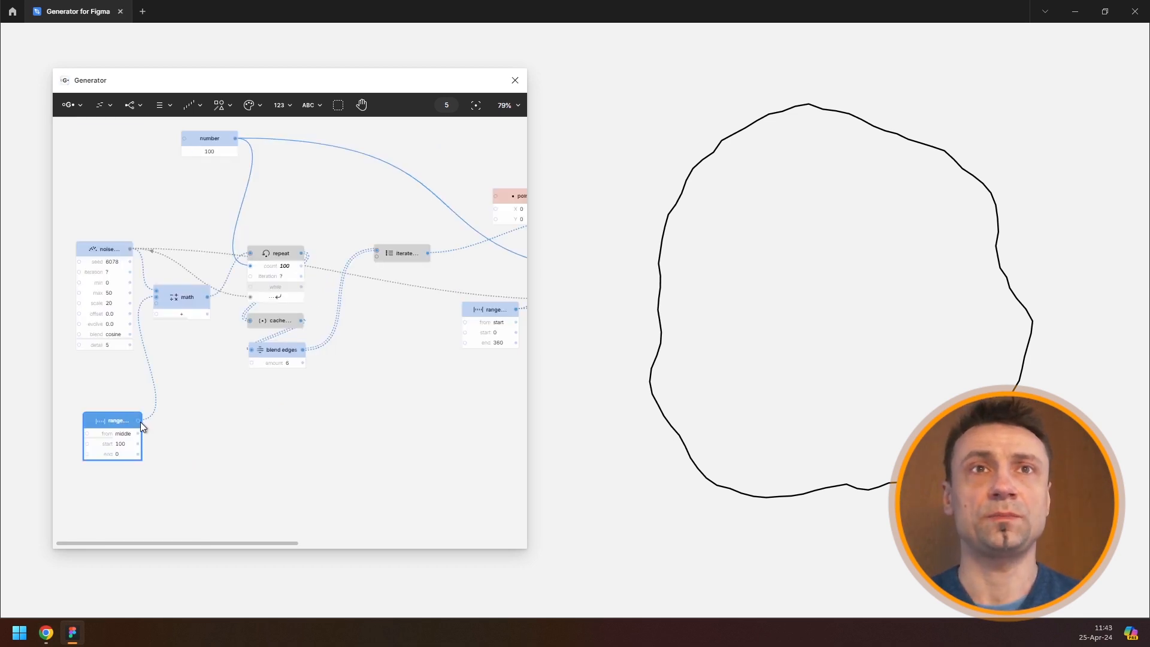
{"action": "left_click_drag", "start_coordinate": [139, 421], "coordinate": [479, 511]}
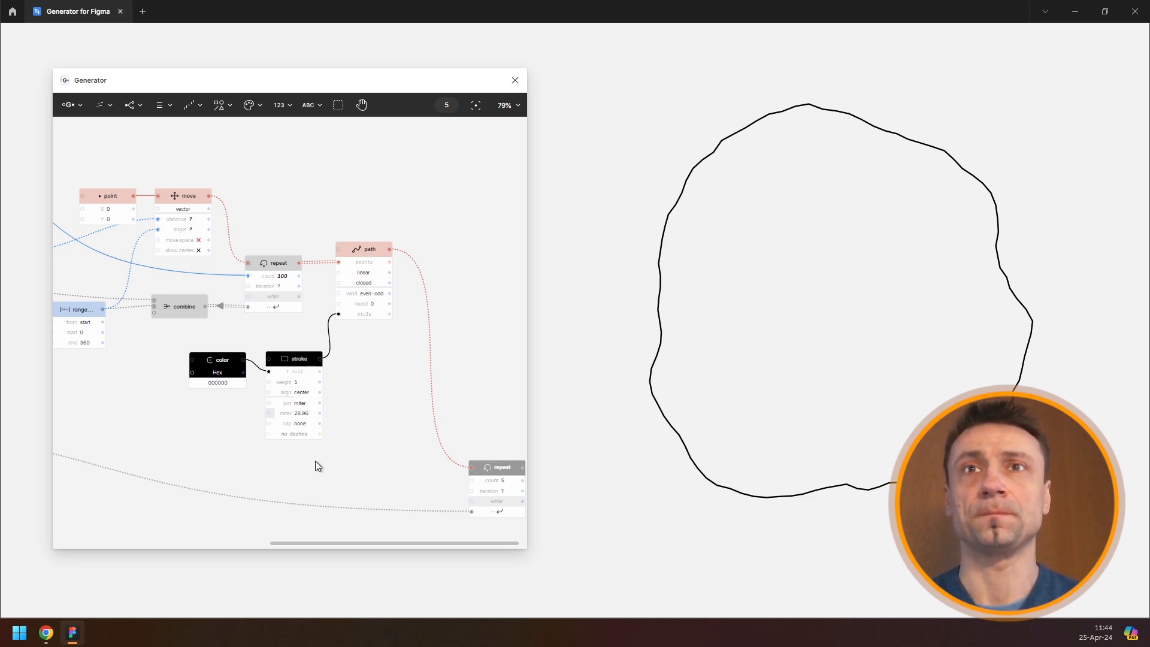
Step: Add a Combine node that joins the outputs of the cache node and the 100-to-0 range node
{"action": "scroll", "coordinate": [318, 463], "scroll_direction": "down", "scroll_amount": 2}
{"action": "left_click_drag", "start_coordinate": [242, 440], "coordinate": [396, 338]}
{"action": "left_click_drag", "start_coordinate": [181, 348], "coordinate": [305, 315]}
{"action": "left_click", "coordinate": [233, 216]}
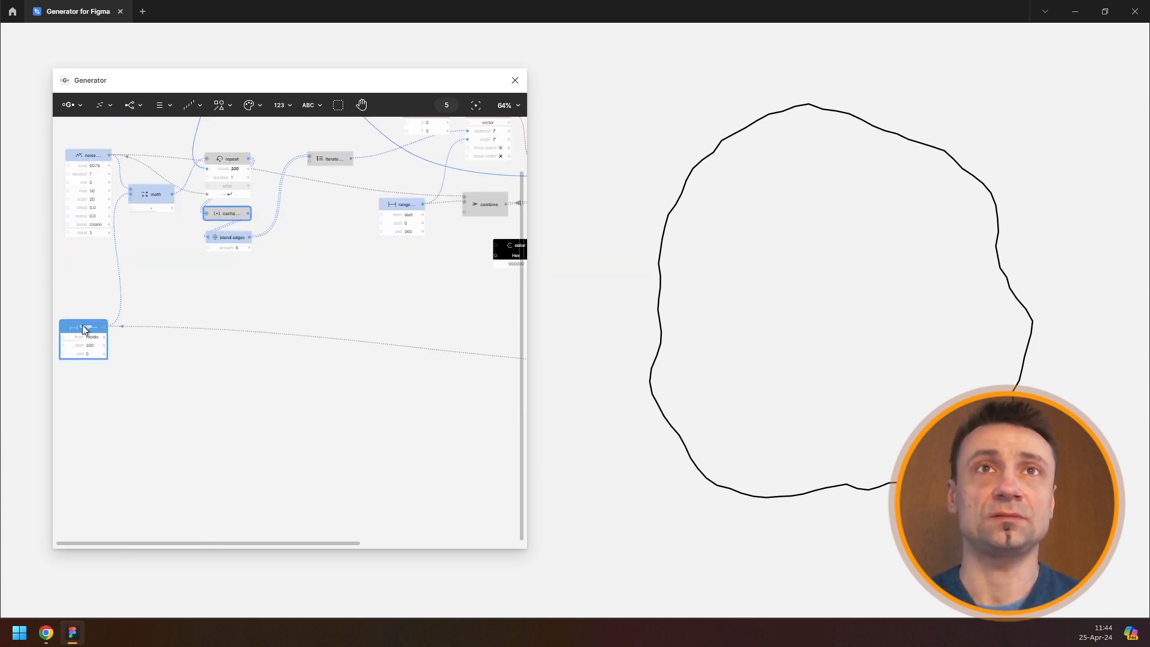
{"action": "key", "text": "ctrl+f"}
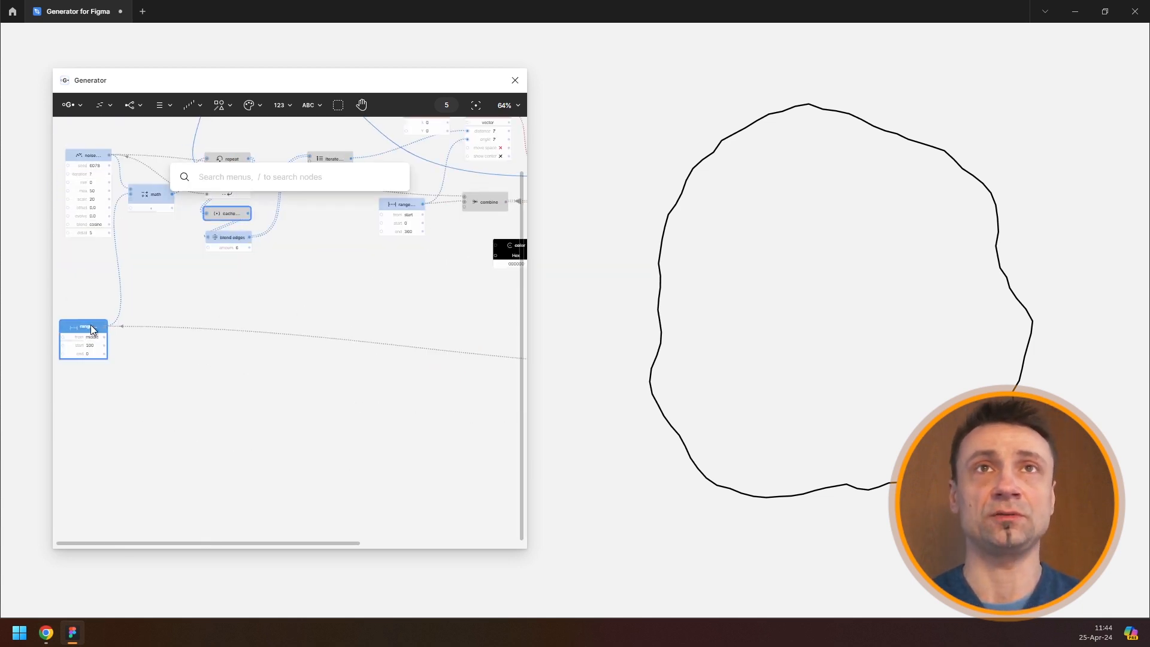
{"action": "type", "text": "comb"}
{"action": "key", "text": "Return"}
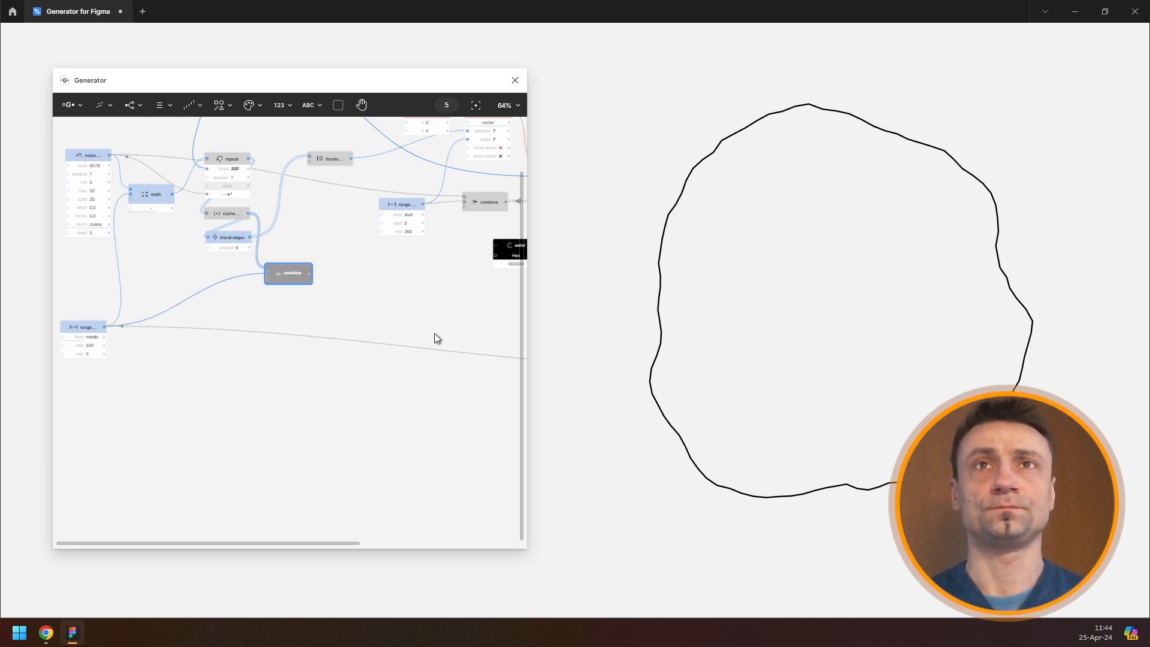
Step: Connect the new combine node to the path repeat node's loop input, replacing the direct range connection, and shift the combine node toward it
{"action": "left_click_drag", "start_coordinate": [459, 271], "coordinate": [200, 269]}
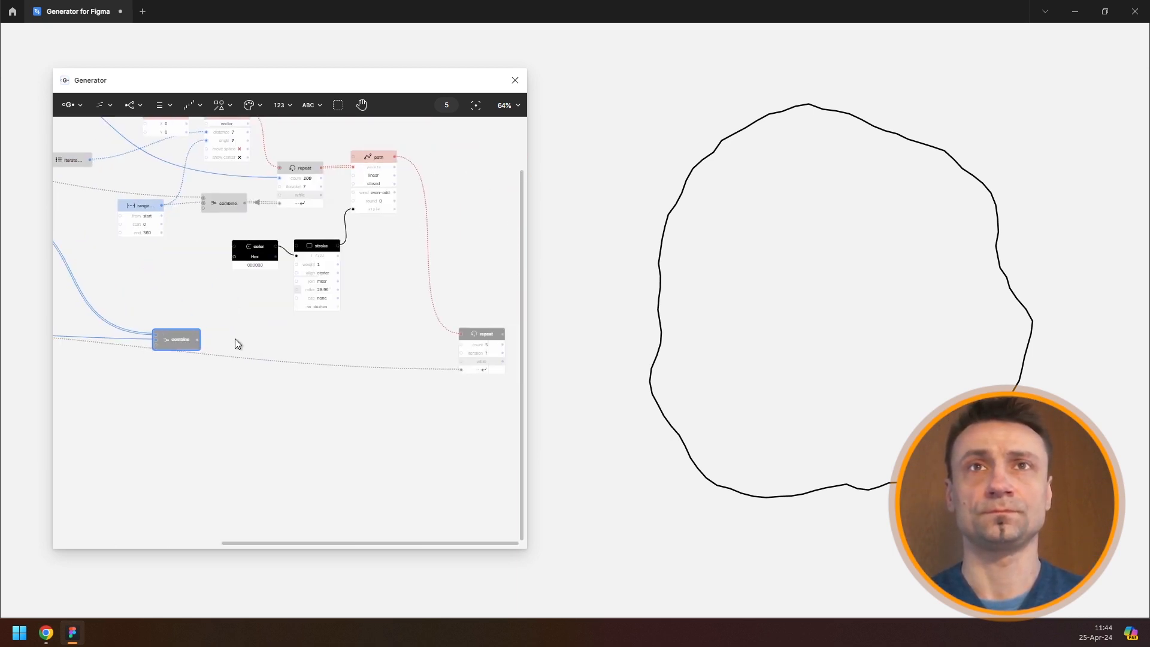
{"action": "left_click_drag", "start_coordinate": [197, 341], "coordinate": [468, 369]}
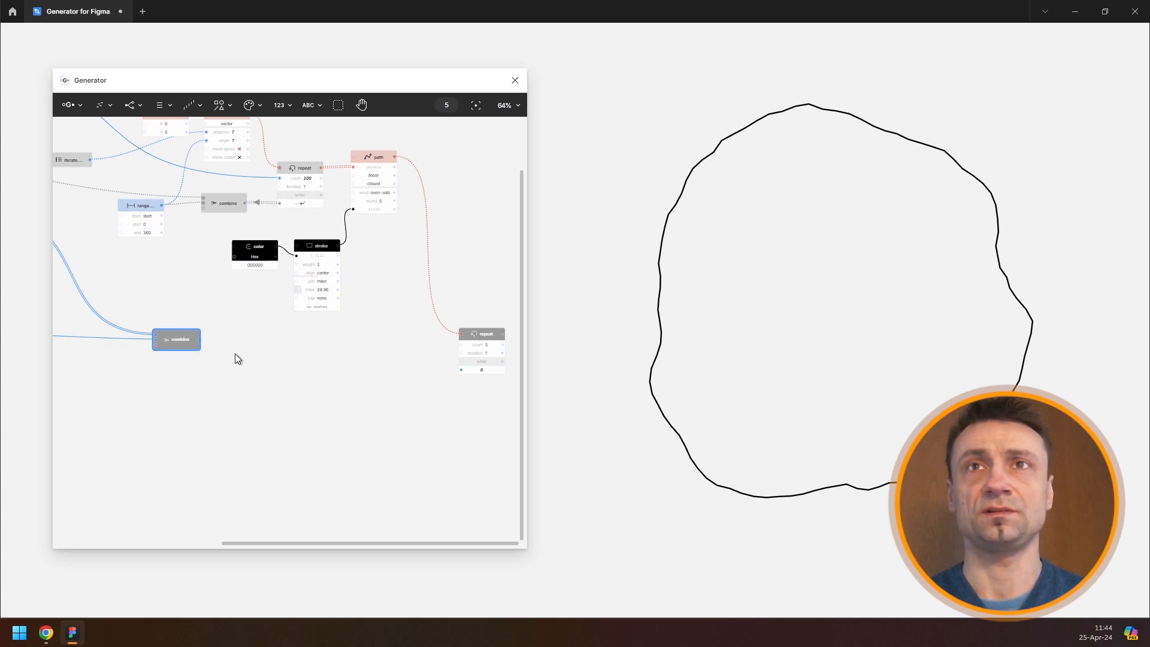
{"action": "left_click_drag", "start_coordinate": [181, 342], "coordinate": [212, 360]}
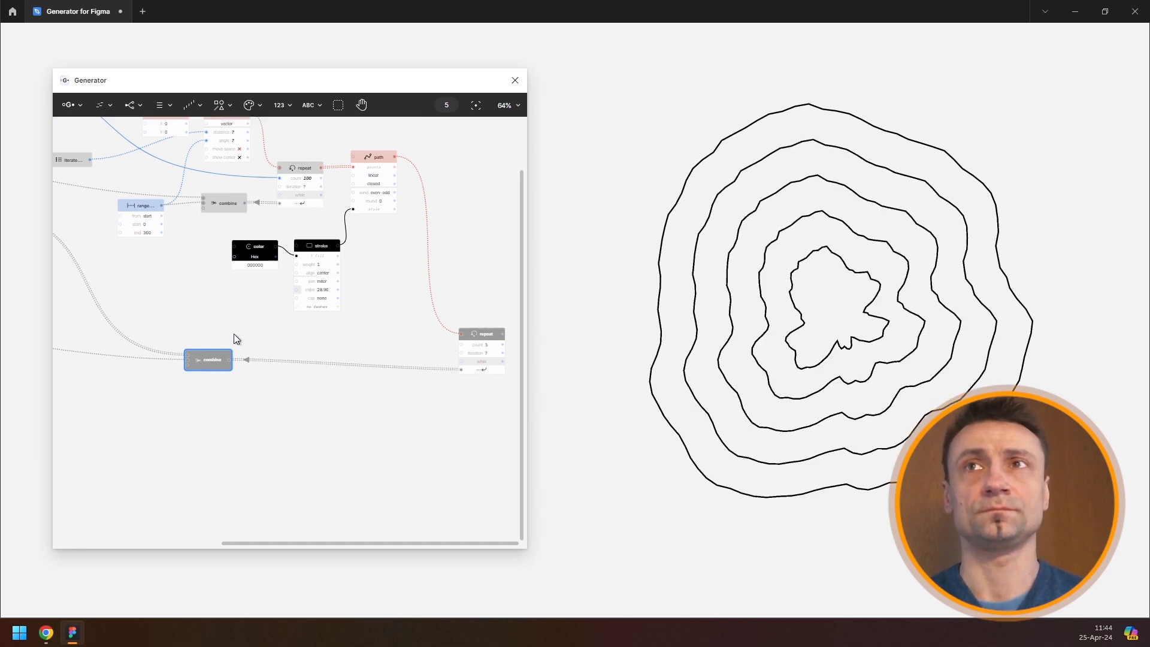
{"action": "left_click_drag", "start_coordinate": [275, 320], "coordinate": [461, 329]}
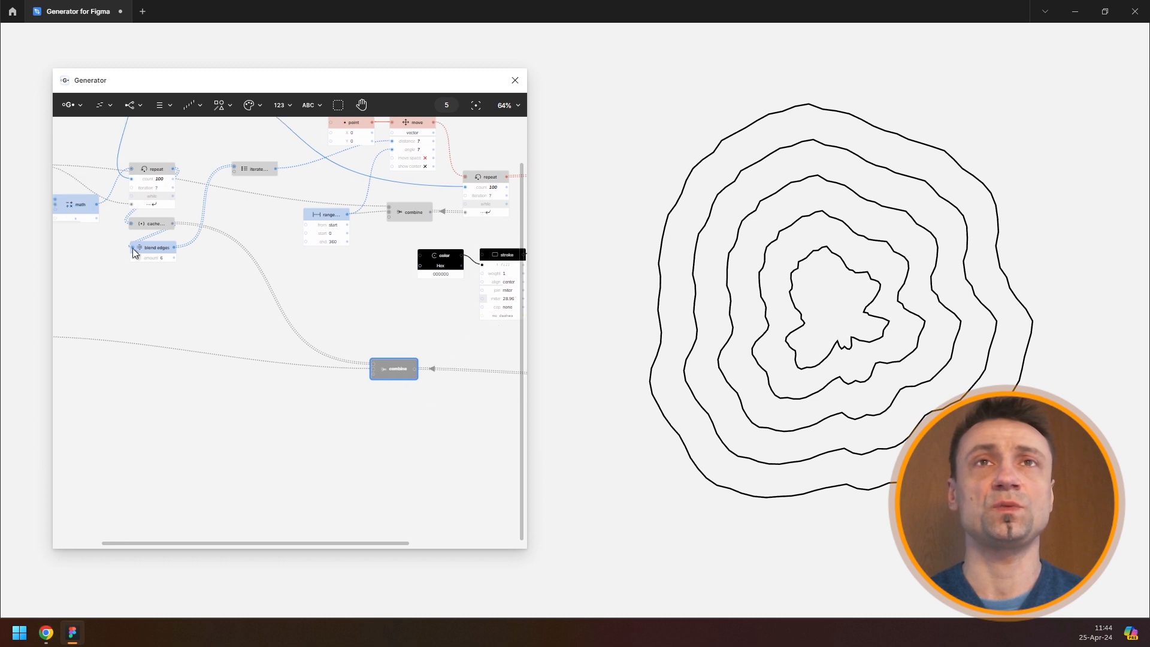
{"action": "left_click_drag", "start_coordinate": [103, 196], "coordinate": [235, 252]}
{"action": "scroll", "coordinate": [237, 251], "scroll_direction": "up", "scroll_amount": 5}
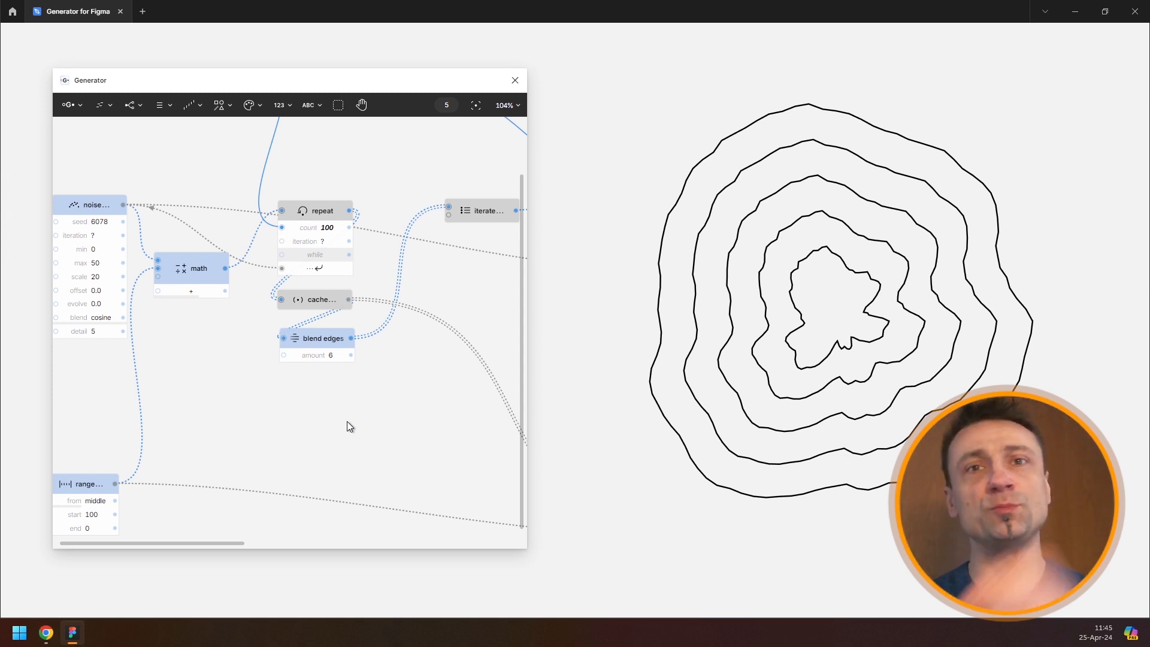
Step: Set the number node that drives the count of both inner repeat nodes to 50
{"action": "scroll", "coordinate": [347, 422], "scroll_direction": "down", "scroll_amount": 5}
{"action": "left_click_drag", "start_coordinate": [313, 334], "coordinate": [129, 326]}
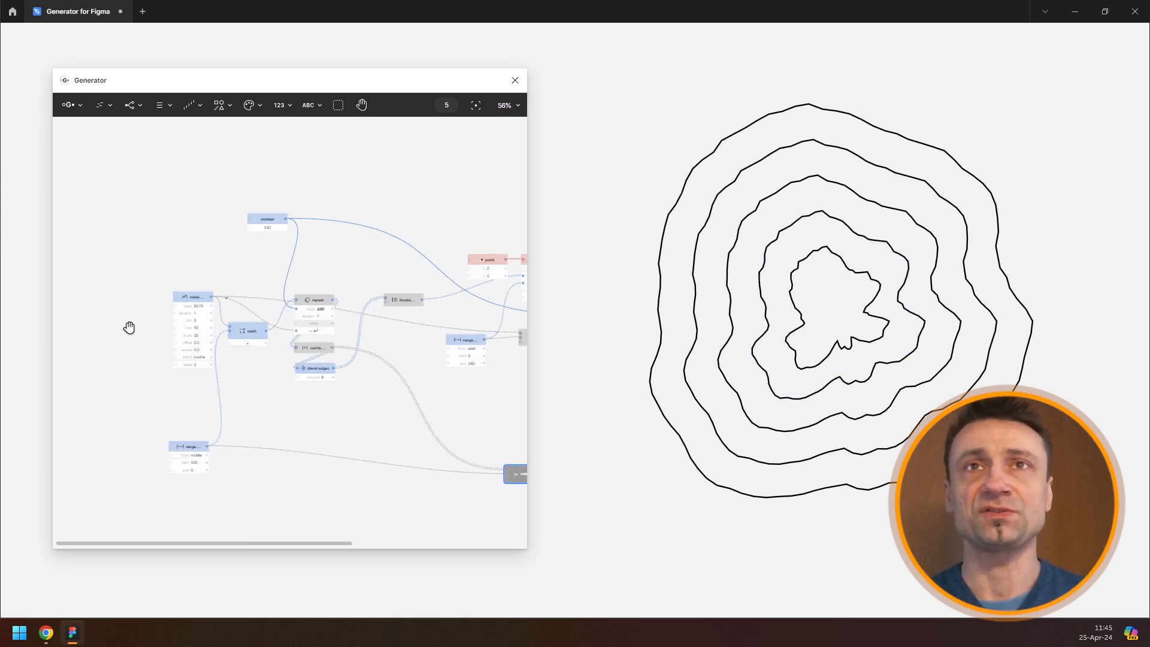
{"action": "left_click_drag", "start_coordinate": [340, 357], "coordinate": [161, 321]}
{"action": "scroll", "coordinate": [380, 419], "scroll_direction": "up", "scroll_amount": 1}
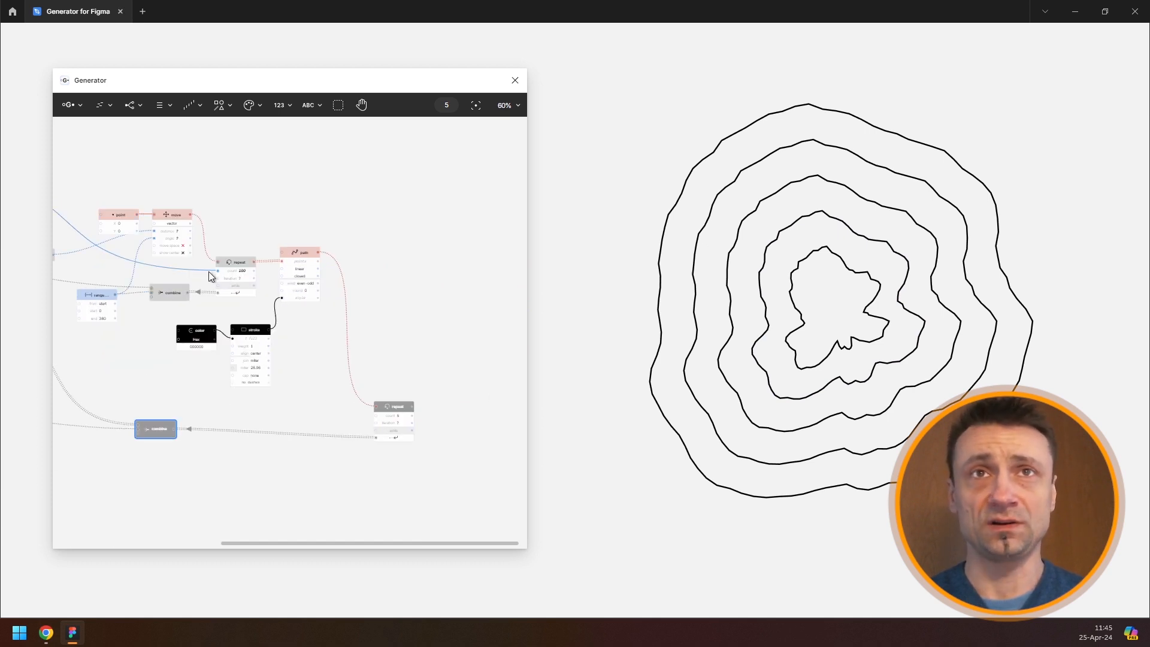
{"action": "scroll", "coordinate": [238, 347], "scroll_direction": "up", "scroll_amount": 5}
{"action": "left_click_drag", "start_coordinate": [238, 346], "coordinate": [388, 342]}
{"action": "left_click_drag", "start_coordinate": [338, 438], "coordinate": [386, 616]}
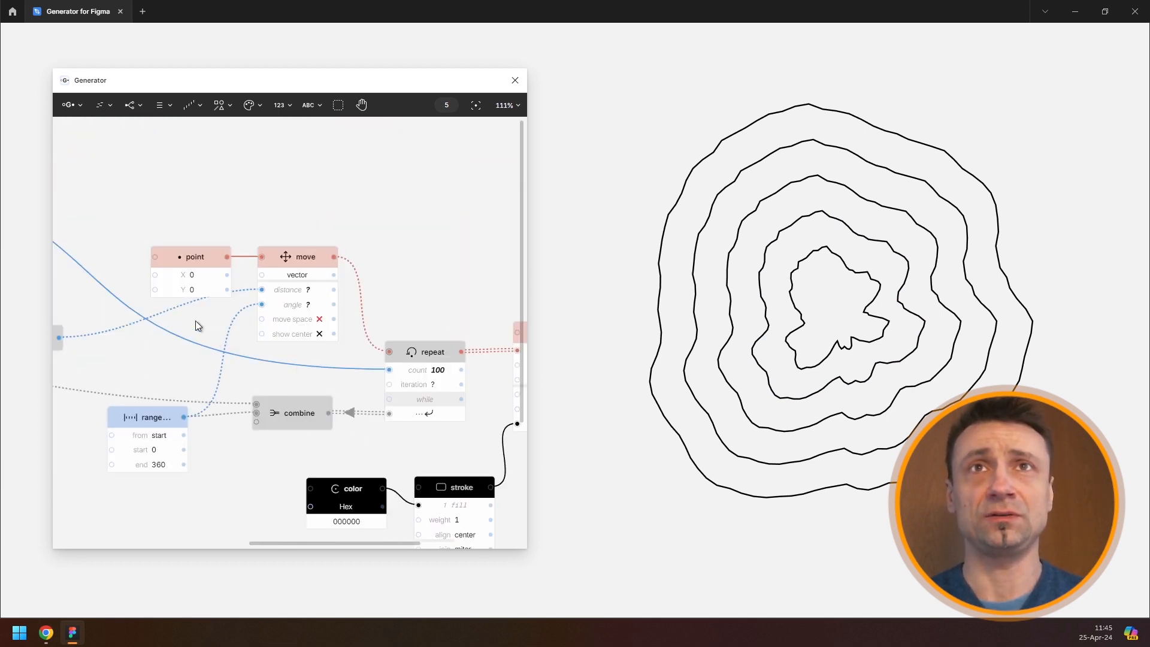
{"action": "left_click_drag", "start_coordinate": [319, 320], "coordinate": [589, 314]}
{"action": "left_click_drag", "start_coordinate": [259, 258], "coordinate": [471, 273]}
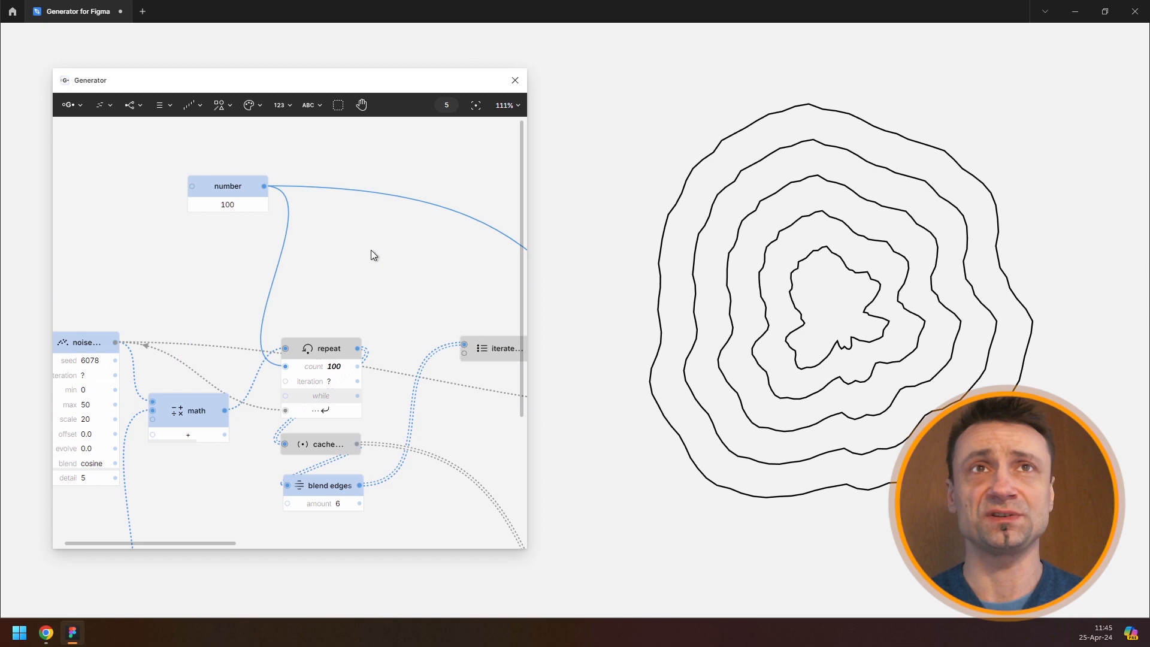
{"action": "left_click", "coordinate": [234, 205]}
{"action": "type", "text": "50"}
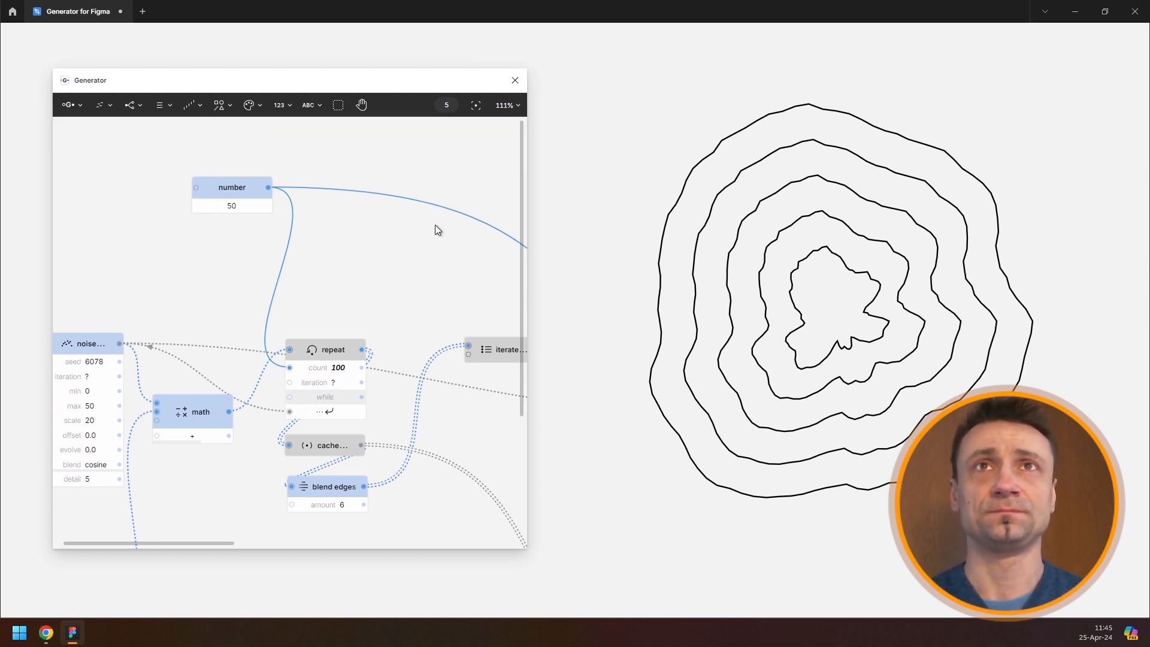
Step: Set the count of the repeat node that follows the path node to 50
{"action": "scroll", "coordinate": [473, 262], "scroll_direction": "right", "scroll_amount": 6}
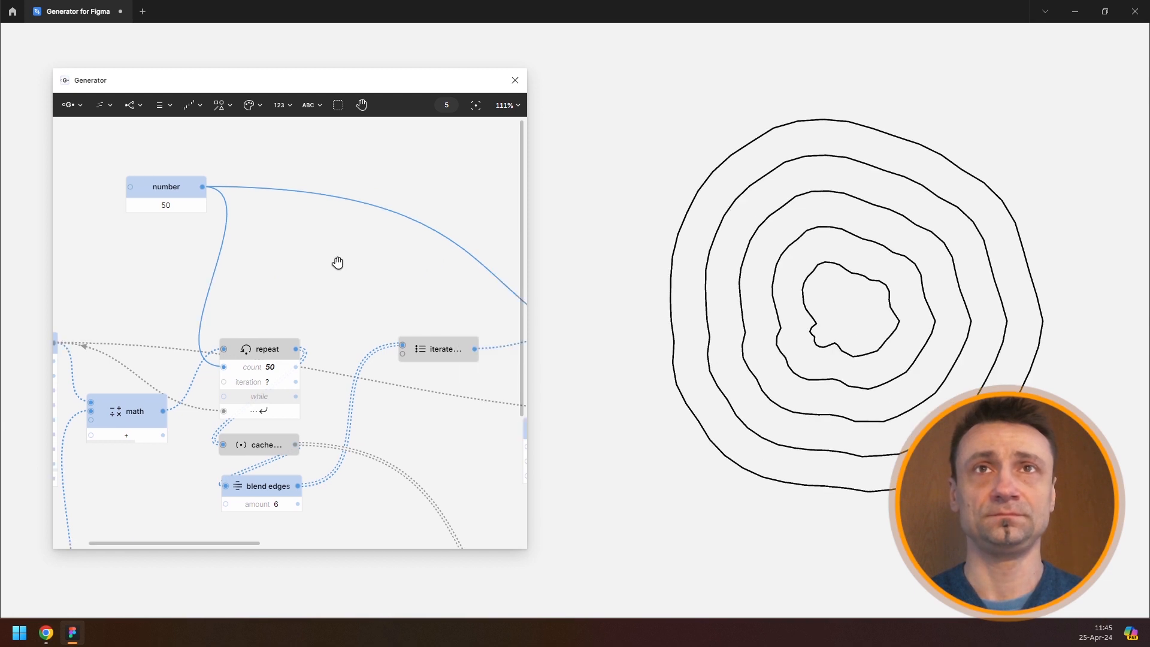
{"action": "scroll", "coordinate": [486, 333], "scroll_direction": "right", "scroll_amount": 15}
{"action": "scroll", "coordinate": [486, 333], "scroll_direction": "down", "scroll_amount": 3}
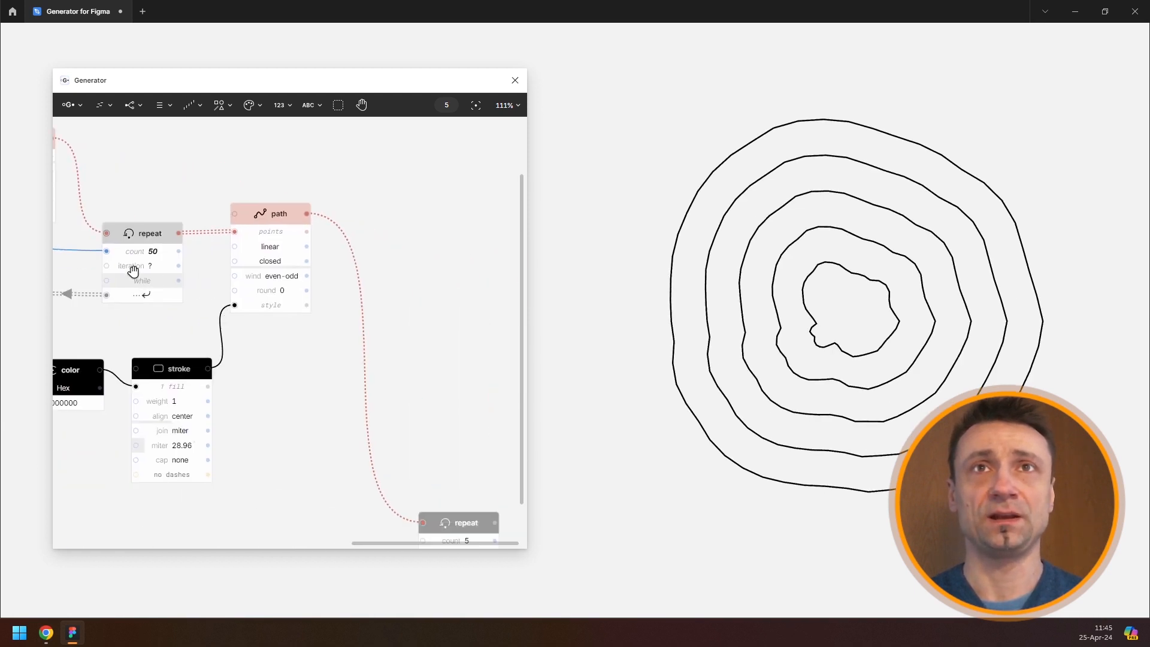
{"action": "scroll", "coordinate": [398, 430], "scroll_direction": "down", "scroll_amount": 3}
{"action": "left_click", "coordinate": [339, 382]}
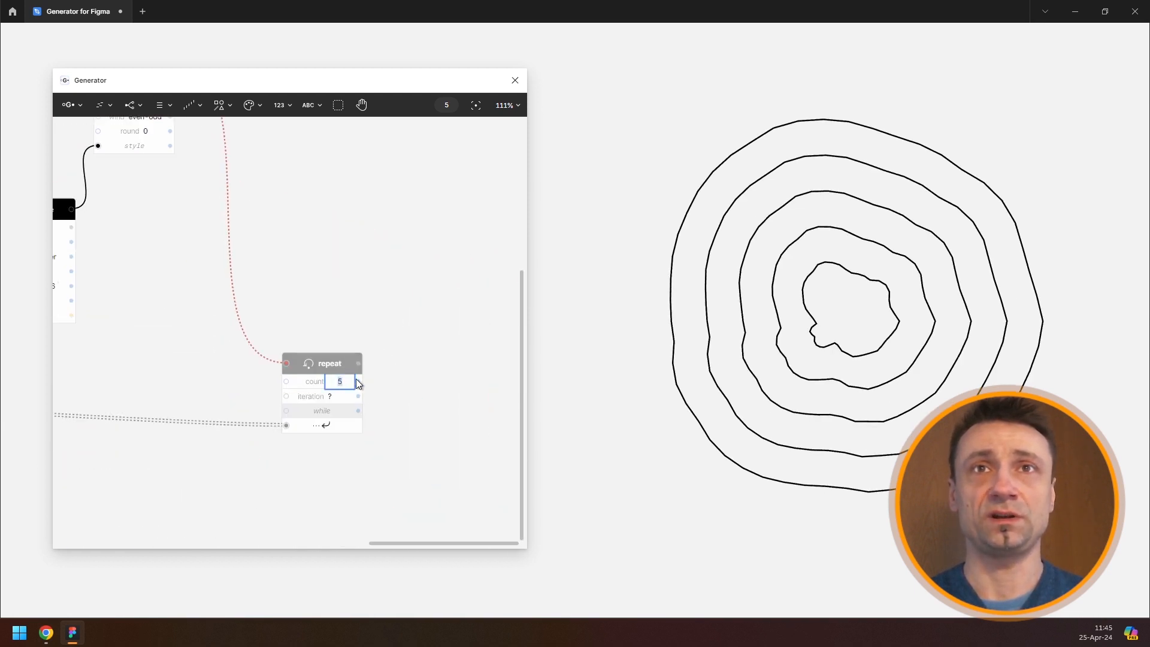
{"action": "key", "text": "Return"}
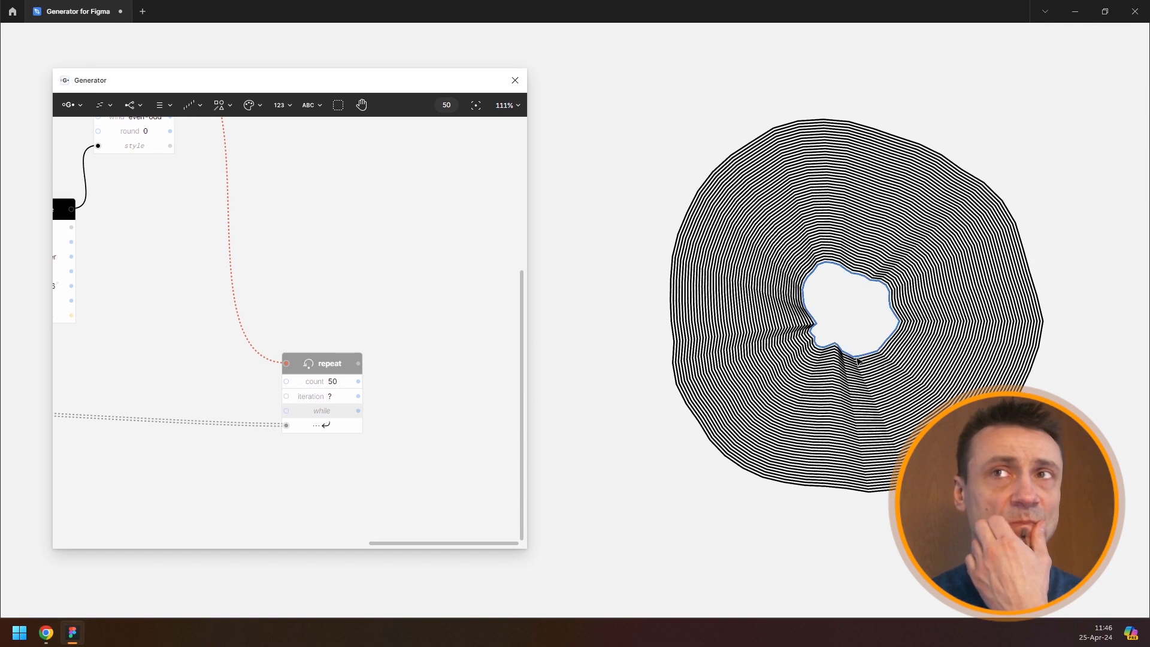
Step: Set the count of the path repeat node to 20
{"action": "left_click", "coordinate": [330, 381]}
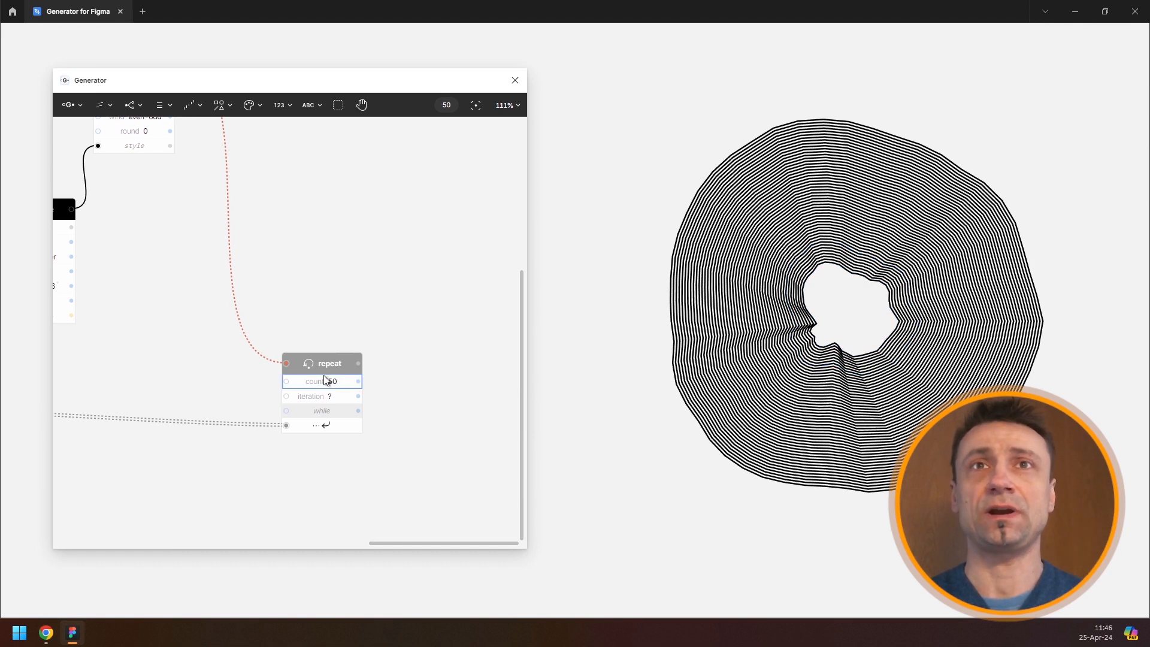
{"action": "type", "text": "20"}
{"action": "key", "text": "Return"}
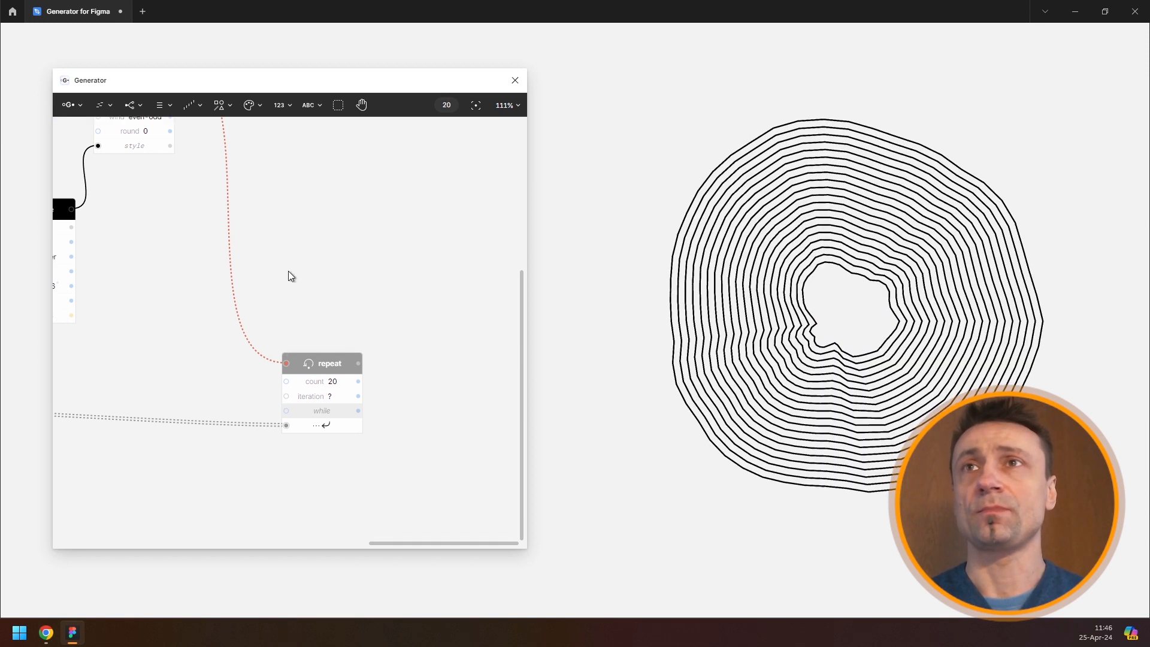
Step: Add a Range node with start 50 and end 0, and place it below the 100-to-0 range
{"action": "scroll", "coordinate": [328, 265], "scroll_direction": "left", "scroll_amount": 10}
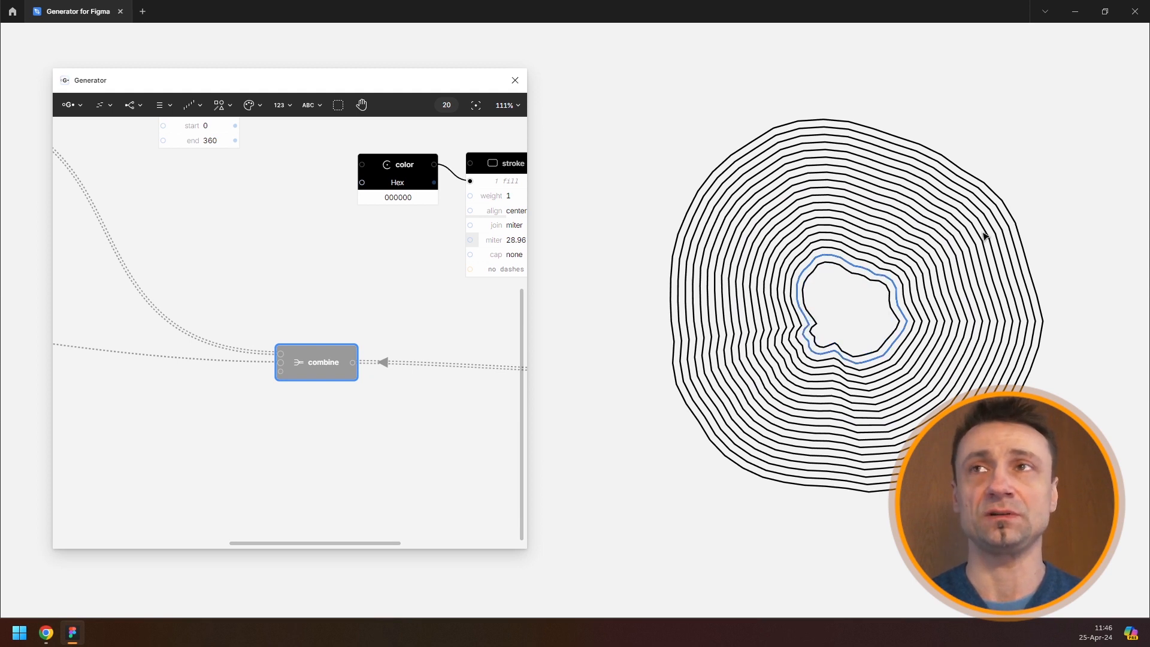
{"action": "scroll", "coordinate": [385, 293], "scroll_direction": "down", "scroll_amount": 3}
{"action": "left_click_drag", "start_coordinate": [192, 265], "coordinate": [395, 272]}
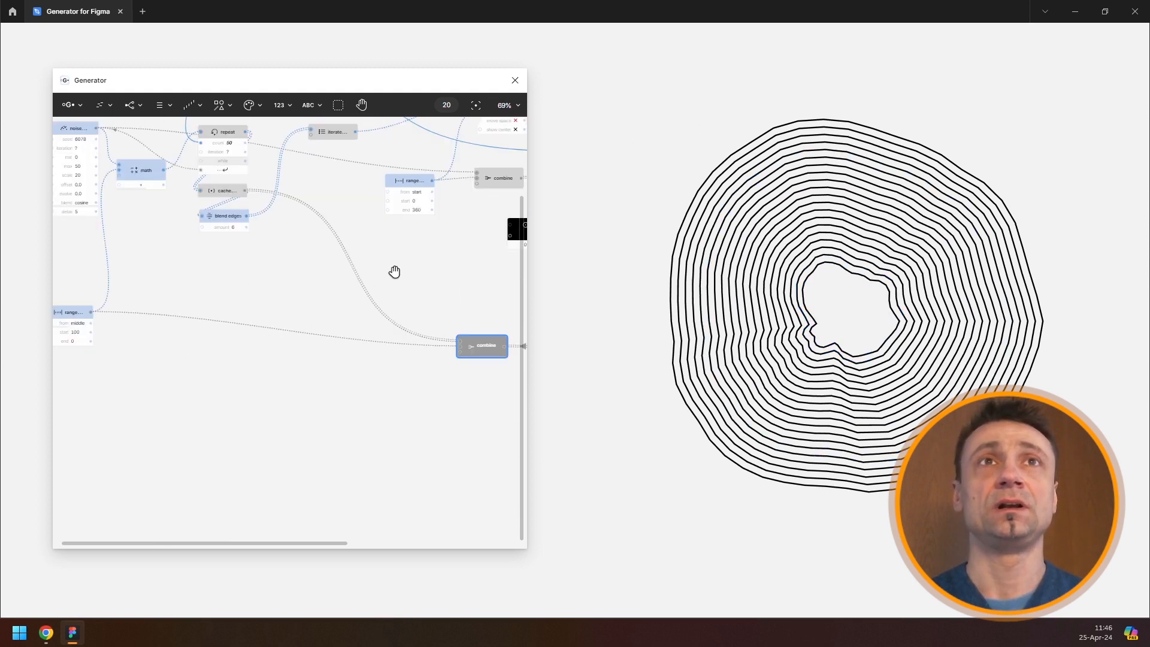
{"action": "left_click_drag", "start_coordinate": [213, 211], "coordinate": [385, 262]}
{"action": "scroll", "coordinate": [309, 246], "scroll_direction": "up", "scroll_amount": 5}
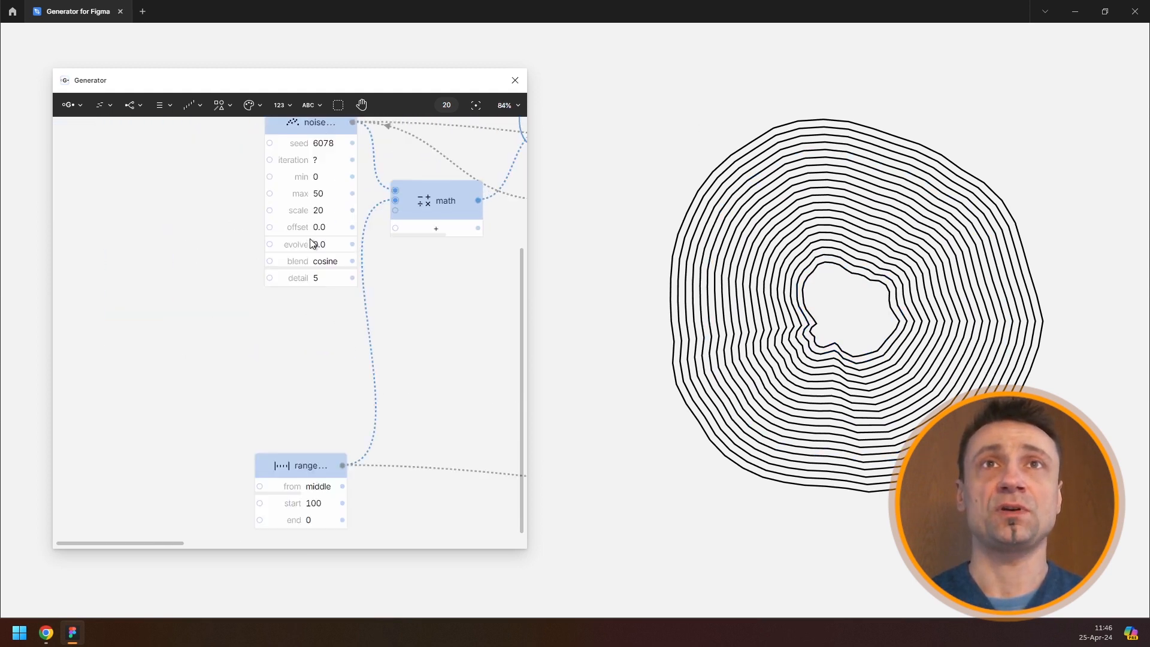
{"action": "left_click", "coordinate": [187, 111]}
{"action": "left_click", "coordinate": [188, 171]}
{"action": "left_click", "coordinate": [190, 465]}
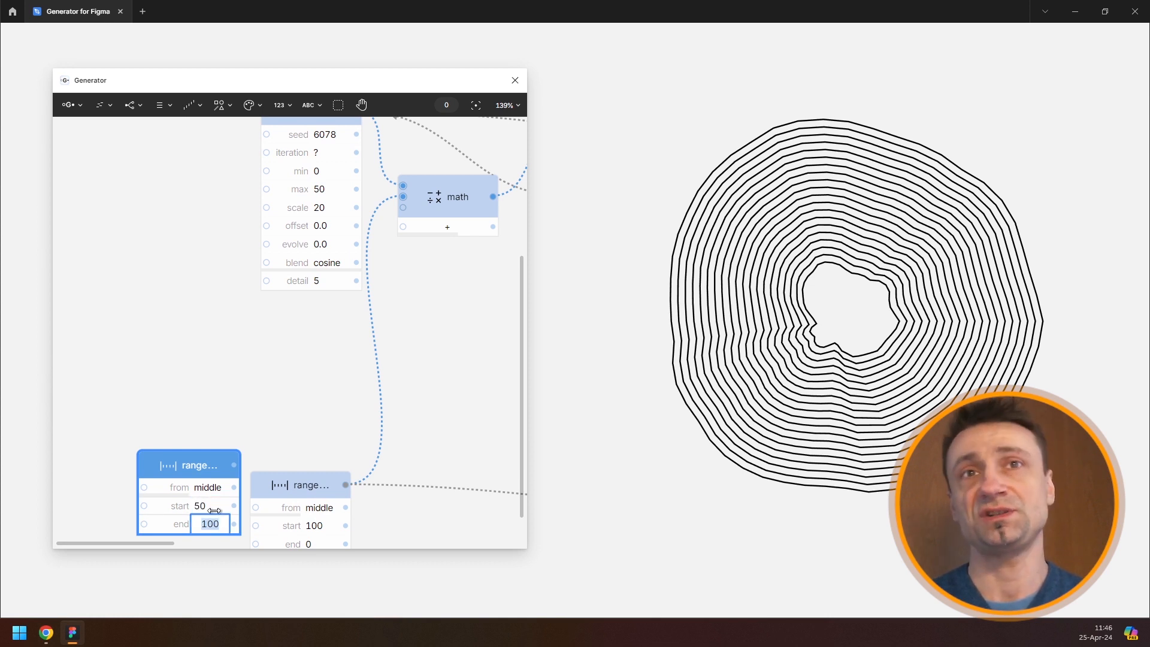
{"action": "type", "text": "0"}
{"action": "key", "text": "Return"}
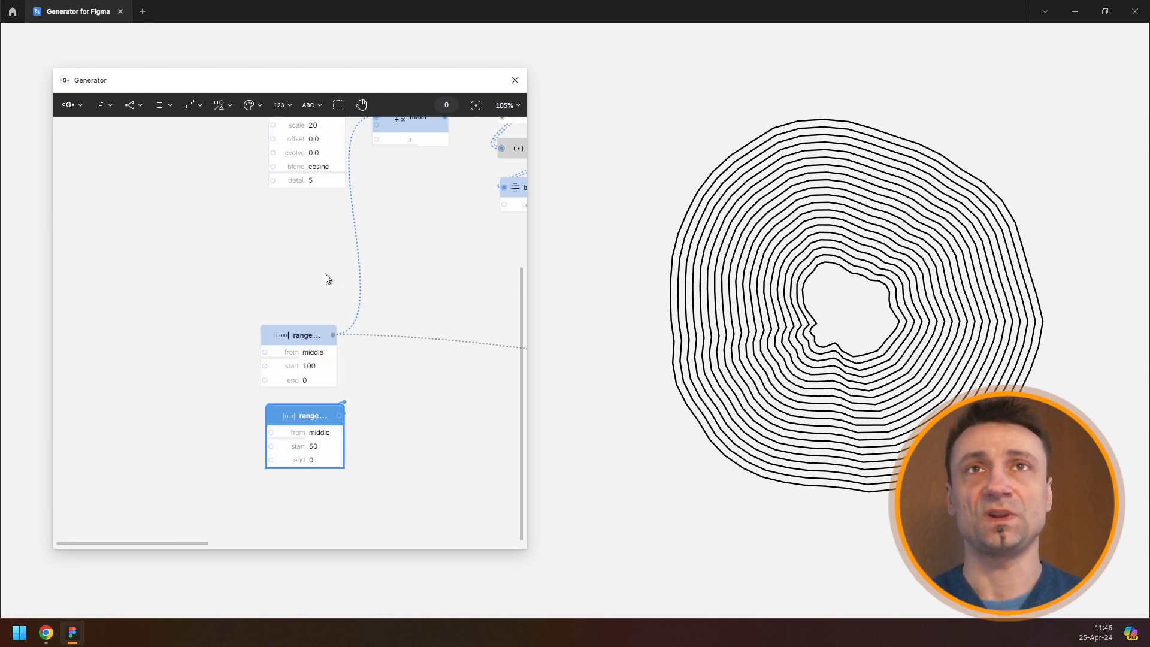
Step: Connect the 50-to-0 range to the noise node's max and to the combine node feeding the path repeat loop
{"action": "left_click_drag", "start_coordinate": [325, 279], "coordinate": [306, 165]}
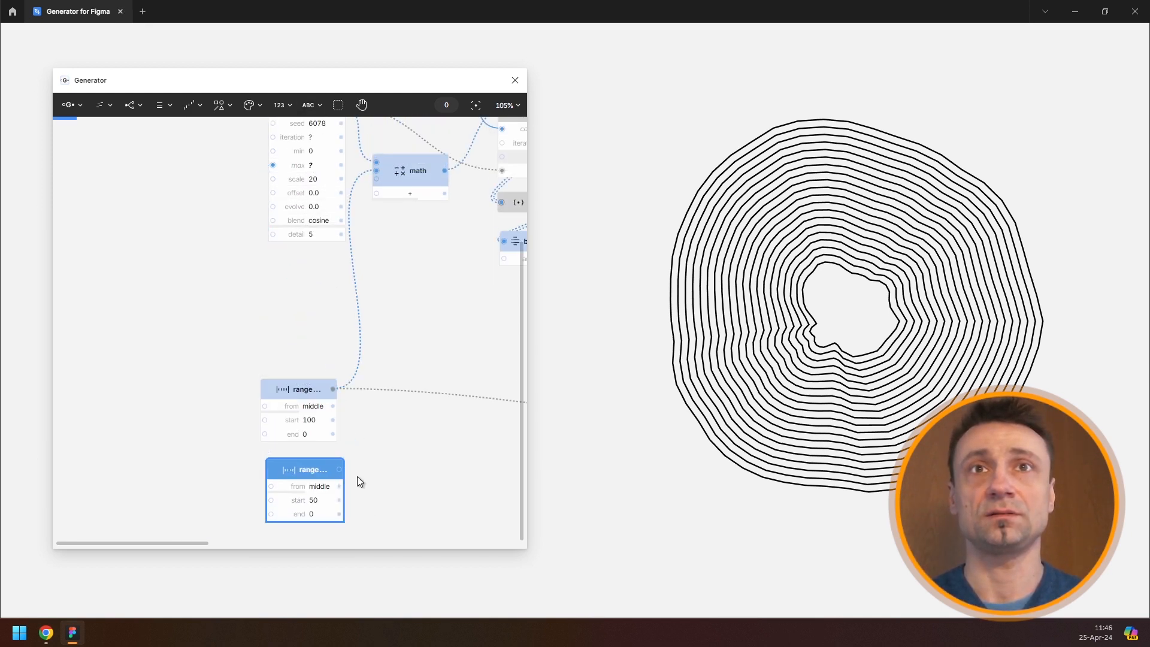
{"action": "left_click_drag", "start_coordinate": [339, 469], "coordinate": [478, 444]}
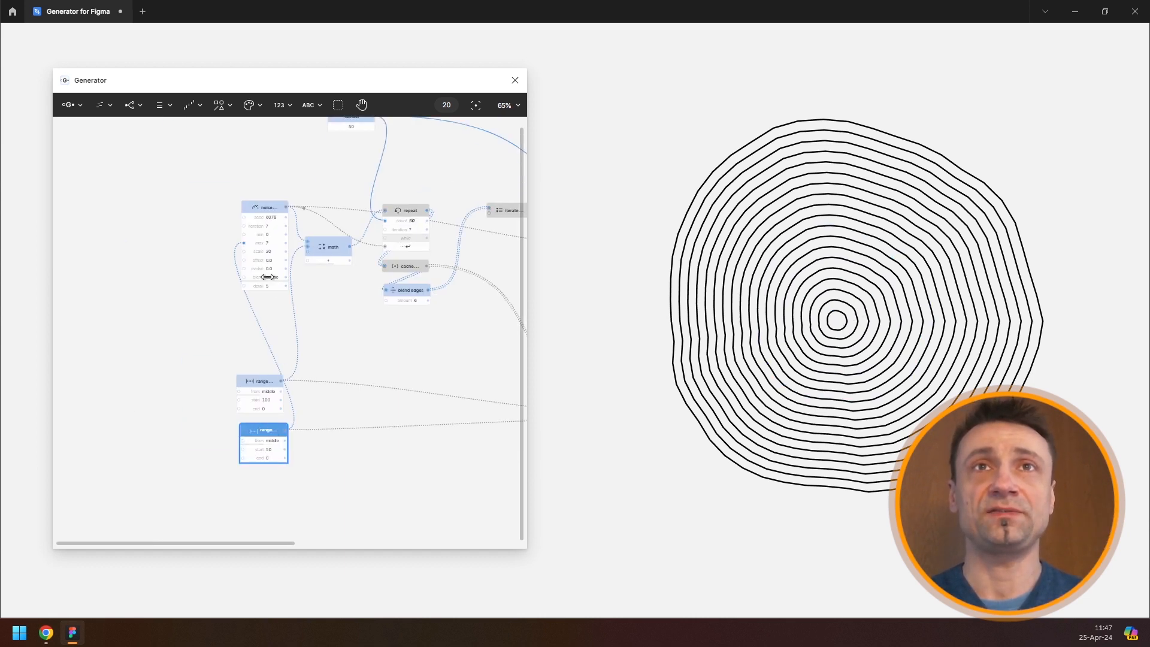
Step: Add another Range node just above the 100-to-0 range, with start 0 and end 1
{"action": "scroll", "coordinate": [269, 260], "scroll_direction": "up", "scroll_amount": 5}
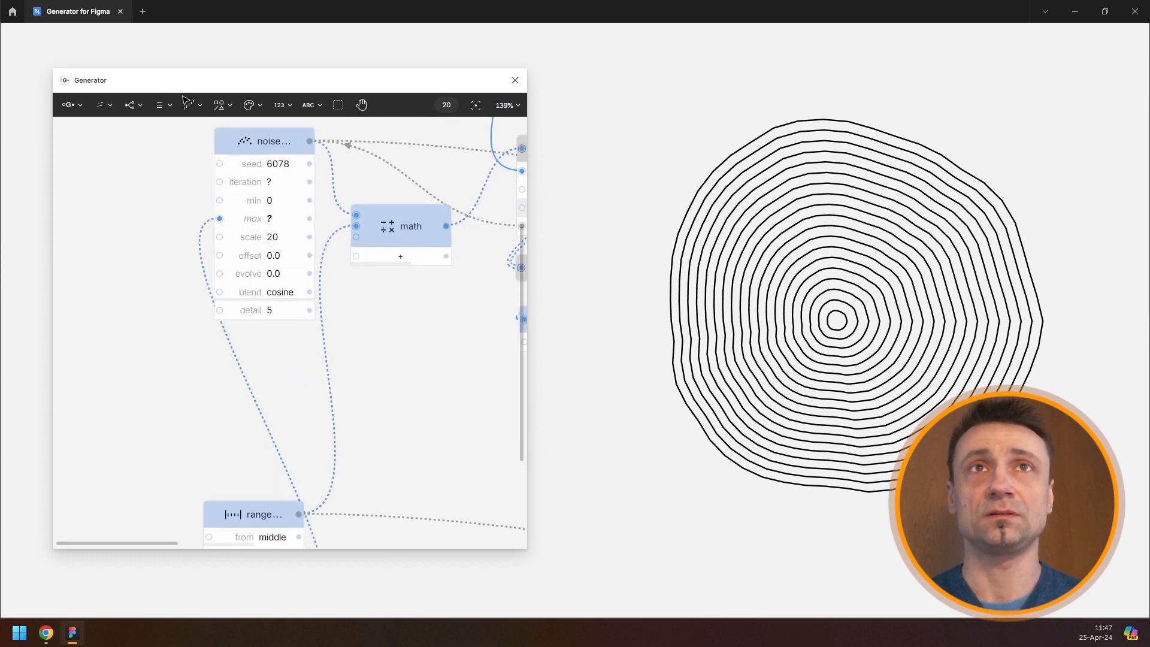
{"action": "left_click", "coordinate": [190, 106]}
{"action": "left_click", "coordinate": [187, 175]}
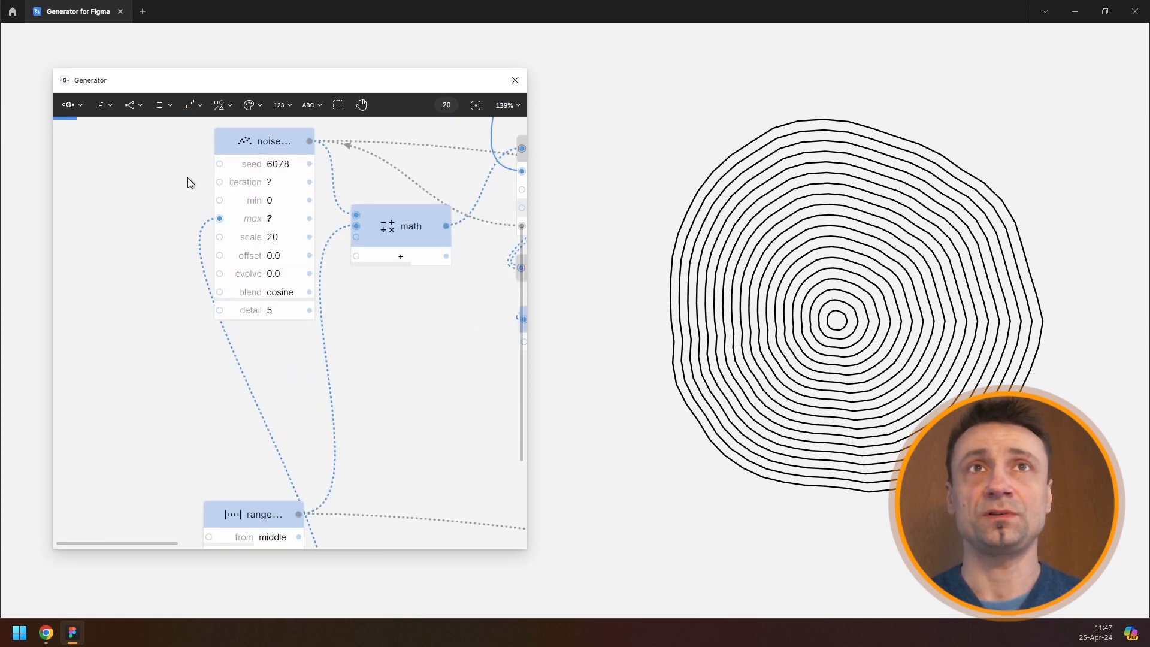
{"action": "left_click", "coordinate": [181, 335]}
{"action": "left_click_drag", "start_coordinate": [183, 382], "coordinate": [182, 385]}
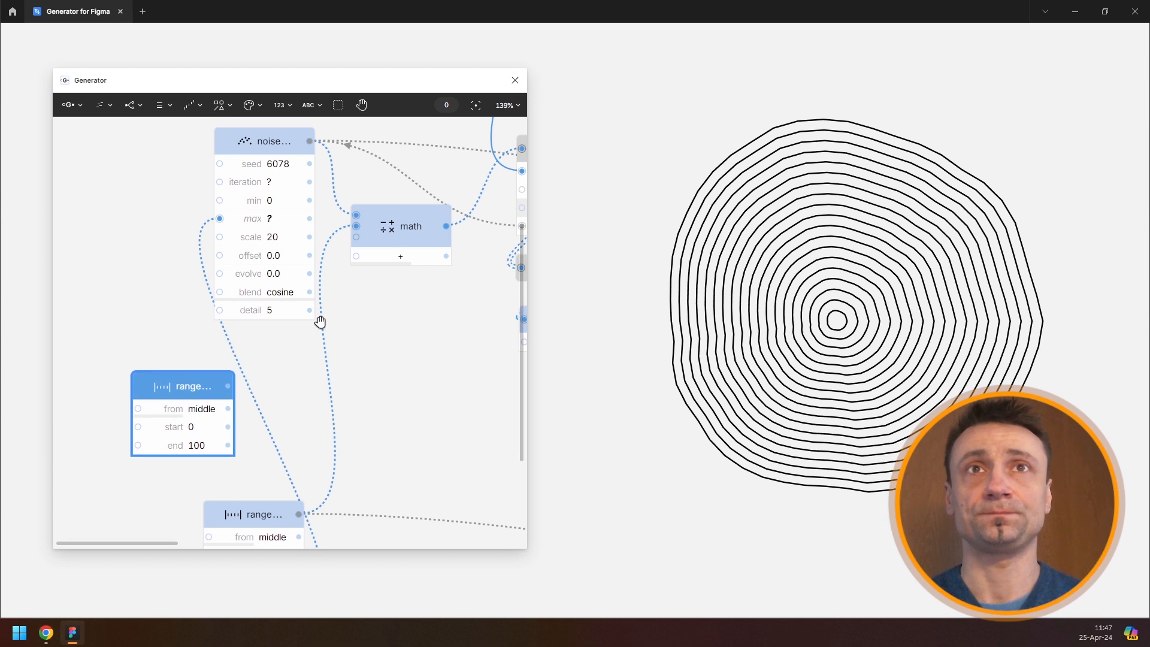
{"action": "left_click_drag", "start_coordinate": [318, 322], "coordinate": [315, 138]}
{"action": "left_click_drag", "start_coordinate": [197, 201], "coordinate": [242, 221]}
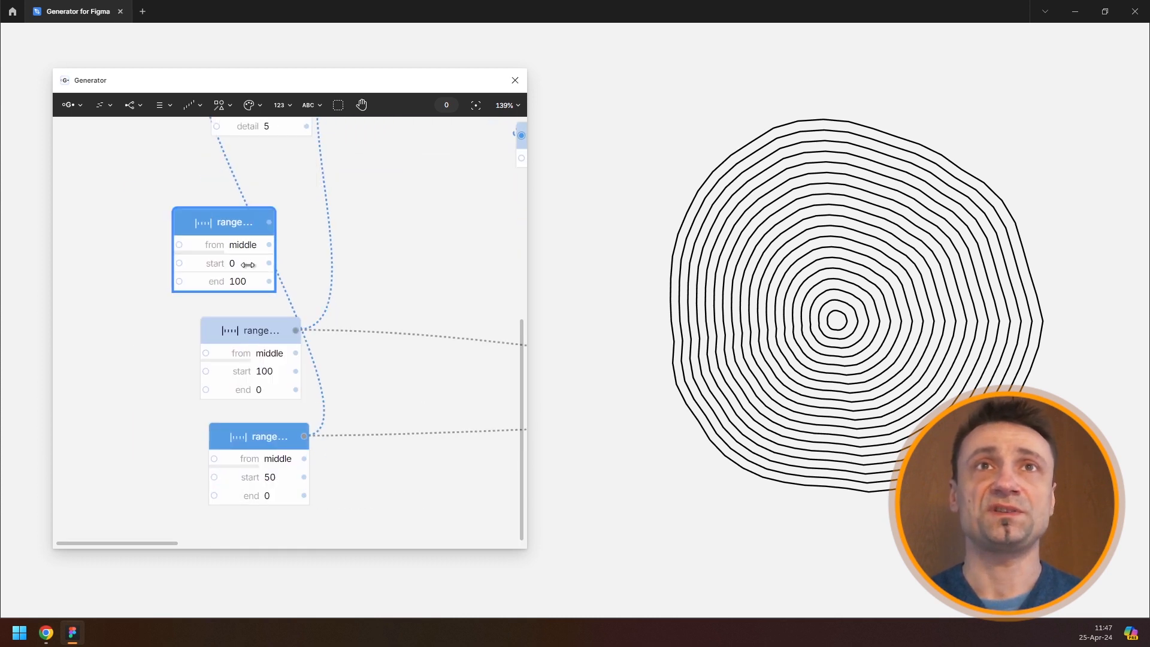
{"action": "left_click", "coordinate": [250, 282]}
{"action": "type", "text": "1"}
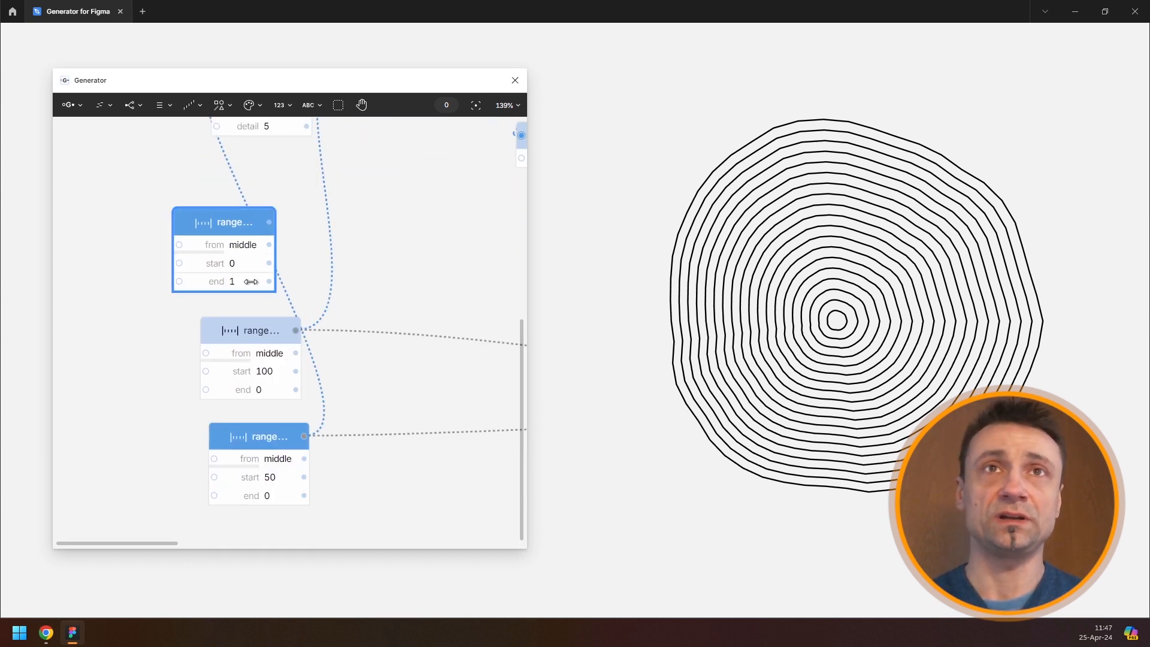
{"action": "key", "text": "Return"}
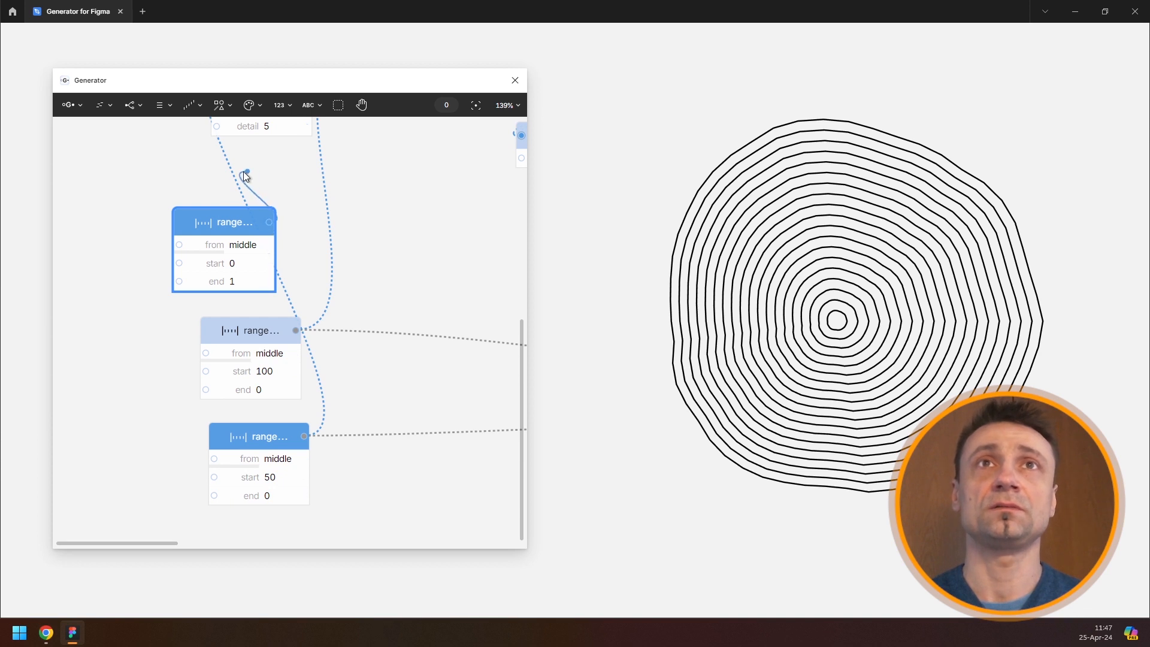
Step: Connect the 0-to-1 range to the noise node's evolve and to the combine node feeding the path repeat loop
{"action": "scroll", "coordinate": [243, 175], "scroll_direction": "up", "scroll_amount": 3}
{"action": "left_click_drag", "start_coordinate": [243, 175], "coordinate": [243, 179]}
{"action": "left_click_drag", "start_coordinate": [232, 122], "coordinate": [244, 238]}
{"action": "scroll", "coordinate": [243, 202], "scroll_direction": "up", "scroll_amount": 1}
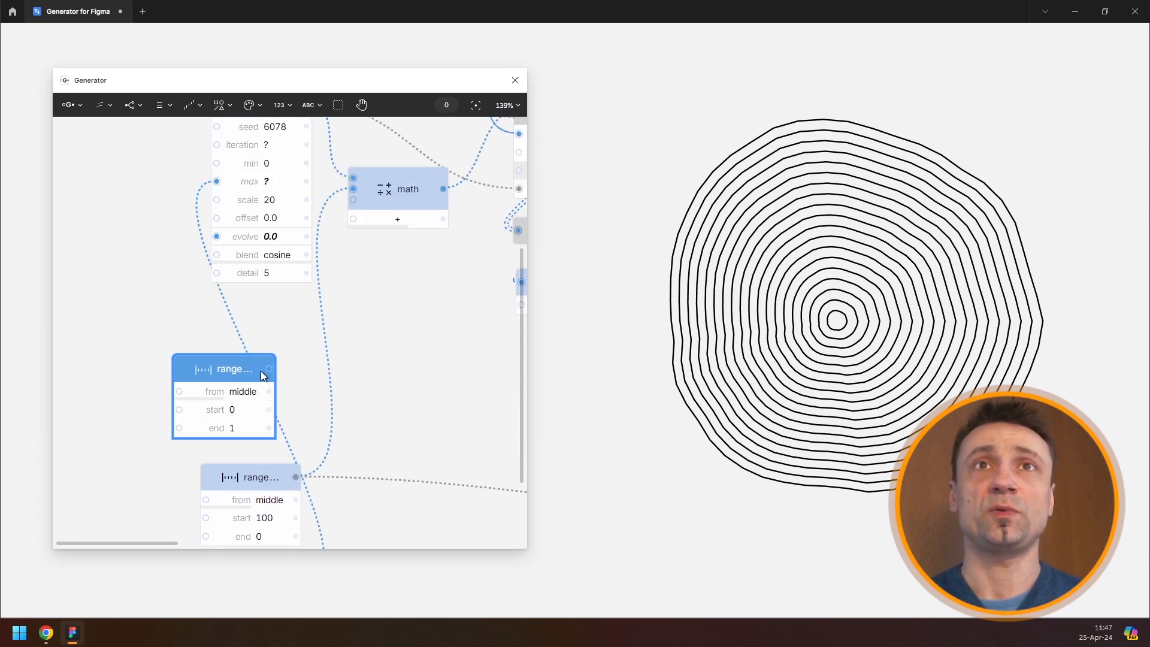
{"action": "left_click_drag", "start_coordinate": [498, 487], "coordinate": [447, 477]}
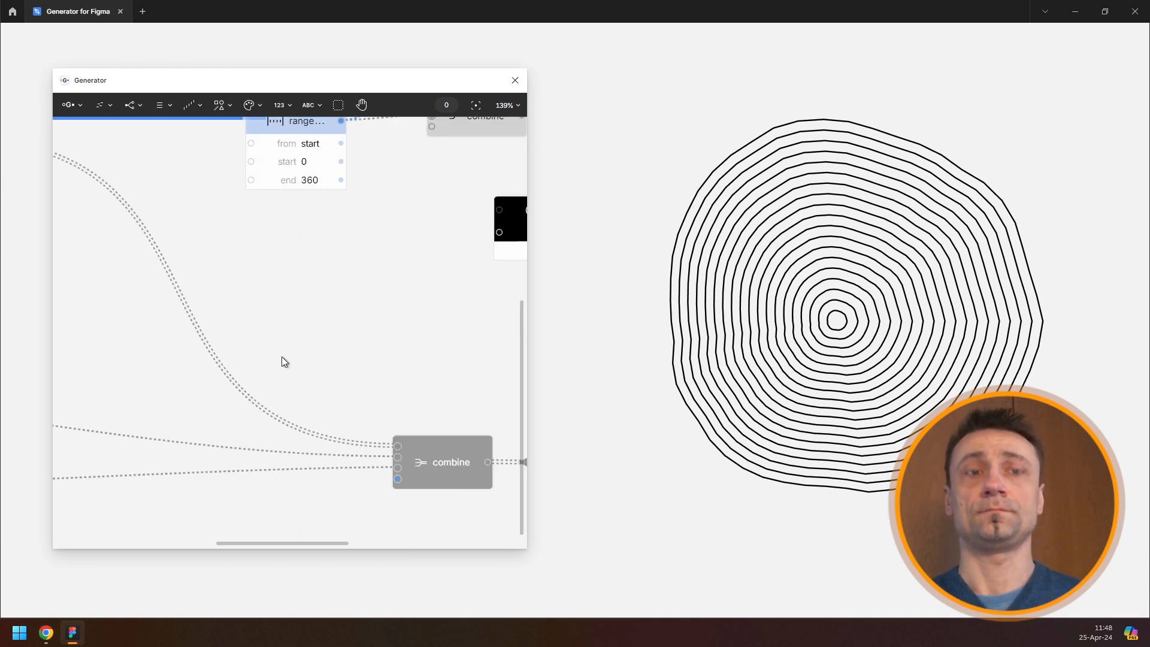
Step: Set the end of the range driving evolve to 3 after trying 2, and set the blend edges amount to 5
{"action": "key", "text": "shift+1"}
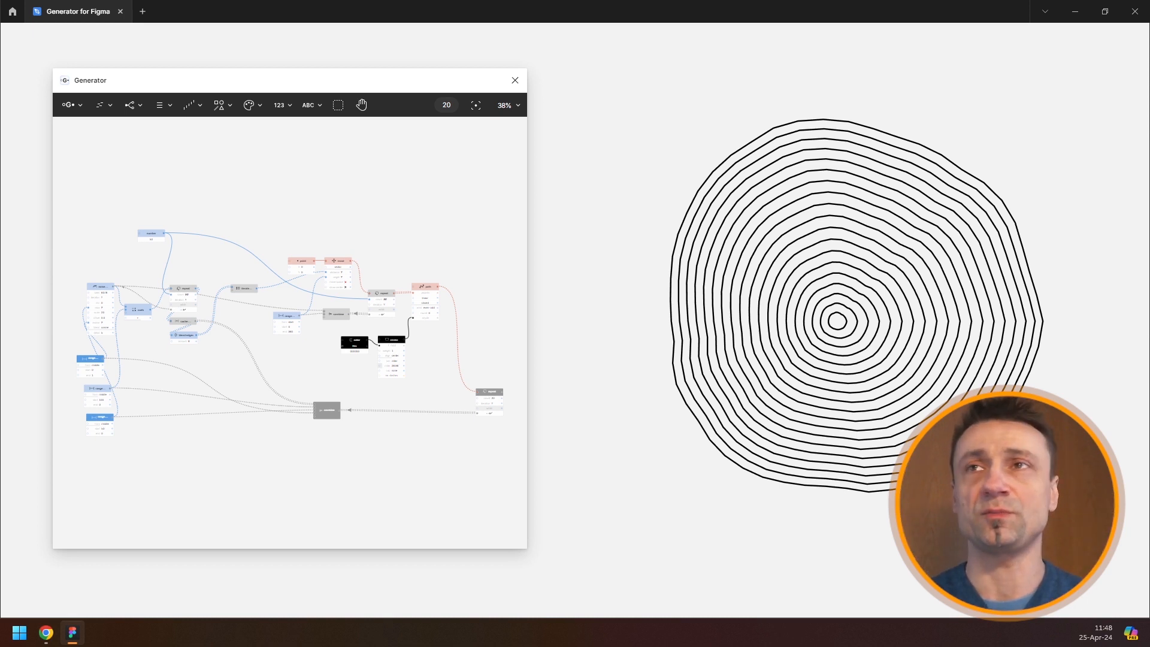
{"action": "scroll", "coordinate": [100, 401], "scroll_direction": "up", "scroll_amount": 6}
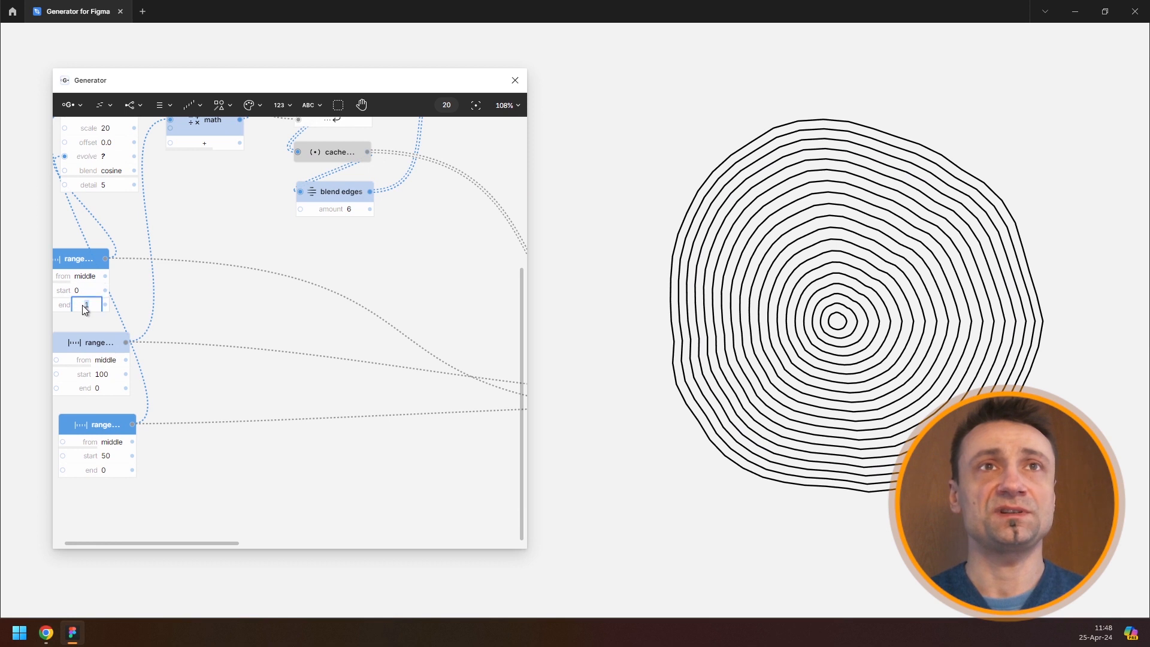
{"action": "type", "text": "2"}
{"action": "key", "text": "Return"}
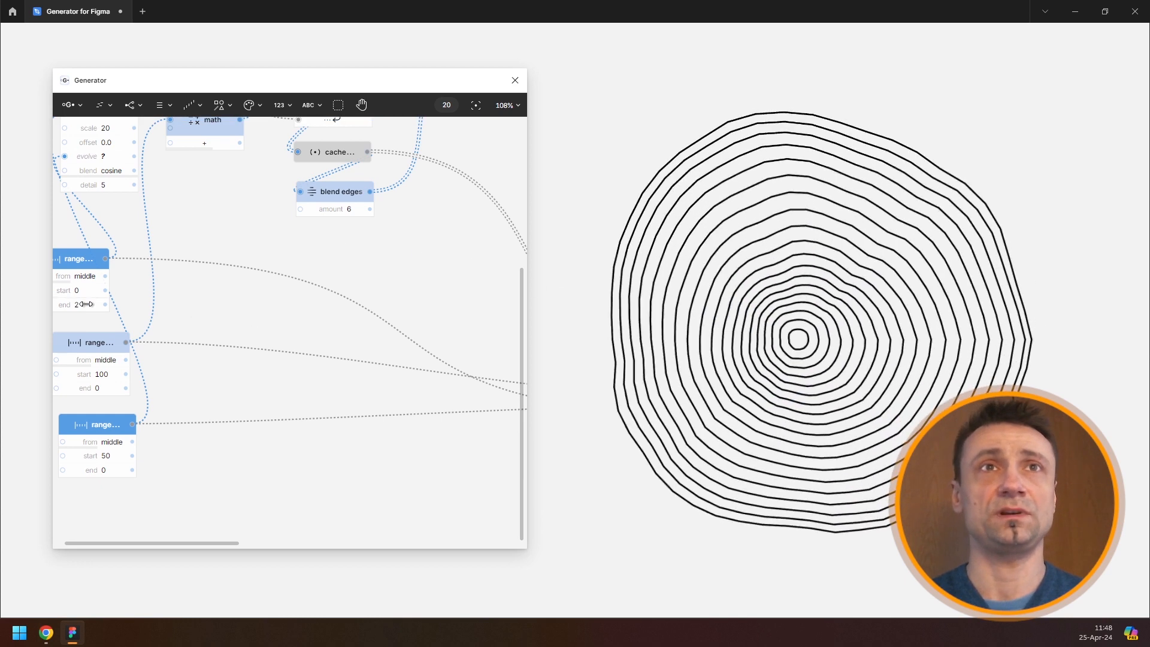
{"action": "key", "text": "Return"}
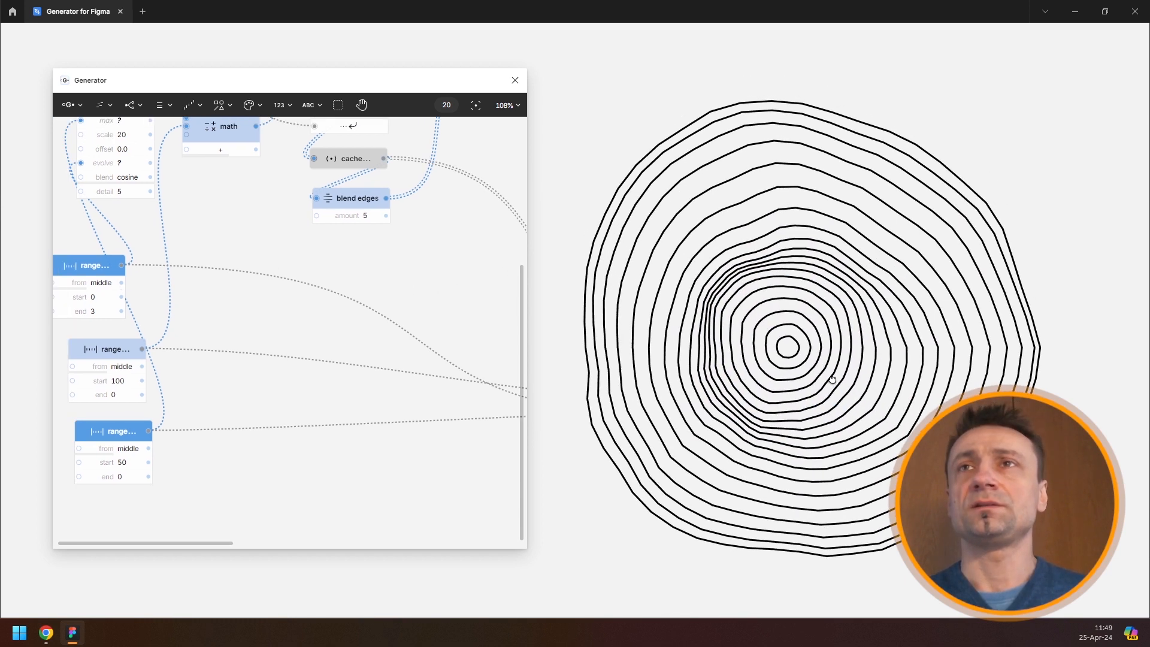
{"action": "scroll", "coordinate": [253, 233], "scroll_direction": "down", "scroll_amount": 5}
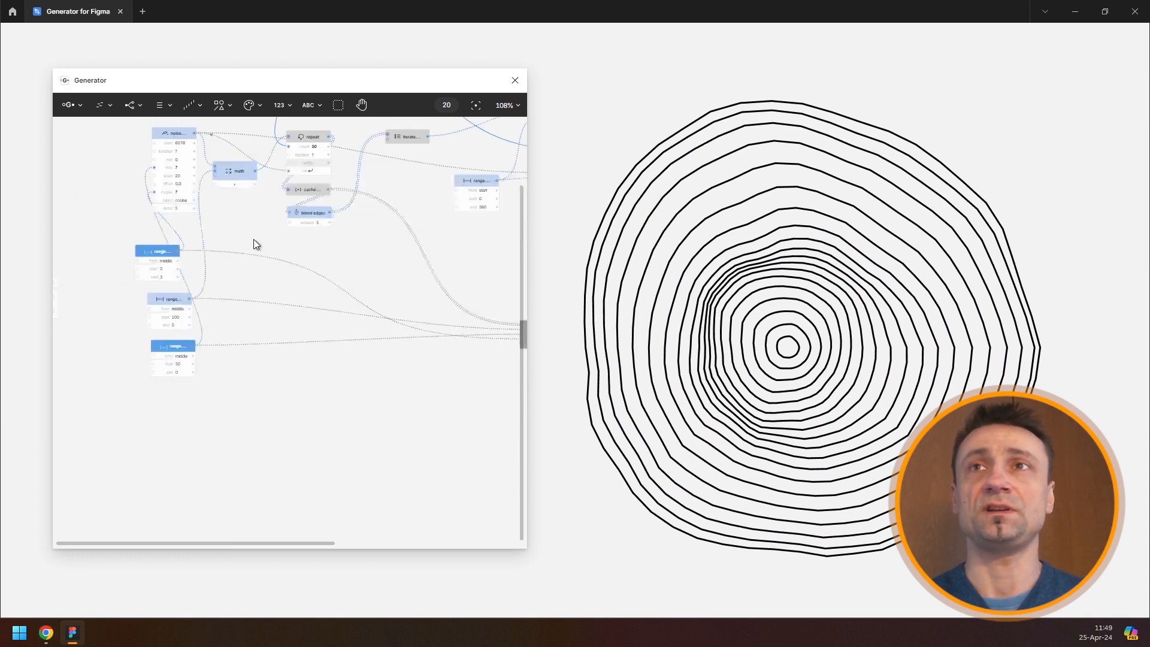
{"action": "left_click_drag", "start_coordinate": [201, 245], "coordinate": [136, 236]}
{"action": "left_click_drag", "start_coordinate": [308, 222], "coordinate": [291, 260]}
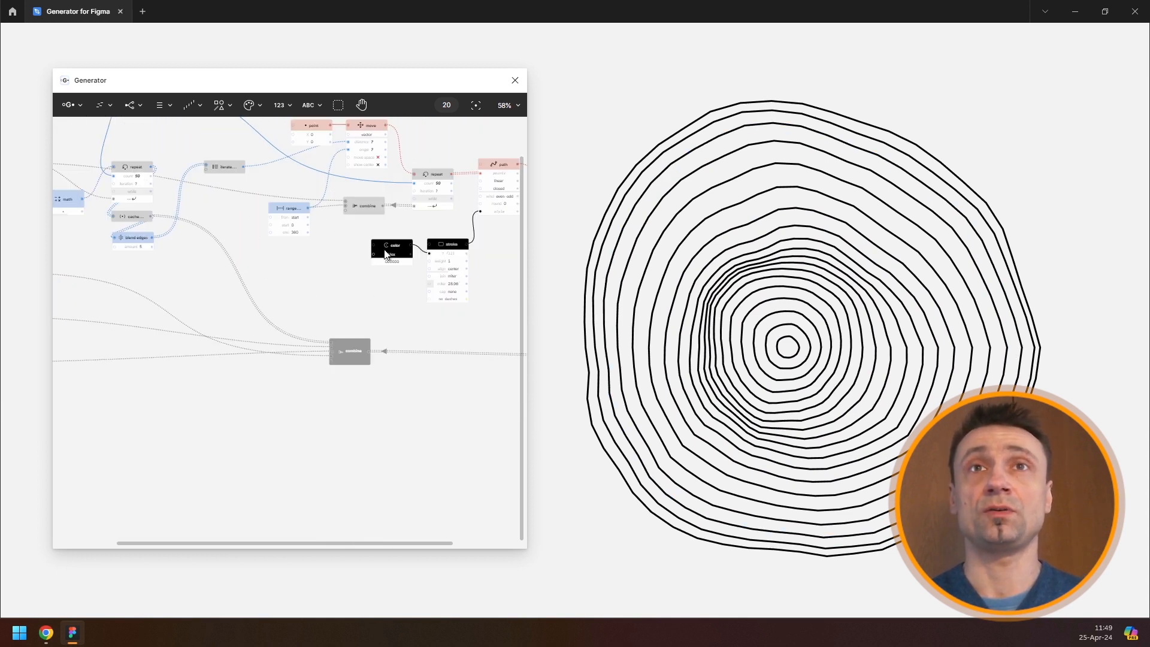
{"action": "left_click", "coordinate": [189, 108]}
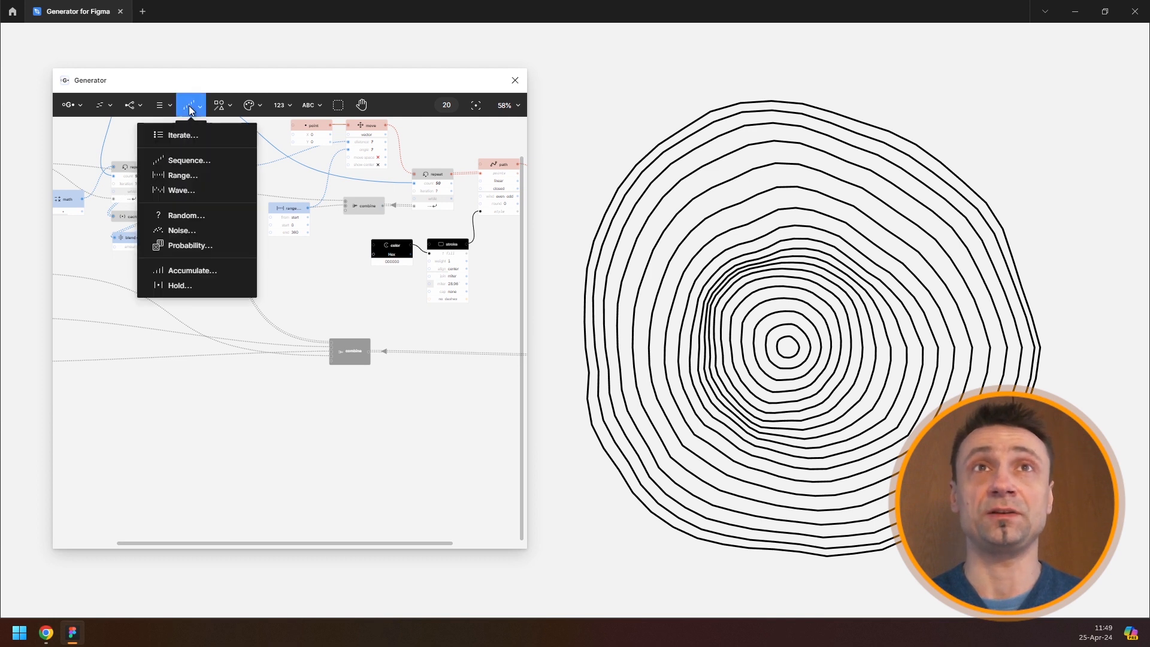
{"action": "left_click", "coordinate": [190, 158]}
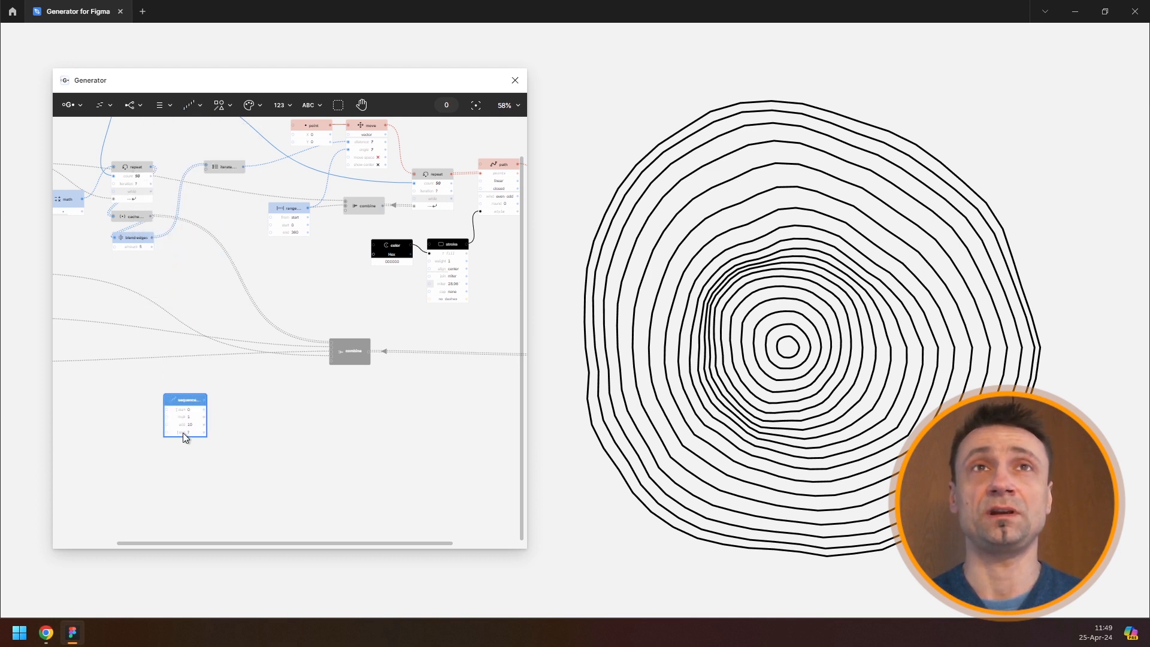
{"action": "left_click", "coordinate": [182, 463]}
{"action": "key", "text": "Delete"}
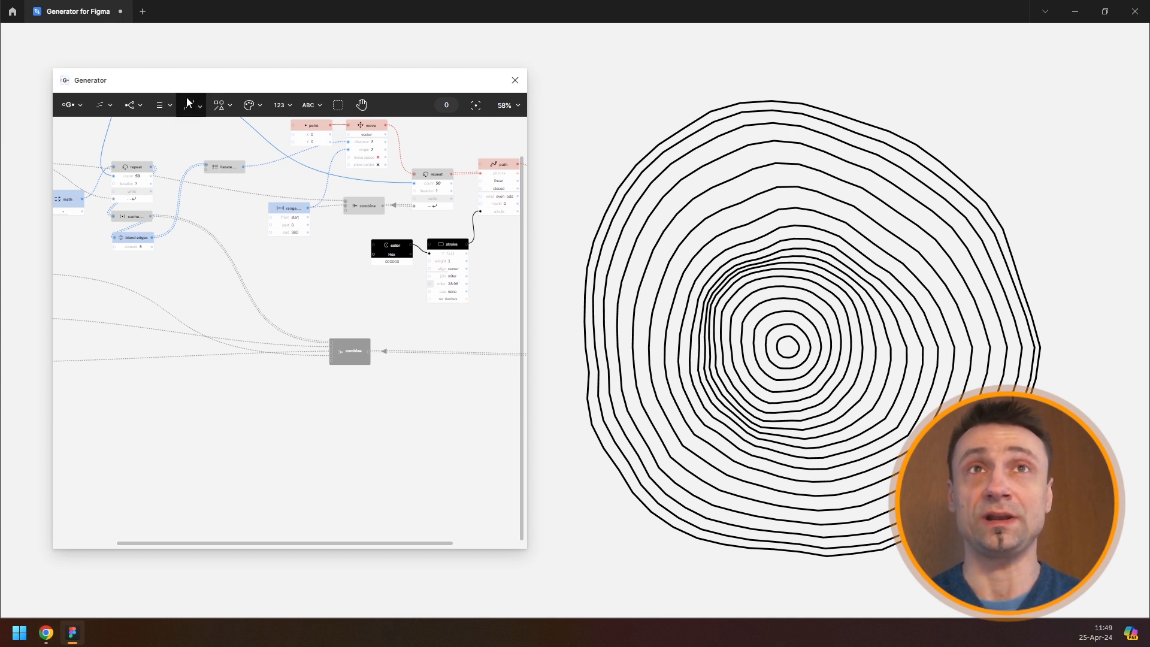
Step: Add a Range node in the empty area below the combine node that feeds the path repeat loop
{"action": "left_click", "coordinate": [187, 103]}
{"action": "left_click", "coordinate": [196, 172]}
{"action": "left_click", "coordinate": [169, 427]}
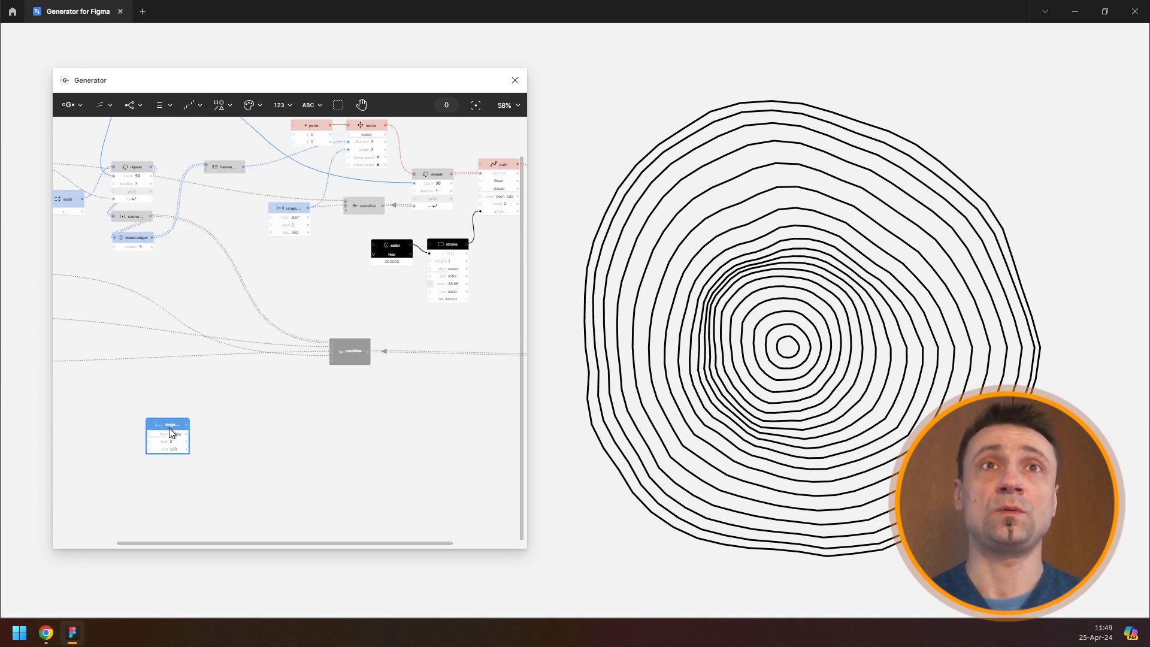
{"action": "scroll", "coordinate": [174, 435], "scroll_direction": "up", "scroll_amount": 5}
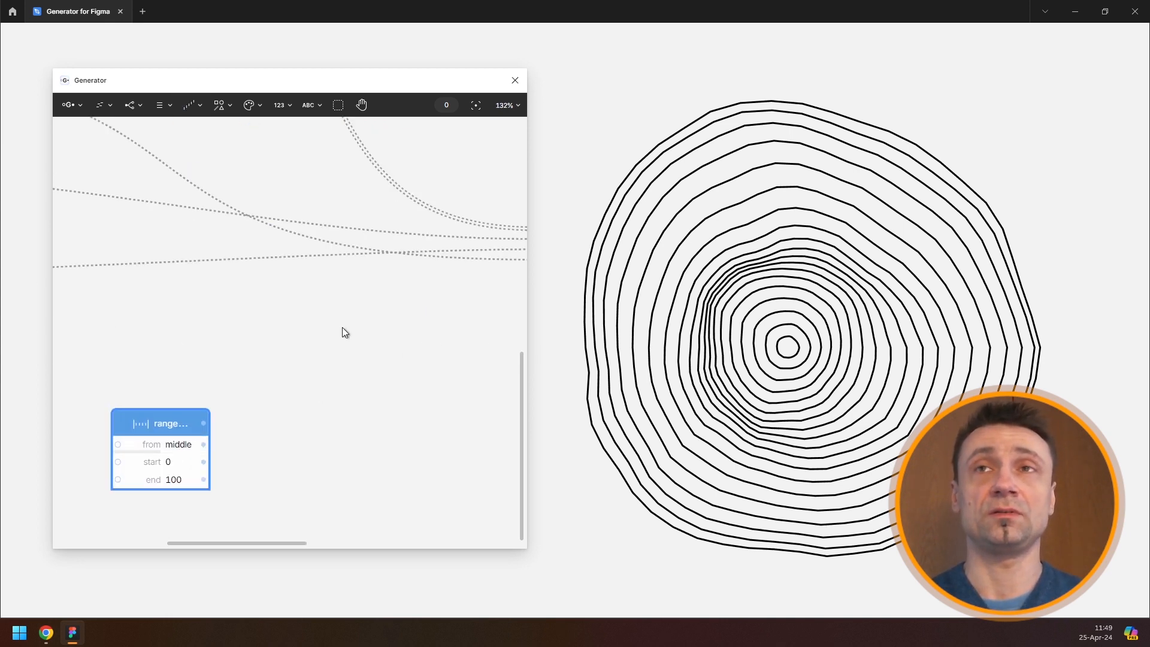
{"action": "scroll", "coordinate": [263, 245], "scroll_direction": "down", "scroll_amount": 3}
Step: Add a Color node beside the new range and set it to HSV with H 38, S 91 and V 100
{"action": "left_click", "coordinate": [249, 105]}
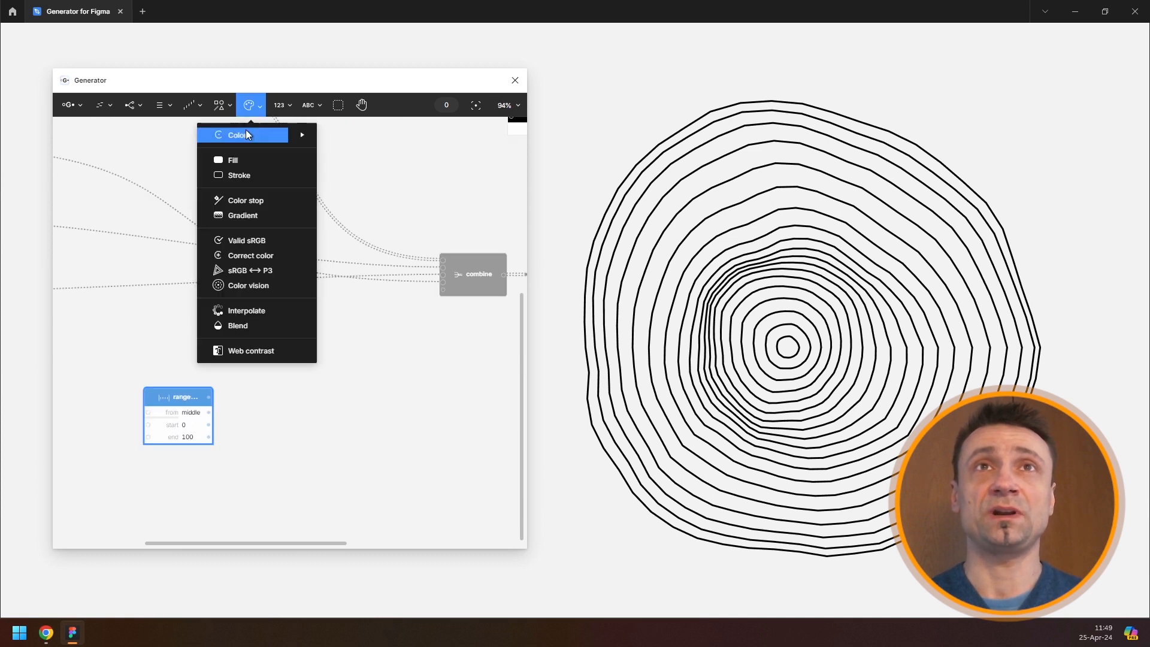
{"action": "left_click", "coordinate": [245, 129]}
{"action": "left_click", "coordinate": [295, 400]}
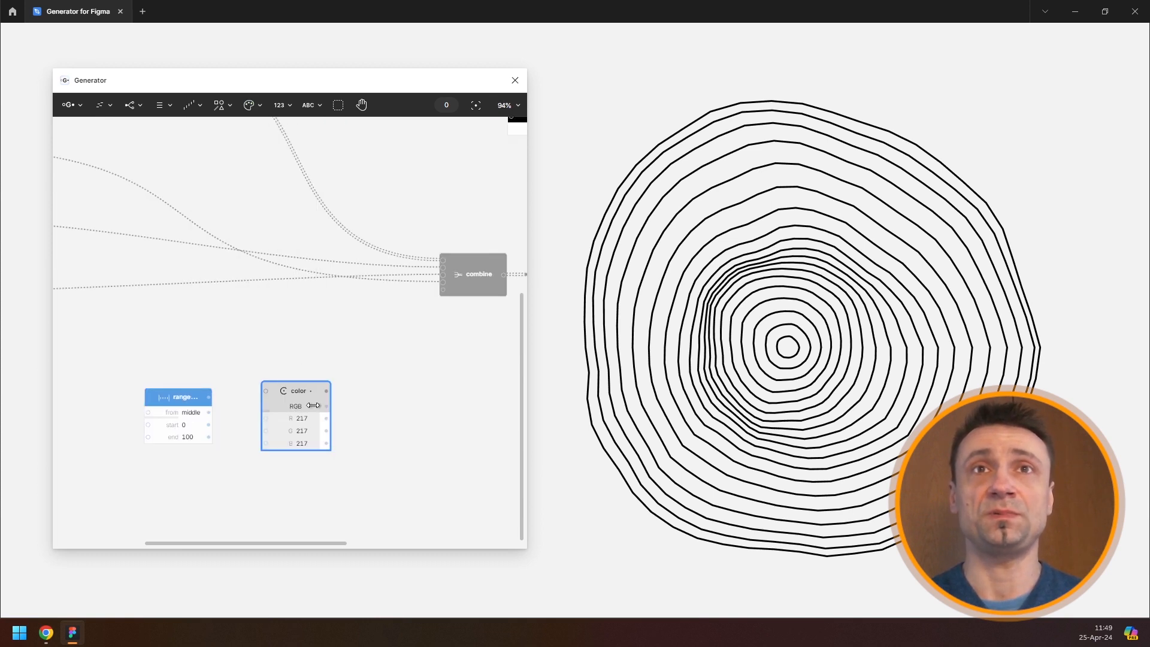
{"action": "left_click_drag", "start_coordinate": [310, 404], "coordinate": [197, 372]}
{"action": "scroll", "coordinate": [289, 391], "scroll_direction": "up", "scroll_amount": 4}
{"action": "scroll", "coordinate": [288, 391], "scroll_direction": "up", "scroll_amount": 2}
{"action": "mouse_move", "coordinate": [253, 418]}
{"action": "left_mouse_down"}
{"action": "mouse_move", "coordinate": [237, 418]}
{"action": "mouse_move", "coordinate": [262, 418]}
{"action": "left_mouse_up"}
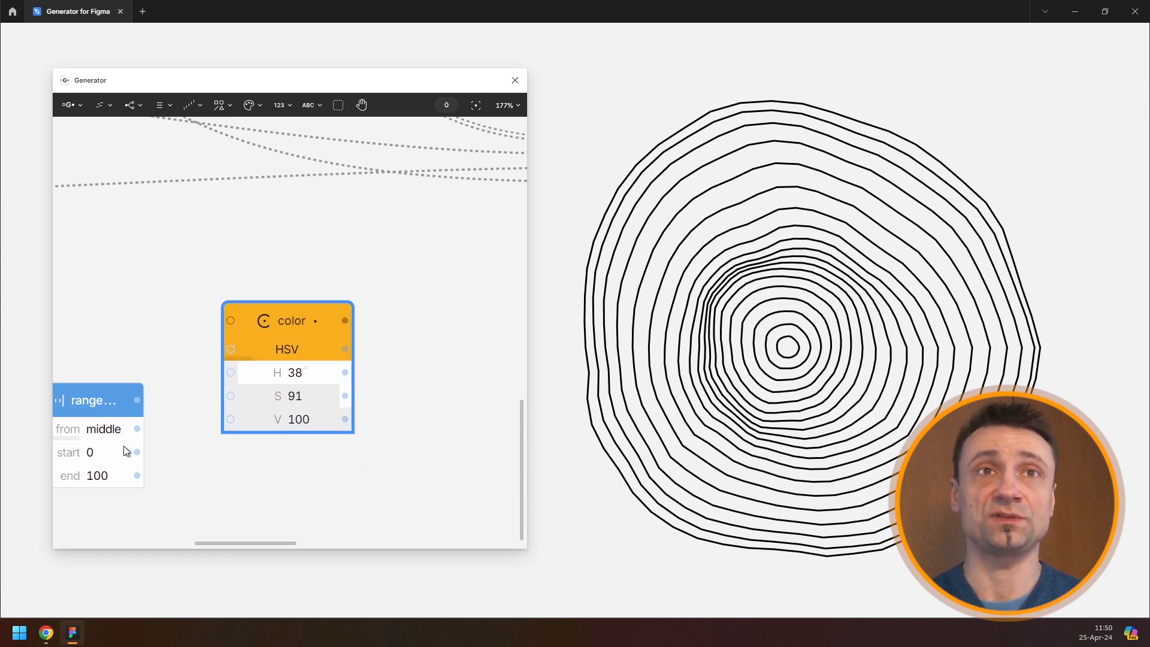
Step: Set the new range's start to 50 and connect the range to the color node's V input
{"action": "left_click", "coordinate": [93, 455]}
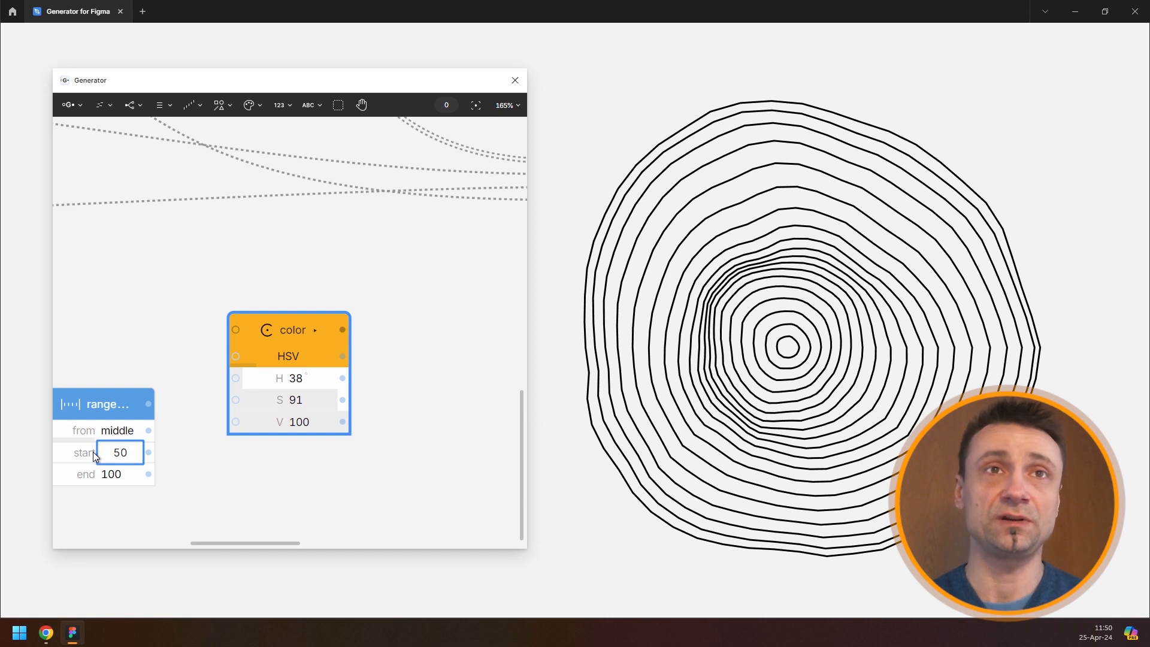
{"action": "left_click", "coordinate": [210, 460]}
{"action": "left_click_drag", "start_coordinate": [149, 403], "coordinate": [237, 422]}
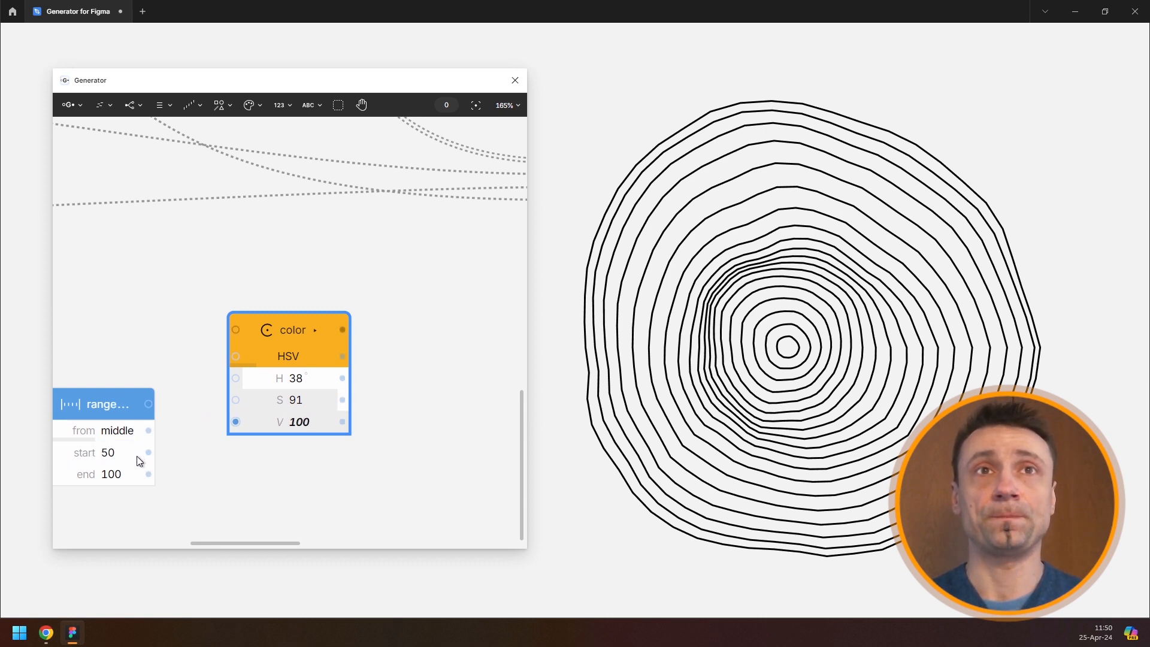
{"action": "left_click_drag", "start_coordinate": [110, 401], "coordinate": [138, 459]}
{"action": "left_click_drag", "start_coordinate": [306, 328], "coordinate": [422, 296]}
{"action": "scroll", "coordinate": [302, 309], "scroll_direction": "down", "scroll_amount": 4}
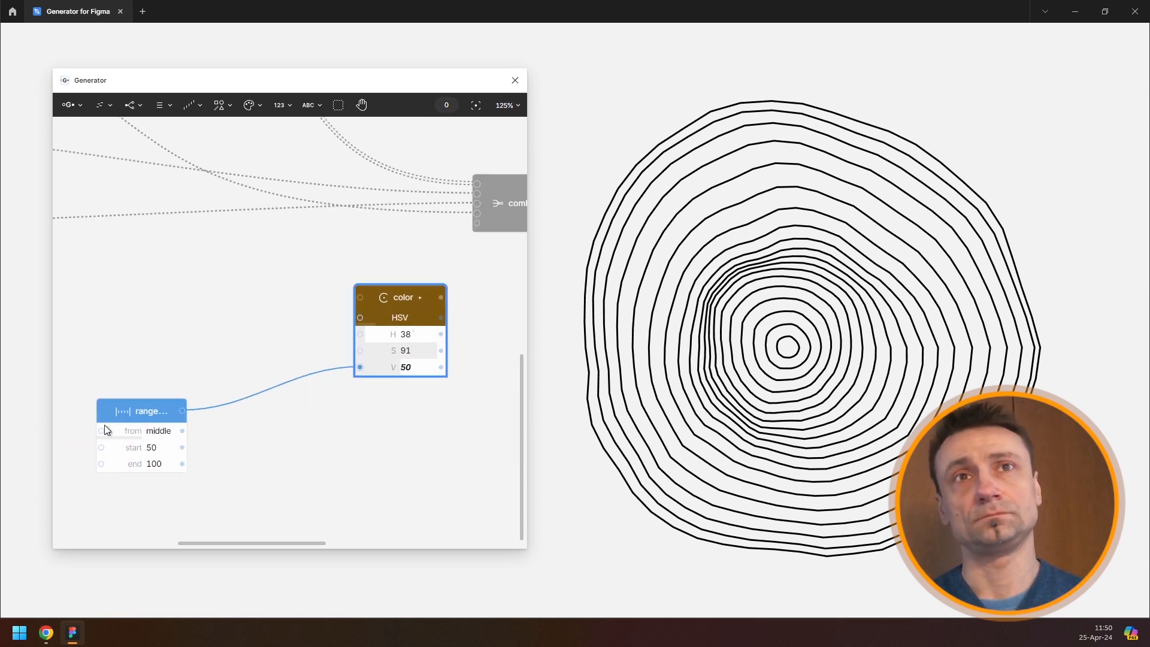
Step: Disconnect the range from the color's V input and move the color node farther away to make room
{"action": "left_click", "coordinate": [141, 414]}
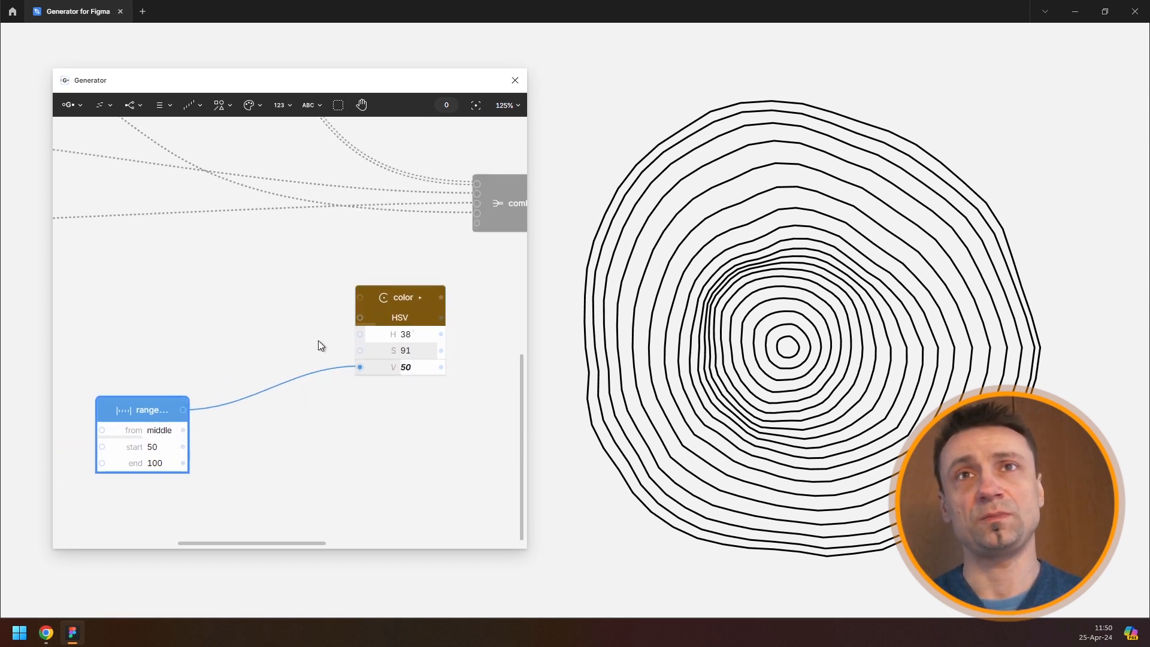
{"action": "left_click_drag", "start_coordinate": [360, 373], "coordinate": [362, 368]}
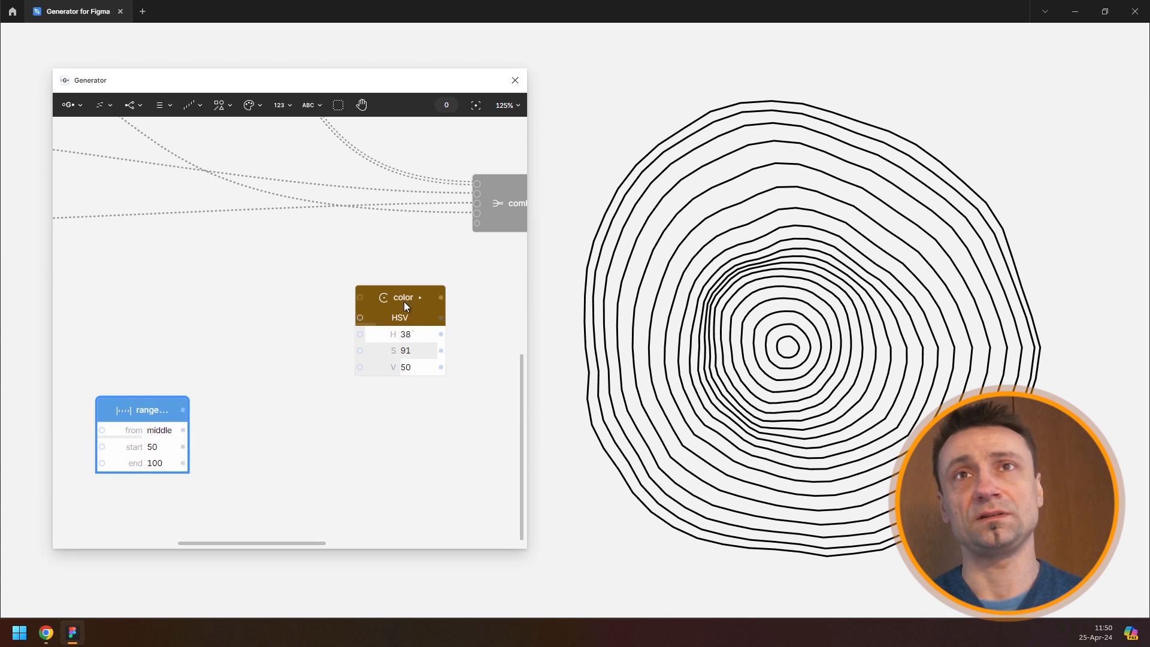
{"action": "left_click_drag", "start_coordinate": [404, 300], "coordinate": [439, 274]}
Step: Add a Repeat node after the 50-to-100 range and link its loop-back input to the range
{"action": "left_click", "coordinate": [159, 409]}
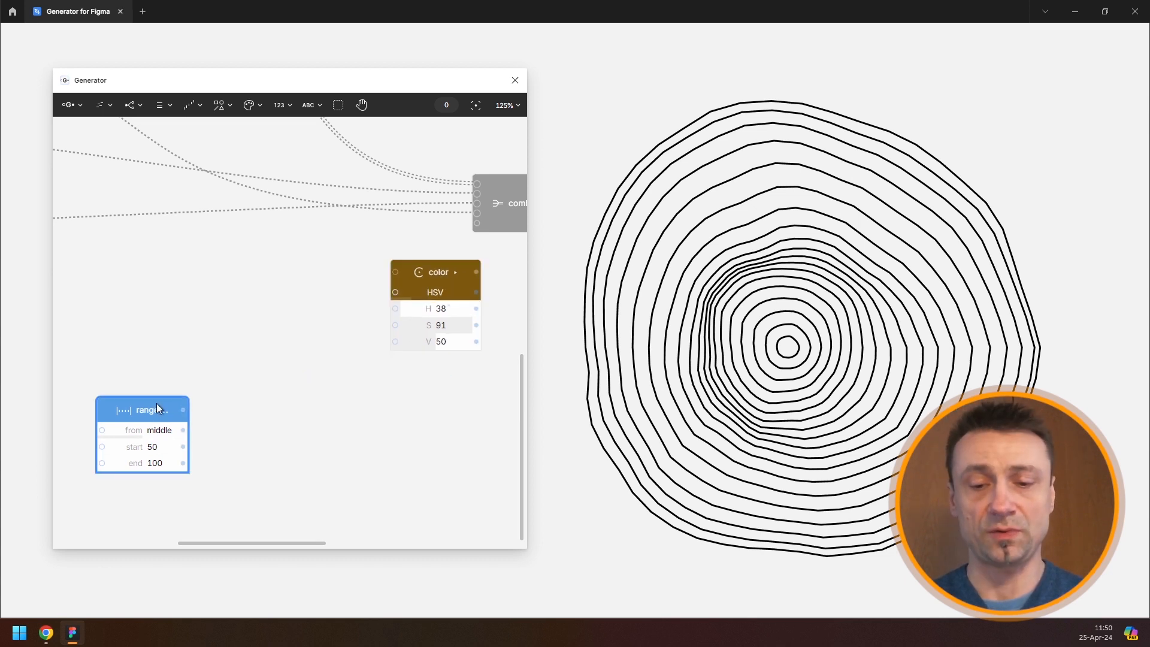
{"action": "key", "text": "space"}
{"action": "type", "text": "repeat"}
{"action": "key", "text": "Return"}
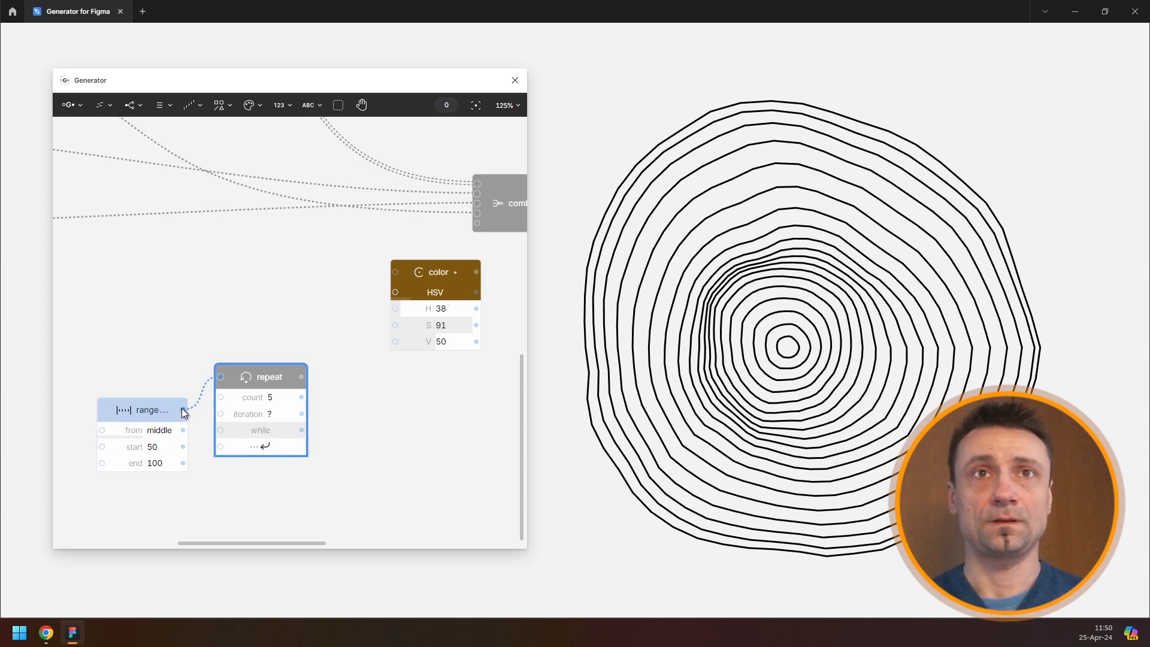
{"action": "left_click_drag", "start_coordinate": [220, 446], "coordinate": [145, 419]}
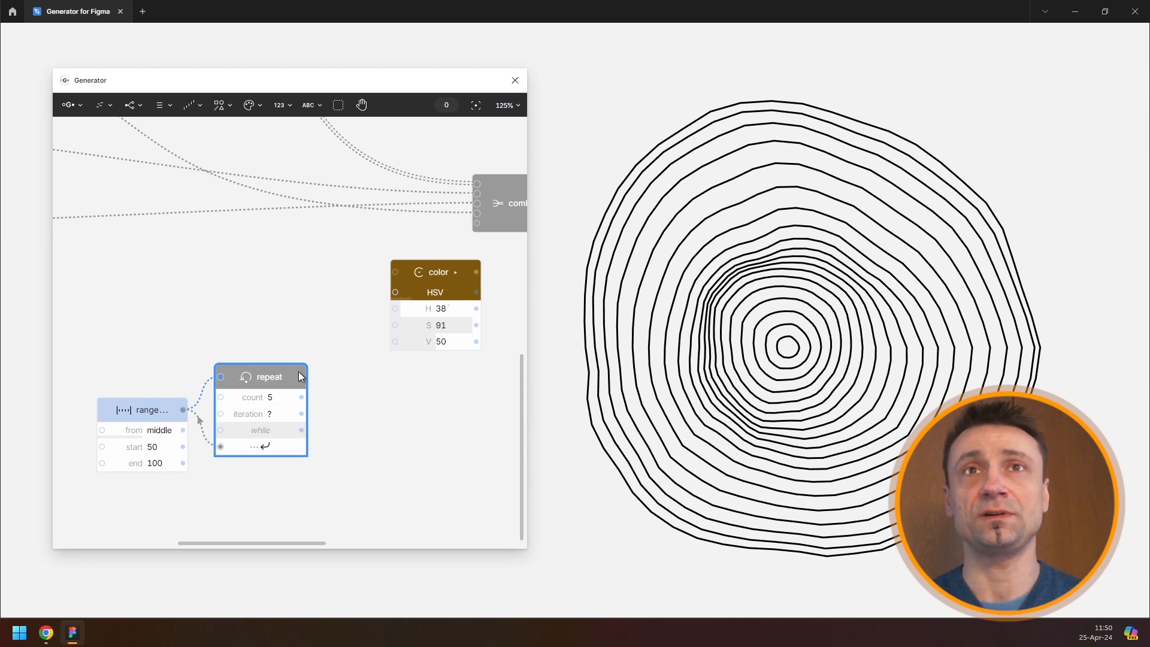
Step: Add an Iterate node after the new repeat node
{"action": "key", "text": "space"}
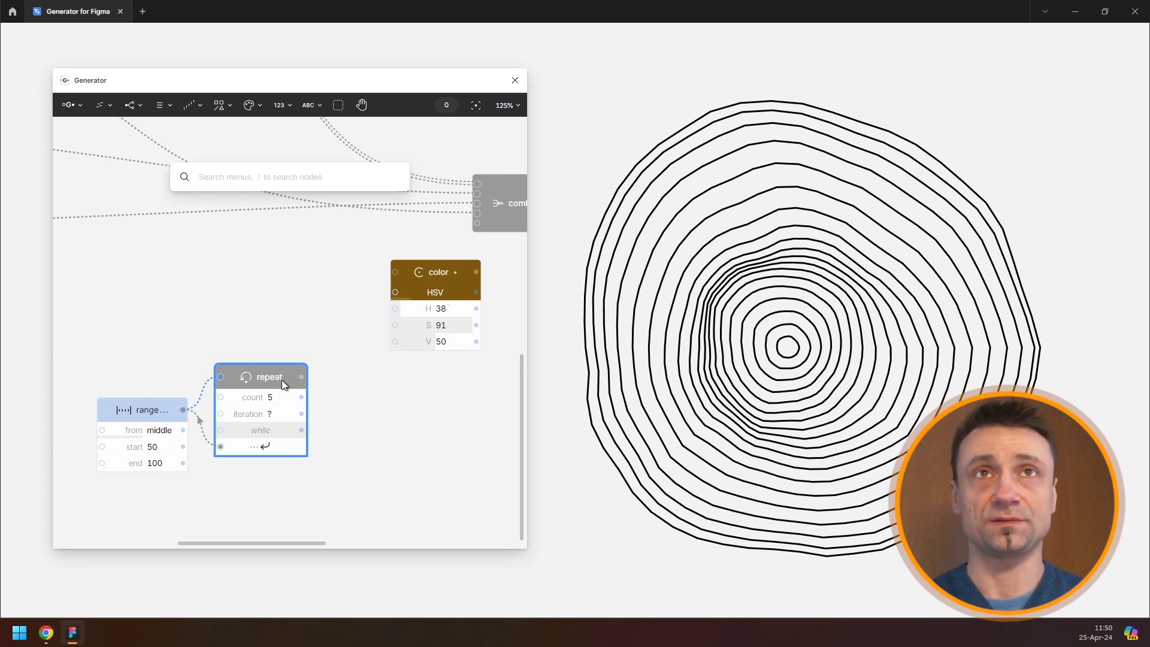
{"action": "type", "text": "itera"}
{"action": "key", "text": "Return"}
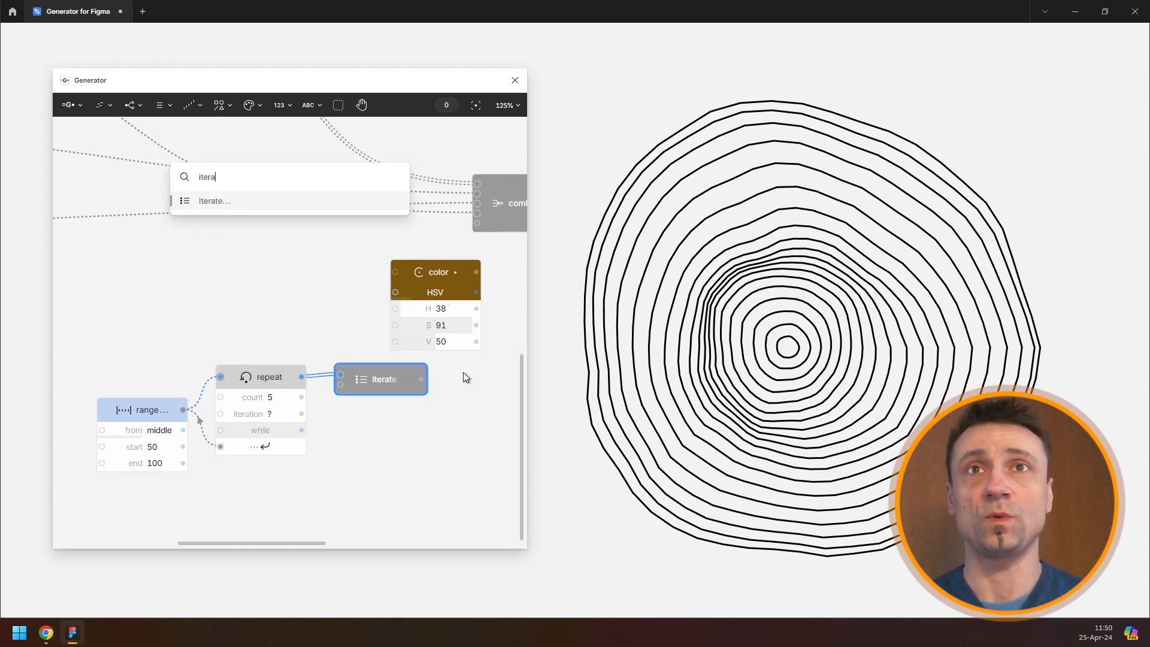
Step: Move the range, repeat and iterate nodes away from the color node and connect the iterate output to the color's V input
{"action": "left_click_drag", "start_coordinate": [349, 327], "coordinate": [185, 449]}
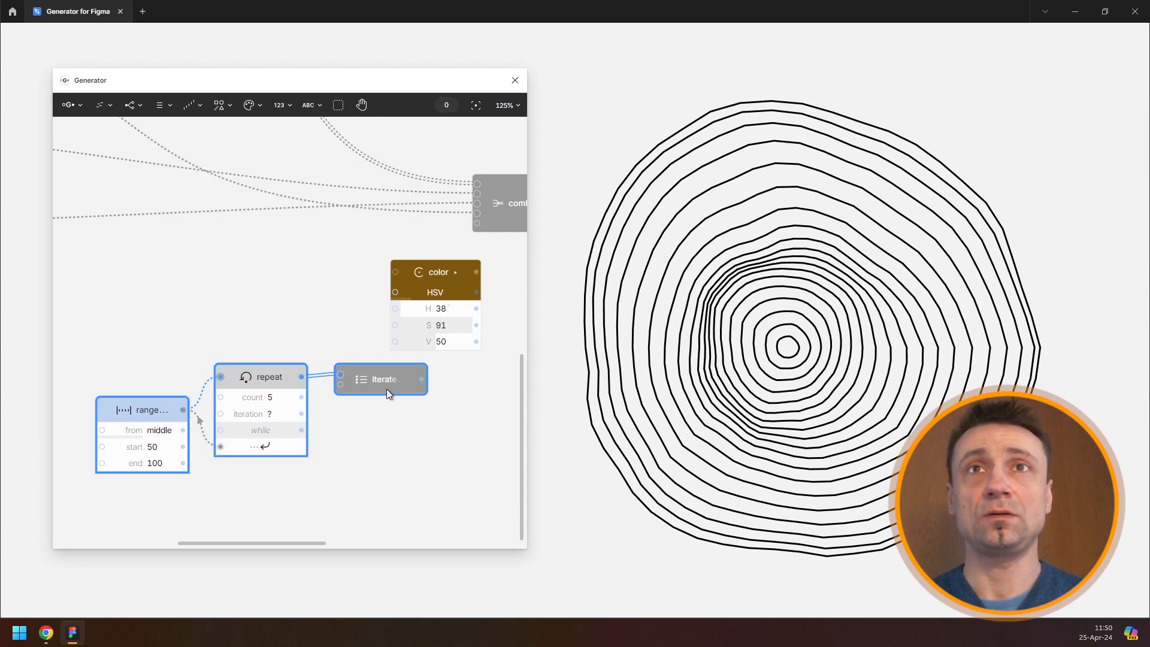
{"action": "left_click_drag", "start_coordinate": [387, 389], "coordinate": [264, 412]}
{"action": "left_click_drag", "start_coordinate": [368, 390], "coordinate": [246, 413]}
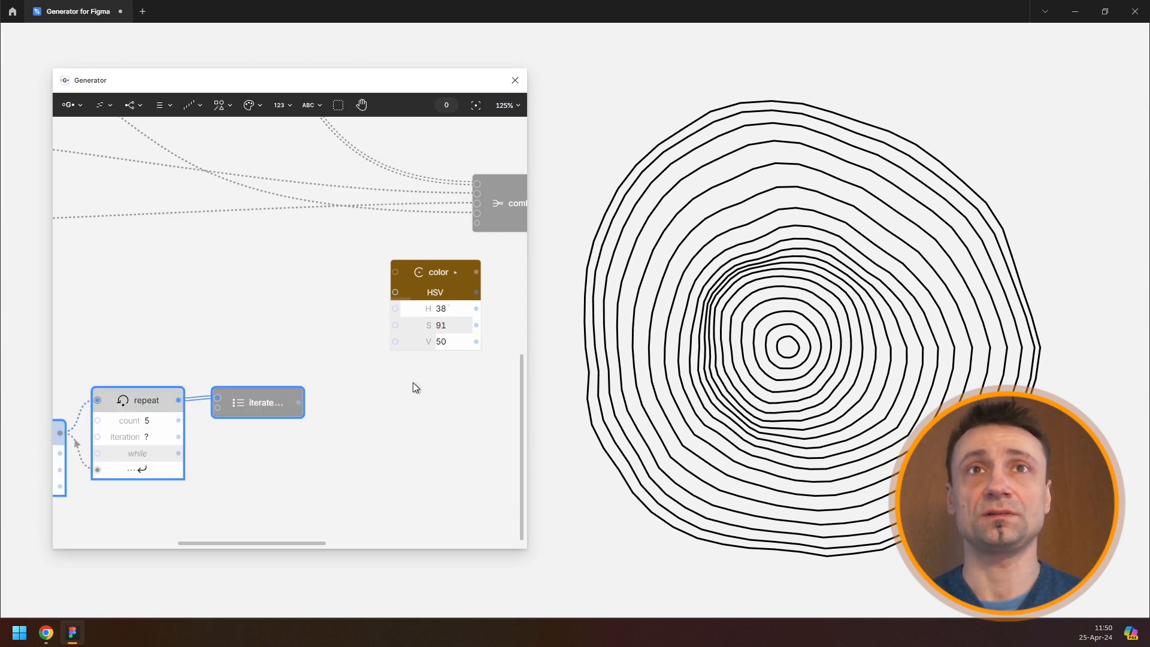
{"action": "left_click_drag", "start_coordinate": [393, 371], "coordinate": [397, 341]}
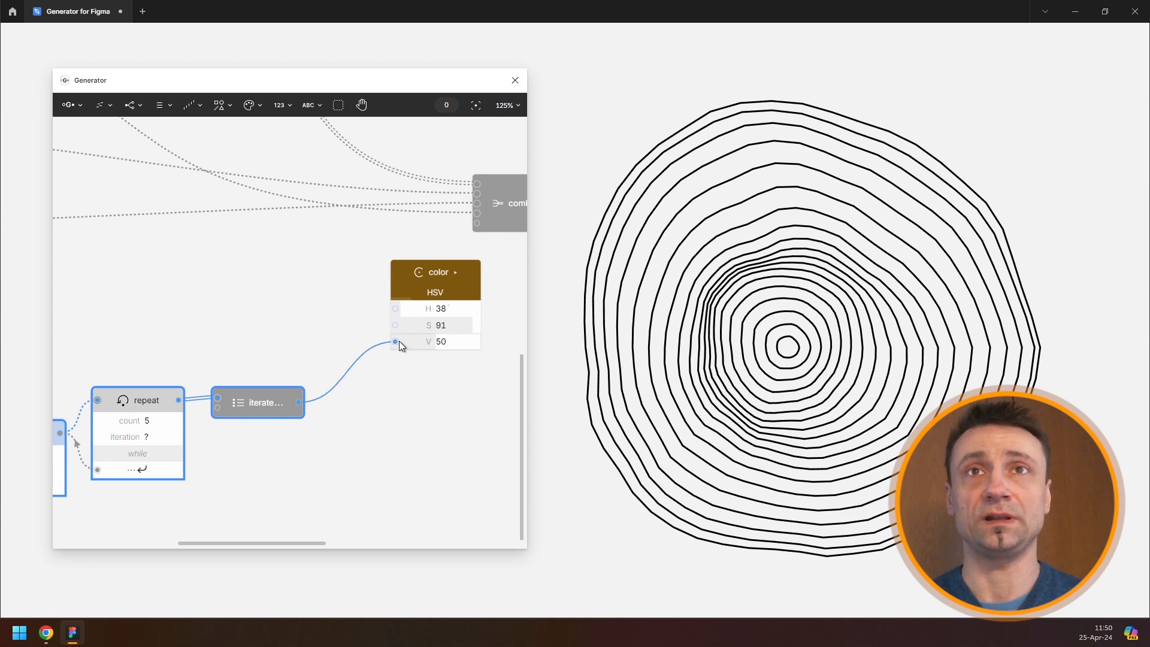
{"action": "left_click_drag", "start_coordinate": [437, 273], "coordinate": [399, 291]}
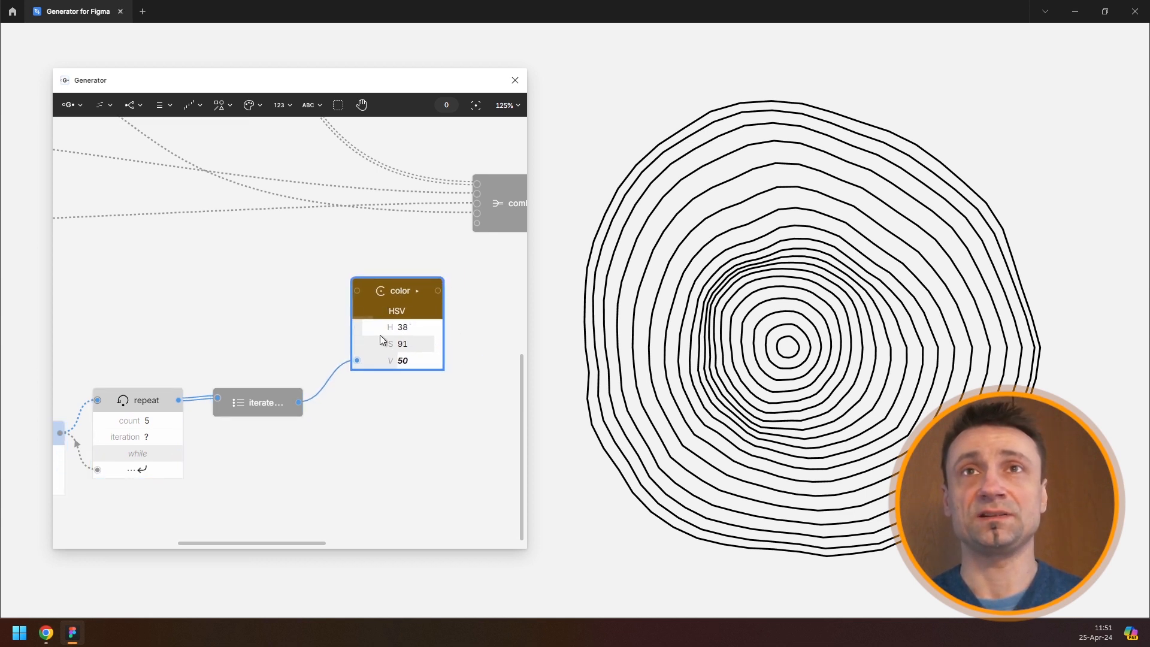
Step: Connect the HSV color to the path node in place of the stroke, and delete the black color and stroke nodes
{"action": "scroll", "coordinate": [379, 335], "scroll_direction": "down", "scroll_amount": 5}
{"action": "left_click_drag", "start_coordinate": [404, 315], "coordinate": [448, 162]}
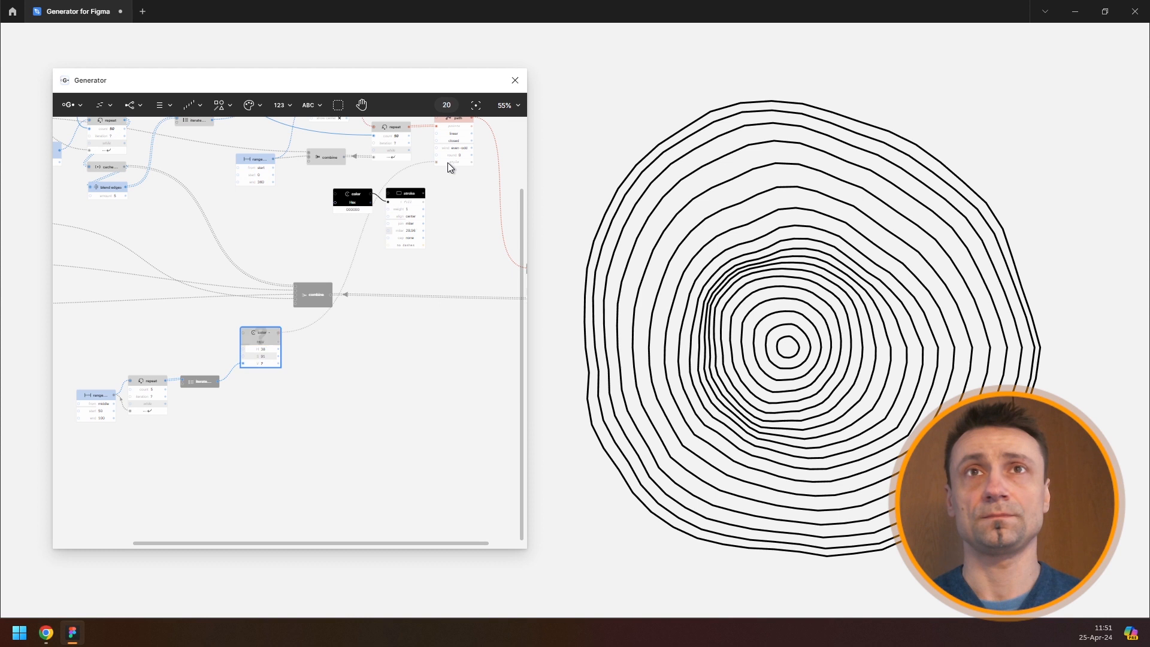
{"action": "left_click", "coordinate": [357, 194]}
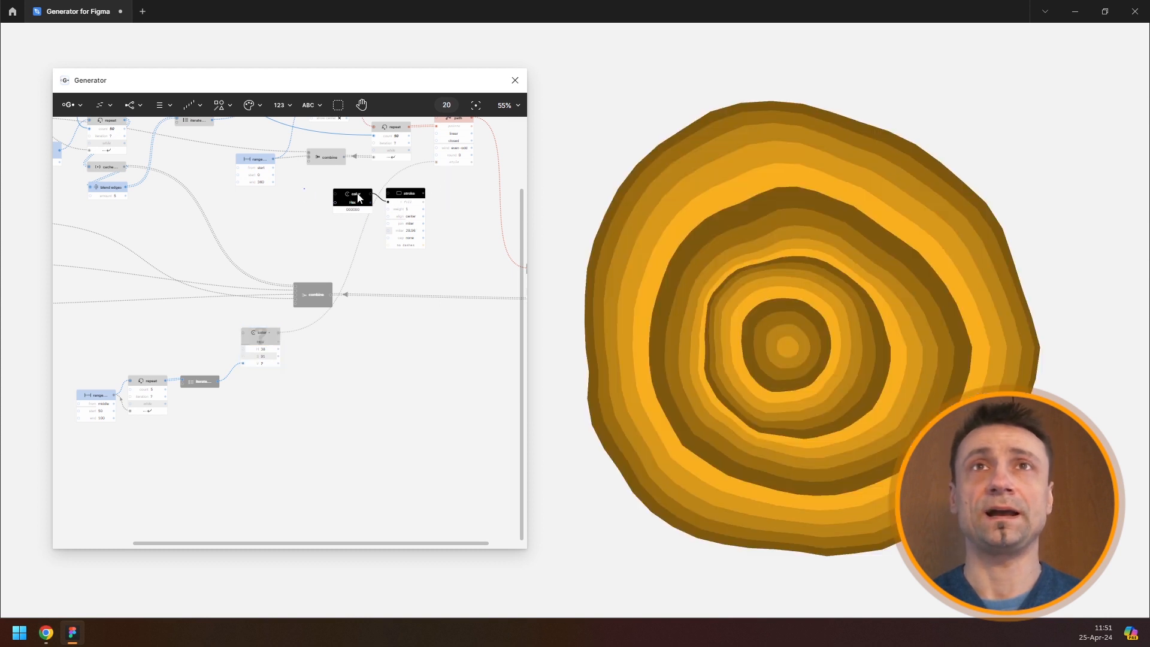
{"action": "left_click", "coordinate": [412, 201], "text": "shift"}
{"action": "key", "text": "Delete"}
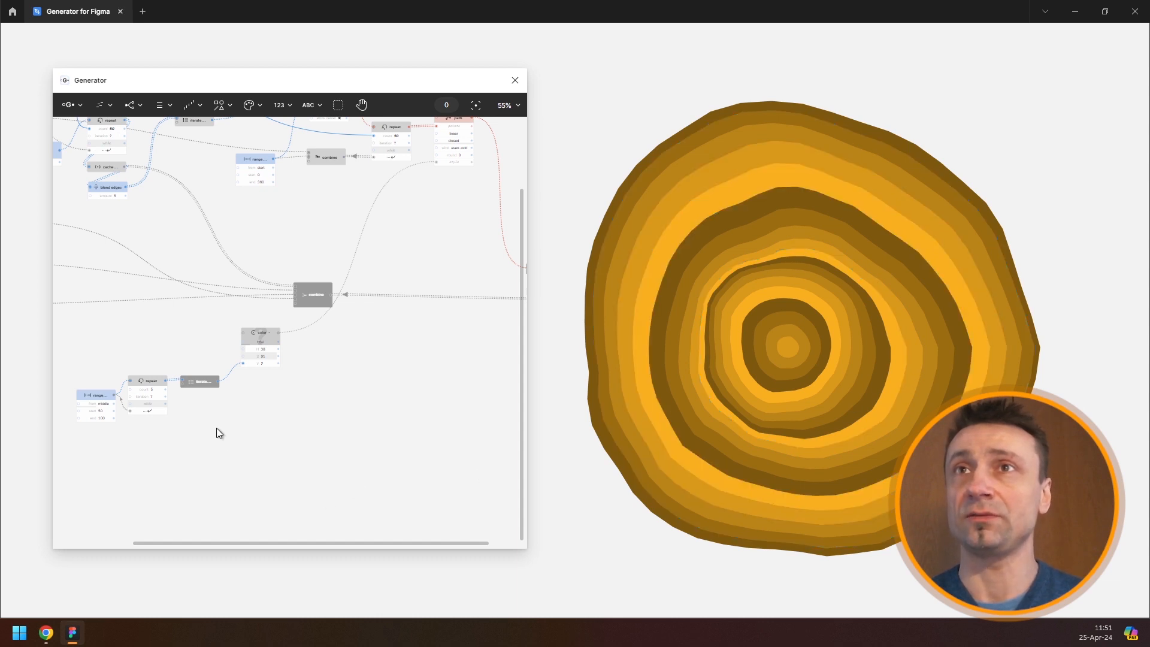
Step: Set the count of the repeat node after the 50-to-100 range to 4 after trying 3
{"action": "left_click_drag", "start_coordinate": [197, 426], "coordinate": [333, 354]}
{"action": "scroll", "coordinate": [232, 318], "scroll_direction": "up", "scroll_amount": 3}
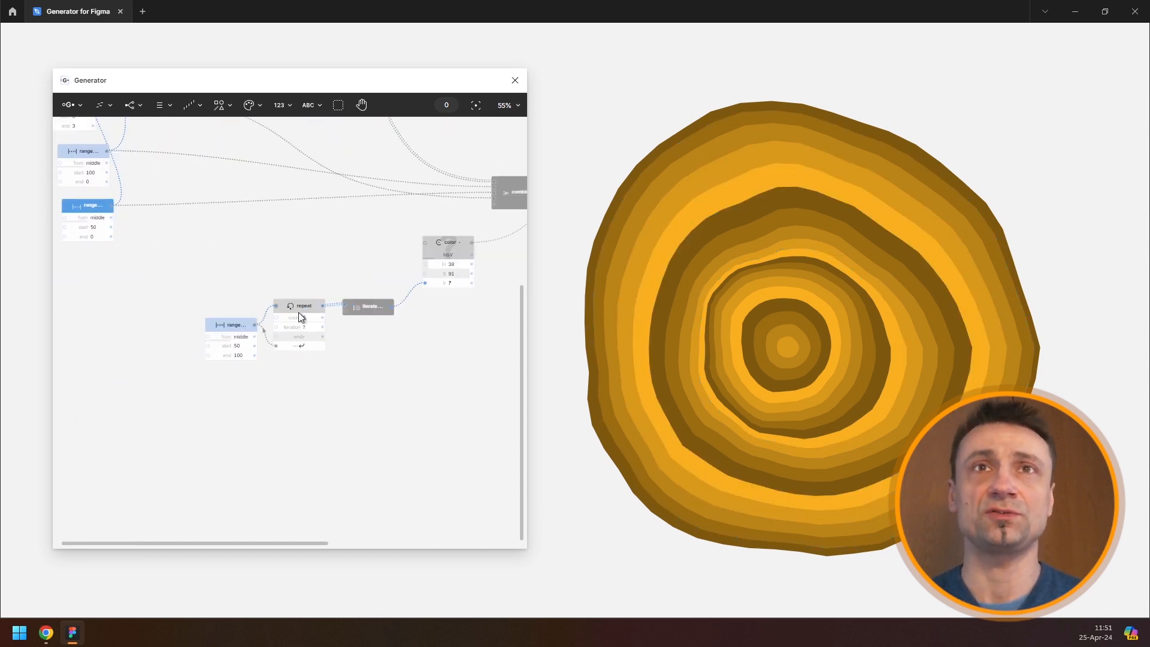
{"action": "scroll", "coordinate": [300, 309], "scroll_direction": "up", "scroll_amount": 5}
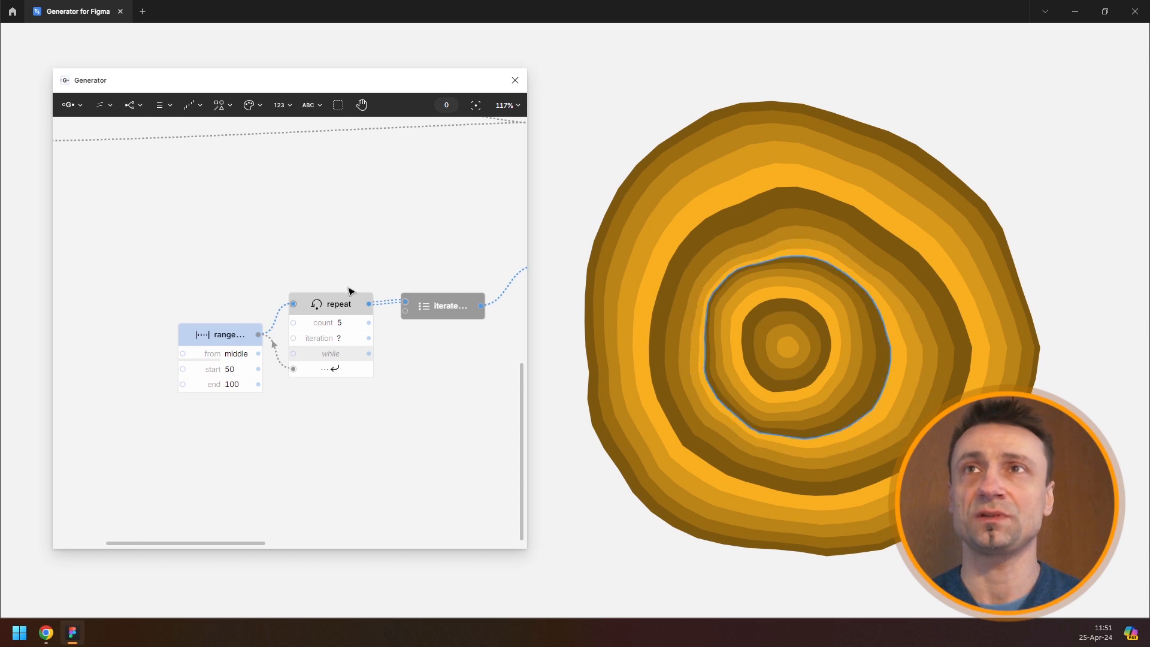
{"action": "left_click_drag", "start_coordinate": [386, 354], "coordinate": [337, 372]}
{"action": "left_click", "coordinate": [299, 343]}
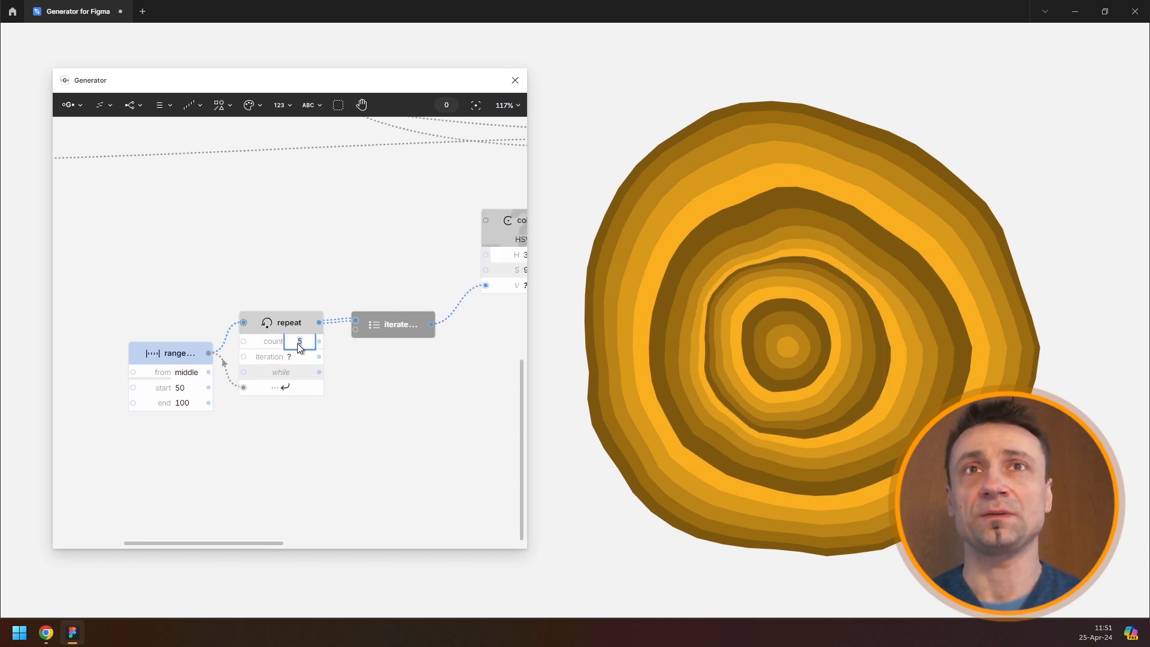
{"action": "type", "text": "3"}
{"action": "key", "text": "Return"}
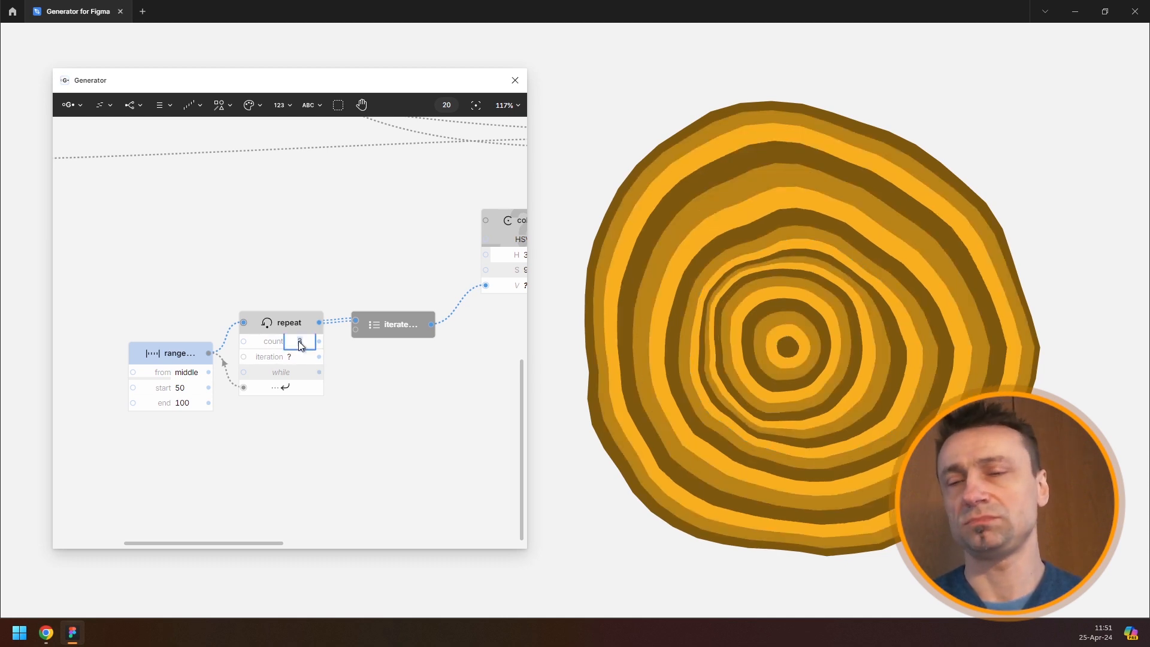
{"action": "type", "text": "4"}
{"action": "key", "text": "Return"}
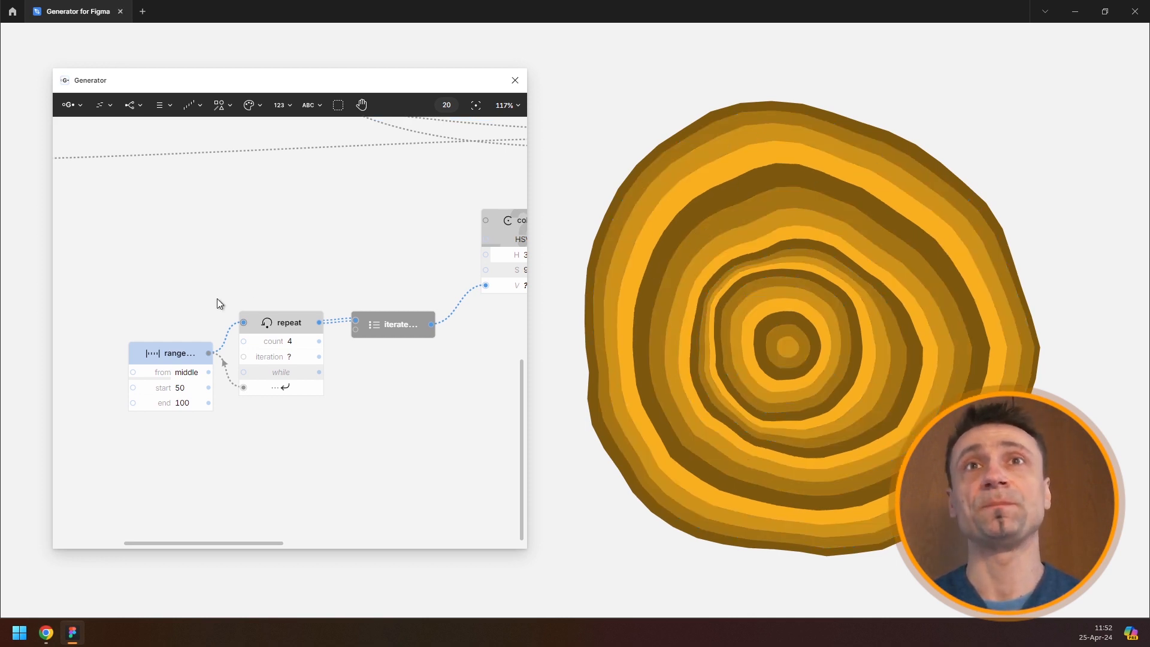
Step: Try a count of 100 in the repeat node that follows the path
{"action": "scroll", "coordinate": [216, 298], "scroll_direction": "down", "scroll_amount": 3}
{"action": "scroll", "coordinate": [282, 367], "scroll_direction": "down", "scroll_amount": 3}
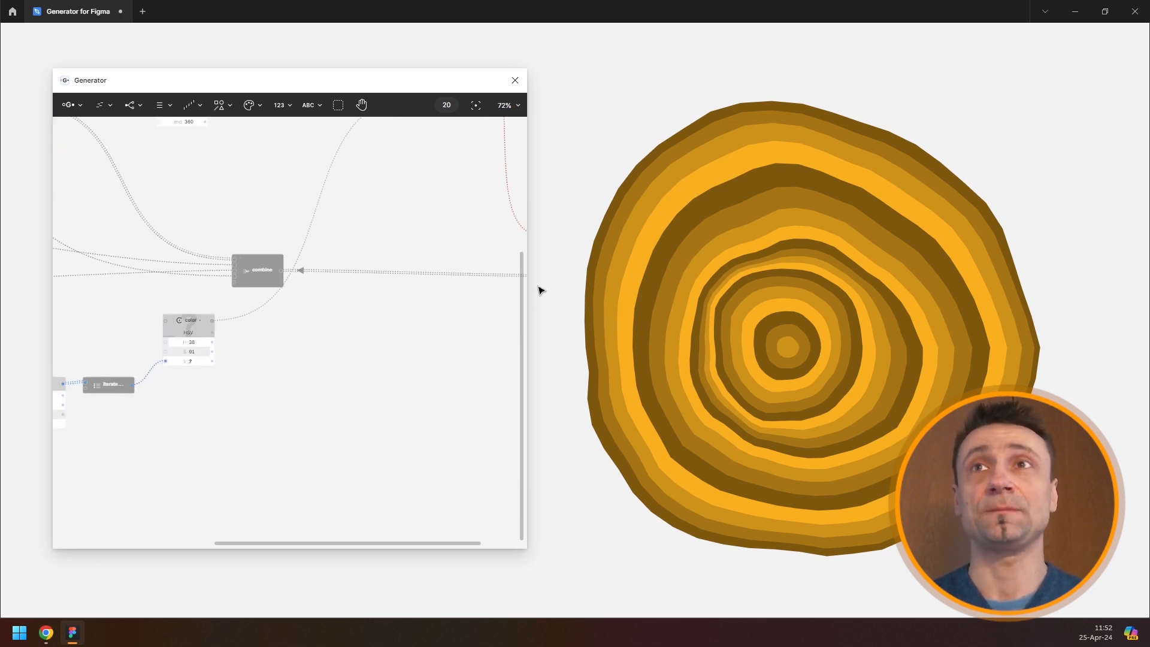
{"action": "scroll", "coordinate": [308, 393], "scroll_direction": "up", "scroll_amount": 5}
{"action": "scroll", "coordinate": [308, 392], "scroll_direction": "right", "scroll_amount": 4}
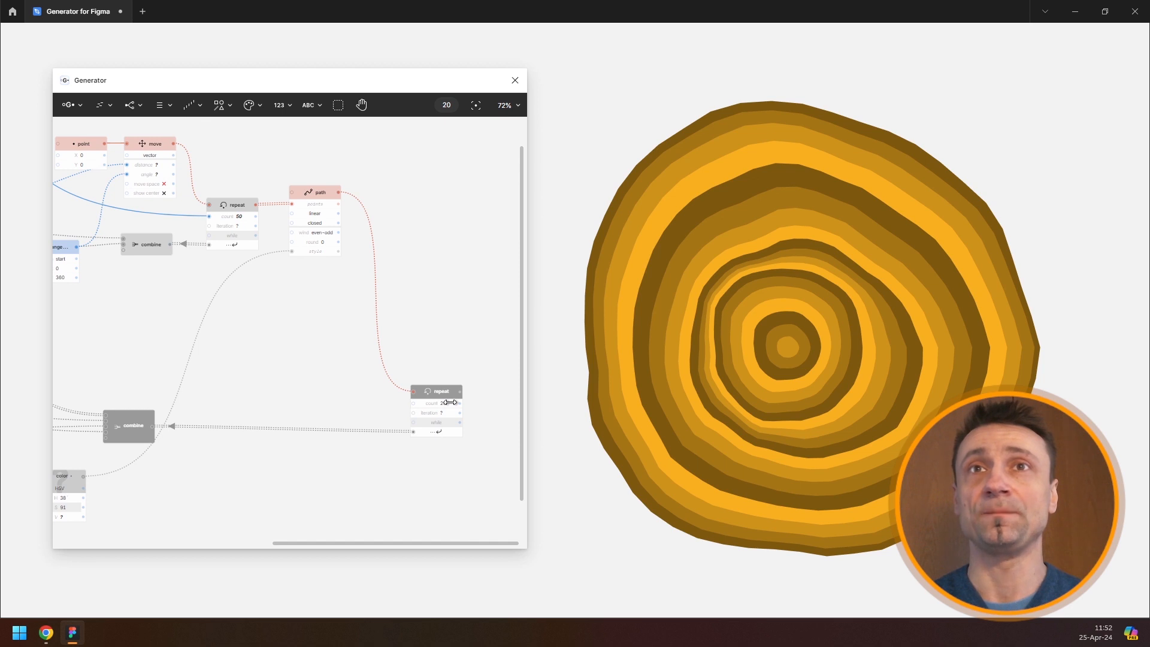
{"action": "left_click", "coordinate": [449, 403]}
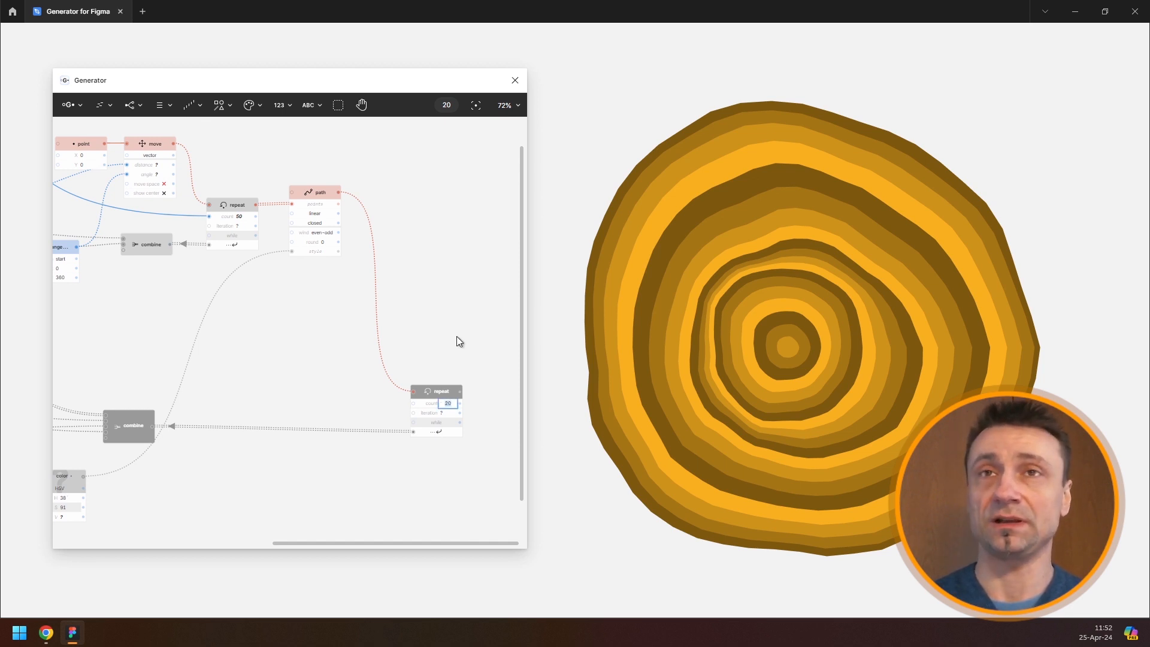
{"action": "type", "text": "100"}
{"action": "key", "text": "Return"}
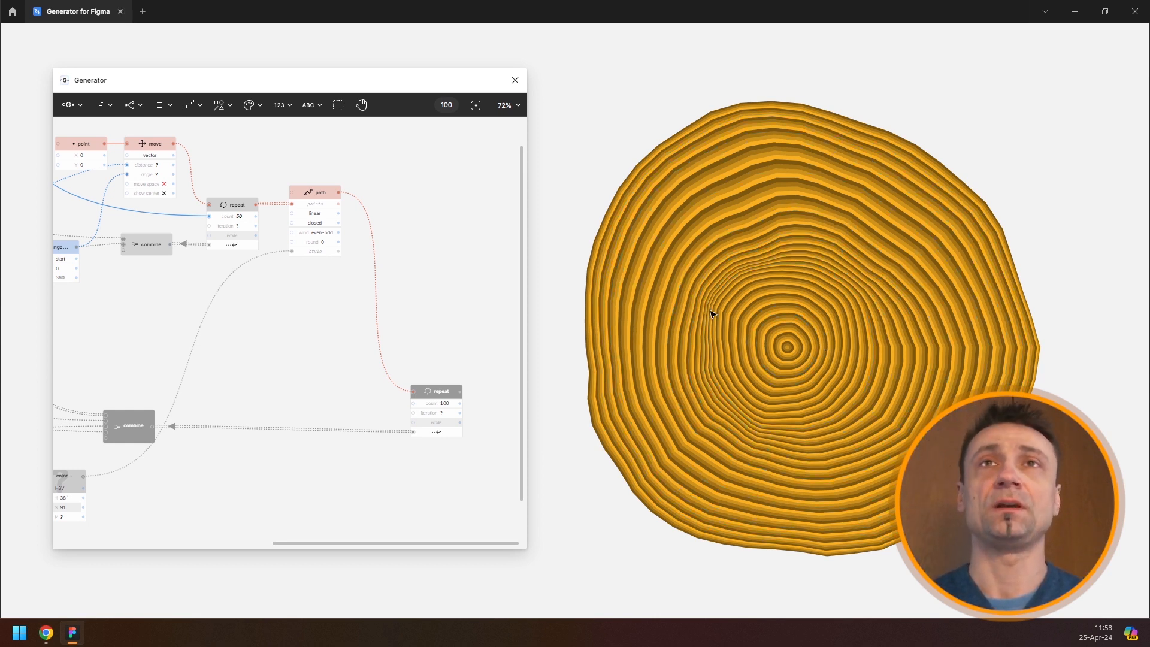
Step: Set the count of the repeat node following the path back to 20
{"action": "left_click", "coordinate": [451, 403]}
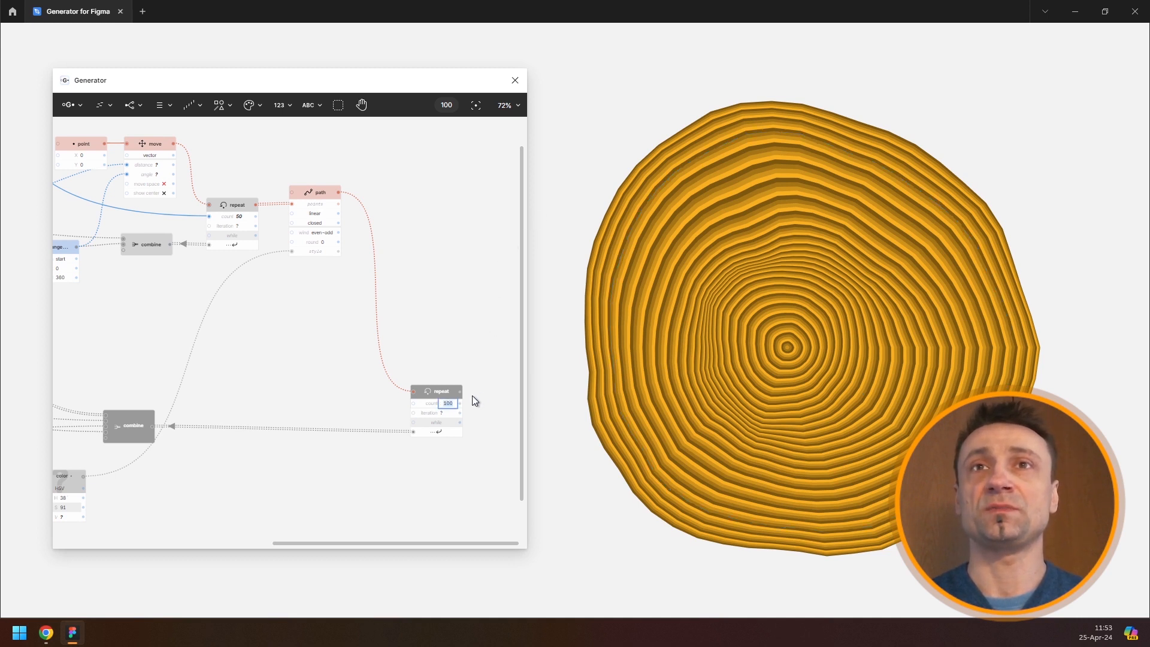
{"action": "type", "text": "20"}
{"action": "key", "text": "Return"}
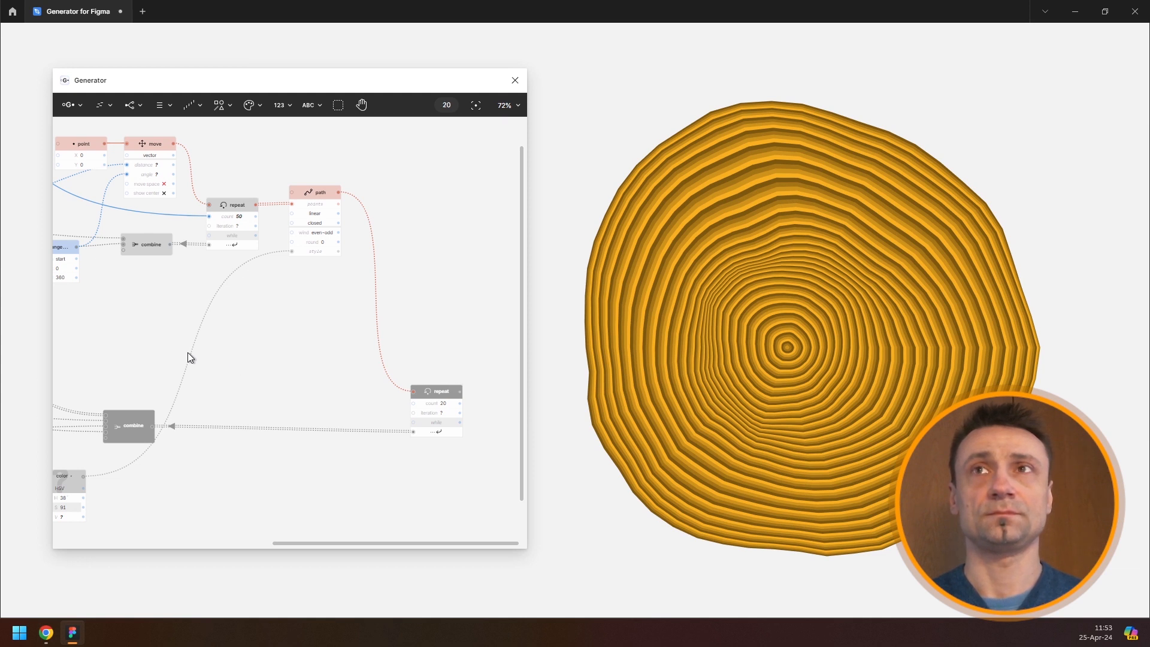
Step: Set the hue of the HSV color node to 32
{"action": "left_click_drag", "start_coordinate": [195, 347], "coordinate": [386, 279]}
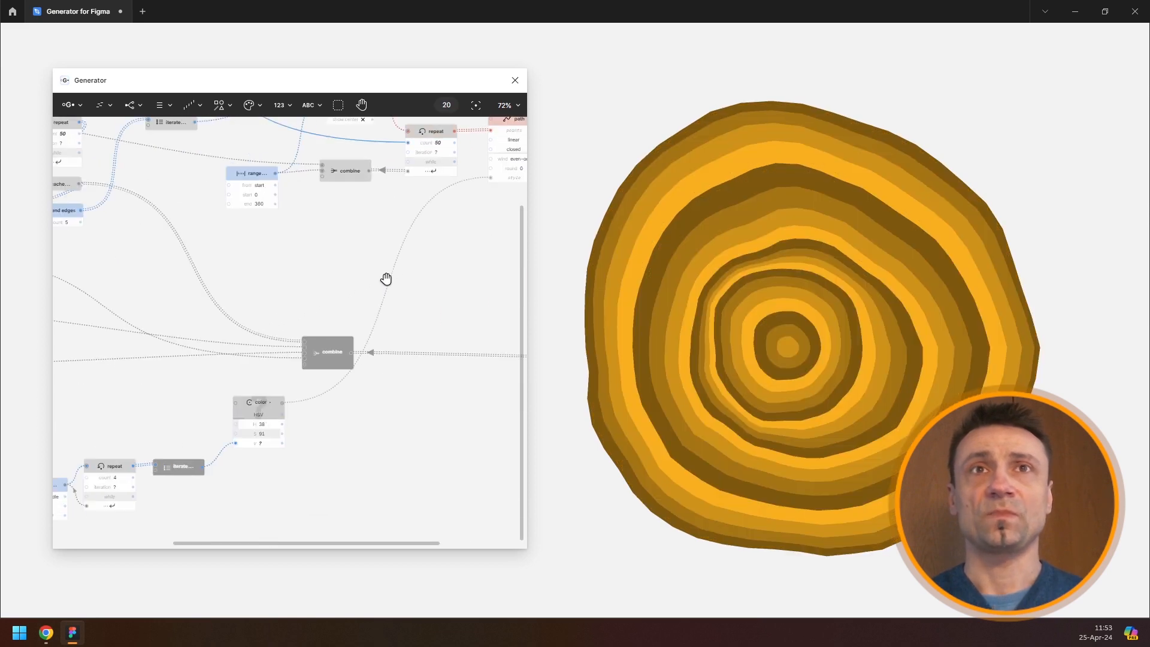
{"action": "scroll", "coordinate": [264, 425], "scroll_direction": "up", "scroll_amount": 3}
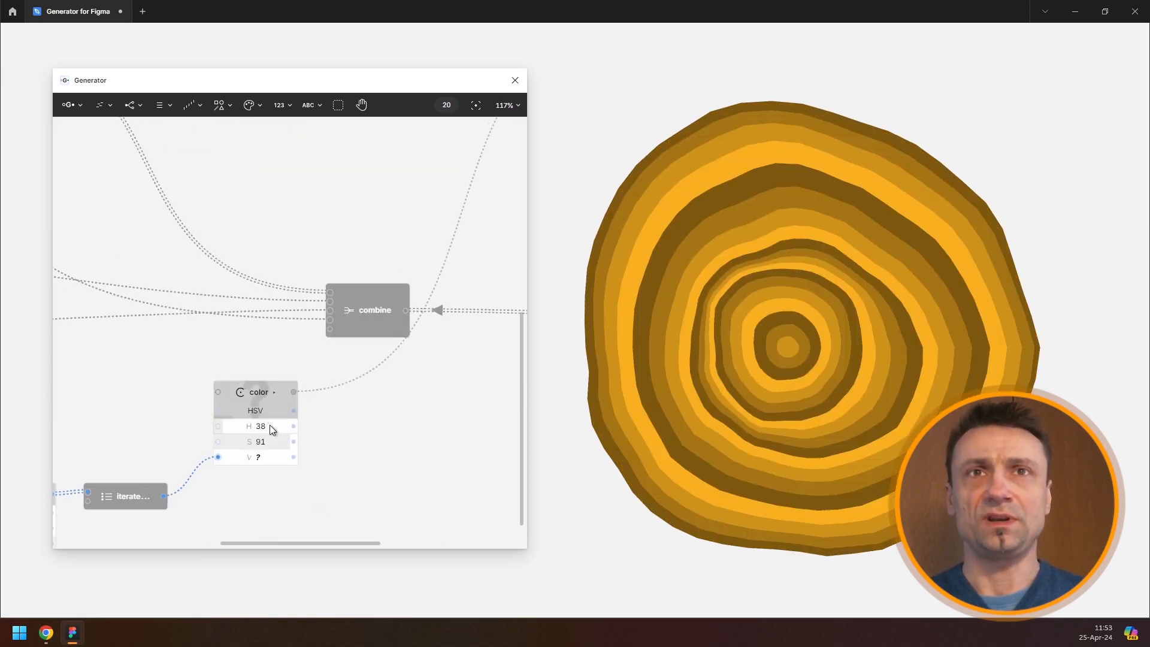
{"action": "type", "text": "3"}
{"action": "key", "text": "Return"}
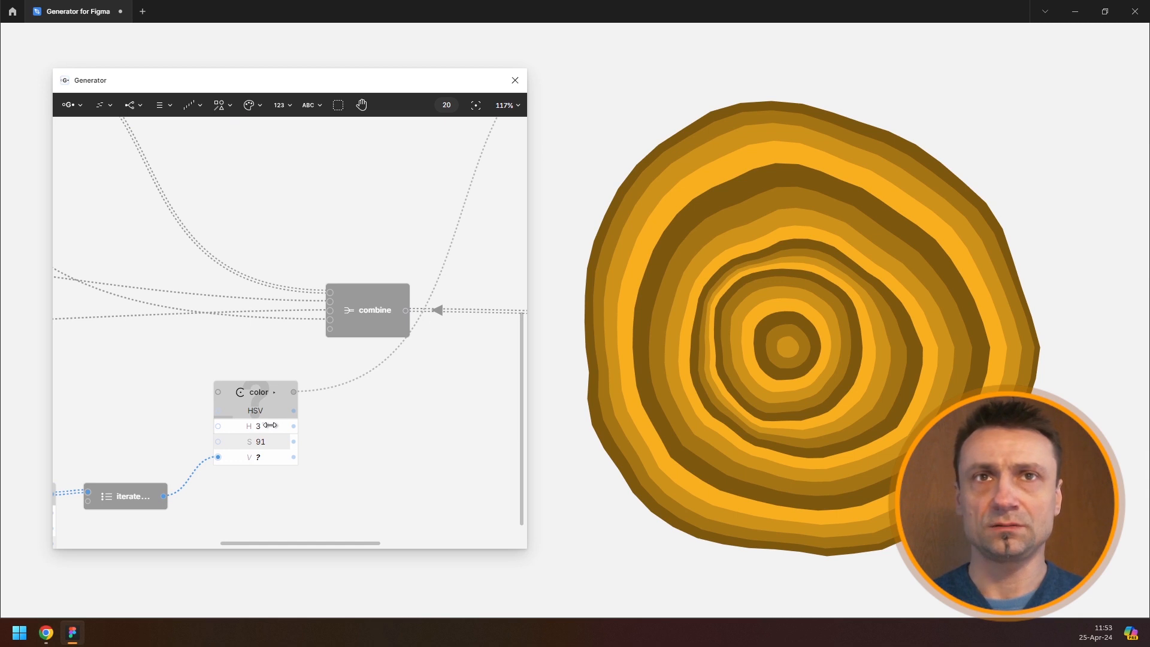
{"action": "left_click", "coordinate": [270, 424]}
{"action": "type", "text": "32"}
{"action": "key", "text": "Return"}
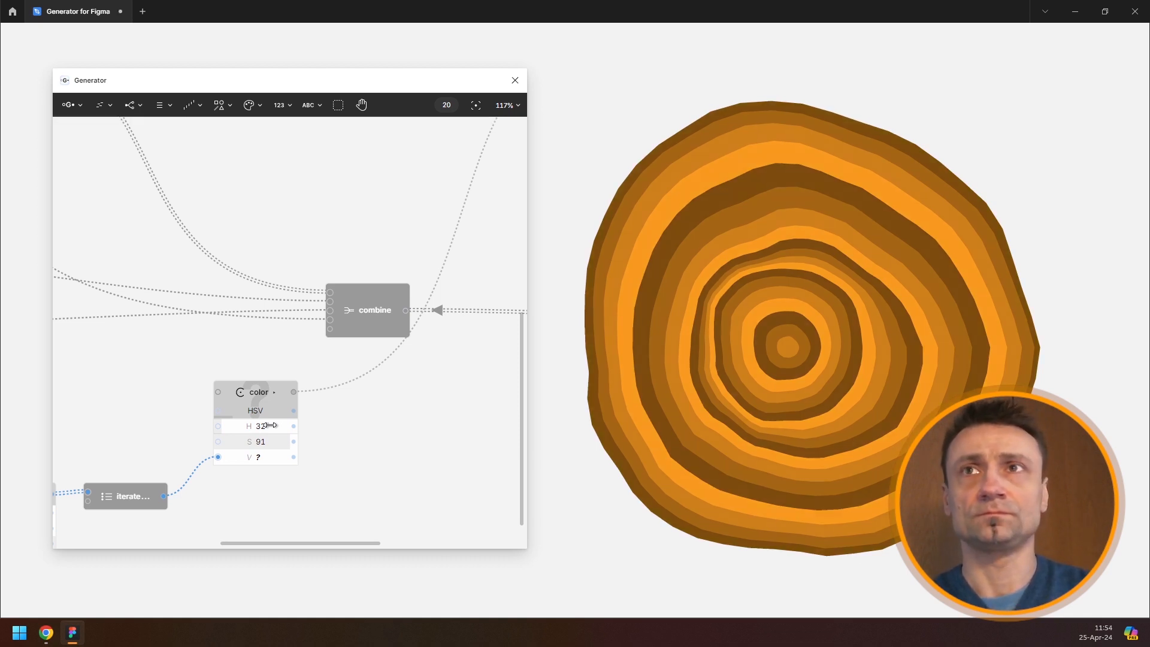
Step: Duplicate the HSV color node, feed the original color into the copy, and link the copy to the path's color input
{"action": "scroll", "coordinate": [311, 394], "scroll_direction": "down", "scroll_amount": 5}
{"action": "left_click", "coordinate": [293, 396]}
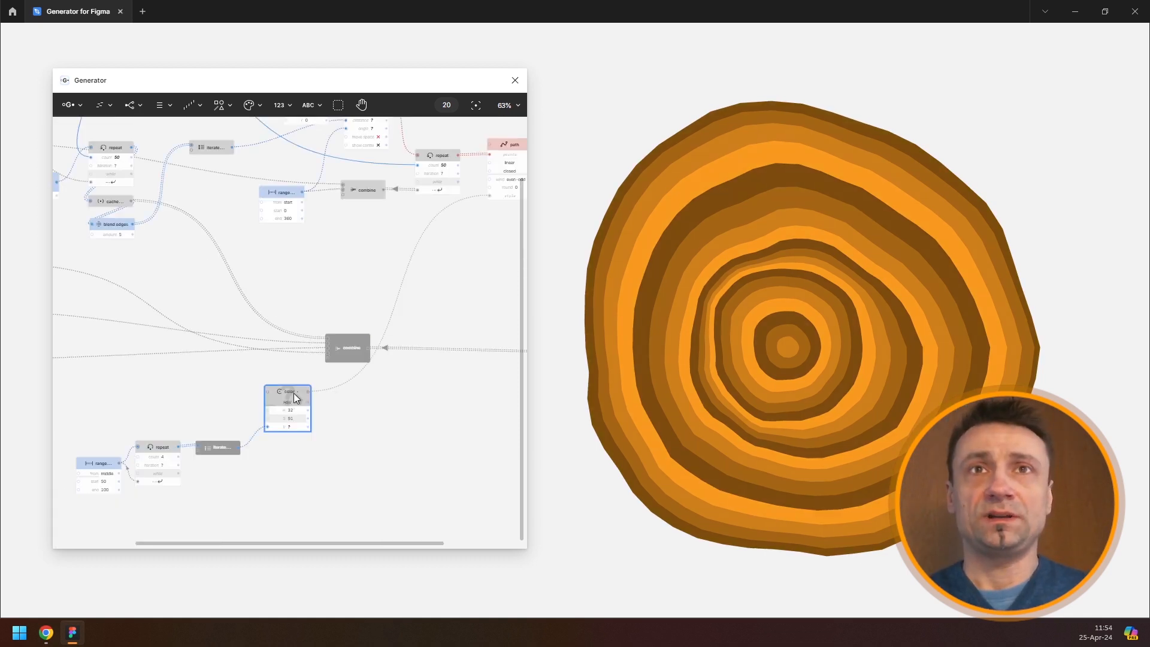
{"action": "left_click", "coordinate": [402, 390]}
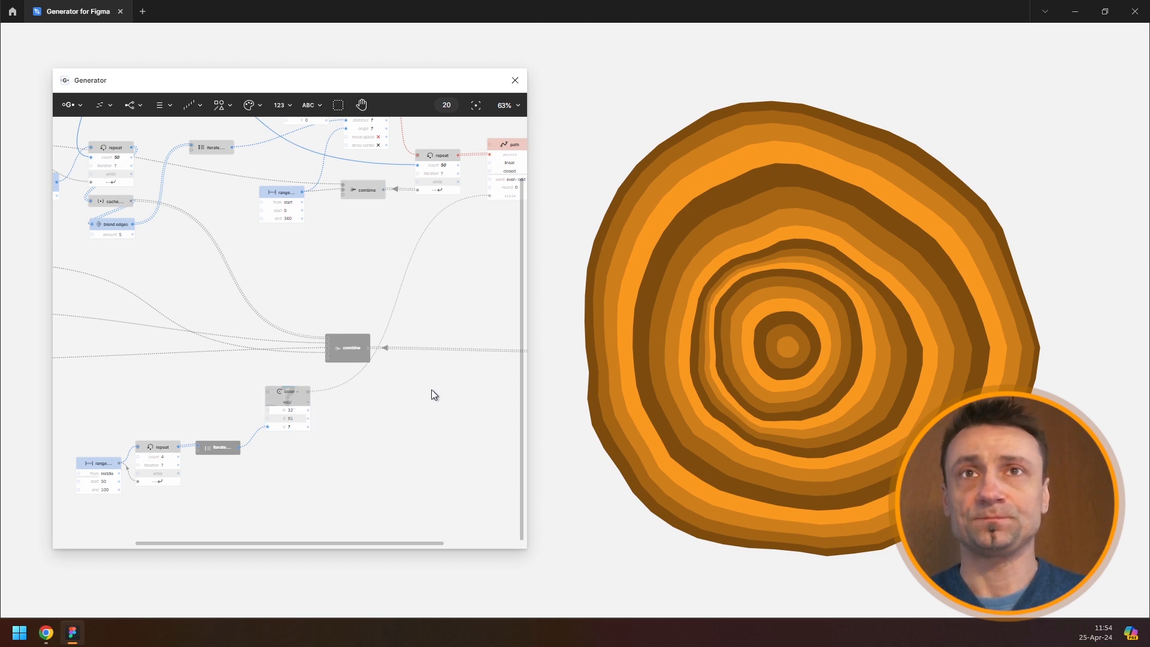
{"action": "key", "text": "ctrl+d"}
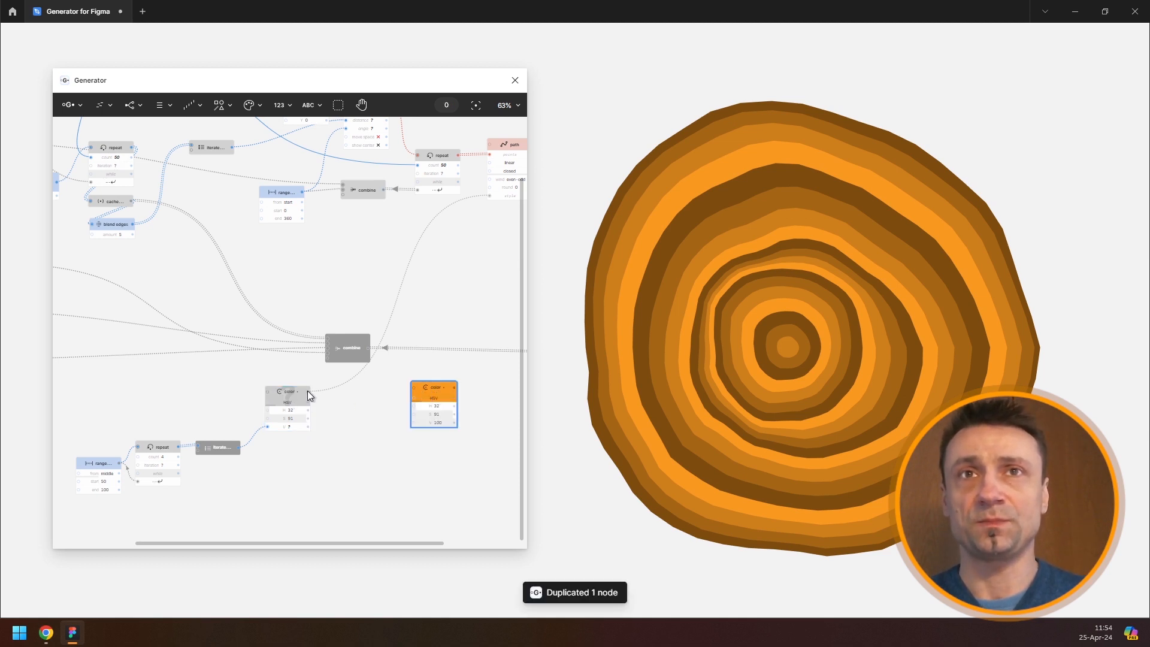
{"action": "left_click_drag", "start_coordinate": [308, 391], "coordinate": [427, 393]}
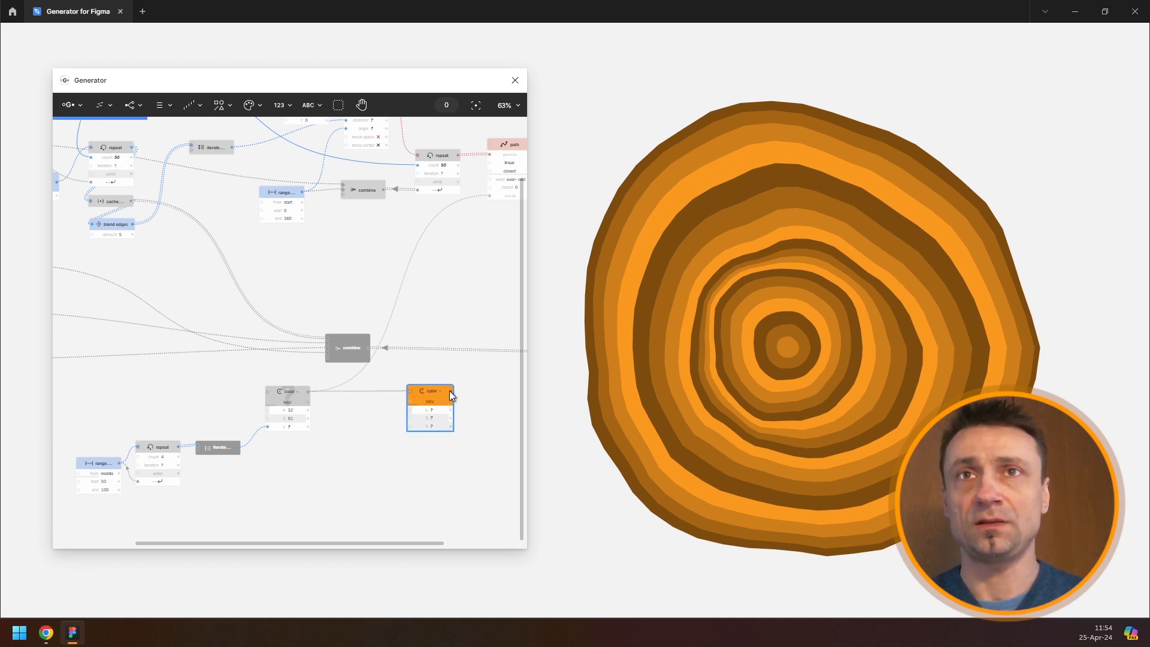
{"action": "left_click_drag", "start_coordinate": [502, 198], "coordinate": [503, 196]}
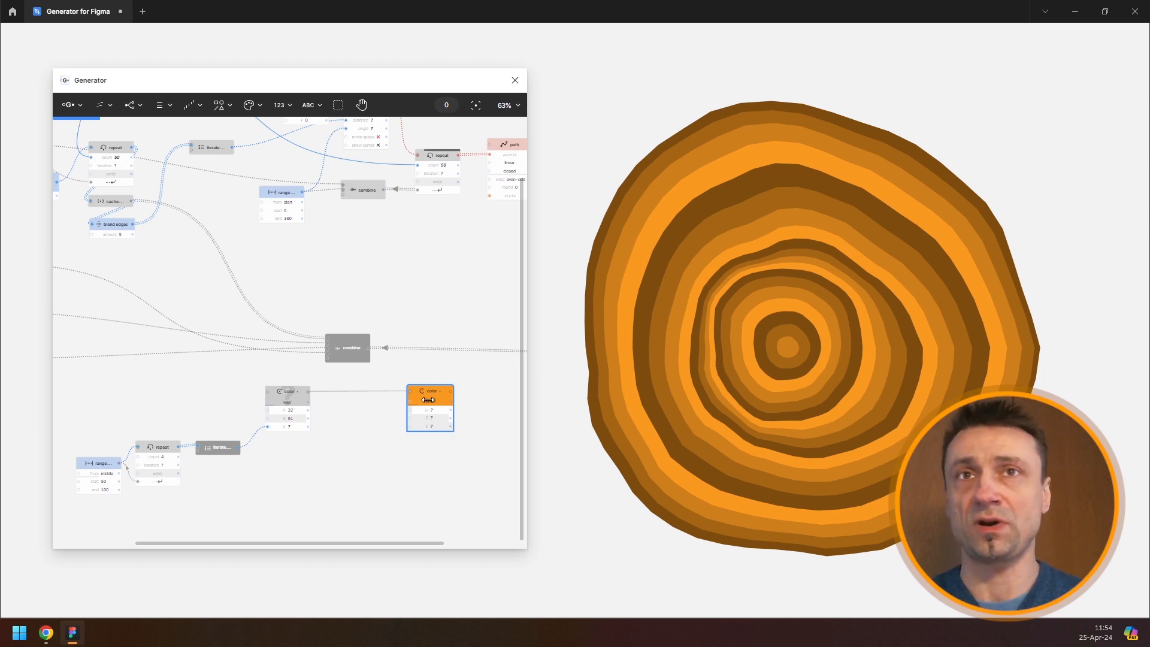
Step: Add a math node between the two color nodes and route the V value through it
{"action": "left_click", "coordinate": [282, 108]}
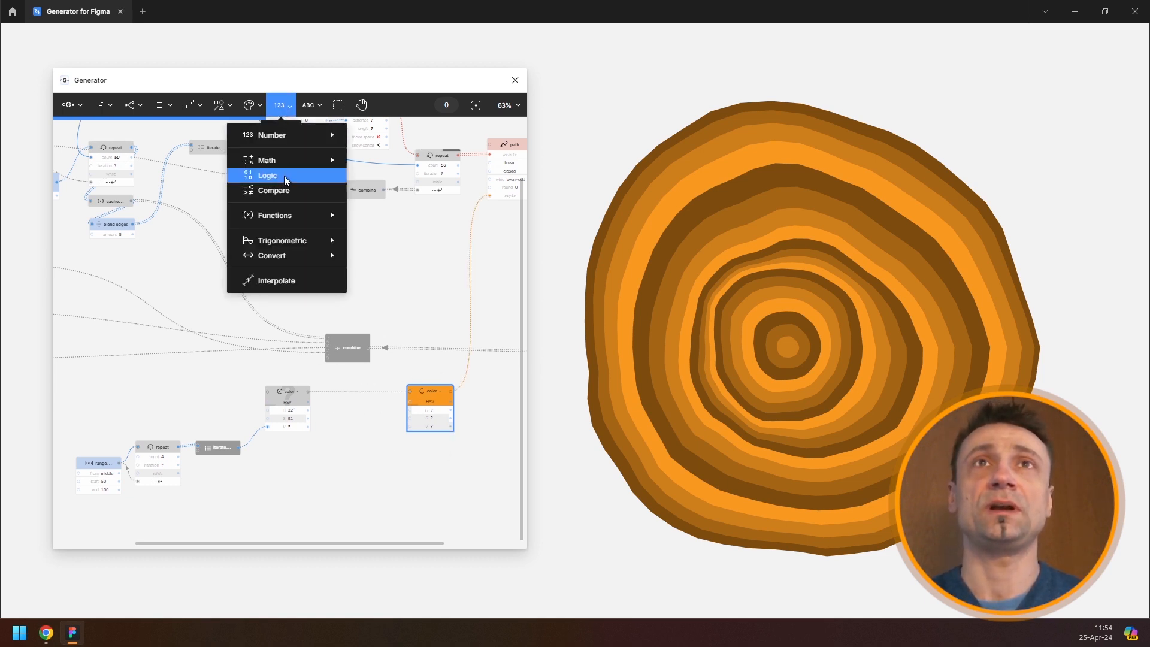
{"action": "mouse_move", "coordinate": [336, 160]}
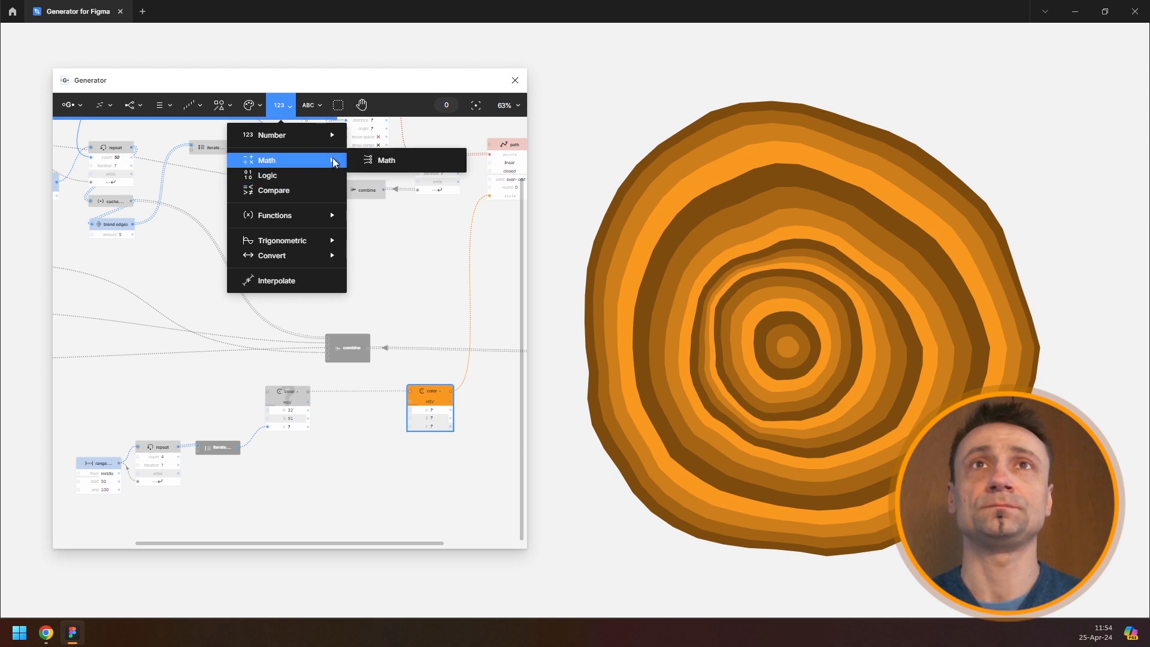
{"action": "left_click", "coordinate": [384, 160]}
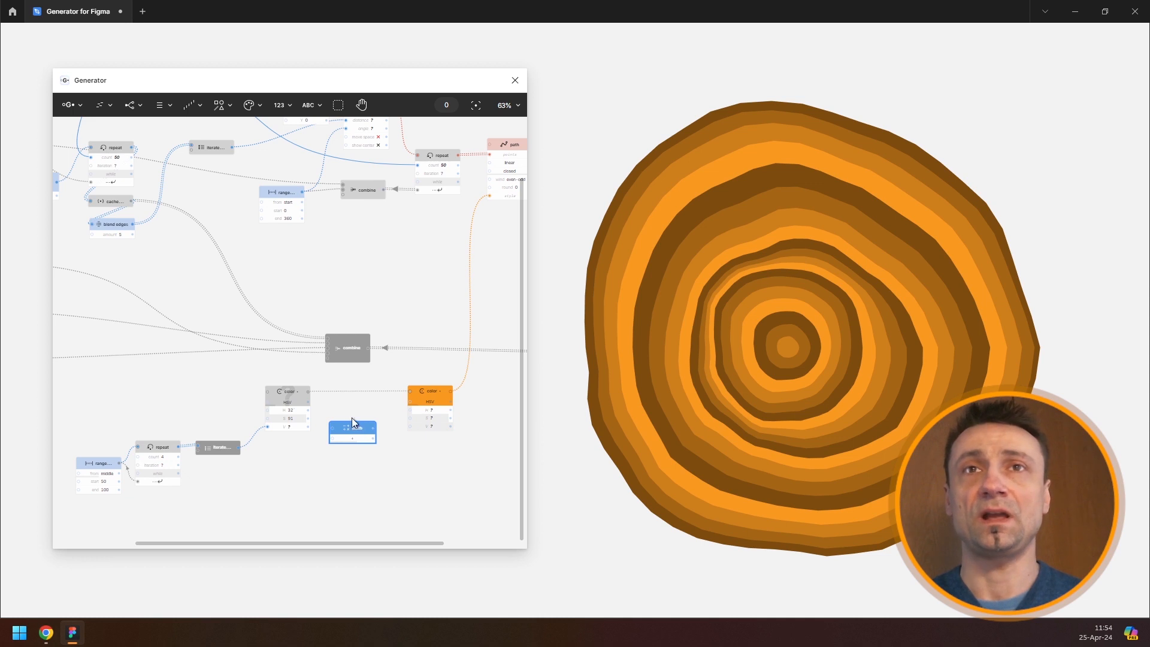
{"action": "scroll", "coordinate": [351, 418], "scroll_direction": "up", "scroll_amount": 5}
{"action": "left_click_drag", "start_coordinate": [267, 428], "coordinate": [320, 430]}
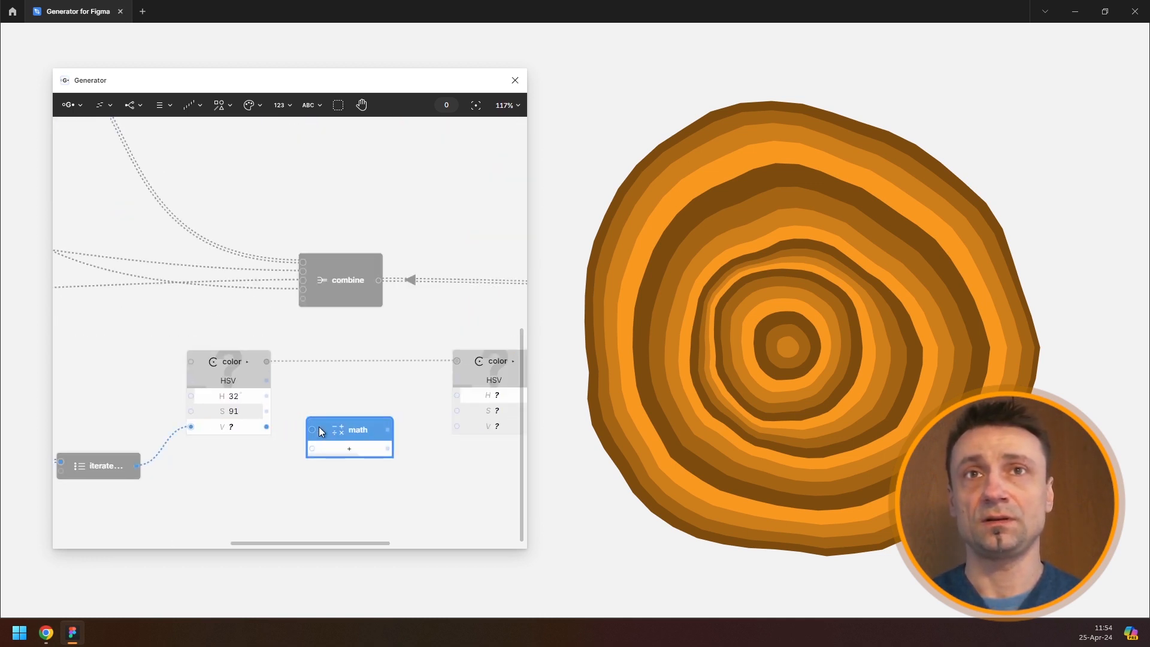
{"action": "left_click_drag", "start_coordinate": [388, 429], "coordinate": [457, 426]}
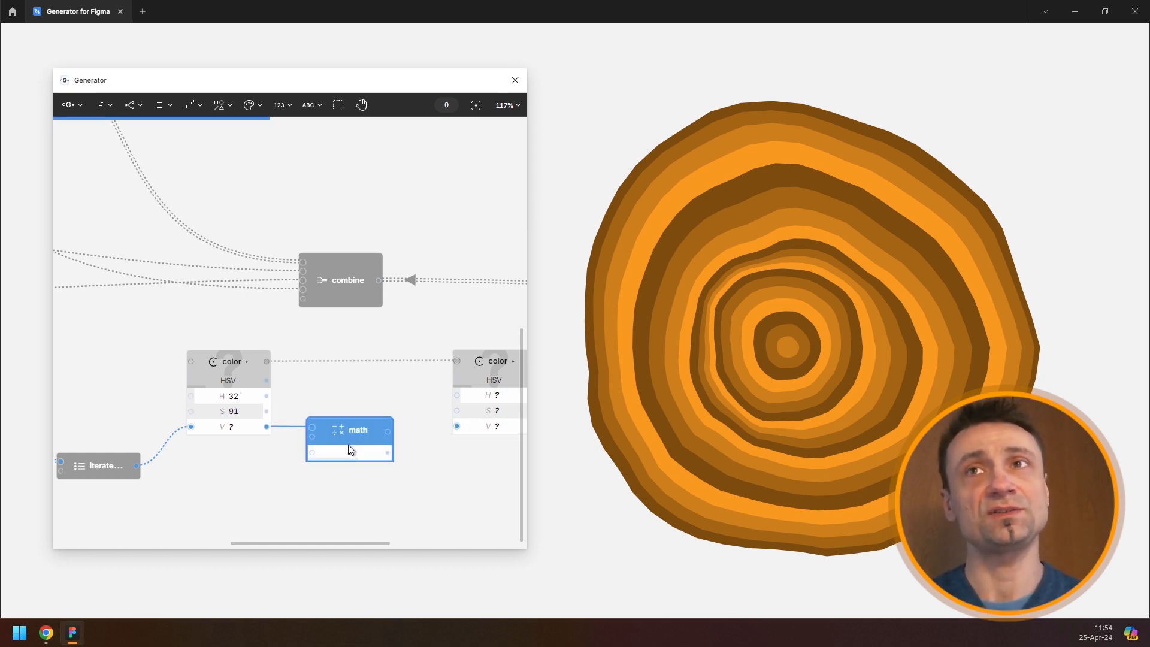
Step: Add a noise node below the first color node and set that color's saturation to 88
{"action": "left_click", "coordinate": [195, 102]}
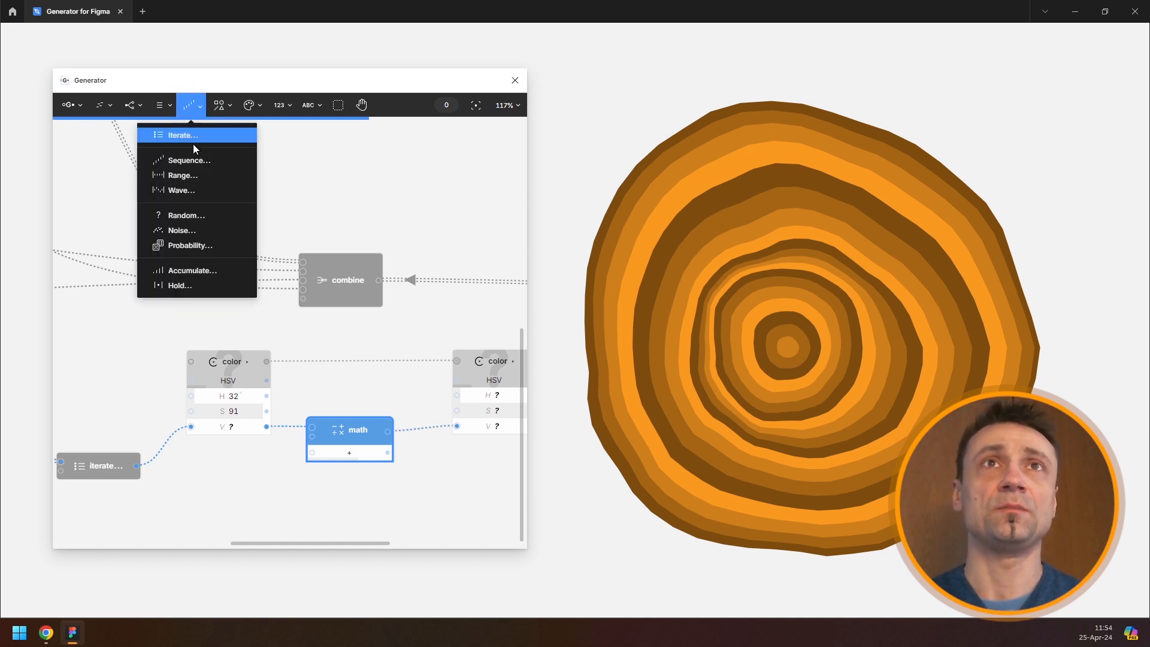
{"action": "left_click", "coordinate": [197, 231]}
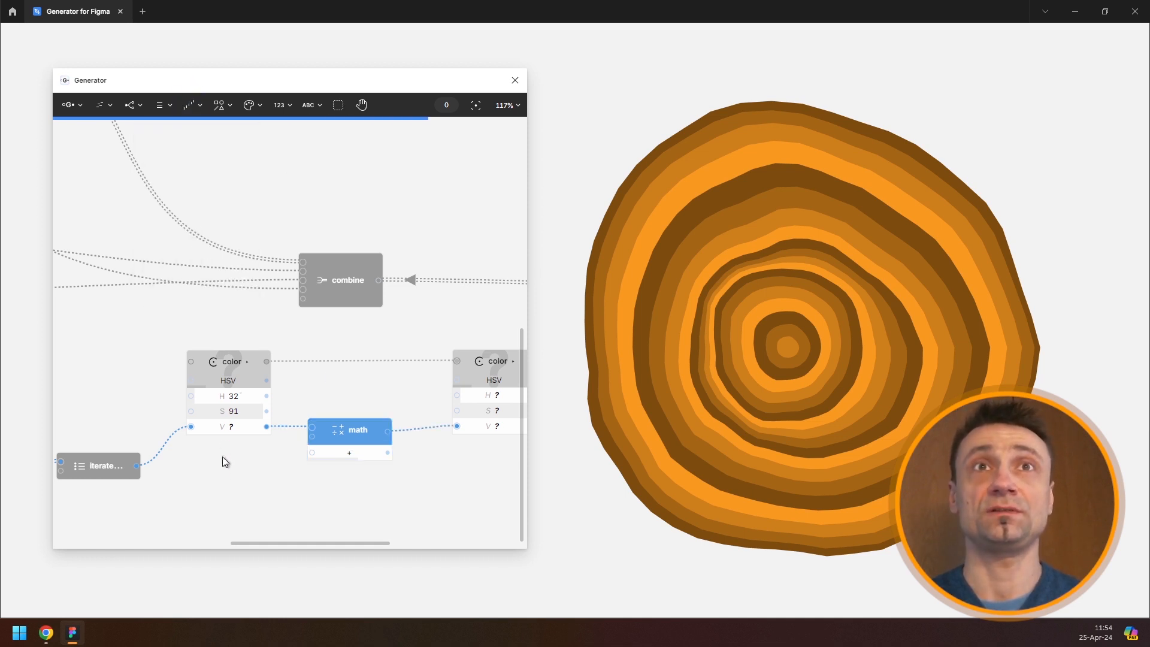
{"action": "left_click", "coordinate": [222, 497]}
{"action": "left_click_drag", "start_coordinate": [260, 410], "coordinate": [253, 411]}
{"action": "left_click_drag", "start_coordinate": [287, 479], "coordinate": [289, 346]}
Step: Set the noise node's range to min -20 and max 20 and connect it to the math node
{"action": "left_click", "coordinate": [239, 411]}
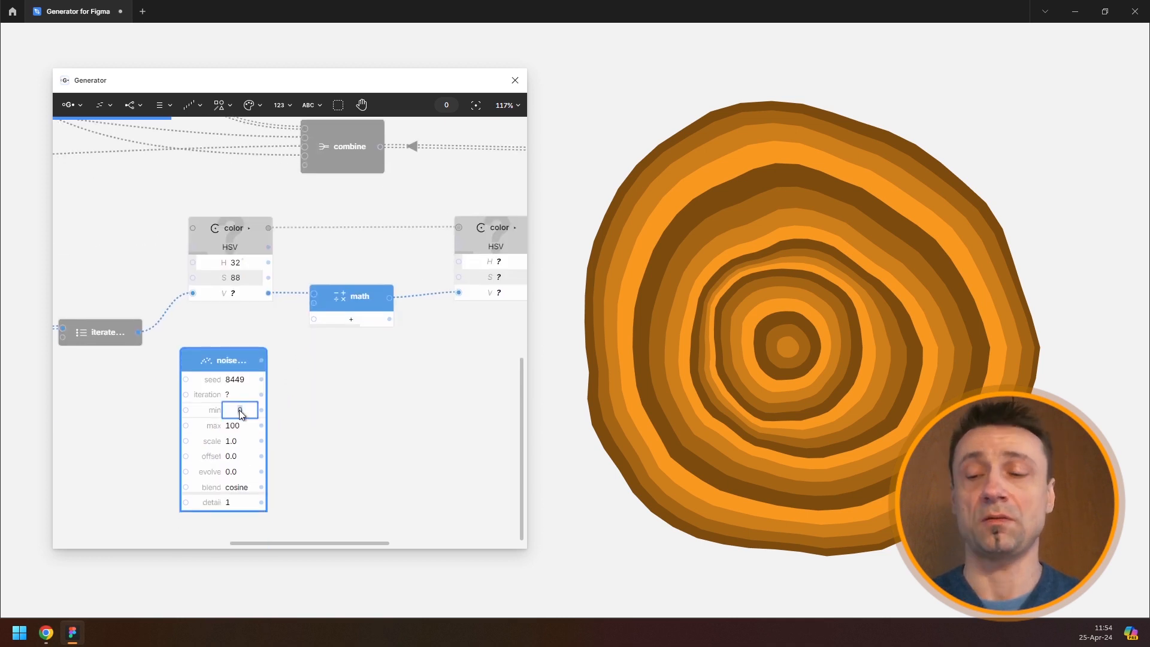
{"action": "type", "text": "-20"}
{"action": "key", "text": "Tab"}
{"action": "type", "text": "2"}
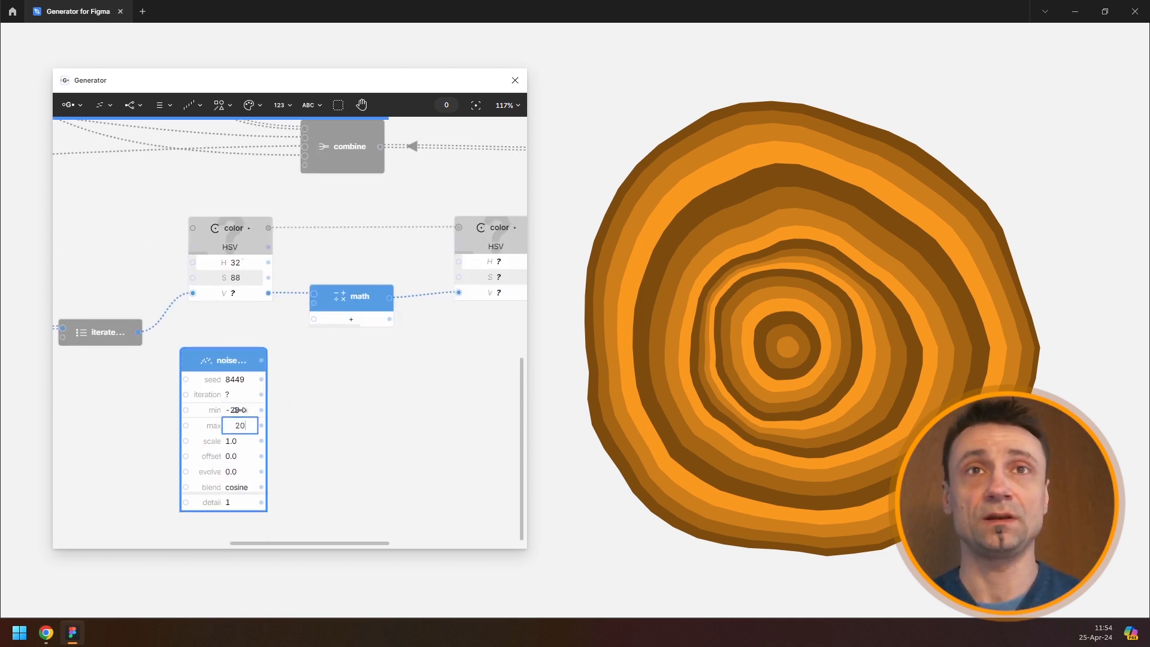
{"action": "key", "text": "Return"}
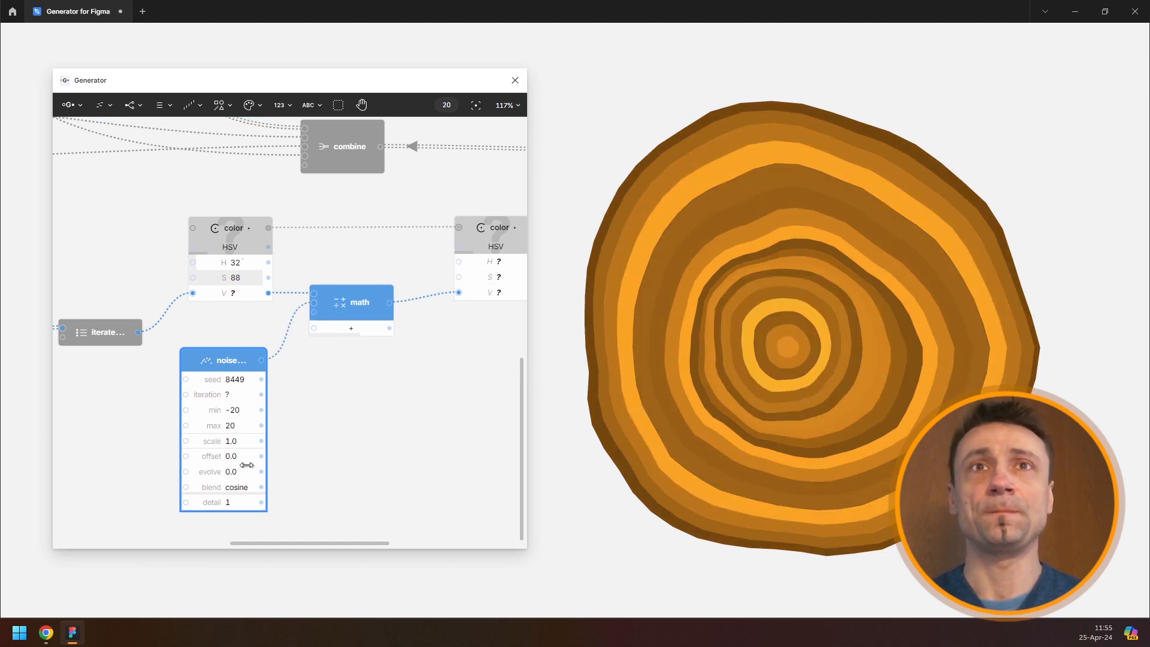
Step: Set the scale of the brightness noise node to 10
{"action": "left_click", "coordinate": [243, 439]}
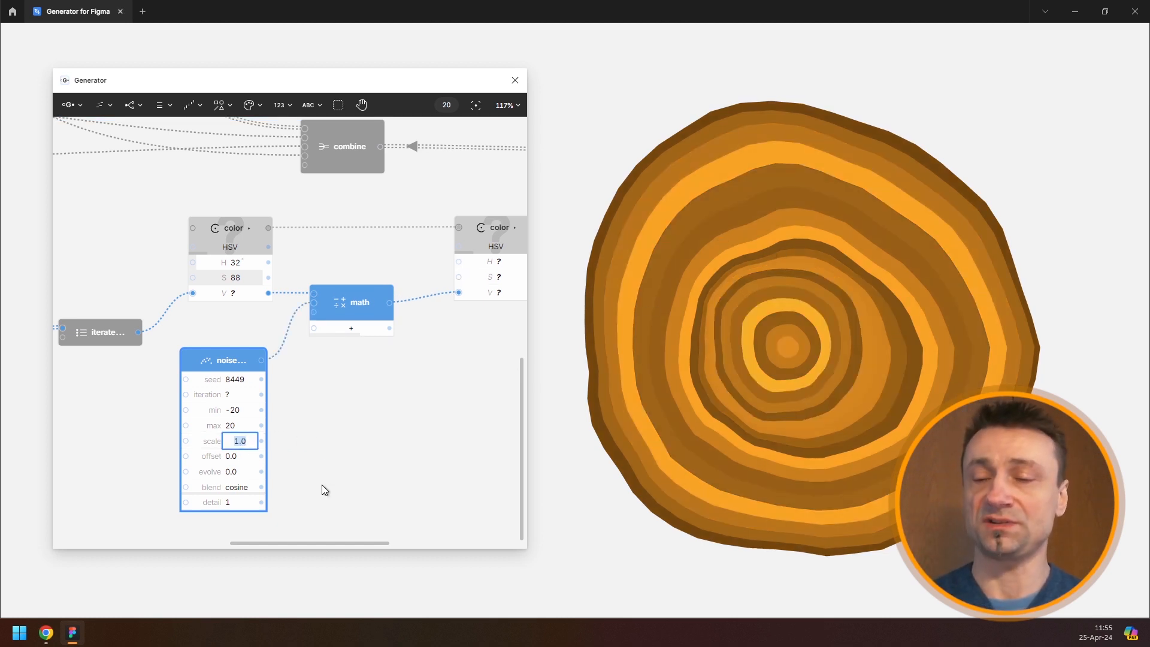
{"action": "type", "text": "10"}
{"action": "key", "text": "Return"}
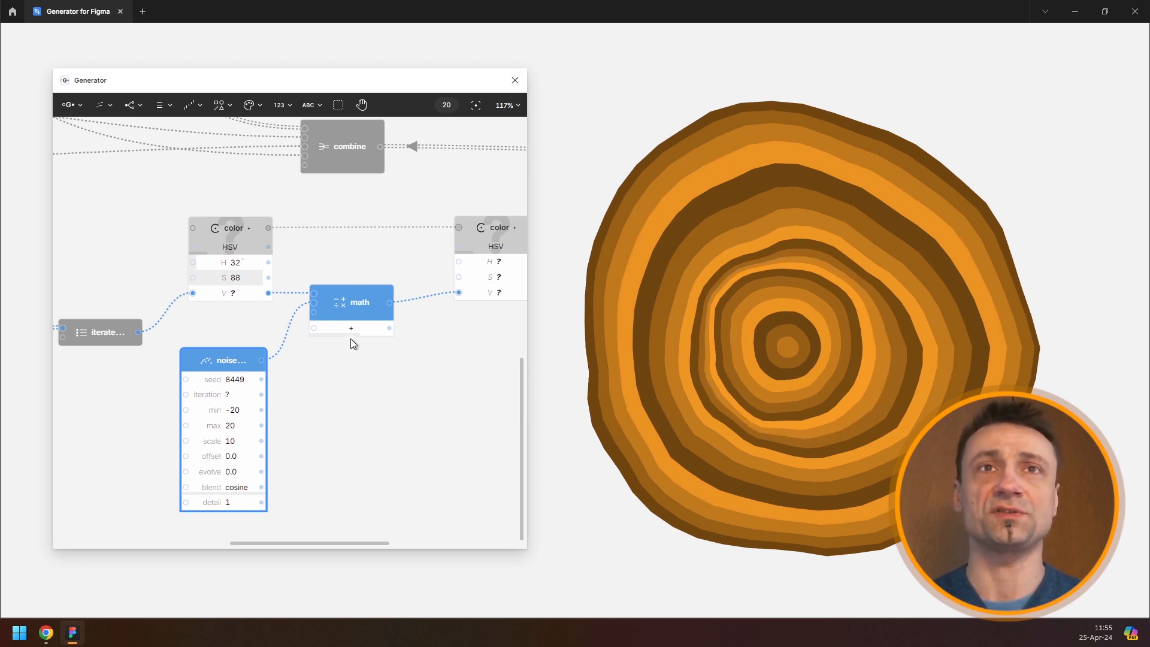
Step: Duplicate the math node and route the S value through the copy into the second color node
{"action": "left_click", "coordinate": [352, 305]}
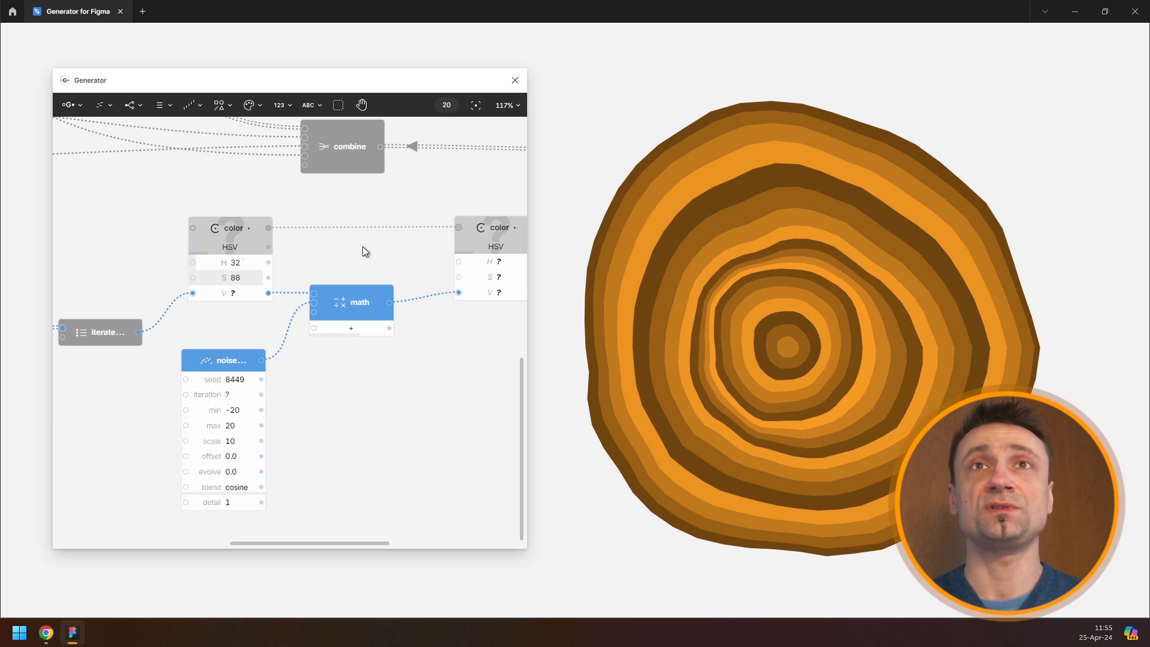
{"action": "key", "text": "ctrl+d"}
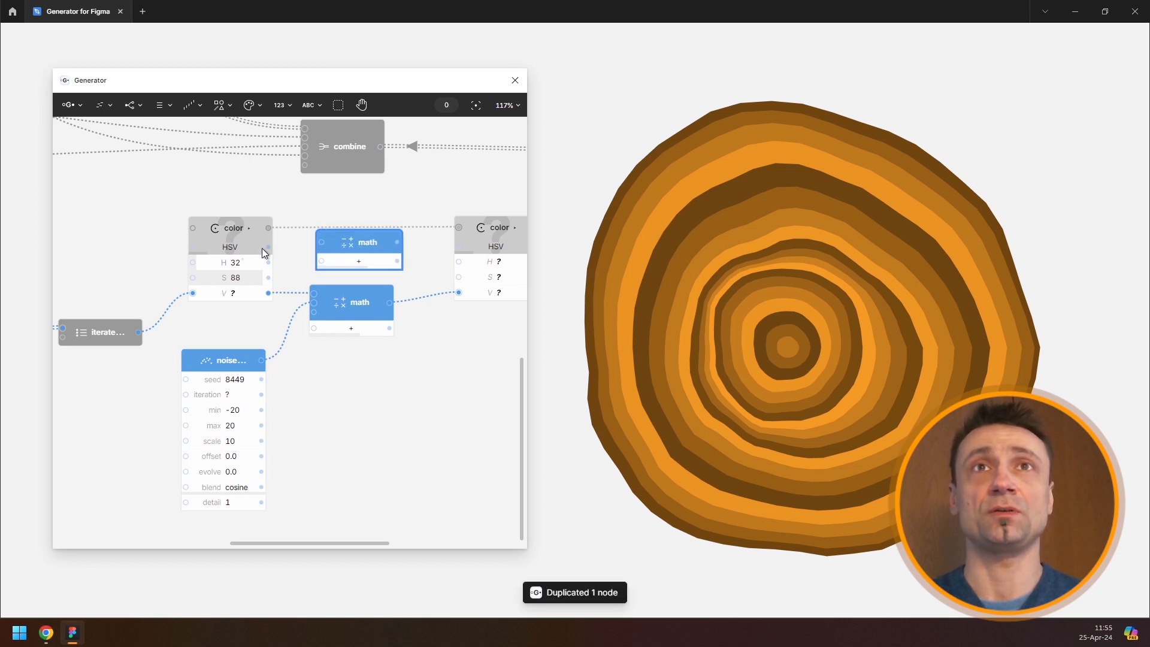
{"action": "left_click_drag", "start_coordinate": [268, 278], "coordinate": [322, 242]}
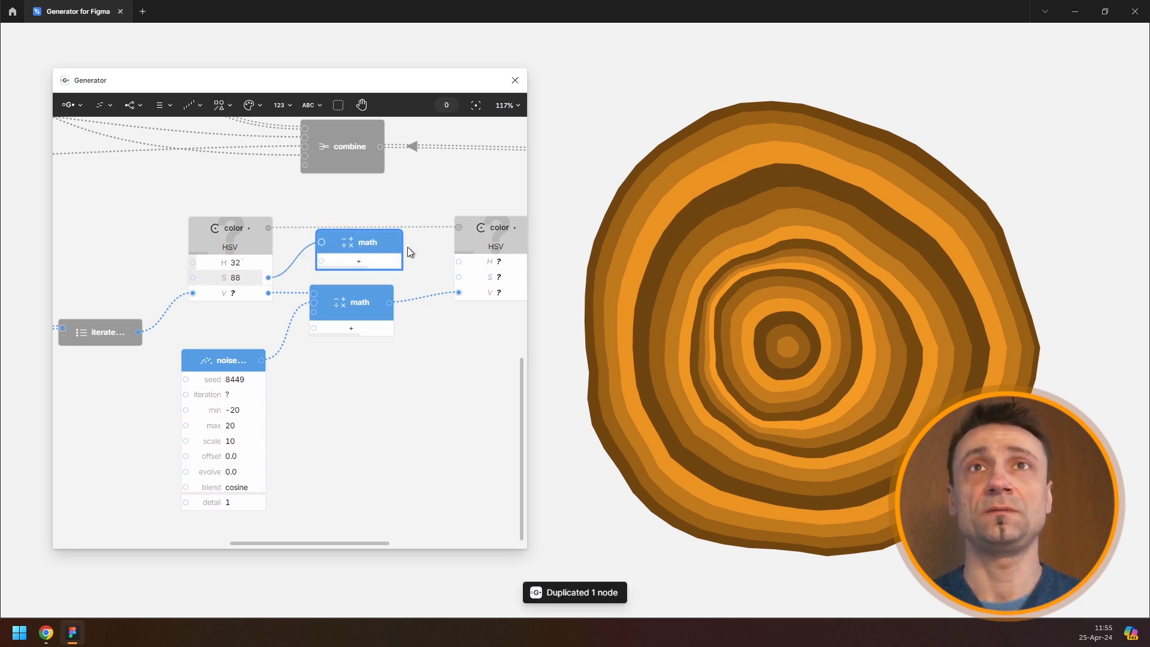
{"action": "left_click_drag", "start_coordinate": [398, 244], "coordinate": [465, 276]}
Step: Duplicate the noise node beside the original and connect the copy to the saturation math node
{"action": "left_click_drag", "start_coordinate": [224, 365], "coordinate": [265, 419]}
{"action": "left_click", "coordinate": [183, 417]}
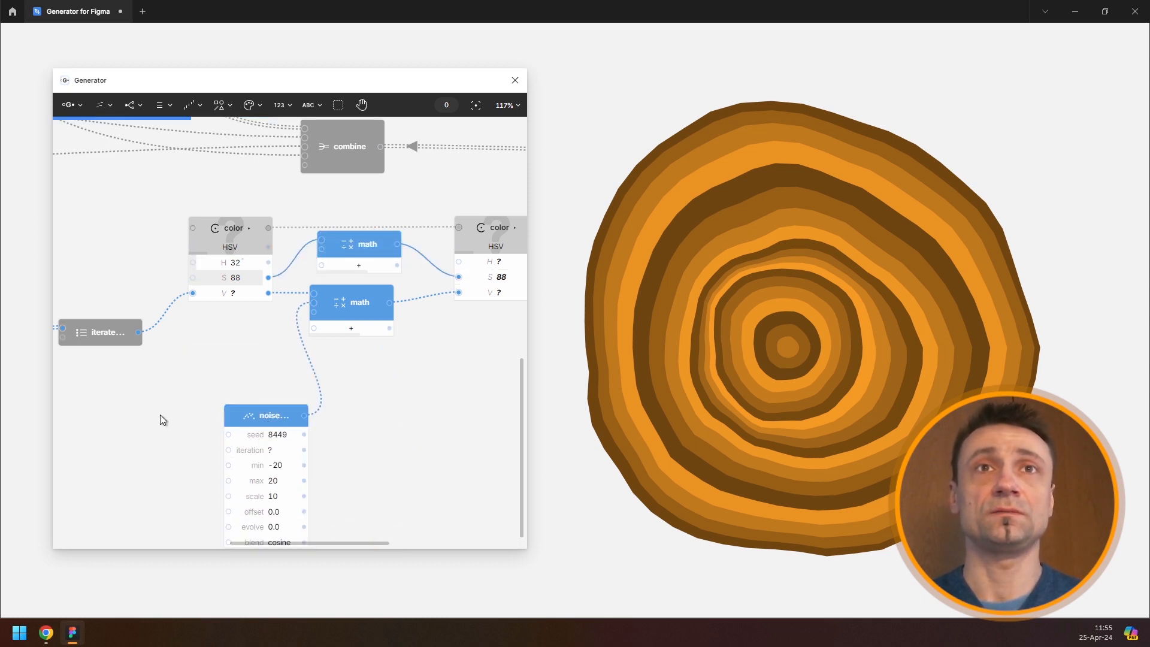
{"action": "left_click_drag", "start_coordinate": [279, 415], "coordinate": [152, 410]}
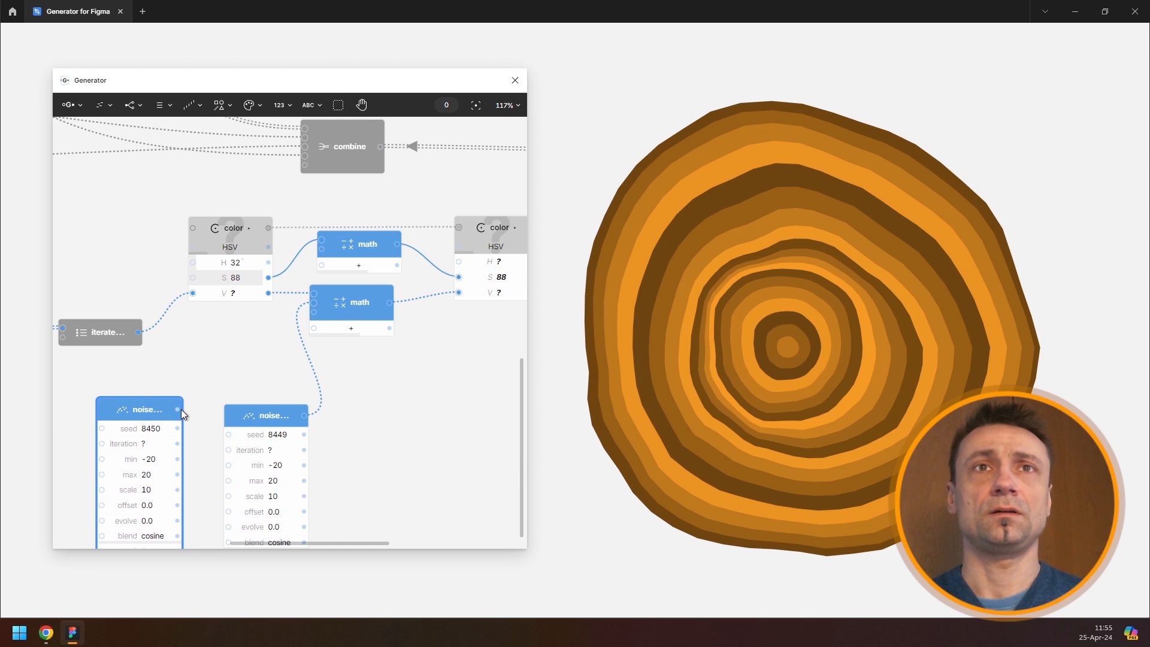
{"action": "left_click_drag", "start_coordinate": [178, 405], "coordinate": [332, 247]}
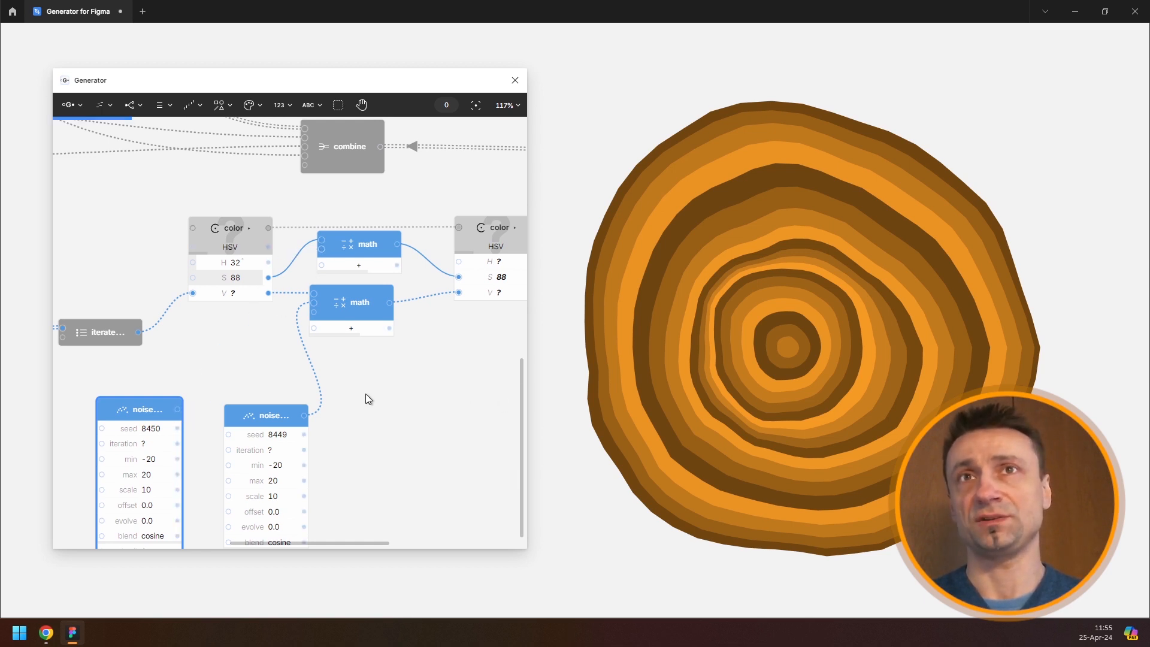
Step: Set the count of the repeat node following the path to 100
{"action": "scroll", "coordinate": [205, 357], "scroll_direction": "down", "scroll_amount": 5}
{"action": "left_click_drag", "start_coordinate": [346, 346], "coordinate": [91, 408]}
{"action": "scroll", "coordinate": [304, 275], "scroll_direction": "up", "scroll_amount": 5}
{"action": "left_click", "coordinate": [303, 275]}
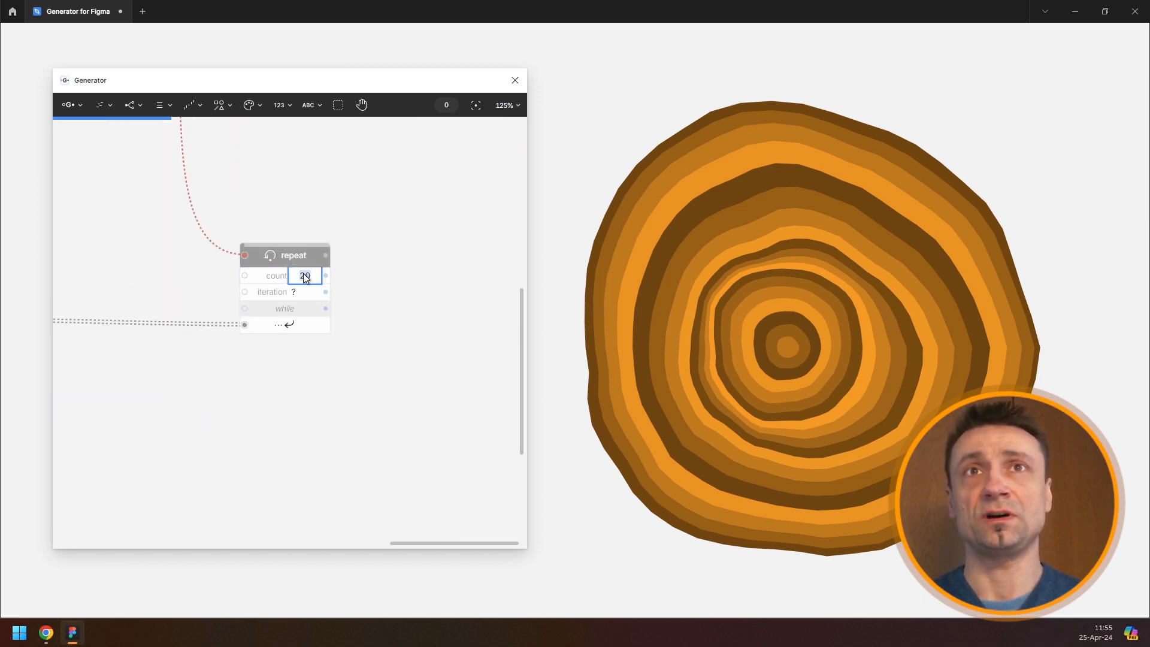
{"action": "type", "text": "100"}
{"action": "key", "text": "Return"}
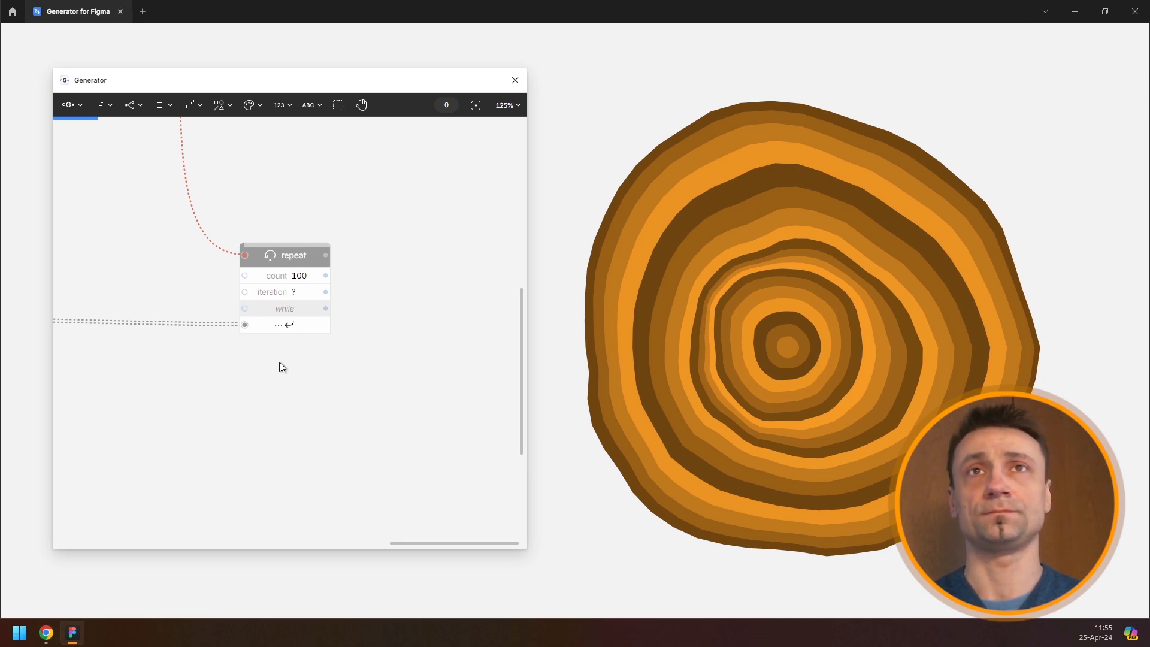
Step: Select all nodes and randomize their seeds to generate a new variation of the wood rings
{"action": "key", "text": "shift+1"}
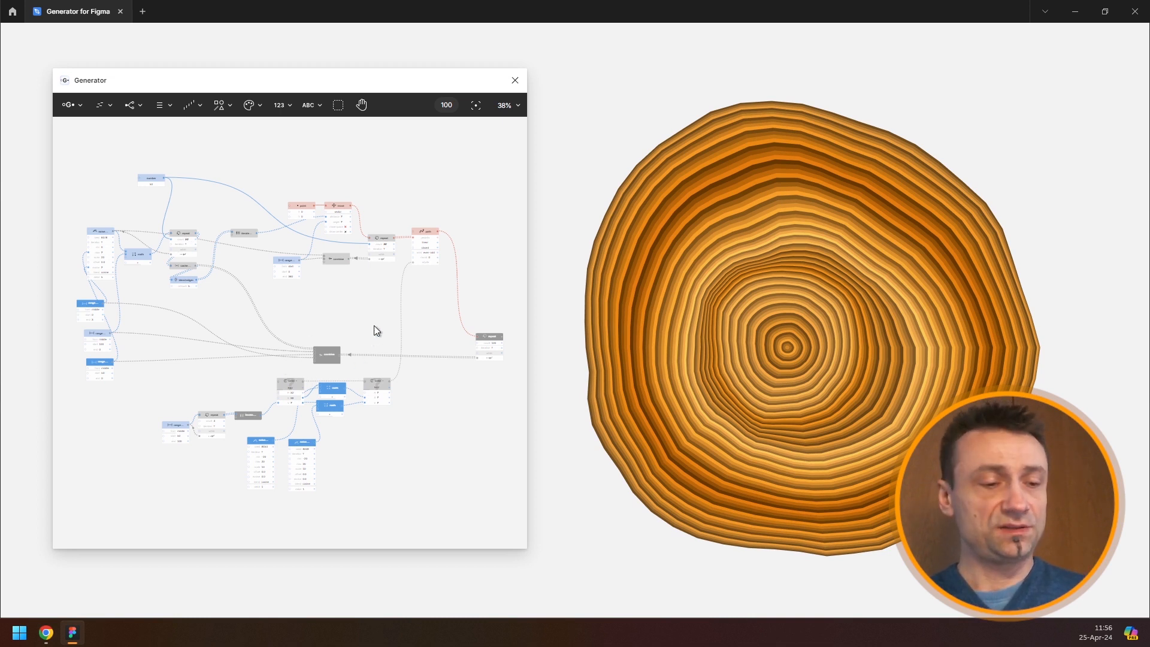
{"action": "key", "text": "ctrl+a"}
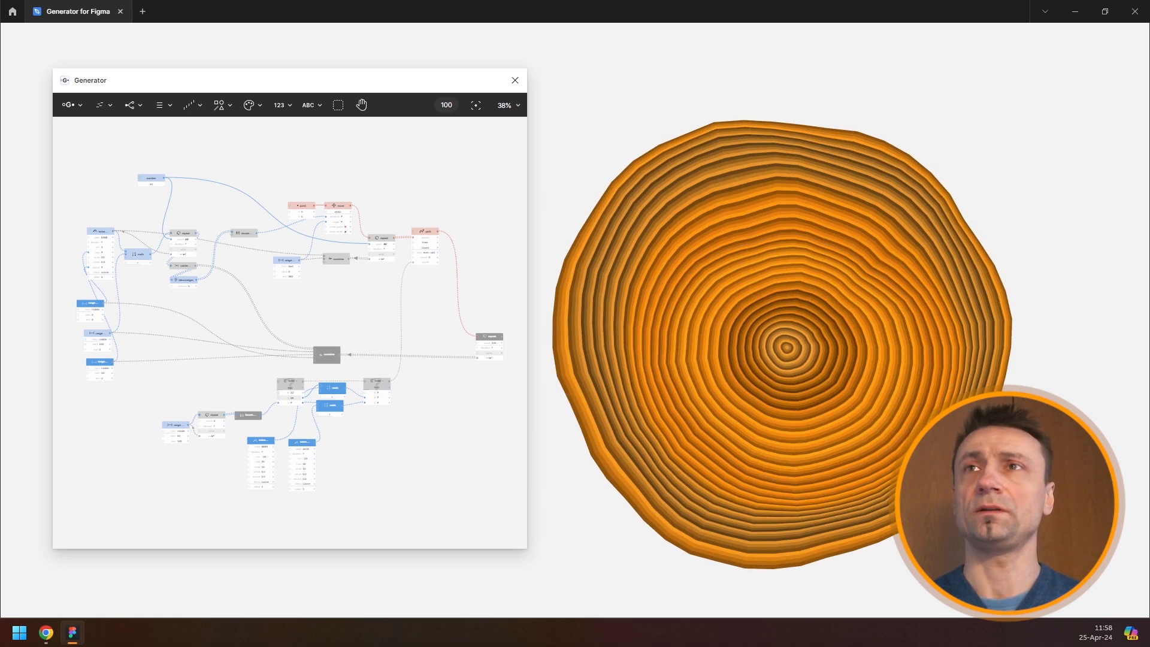
{"action": "left_click_drag", "start_coordinate": [840, 476], "coordinate": [874, 428]}
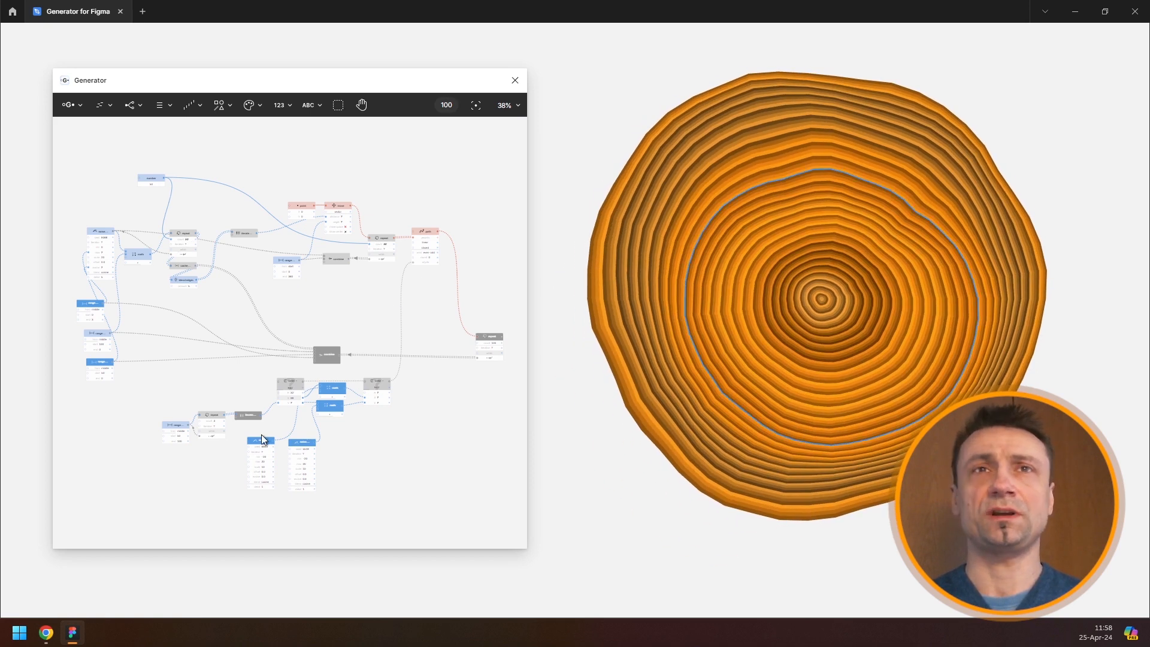
Step: Set the saturation of the first HSV color node to 68
{"action": "double_click", "coordinate": [180, 411]}
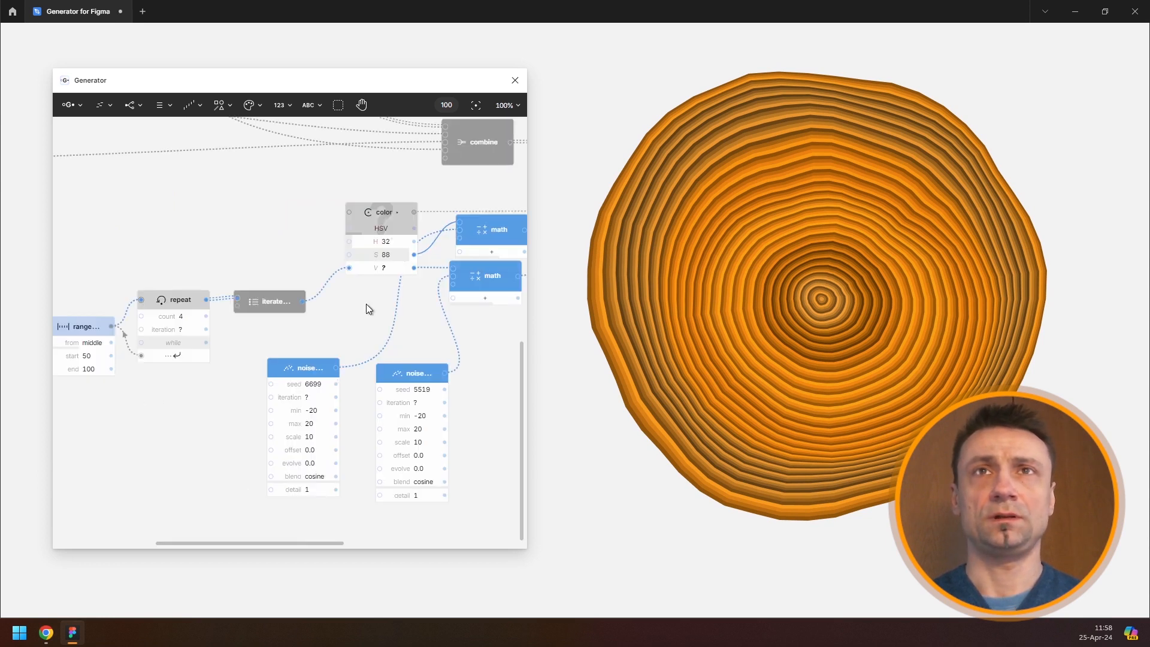
{"action": "left_click", "coordinate": [392, 252]}
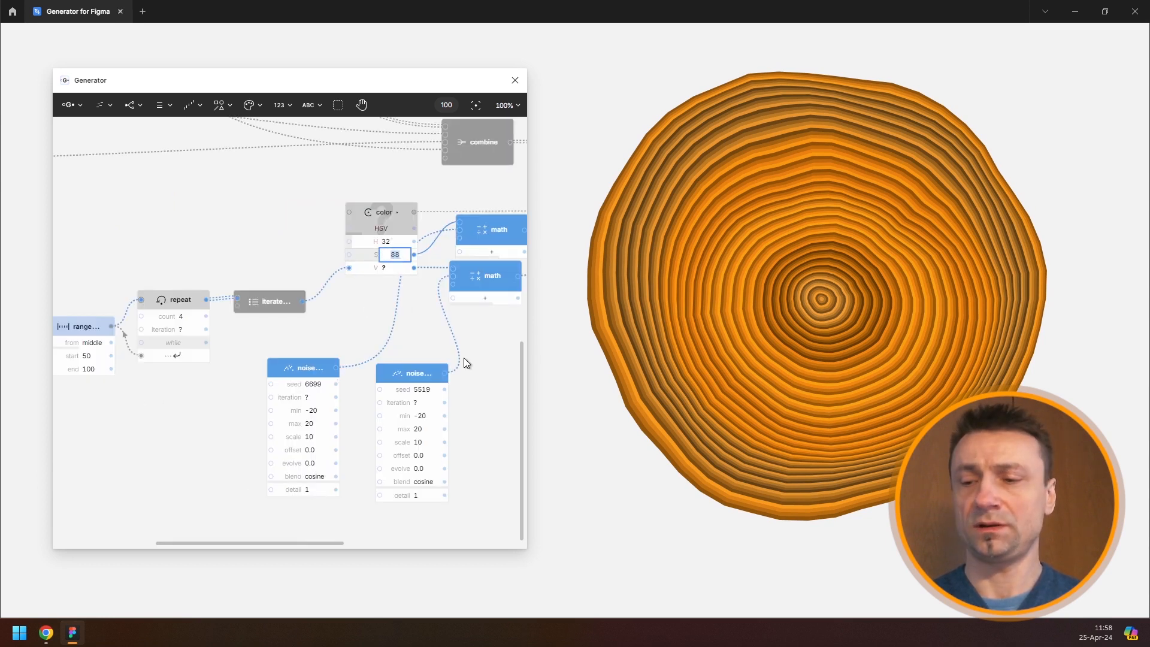
{"action": "type", "text": "68"}
{"action": "key", "text": "Return"}
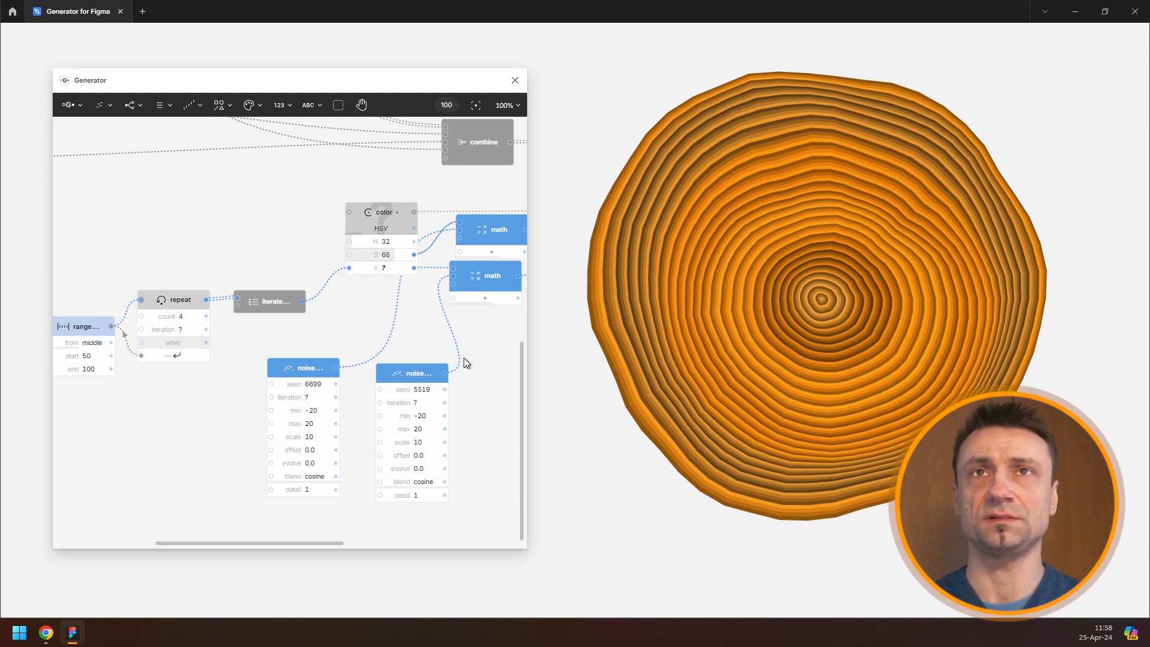
Step: Select all nodes, randomize their seeds for a new wood-ring variation, and clear the selection
{"action": "key", "text": "ctrl+a"}
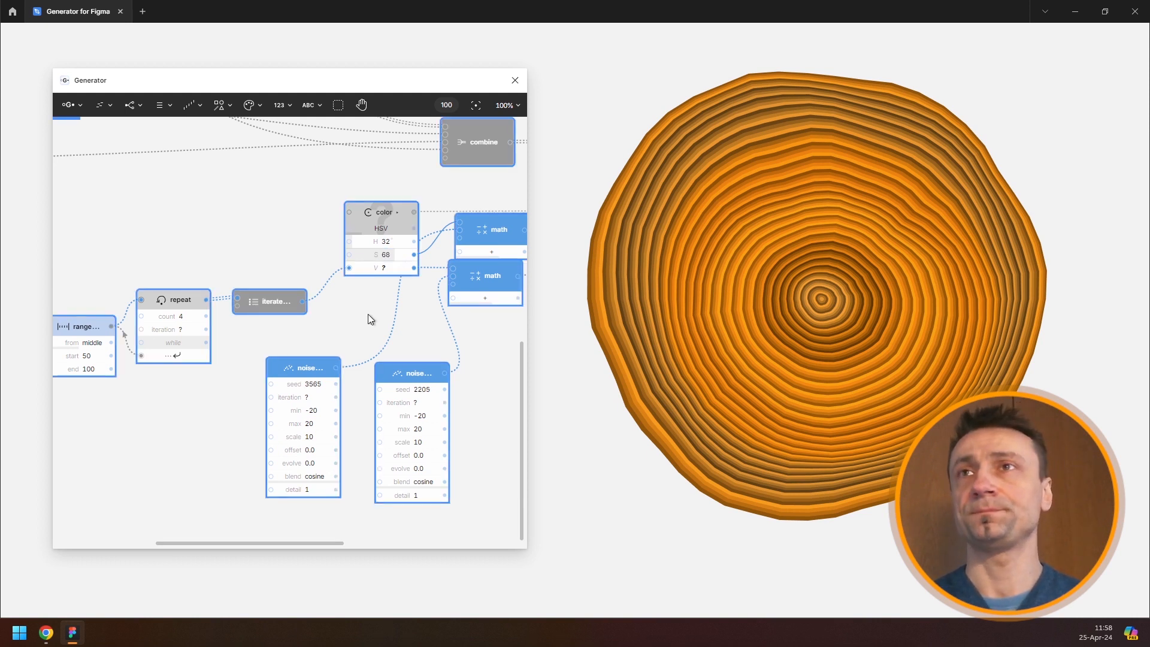
{"action": "key", "text": "shift+1"}
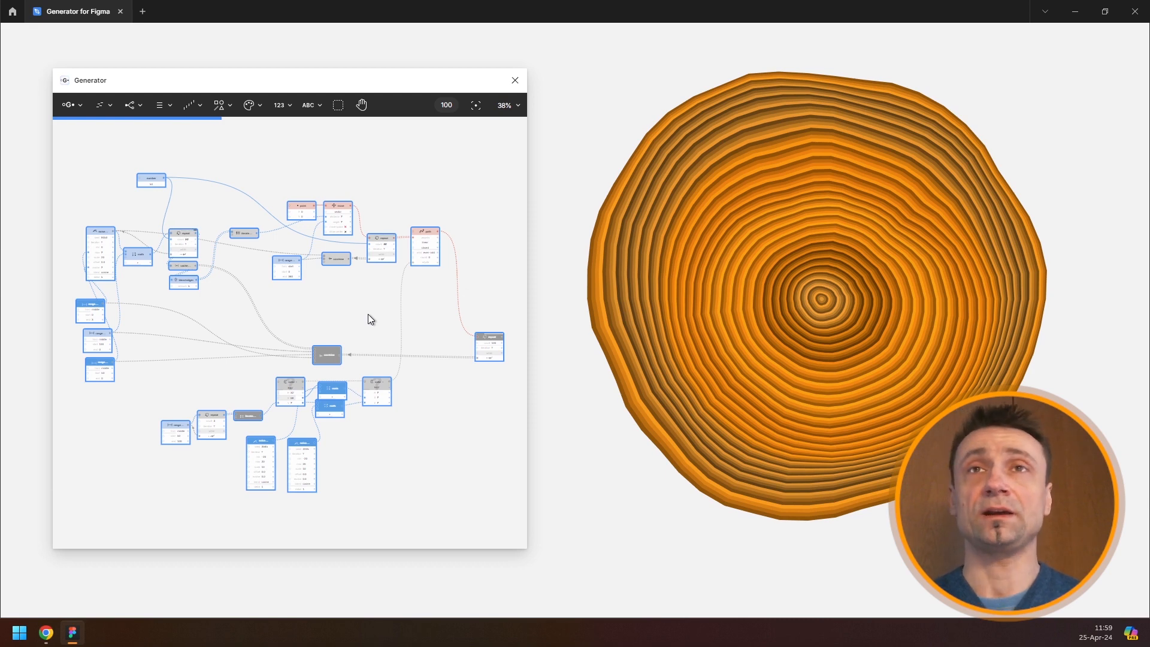
{"action": "key", "text": "shift+0"}
{"action": "left_click", "coordinate": [124, 175]}
Step: Set the number node that drives the repeat counts to 100
{"action": "scroll", "coordinate": [232, 225], "scroll_direction": "up", "scroll_amount": 5}
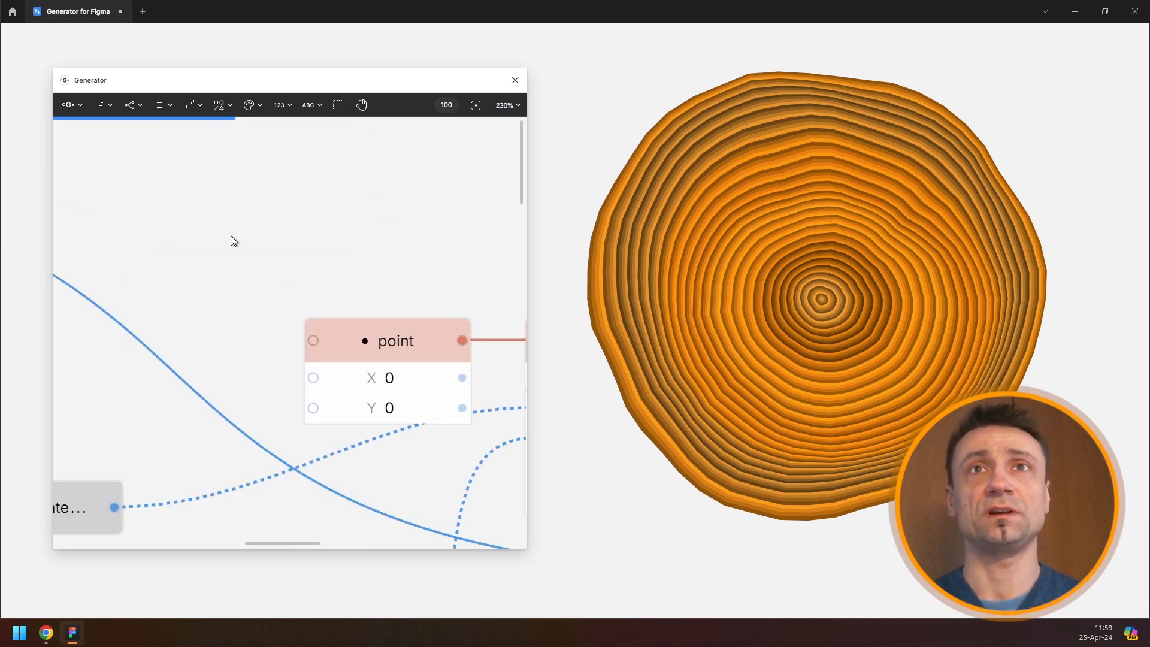
{"action": "scroll", "coordinate": [230, 227], "scroll_direction": "down", "scroll_amount": 5}
{"action": "left_click_drag", "start_coordinate": [213, 223], "coordinate": [462, 315]}
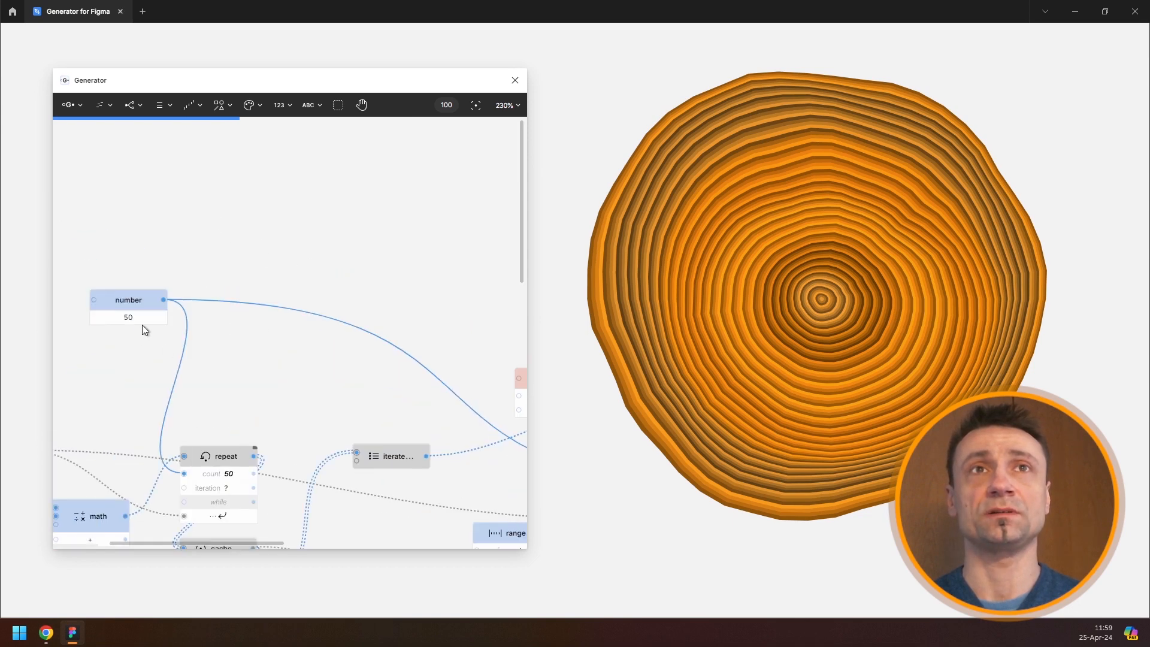
{"action": "left_click", "coordinate": [143, 318]}
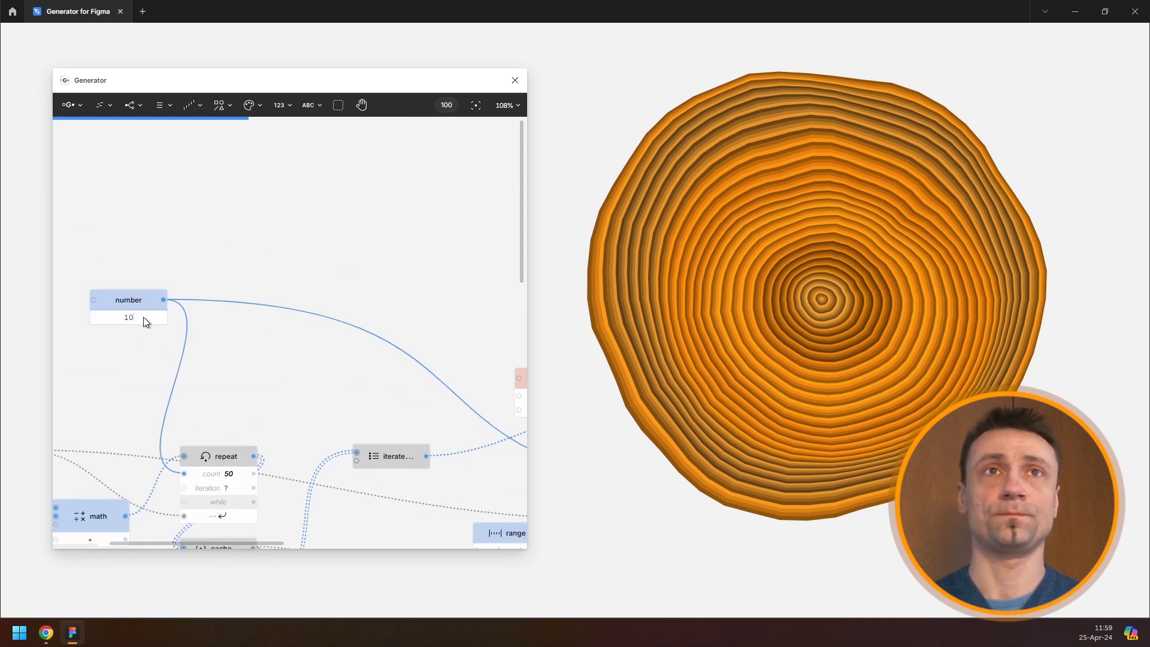
{"action": "type", "text": "100"}
{"action": "key", "text": "Return"}
Step: Randomize the seeds of all nodes again to generate another ring pattern, then deselect them
{"action": "key", "text": "shift+1"}
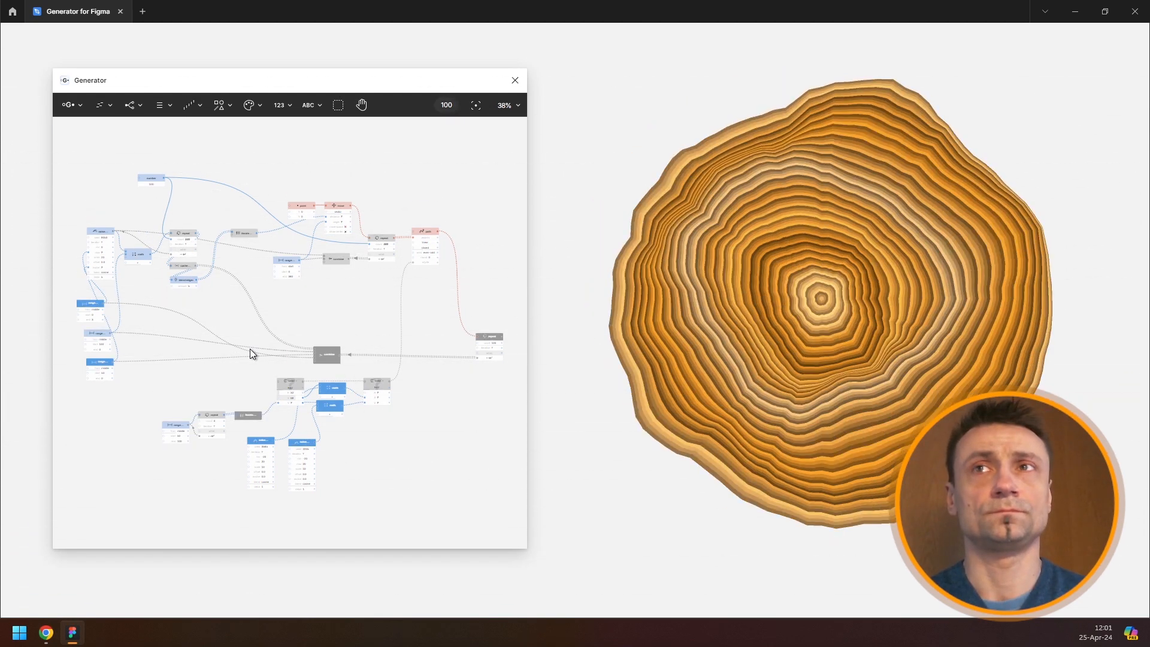
{"action": "key", "text": "ctrl+a"}
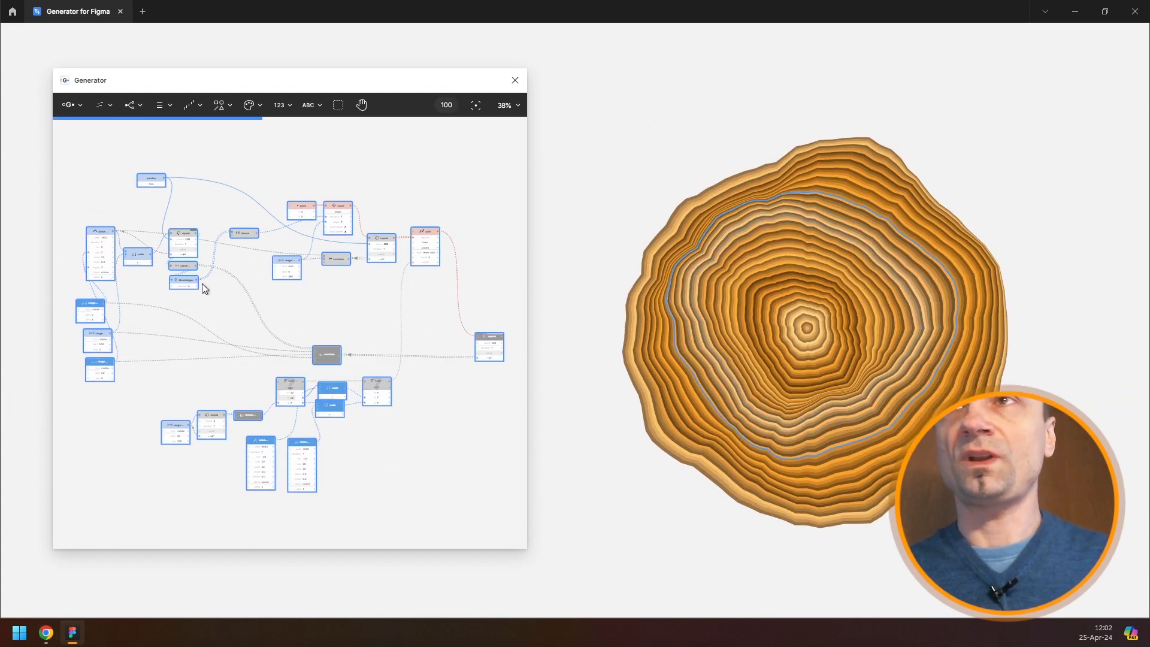
{"action": "left_click", "coordinate": [167, 317]}
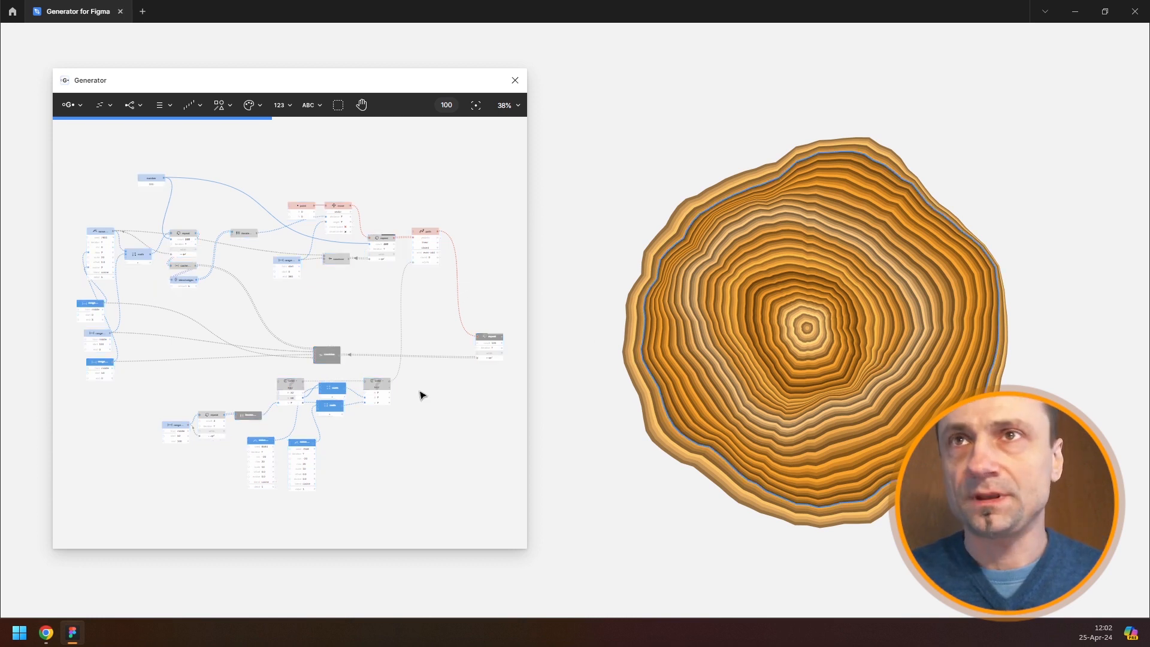
Step: Set the scale of the left noise node beneath the first HSV color node to 40
{"action": "scroll", "coordinate": [259, 469], "scroll_direction": "up", "scroll_amount": 5}
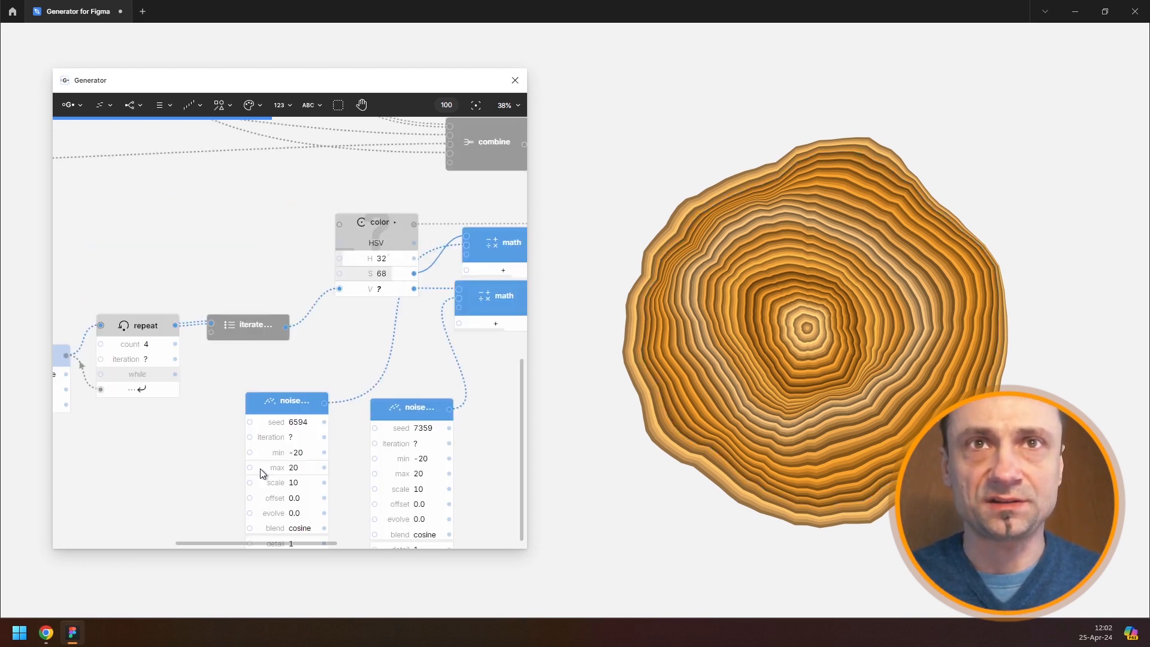
{"action": "scroll", "coordinate": [272, 473], "scroll_direction": "up", "scroll_amount": 5}
{"action": "left_click", "coordinate": [318, 486]}
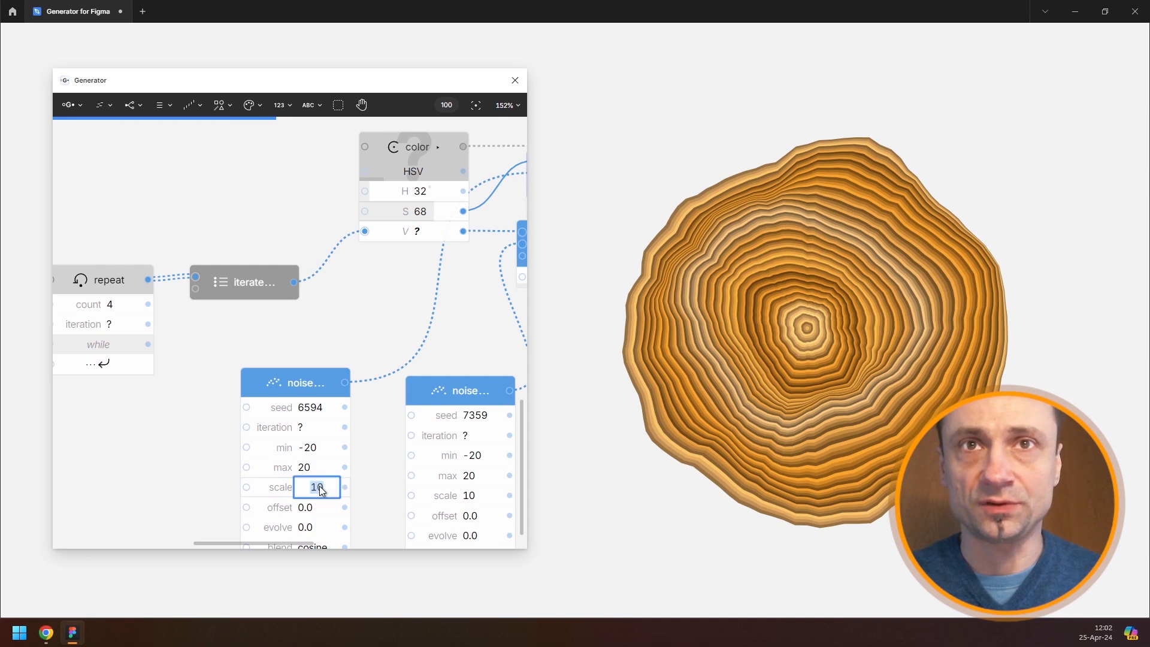
{"action": "type", "text": "3"}
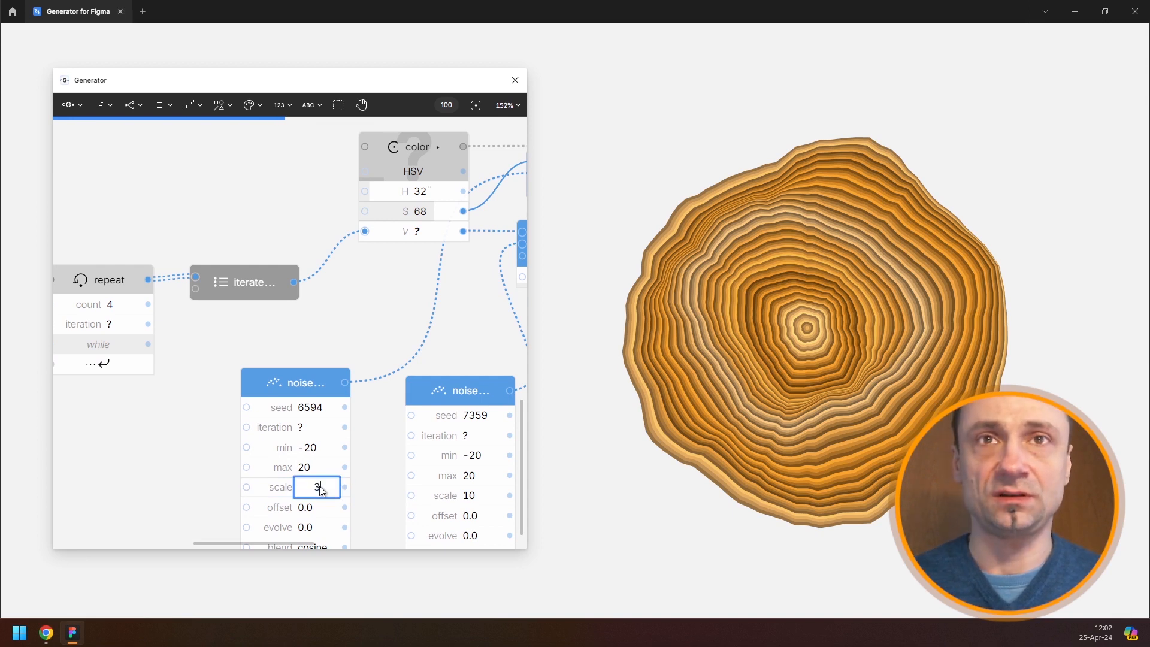
{"action": "key", "text": "BackSpace"}
{"action": "type", "text": "40"}
{"action": "key", "text": "Return"}
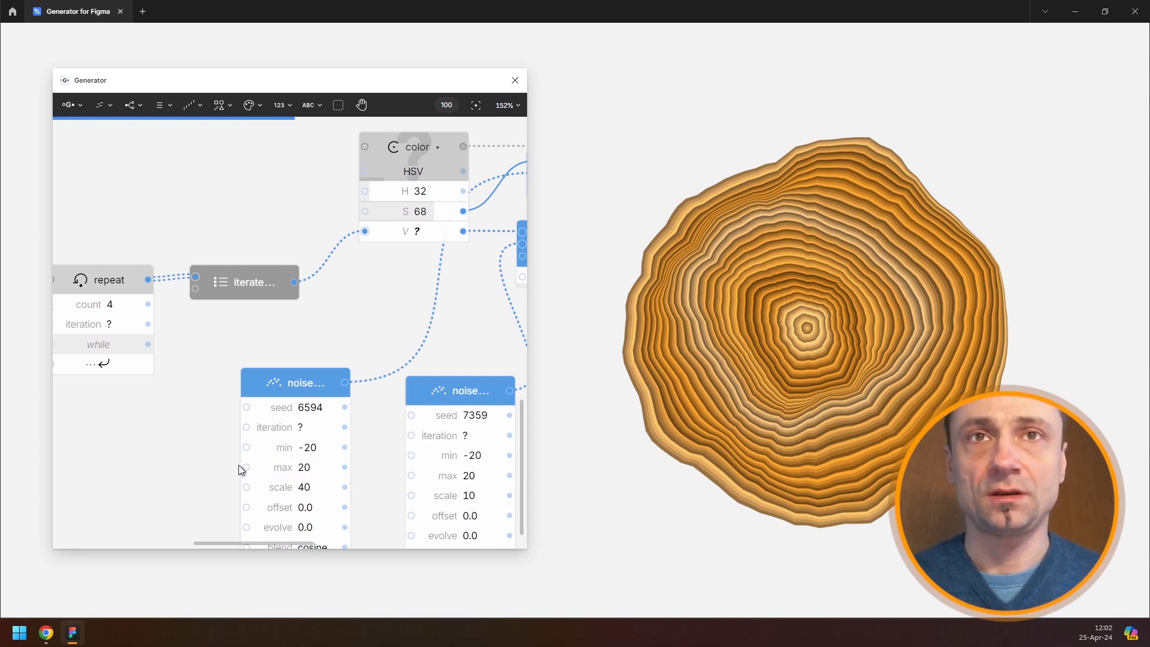
Step: Set the same noise node's detail to 3 and its minimum to -15
{"action": "scroll", "coordinate": [239, 468], "scroll_direction": "down", "scroll_amount": 2}
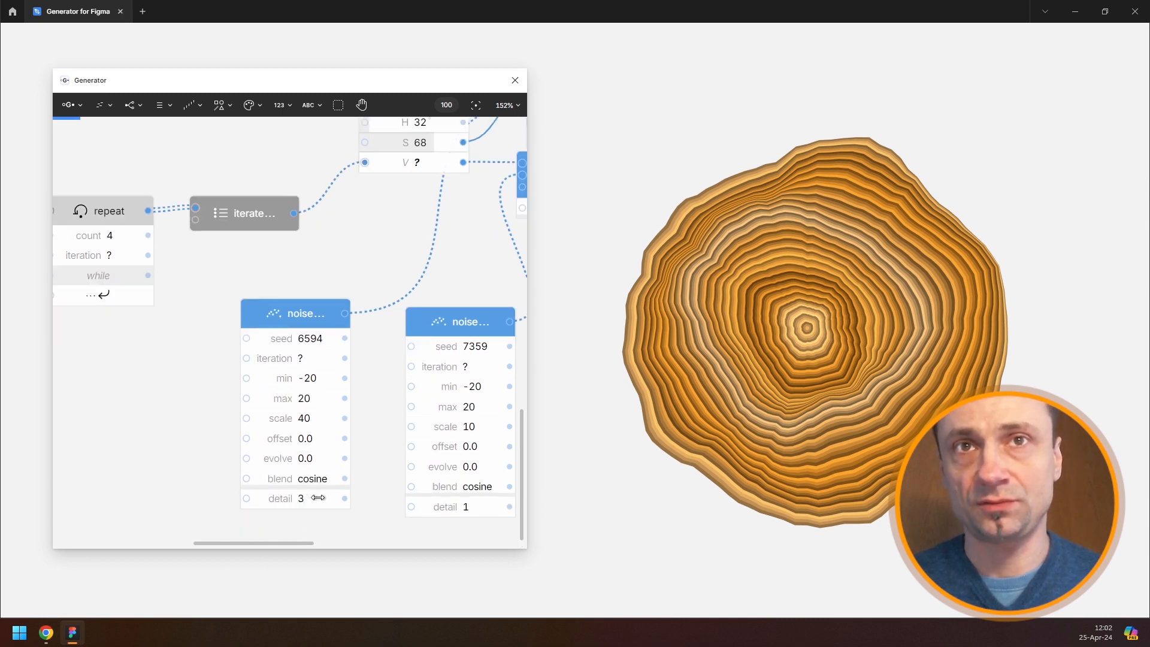
{"action": "left_click_drag", "start_coordinate": [318, 497], "coordinate": [308, 497]}
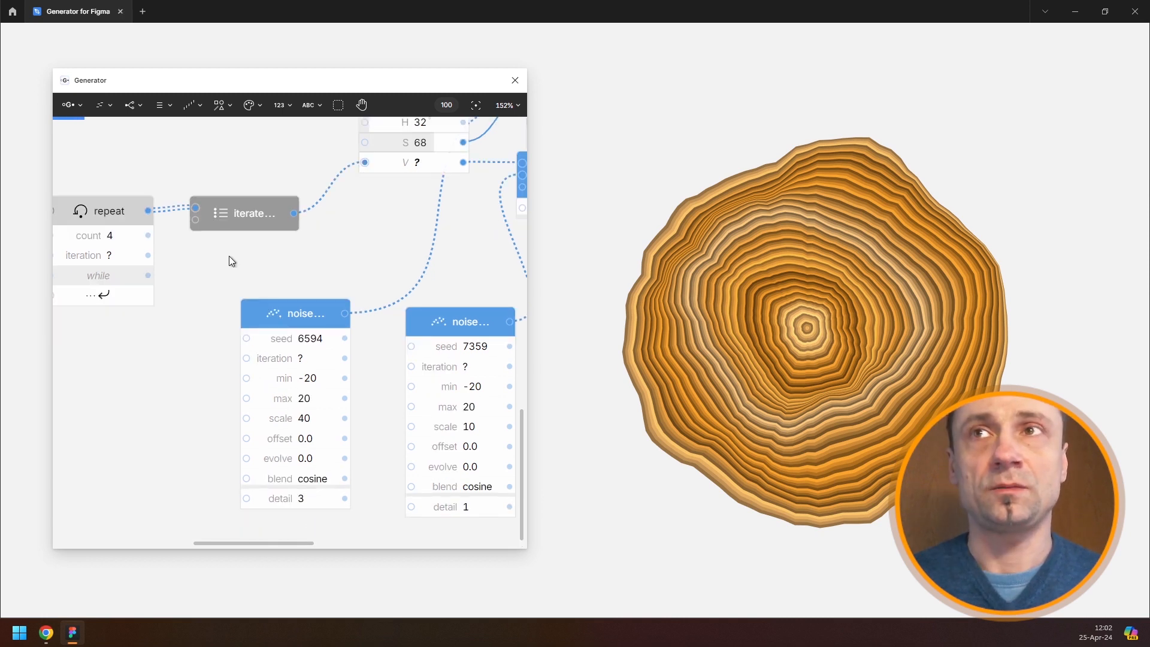
{"action": "scroll", "coordinate": [290, 259], "scroll_direction": "left", "scroll_amount": 3}
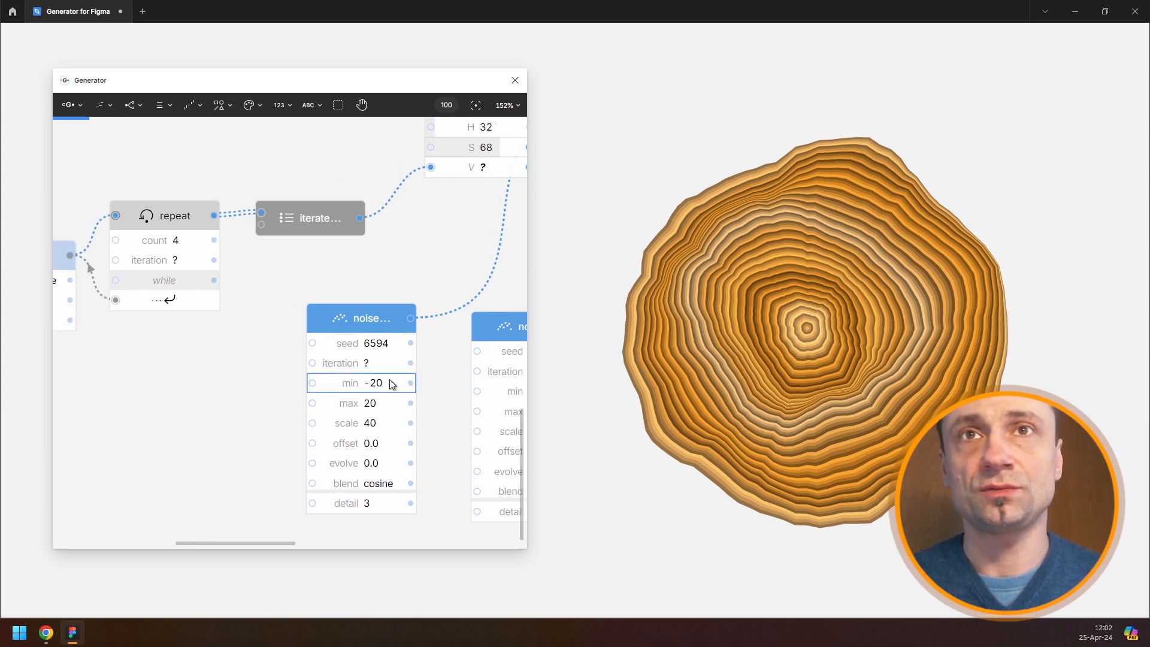
{"action": "left_click", "coordinate": [390, 379]}
{"action": "type", "text": "-15"}
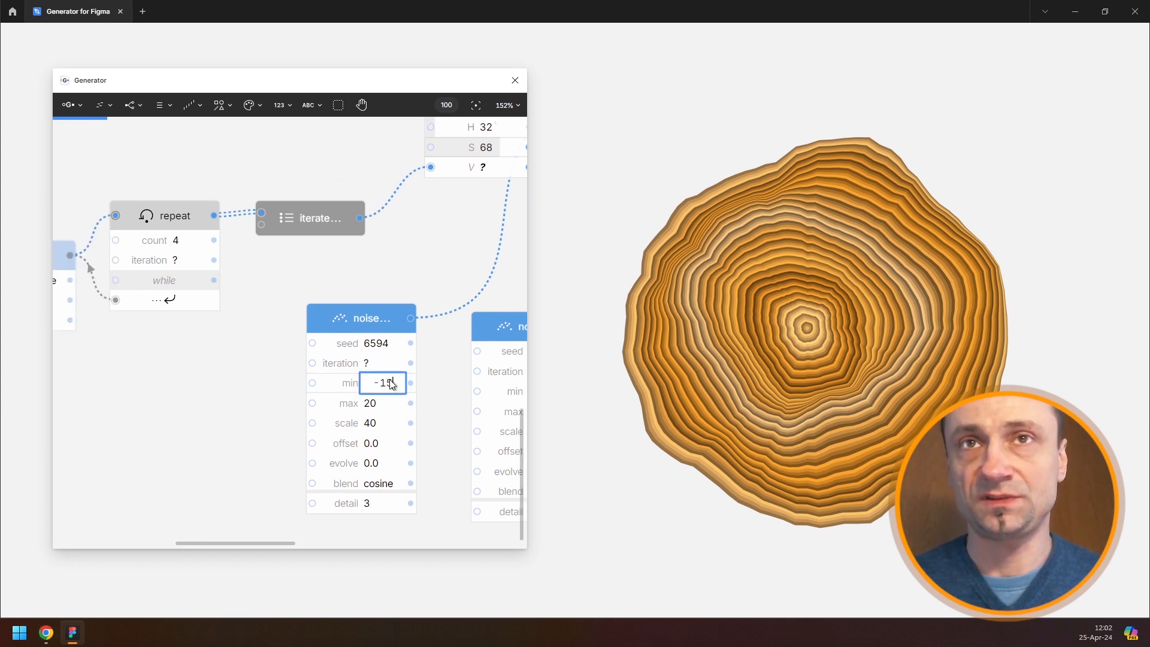
{"action": "key", "text": "Return"}
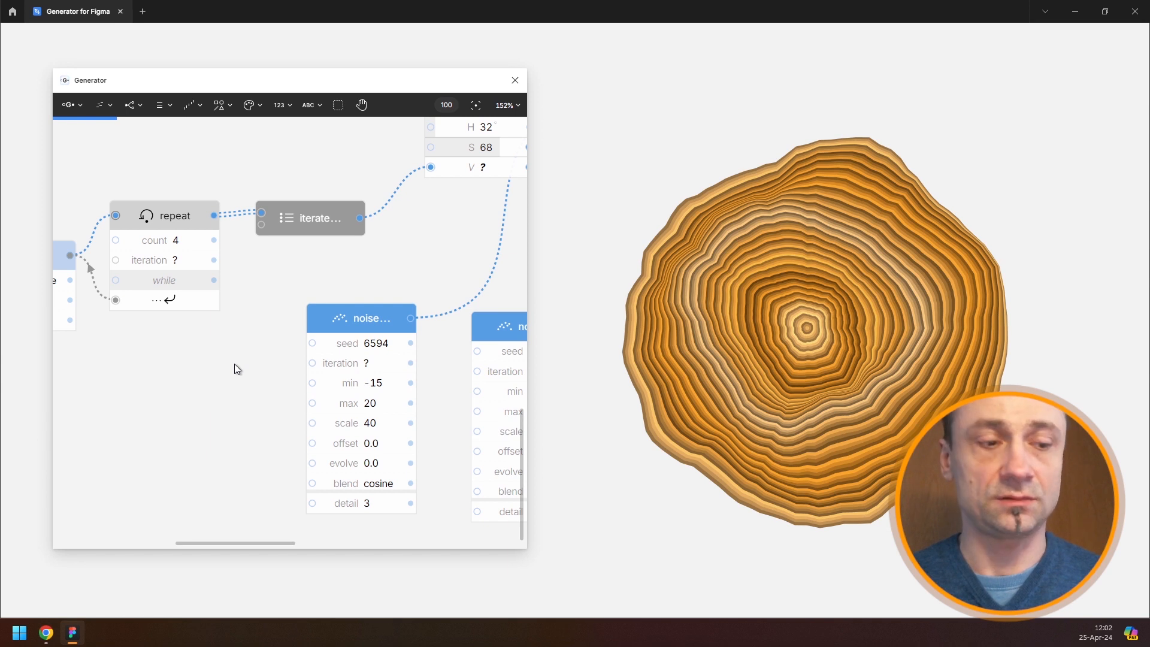
Step: Select every node in the graph, regenerate the seeds for a fresh wood-ring variation, and deselect
{"action": "key", "text": "ctrl+a"}
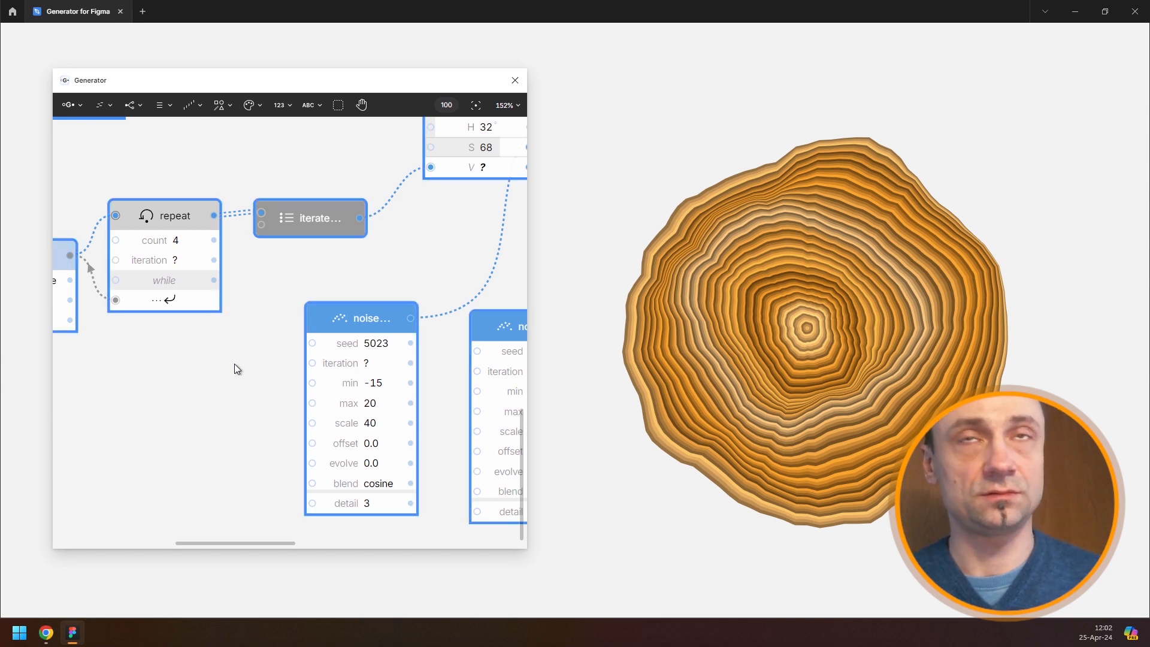
{"action": "key", "text": "shift+1"}
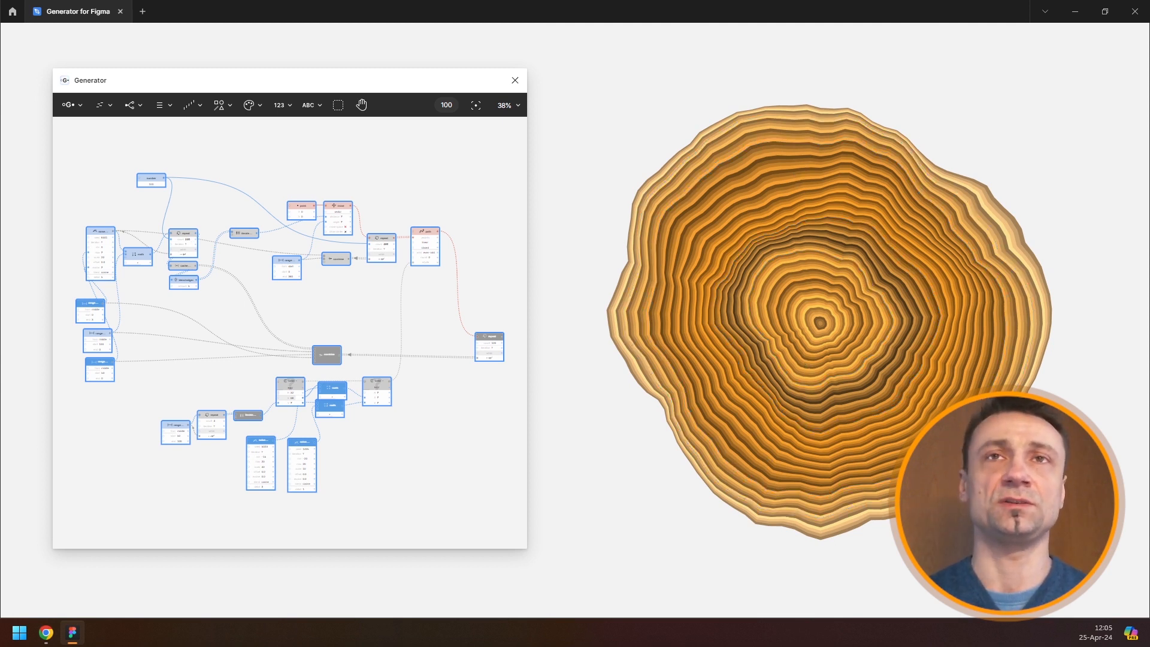
{"action": "left_click", "coordinate": [403, 323]}
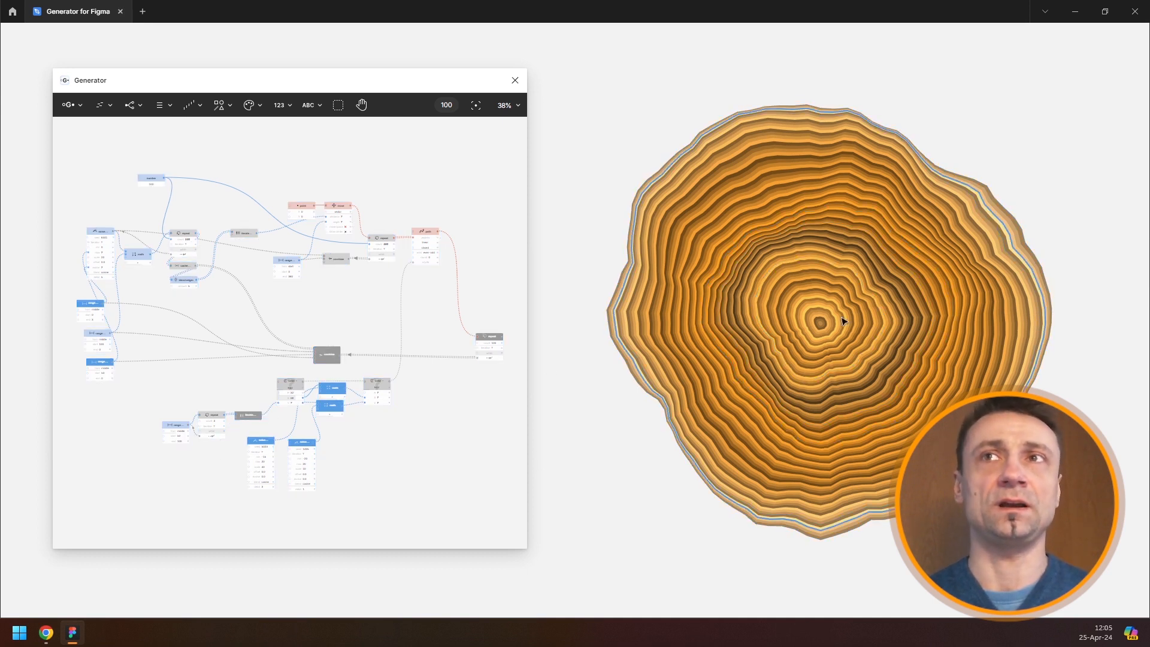
Step: Look through the Loops category of the built-in tutorials and examples, then close the examples list
{"action": "left_click", "coordinate": [71, 105]}
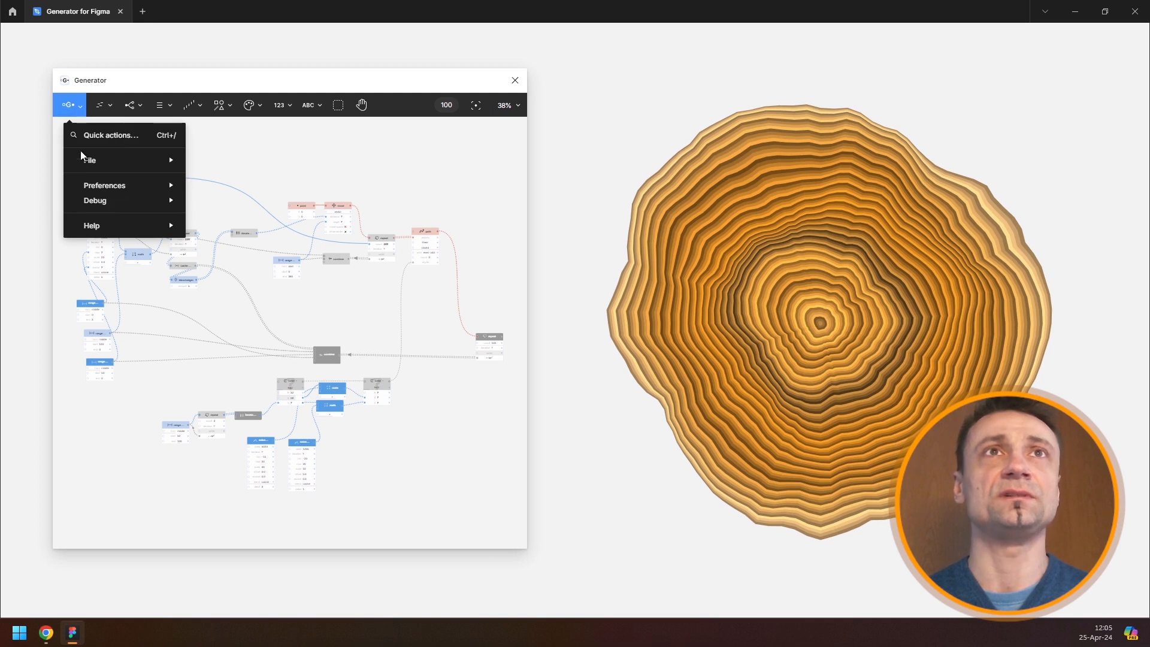
{"action": "mouse_move", "coordinate": [107, 225]}
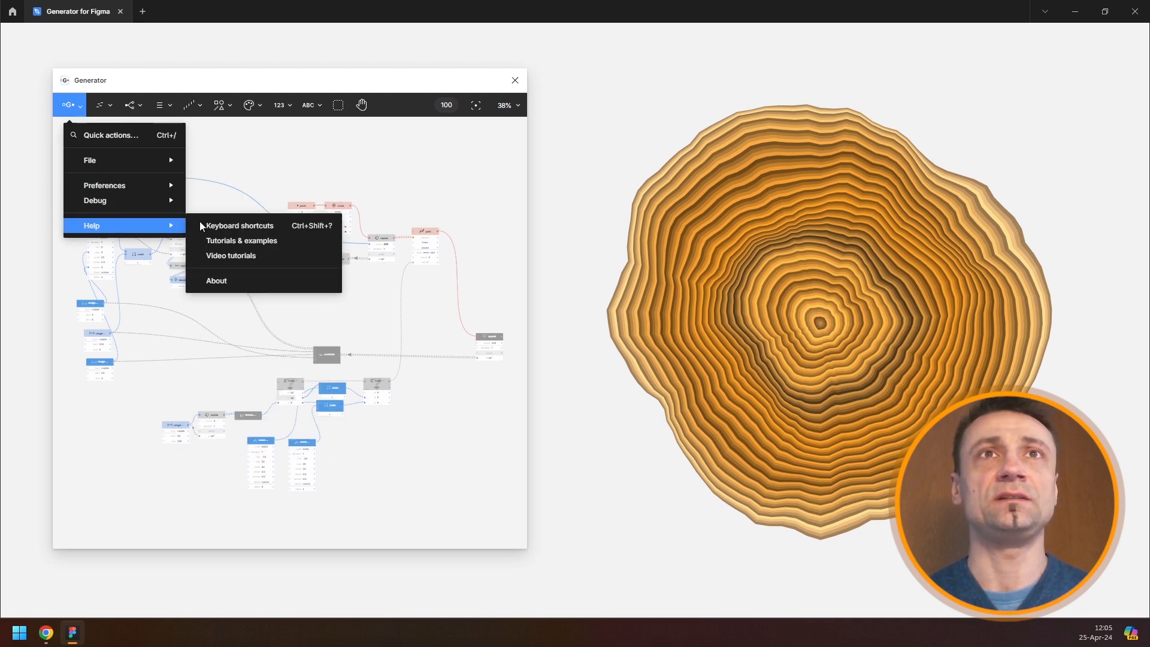
{"action": "left_click", "coordinate": [252, 242]}
{"action": "left_click", "coordinate": [247, 418]}
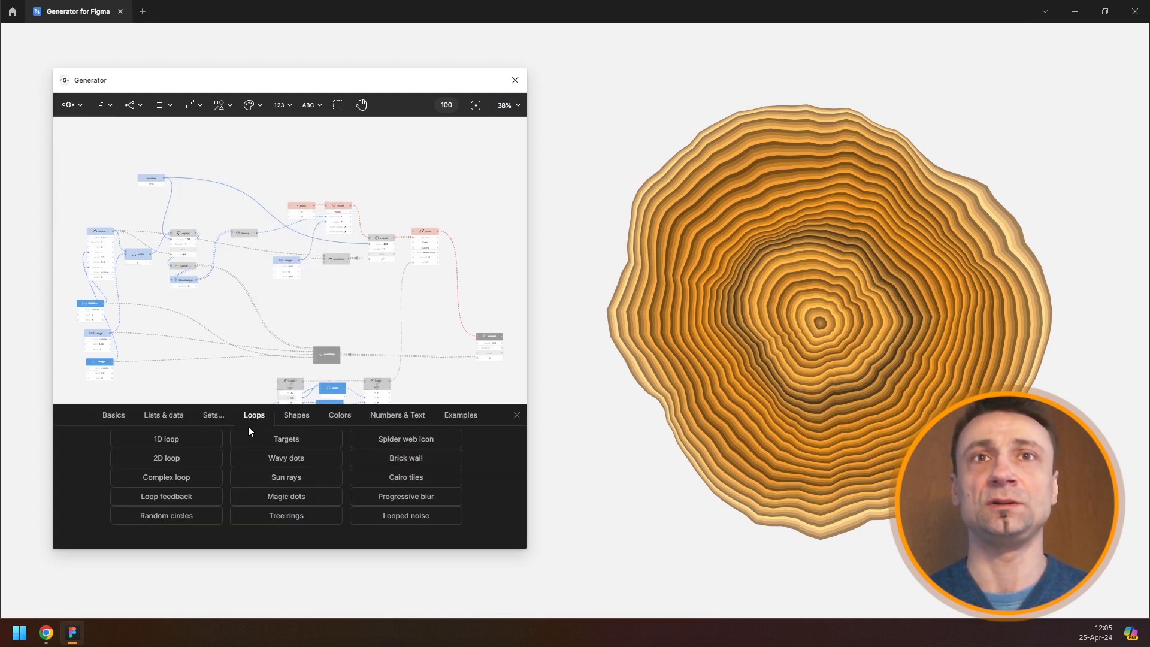
{"action": "left_click", "coordinate": [517, 415]}
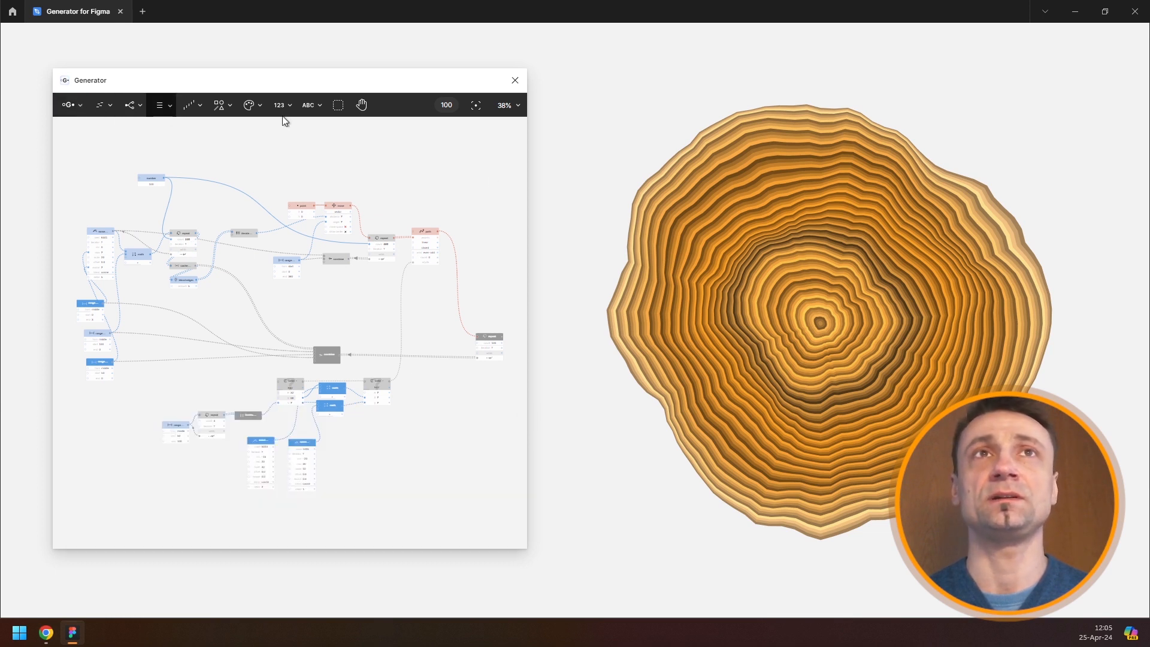